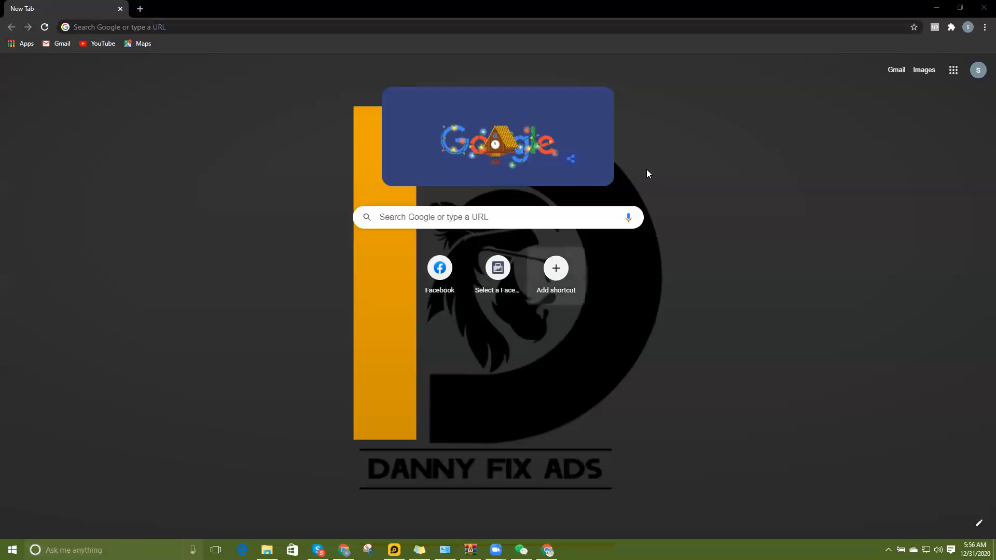
Open Facebook Business Manager and enter the Dannyfixads business.
left_click(508, 280)
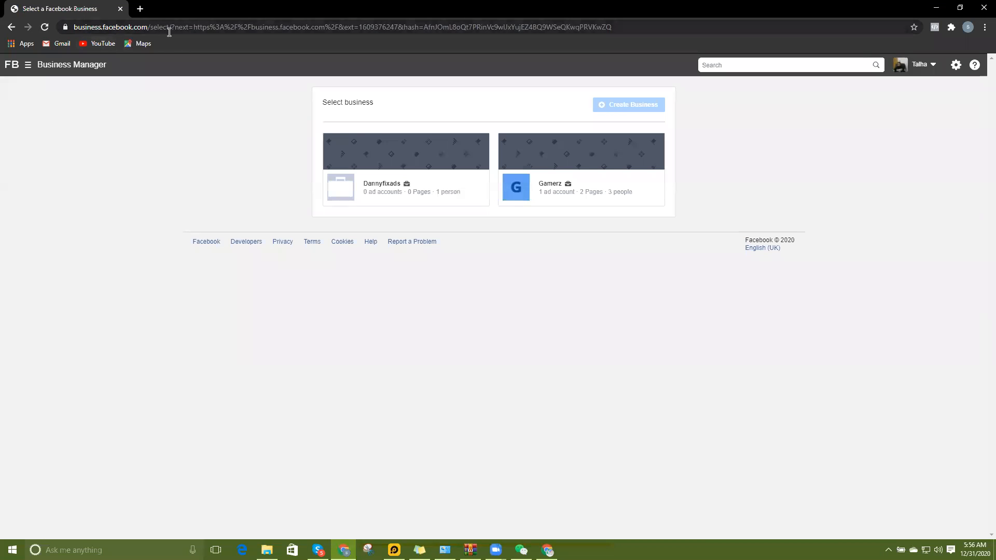
mouse_move(630, 107)
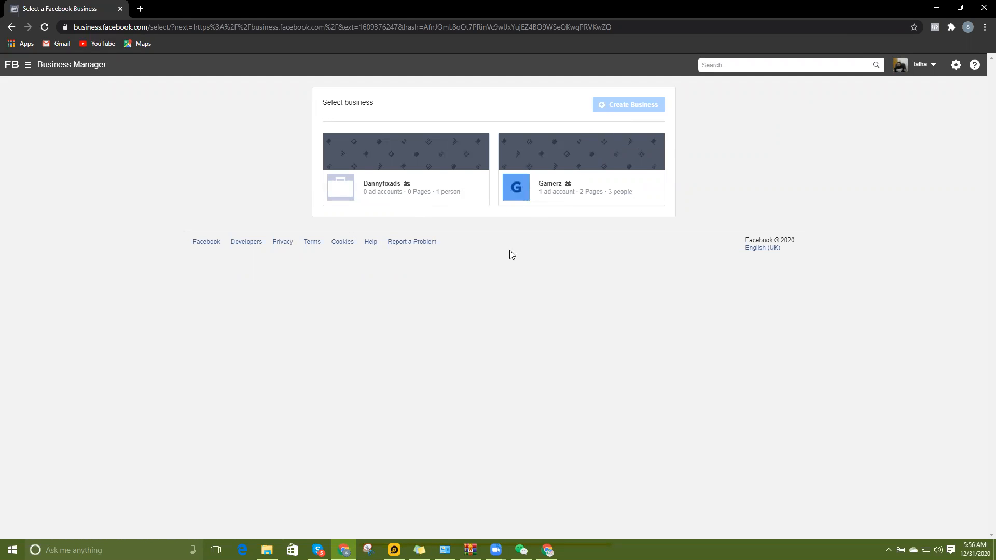
left_click(393, 189)
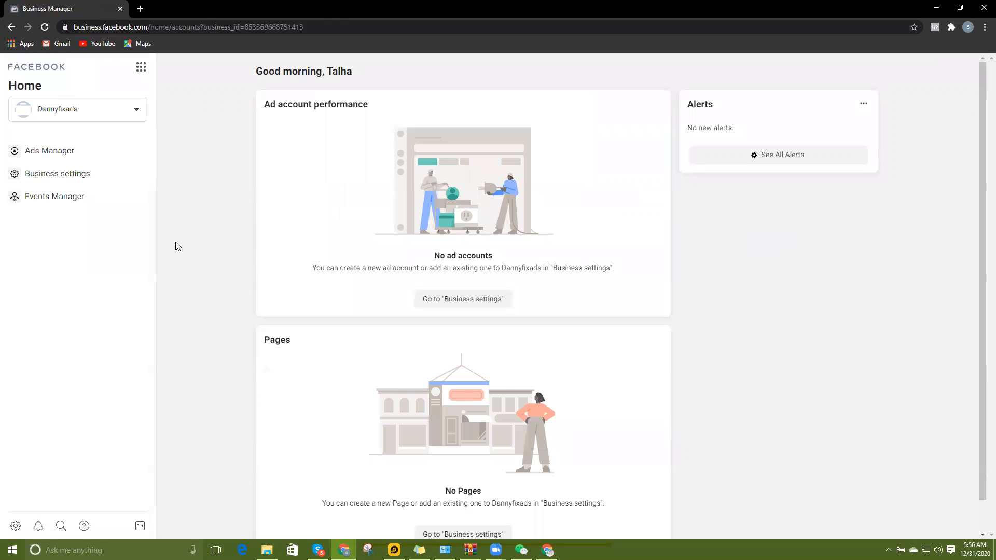
Go to the ad account settings of Dannyfixads, view the form for creating a new ad account and close it.
left_click(64, 149)
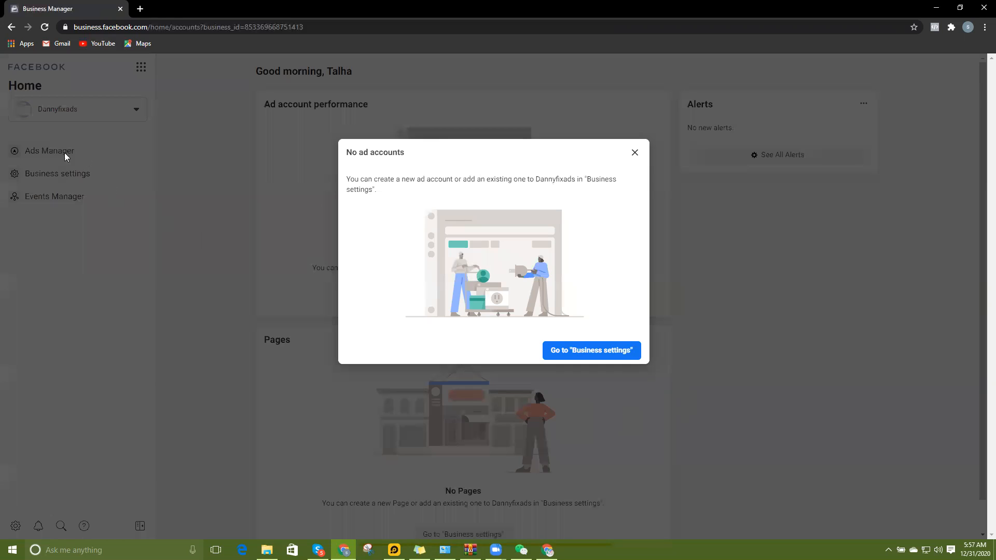
left_click(606, 353)
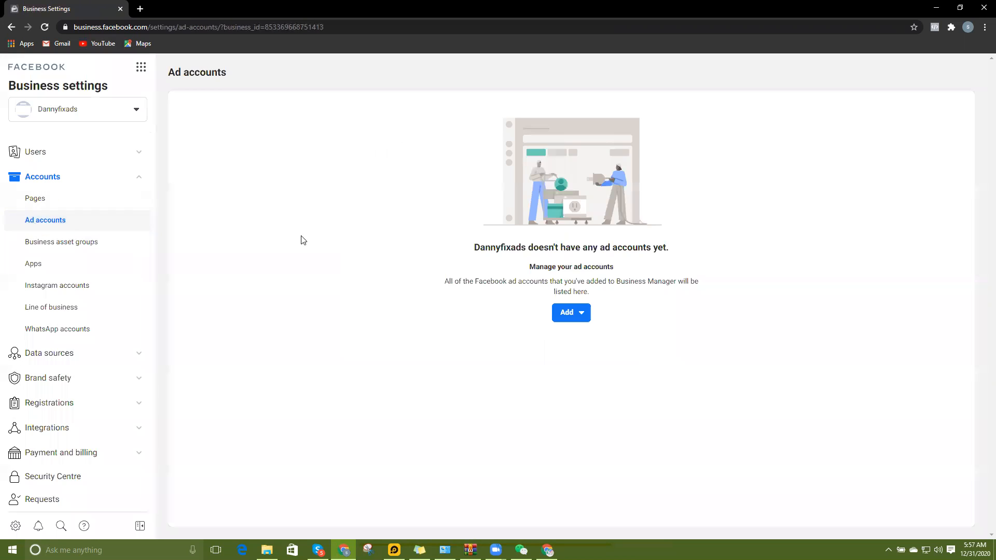
left_click(569, 312)
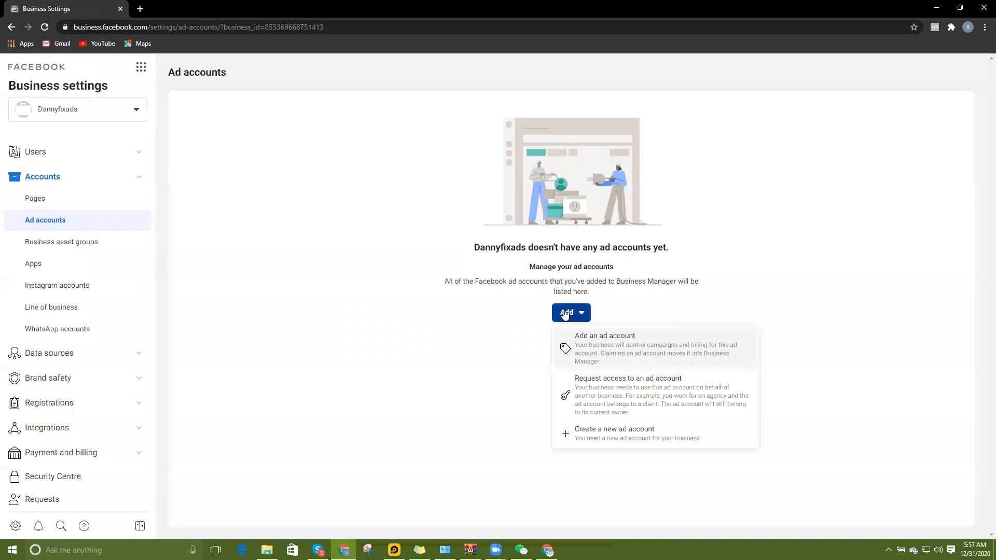
left_click(615, 440)
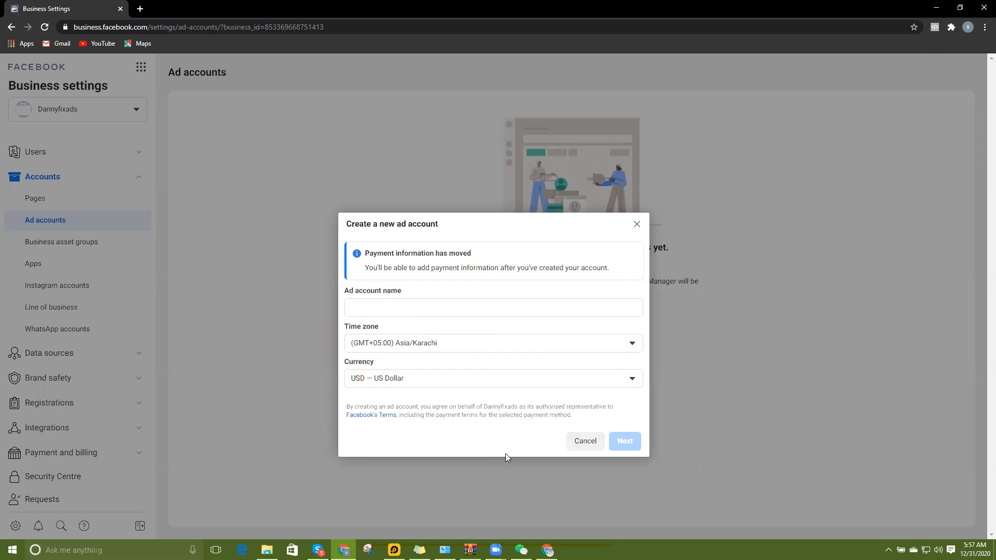
left_click(638, 224)
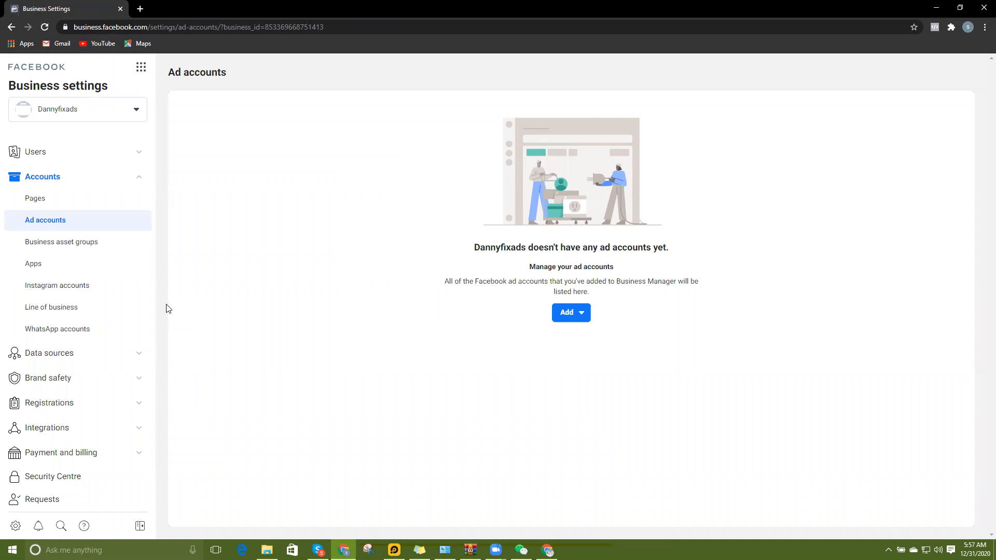
Open the business's Pages settings, view the category choices for creating a new Page and cancel.
left_click(64, 203)
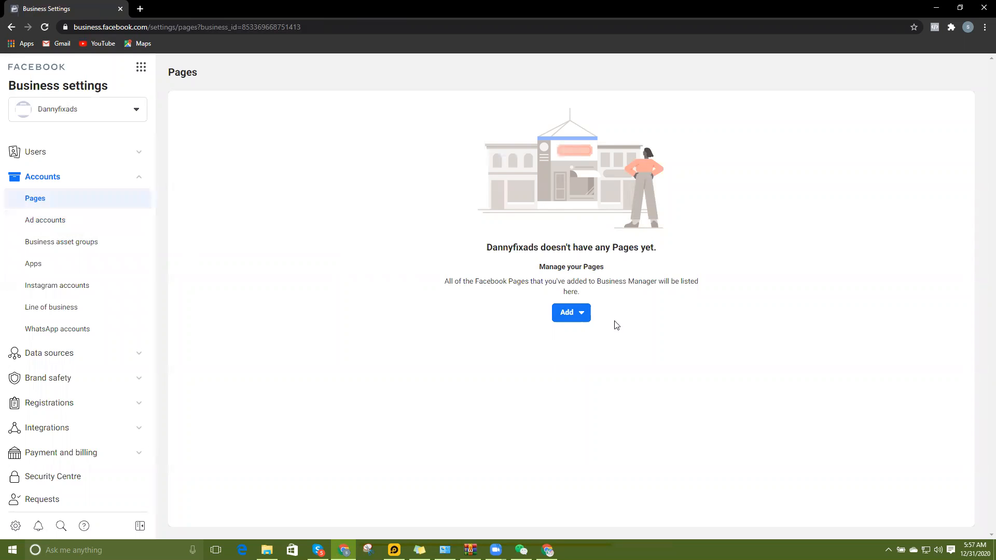
left_click(567, 314)
left_click(598, 433)
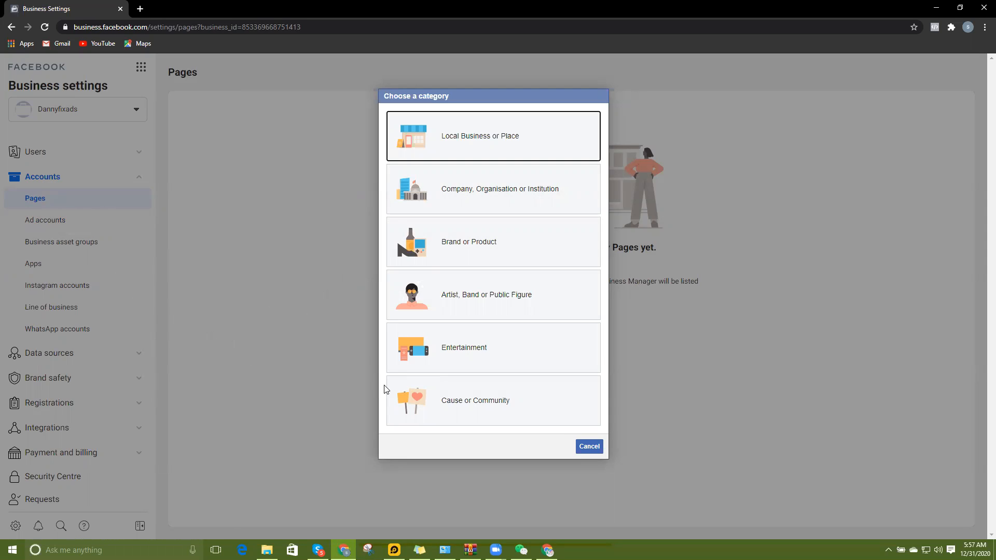
left_click(591, 447)
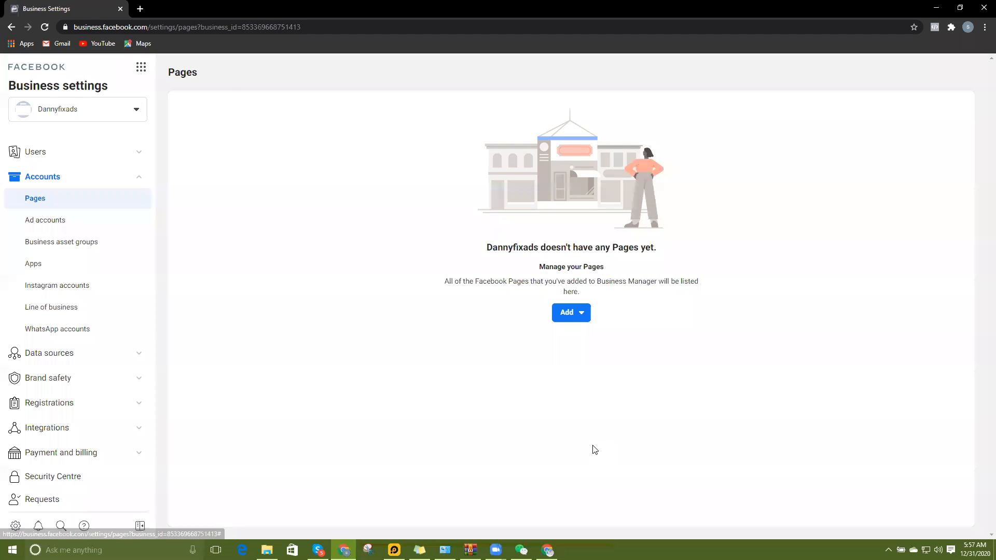
Open the Instagram accounts settings, view the dialog for connecting an Instagram account and close it.
left_click(80, 287)
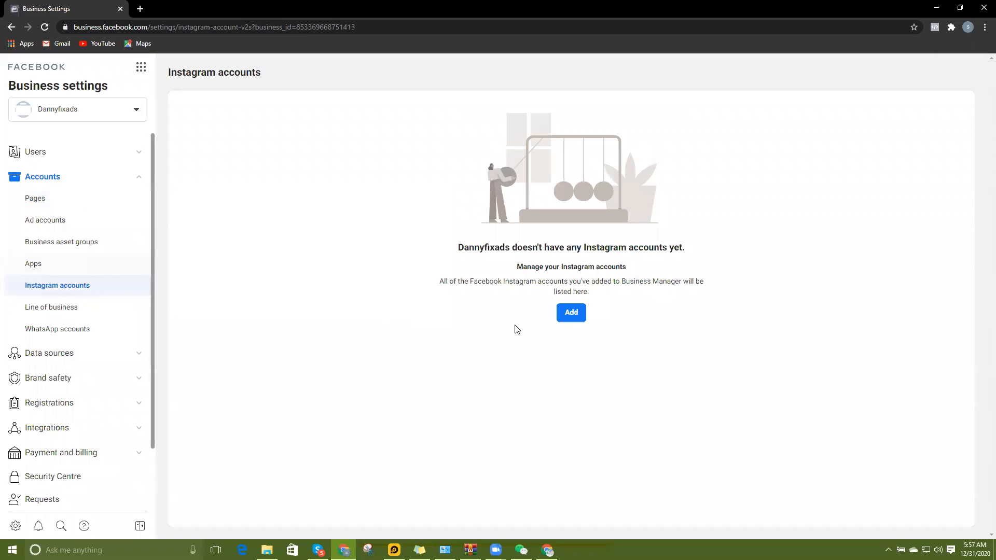
left_click(571, 312)
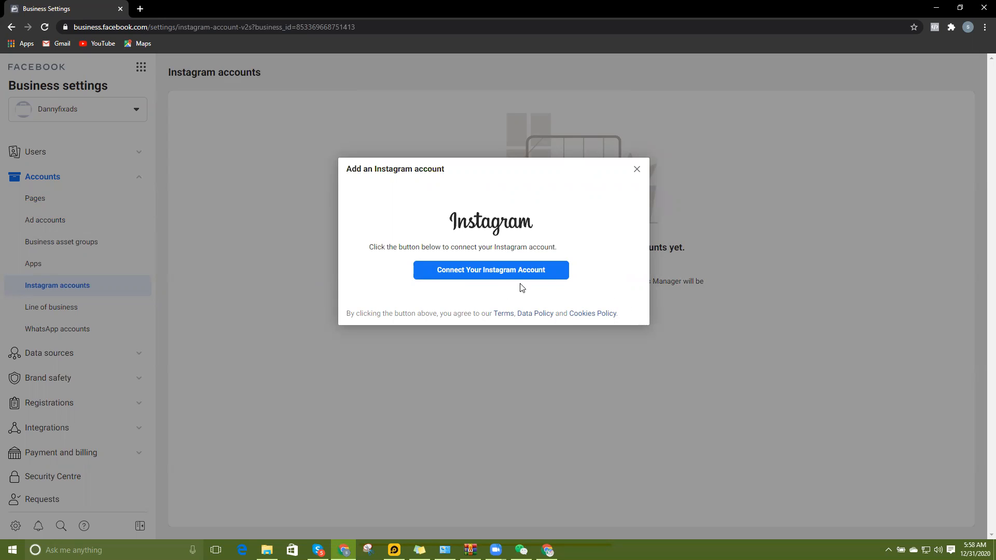
left_click(638, 169)
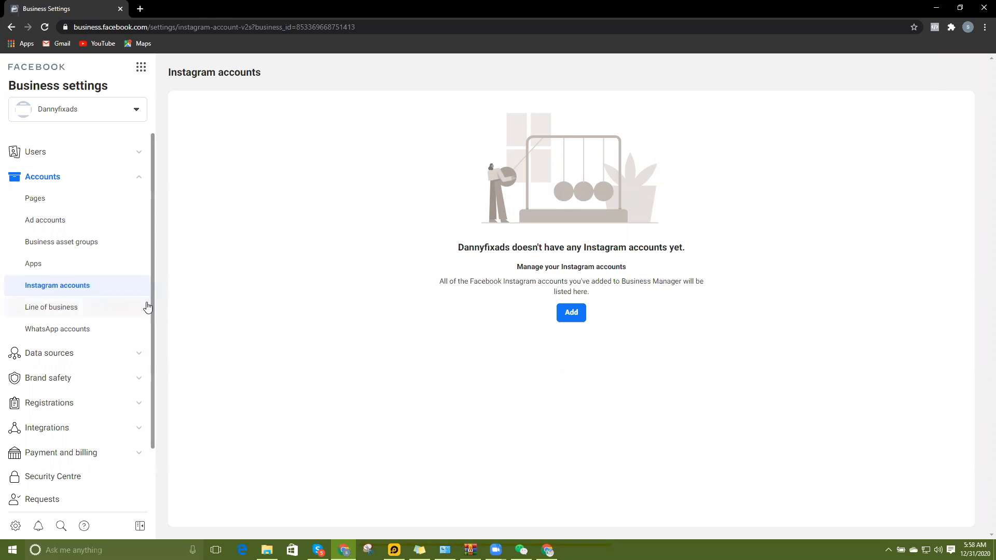
Open the Pixels settings under Data sources, view the pixel setup dialog and close it.
left_click(120, 358)
left_click(54, 398)
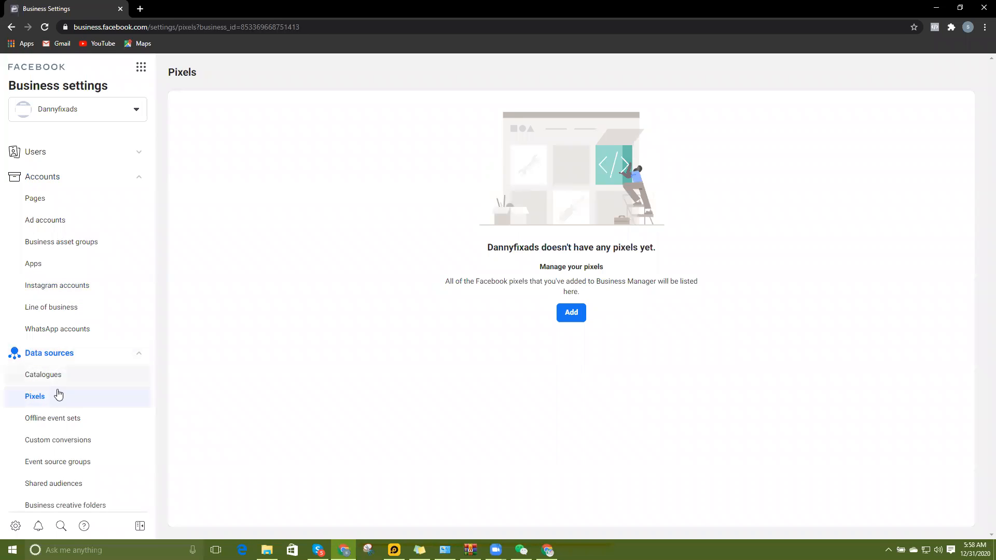
left_click(561, 313)
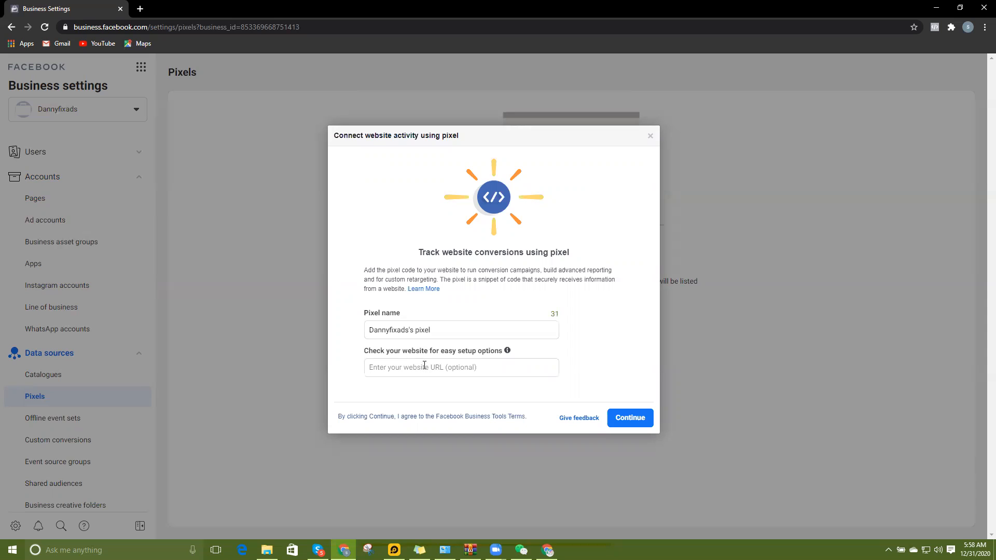
left_click(650, 135)
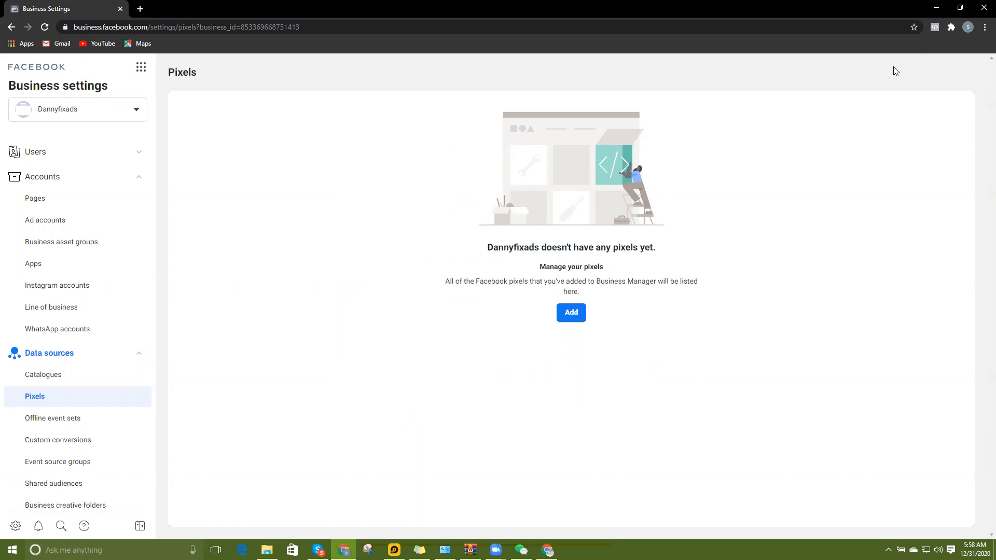
Switch to the Ads Manager window of the Fashion Nova ad account and set the date range to Last 7 days.
left_click(937, 8)
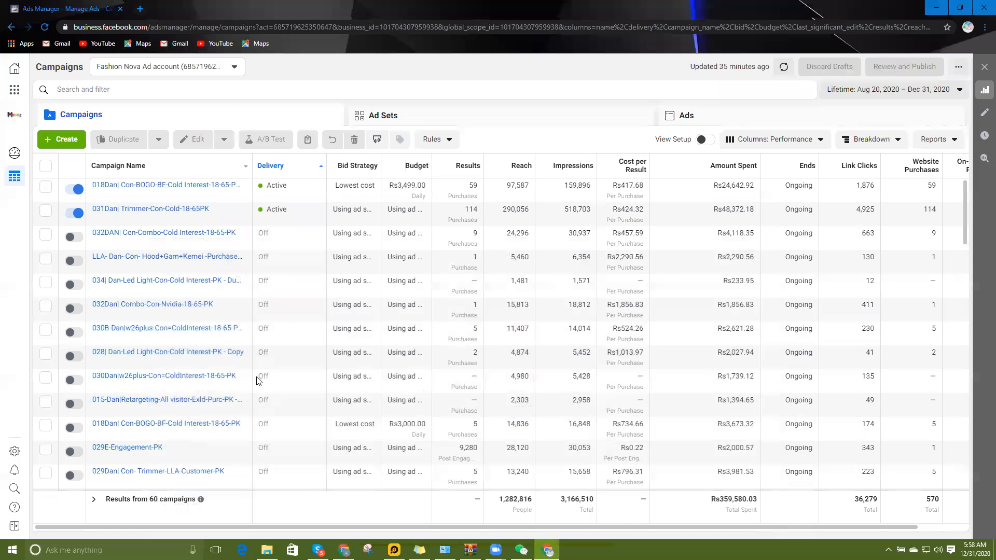
left_click(857, 92)
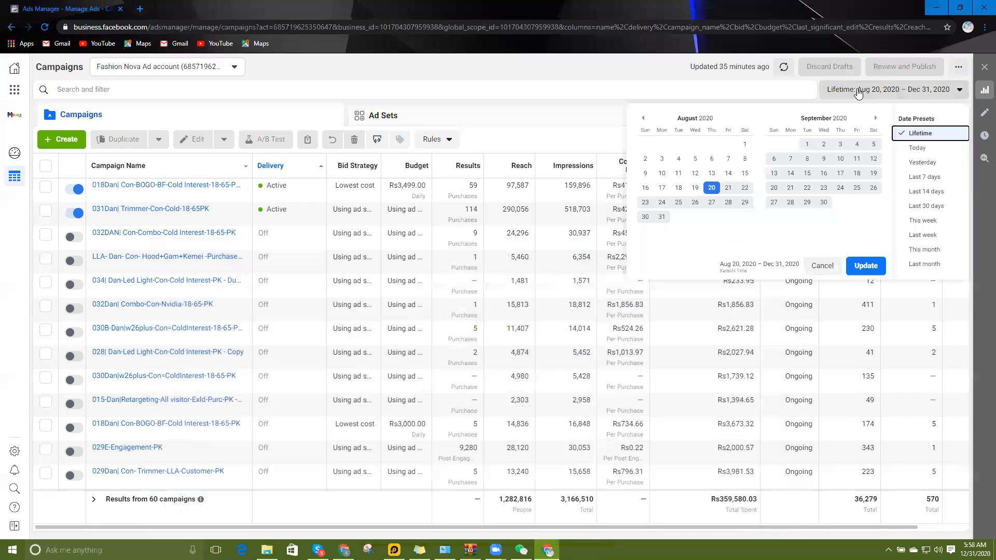
left_click(926, 177)
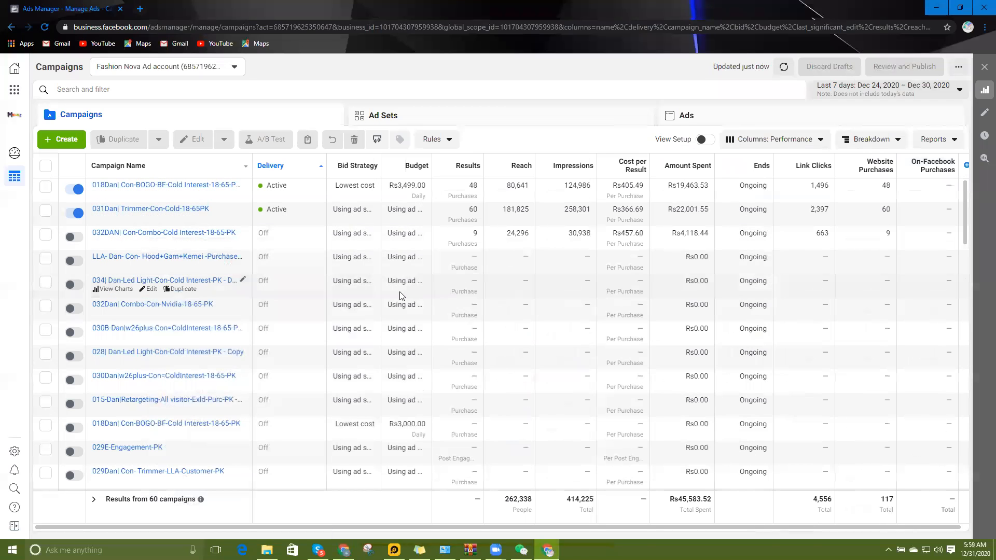
Apply the DAN column preset to the campaigns table and review its metrics across all columns.
left_click(756, 144)
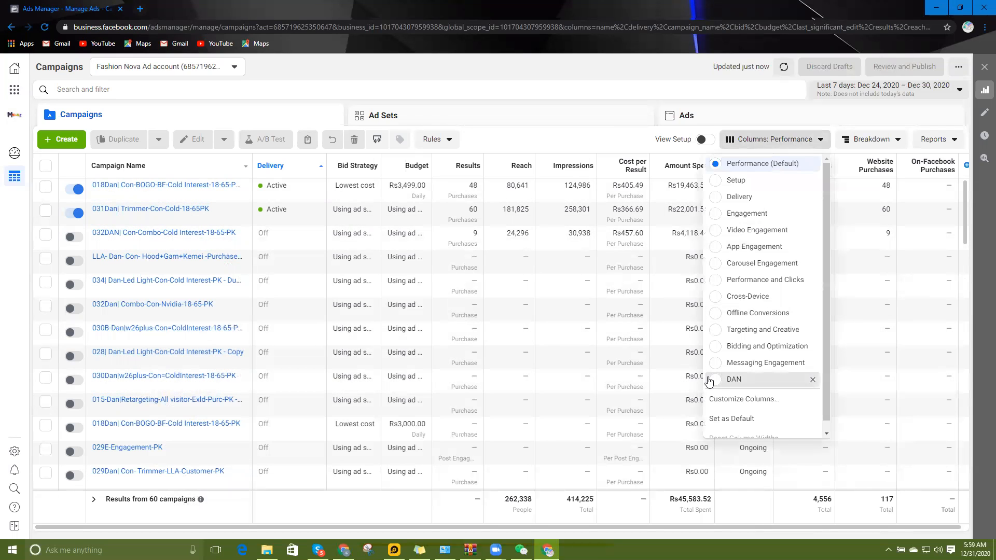
left_click(732, 380)
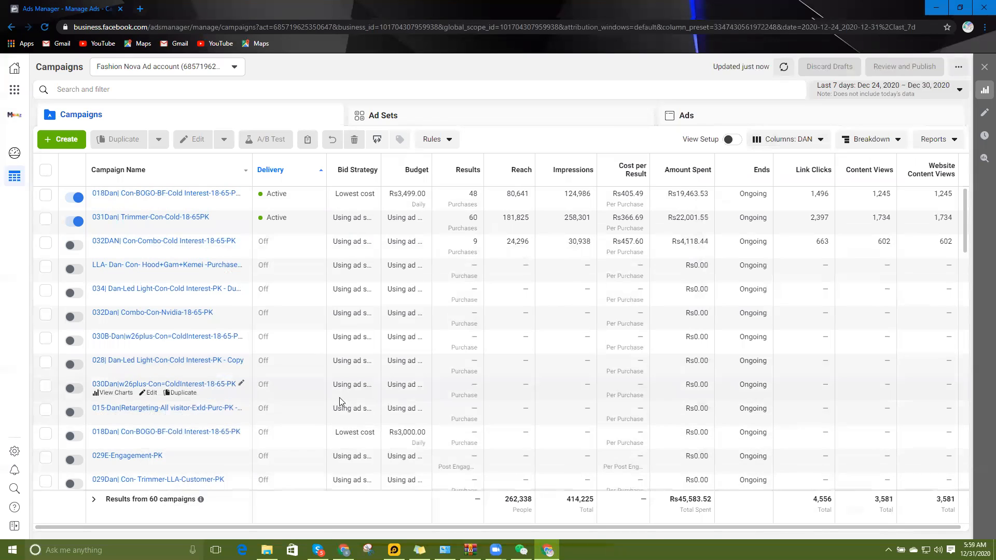
left_click_drag(232, 527, 847, 533)
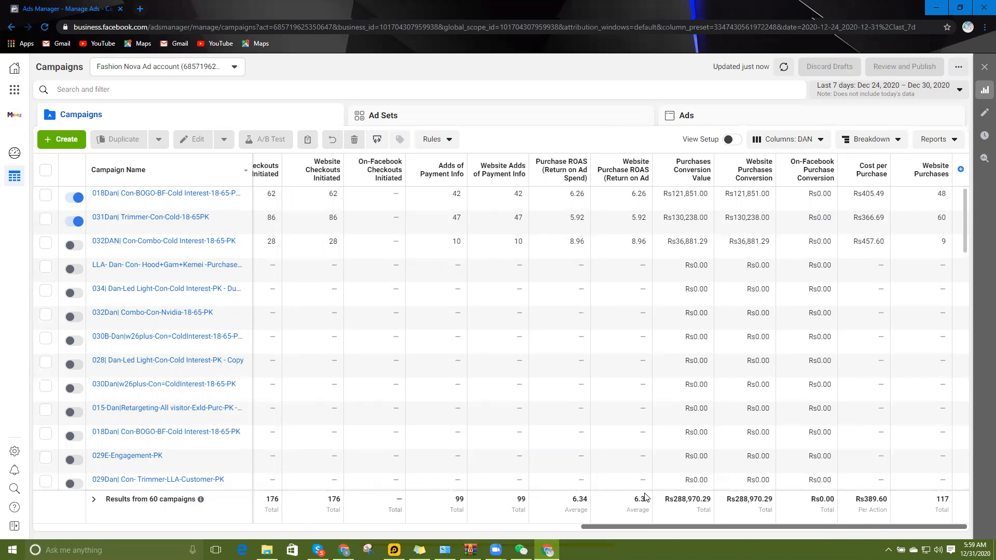
left_click_drag(655, 525, 56, 515)
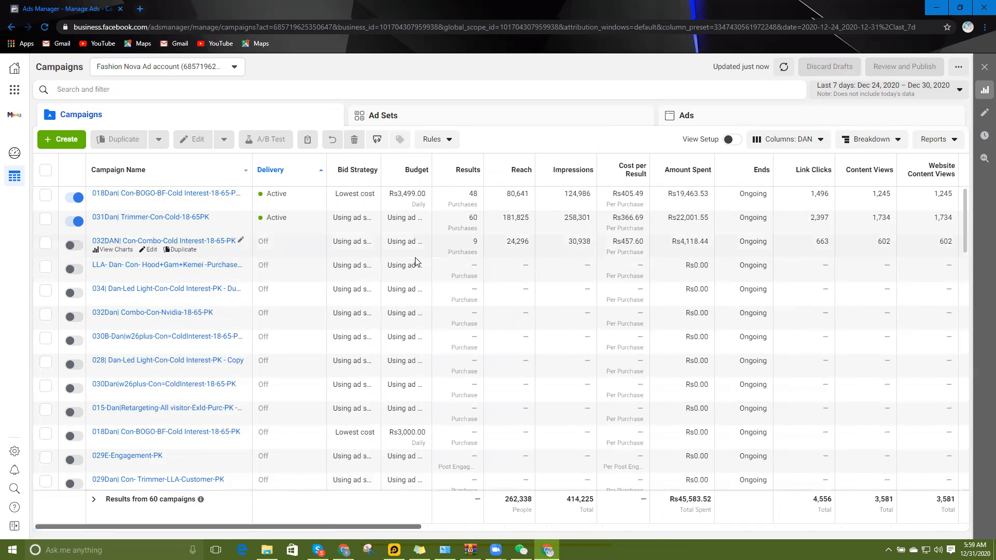
Start creating a new campaign with the Conversions objective.
left_click(60, 140)
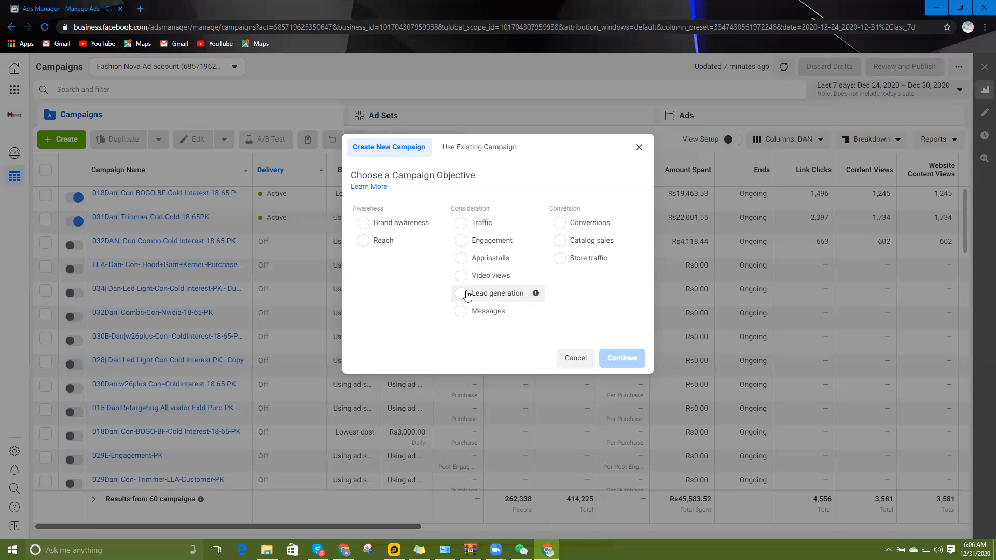
mouse_move(482, 315)
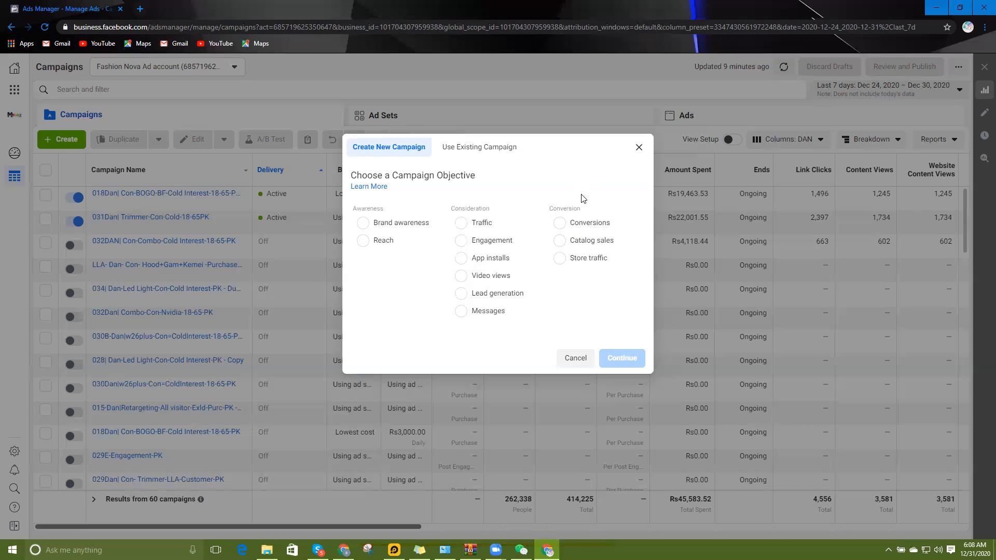
left_click(590, 224)
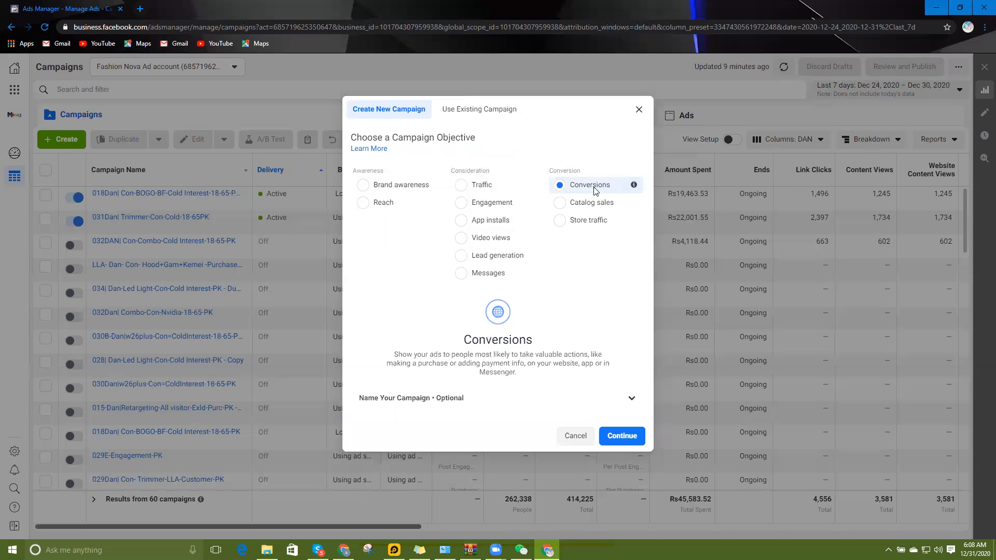
Name the new campaign "033Dan| Con-Combo-Cold Interest-18-65-PK".
left_click(507, 395)
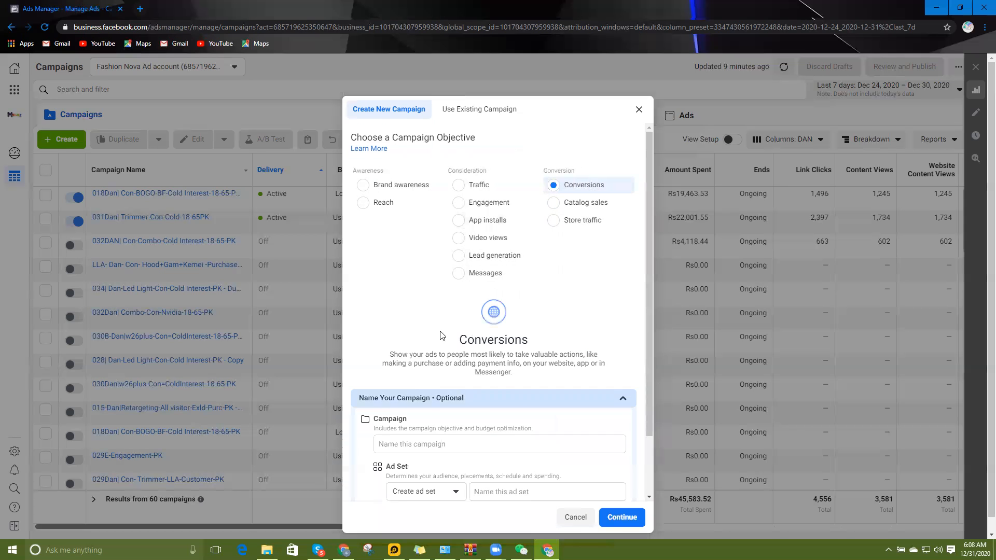
left_click(411, 362)
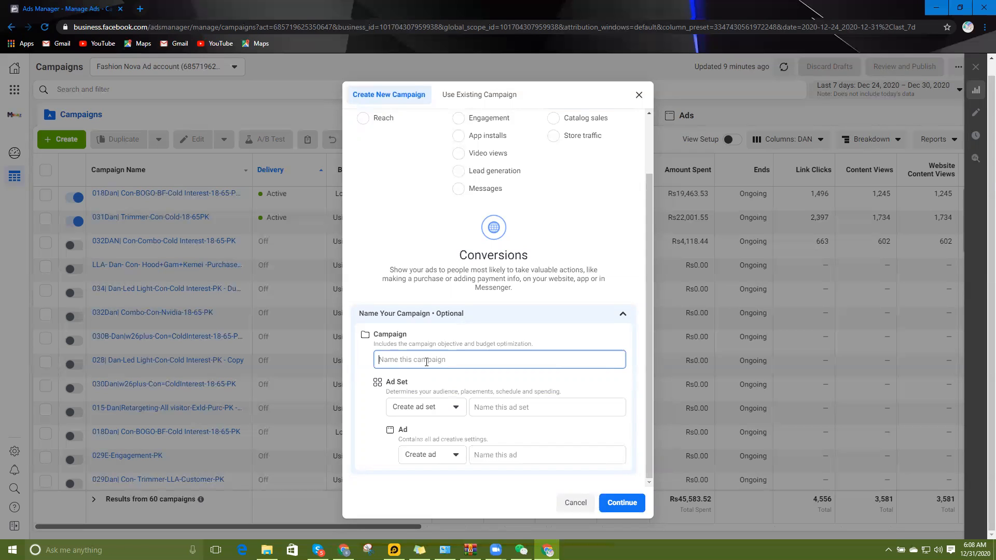
type("33")
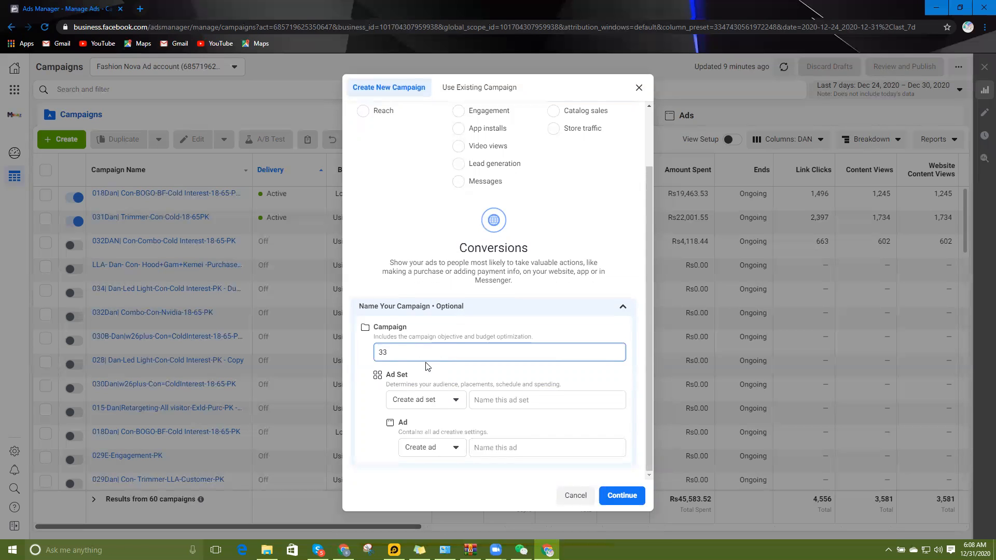
key("BackSpace")
key("BackSpace")
type("033DAn")
key("BackSpace")
key("BackSpace")
type("an|")
type("Con-")
type("Co")
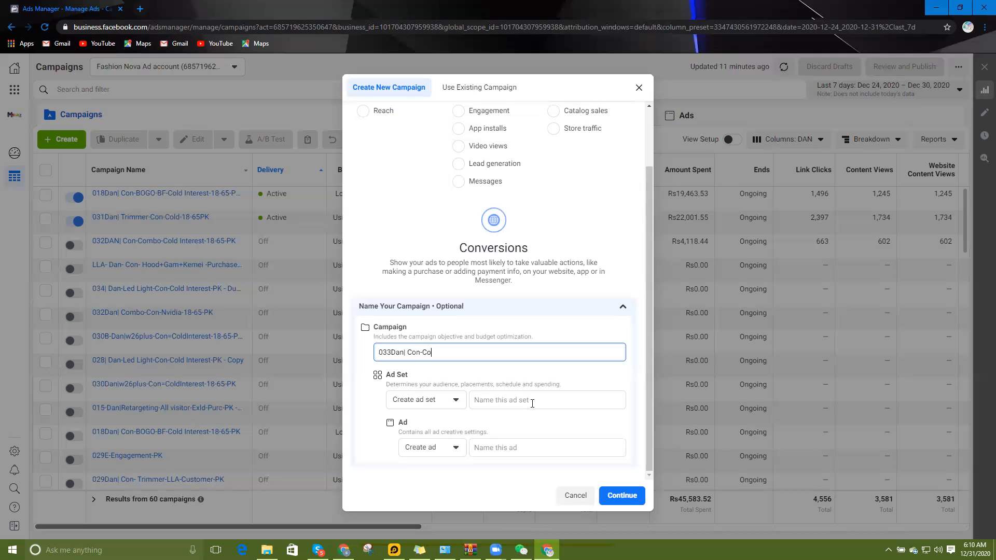
type("mbo-")
type("Cold Interst")
right_click(476, 353)
left_click(491, 362)
type("18-65")
type("-PKL")
Name the new ad set "Stack/One Cold Interest-Dota".
left_click(511, 395)
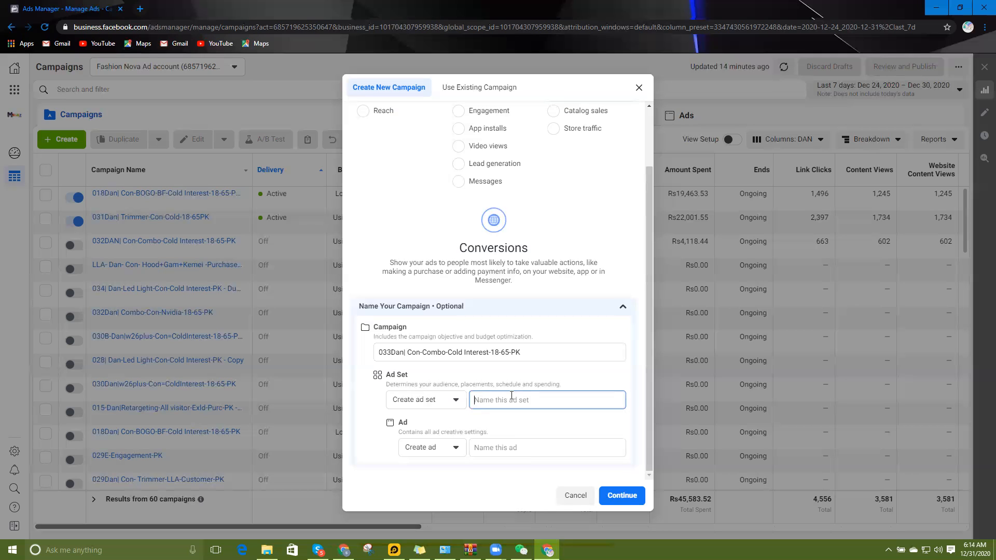
type("Stack/One interest")
key("BackSpace")
key("BackSpace")
key("BackSpace")
key("BackSpace")
key("BackSpace")
key("BackSpace")
type("Cold INT")
key("BackSpace")
key("BackSpace")
type("est-")
type("Dota")
Name the new ad "New Image 2| Ad copy 2" and continue to the campaign draft's settings.
key("Tab")
key("Tab")
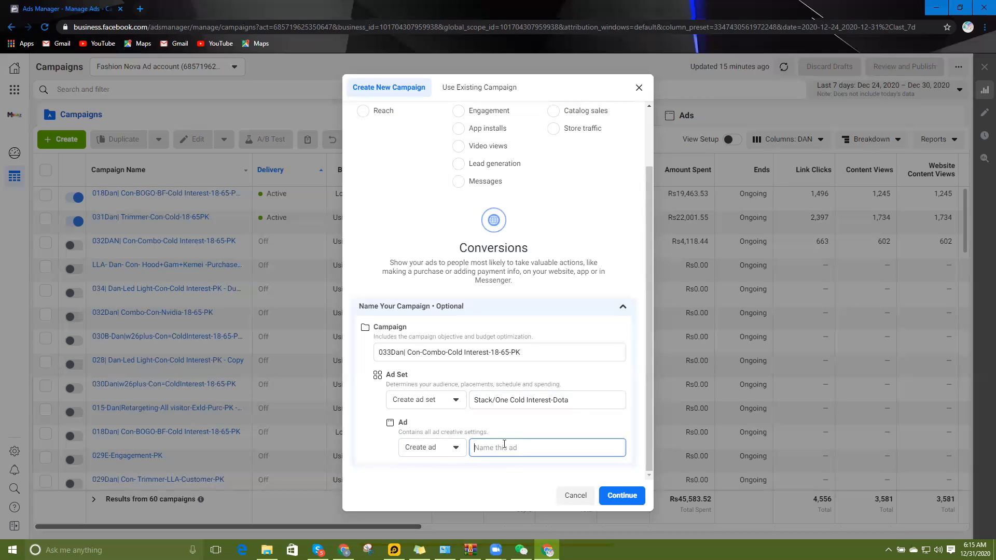
type("New Image 2| Ad copy 2")
left_click(622, 495)
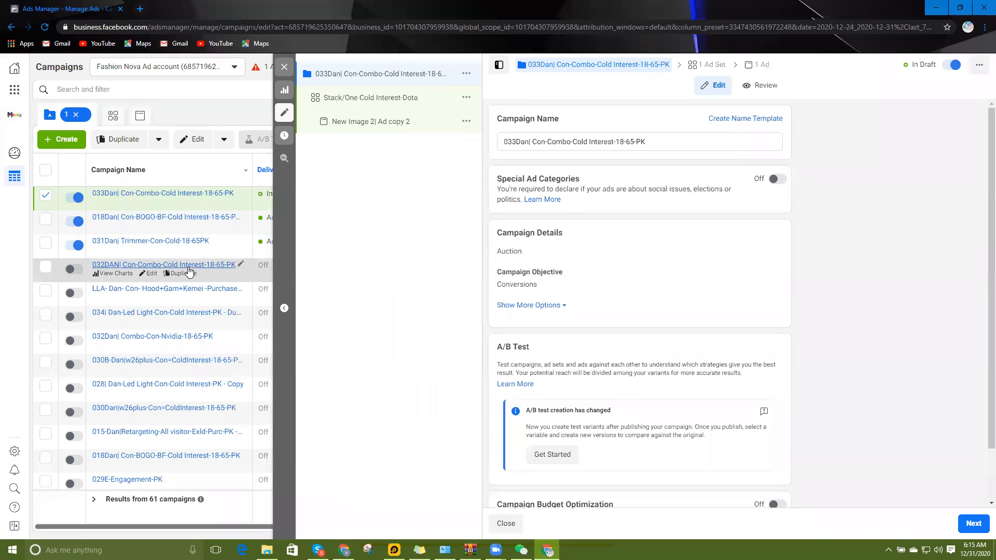
scroll(596, 244, "down", 1)
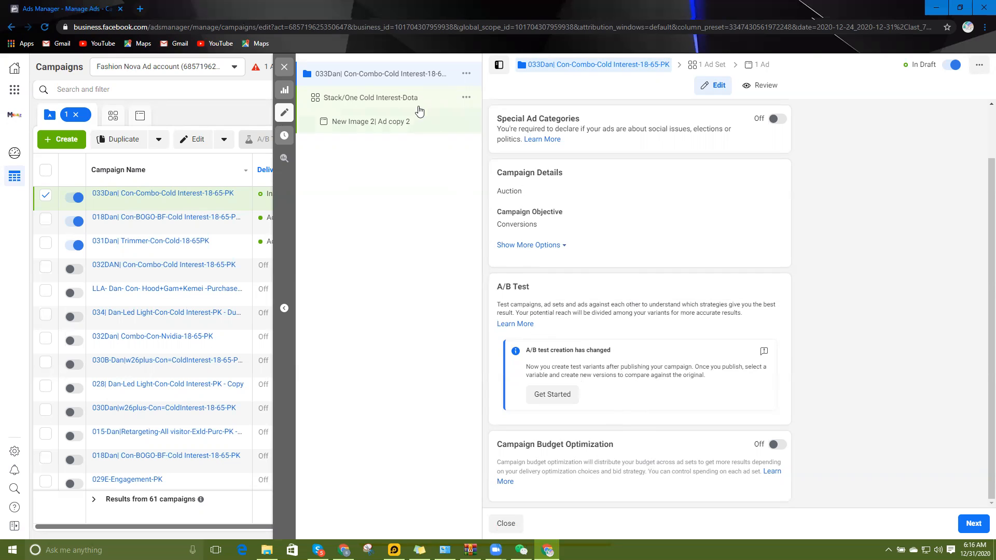
Duplicate the new campaign as one copy, keeping existing reactions, comments and shares shown on the new ads.
left_click(466, 73)
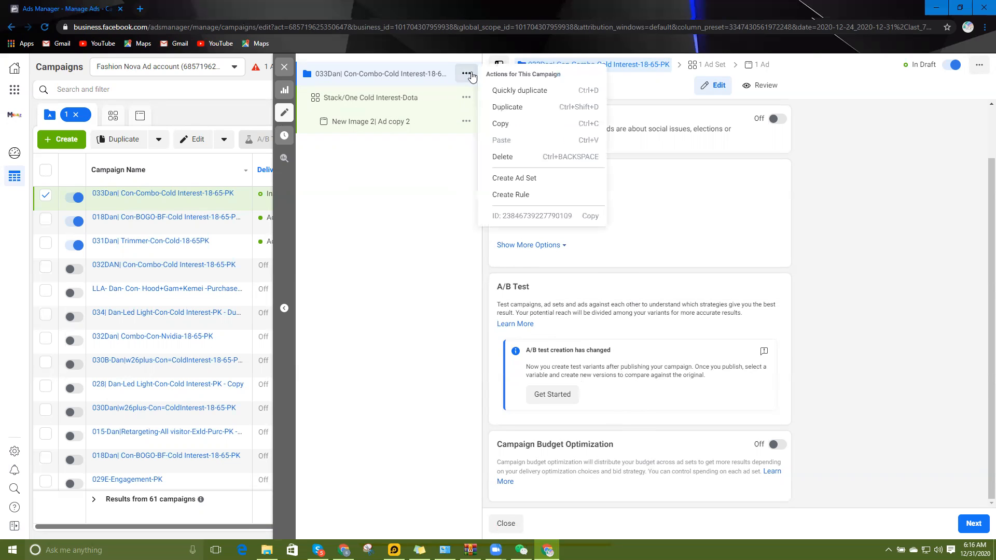
left_click(509, 107)
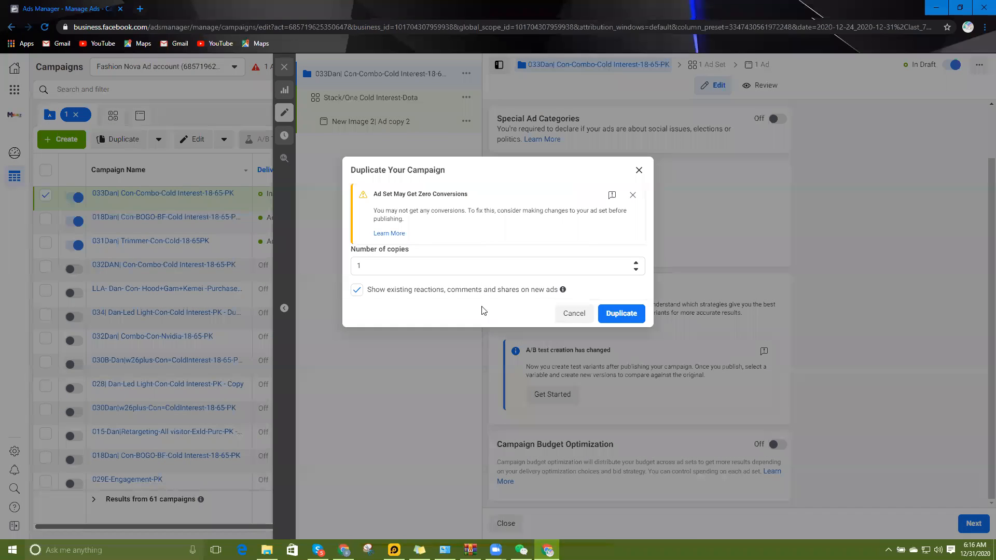
left_click(622, 314)
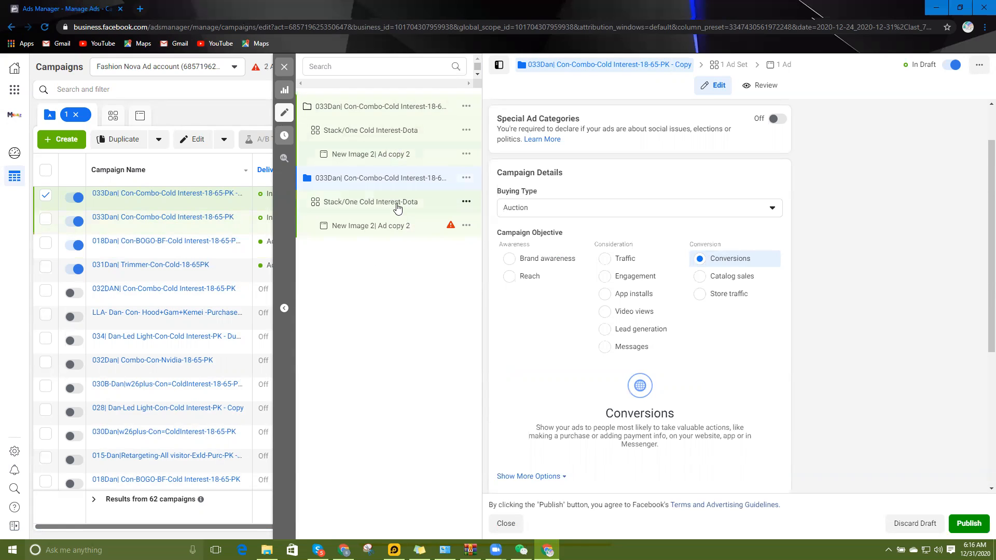
In the original campaign's "Stack/One Cold Interest-Dota" ad set, choose Mallalz Pixel as the website conversion pixel.
left_click(394, 132)
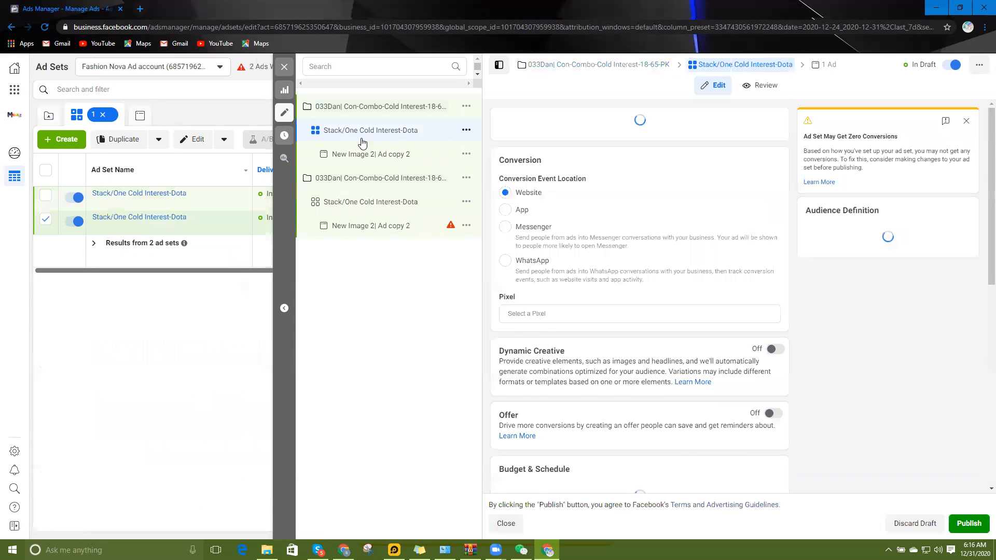
left_click(368, 111)
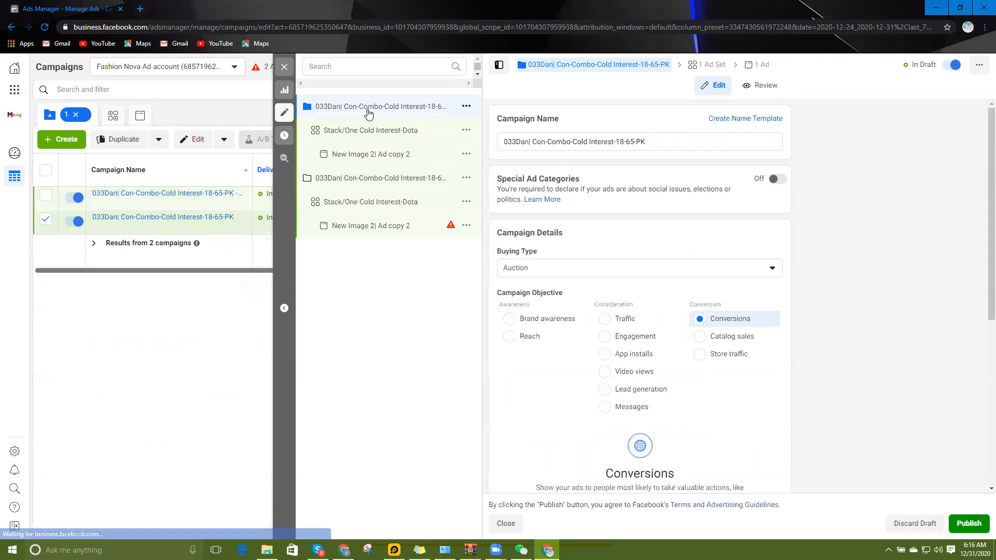
scroll(591, 364, "down", 3)
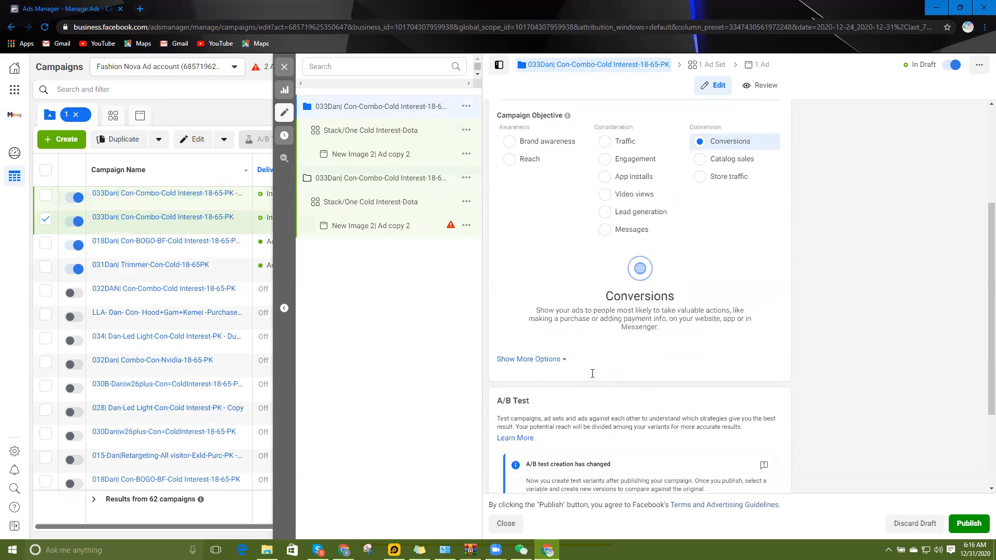
scroll(592, 374, "down", 2)
left_click(382, 129)
scroll(525, 278, "down", 3)
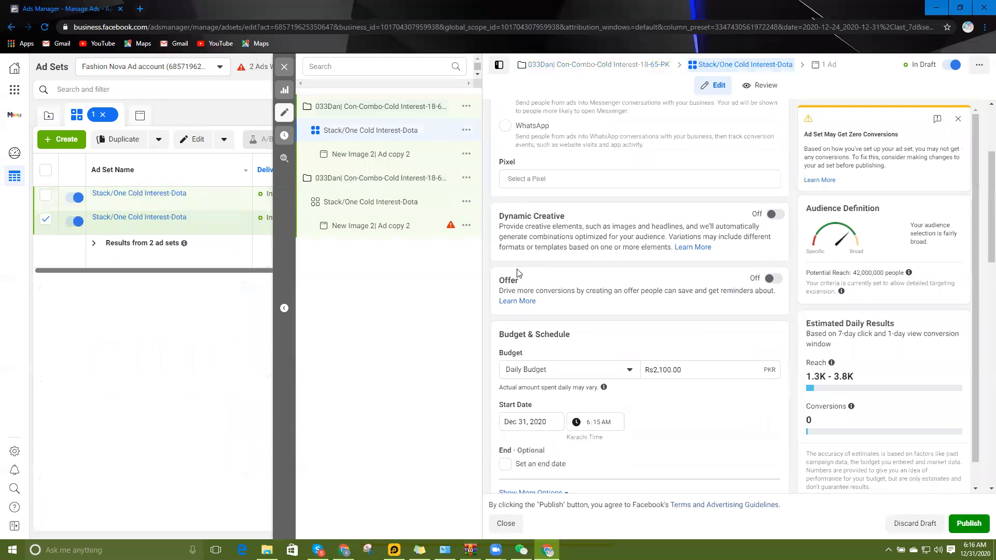
scroll(517, 273, "up", 2)
left_click(524, 282)
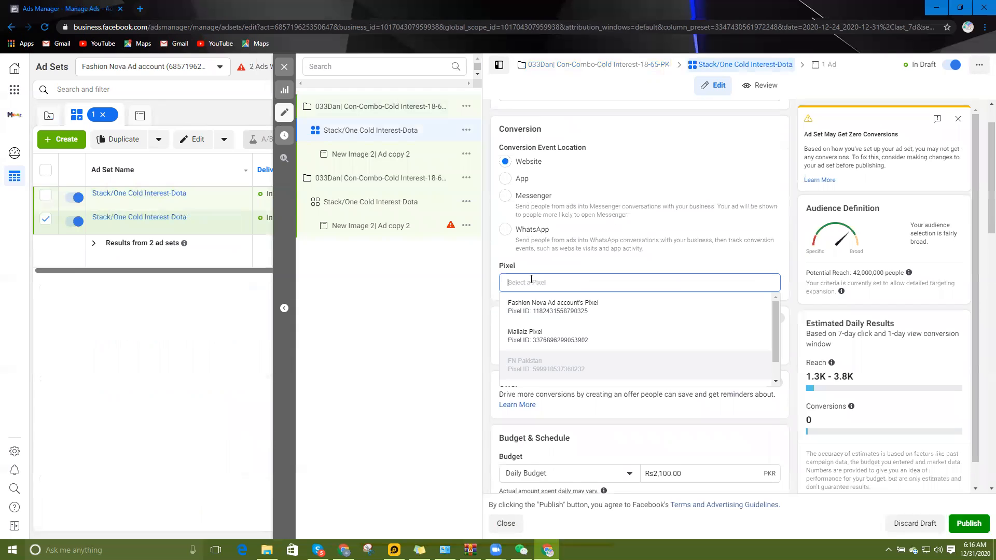
left_click(550, 332)
Set the ad set's conversion event to Purchase.
left_click(573, 311)
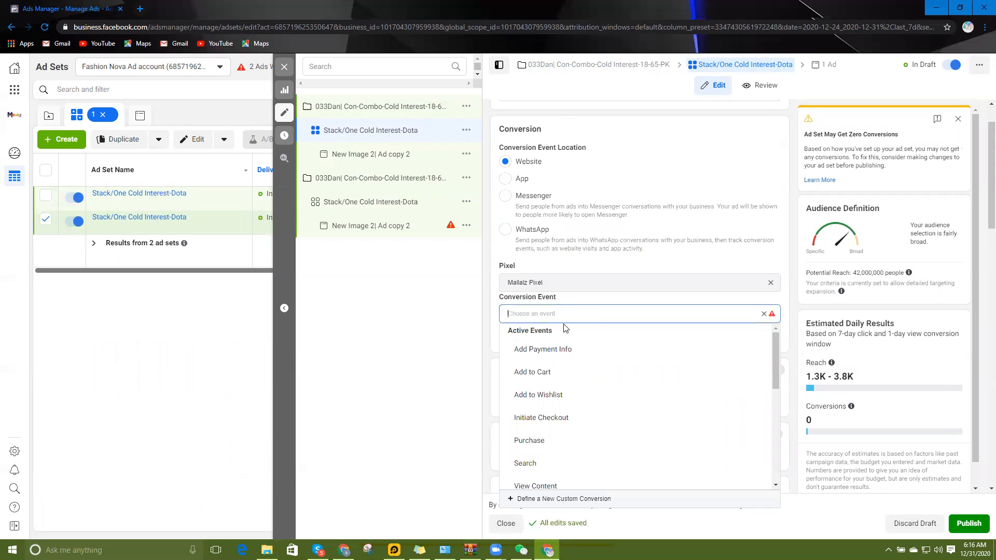
scroll(583, 345, "down", 1)
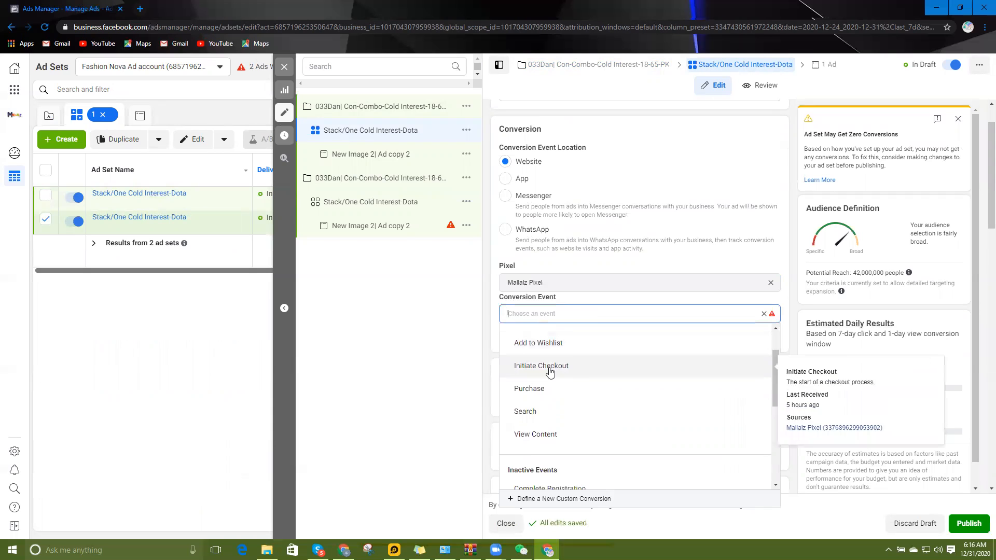
left_click(529, 389)
Examine the ad set's budget and schedule settings, focusing on the daily budget amount.
scroll(515, 284, "down", 5)
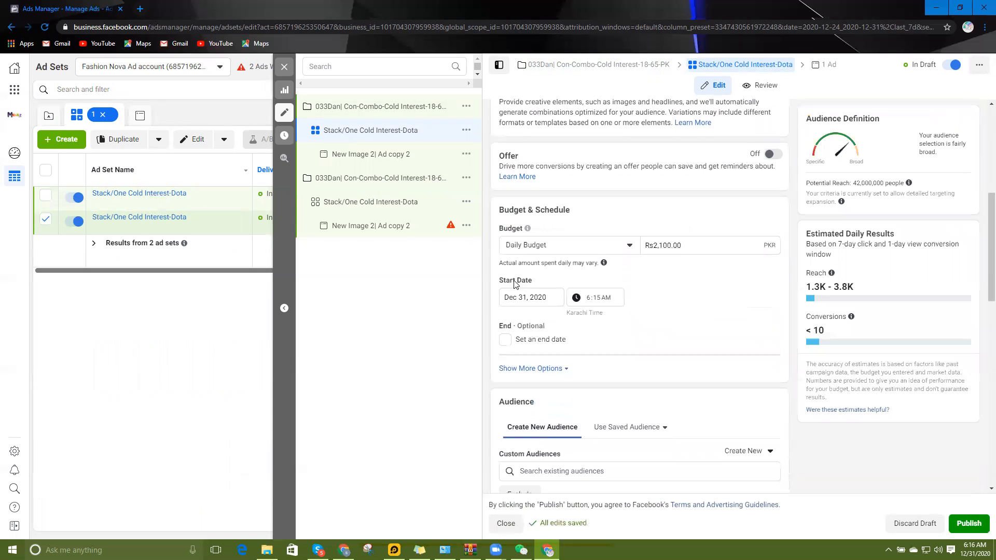
scroll(516, 284, "down", 1)
left_click(642, 195)
key("ctrl+a")
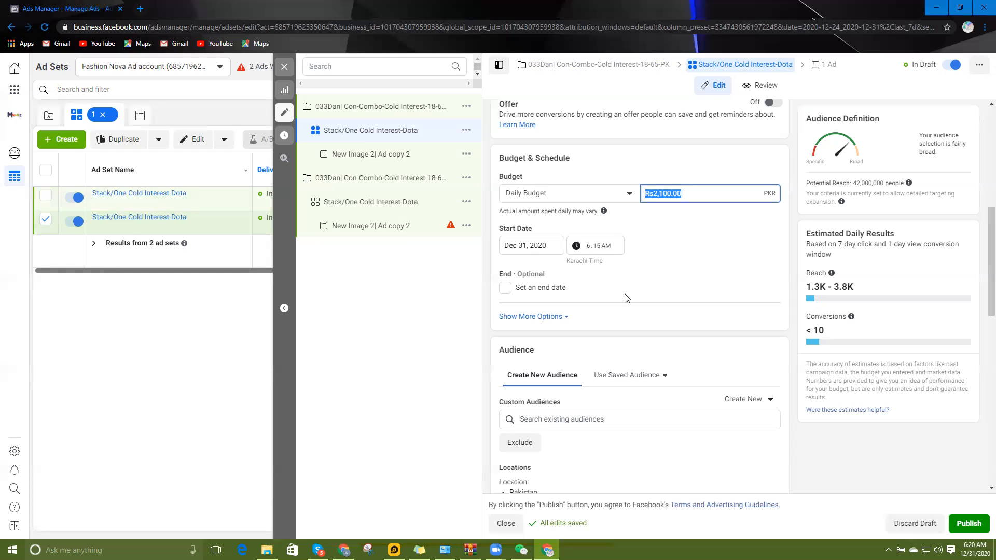
scroll(627, 299, "down", 1)
scroll(619, 310, "up", 2)
left_click(712, 246)
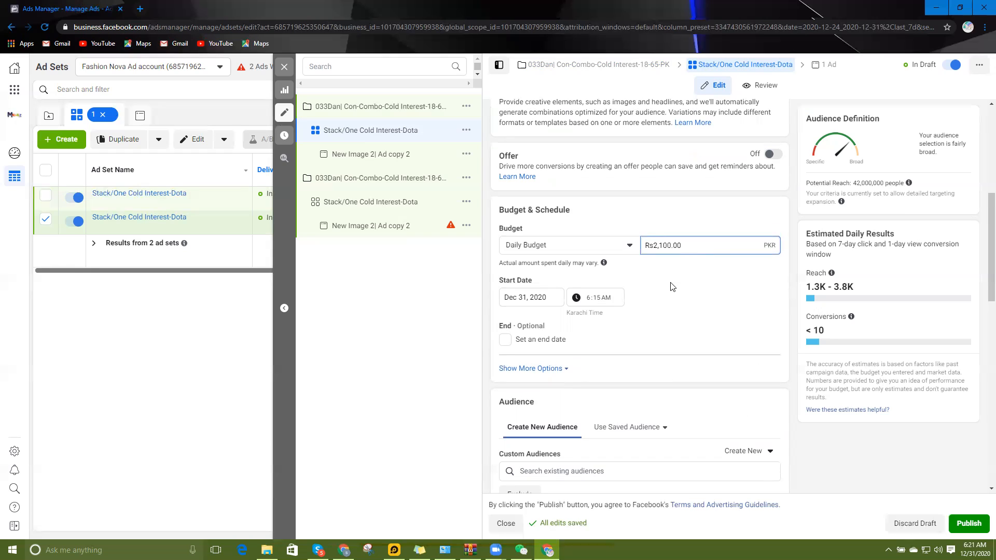
scroll(573, 368, "down", 1)
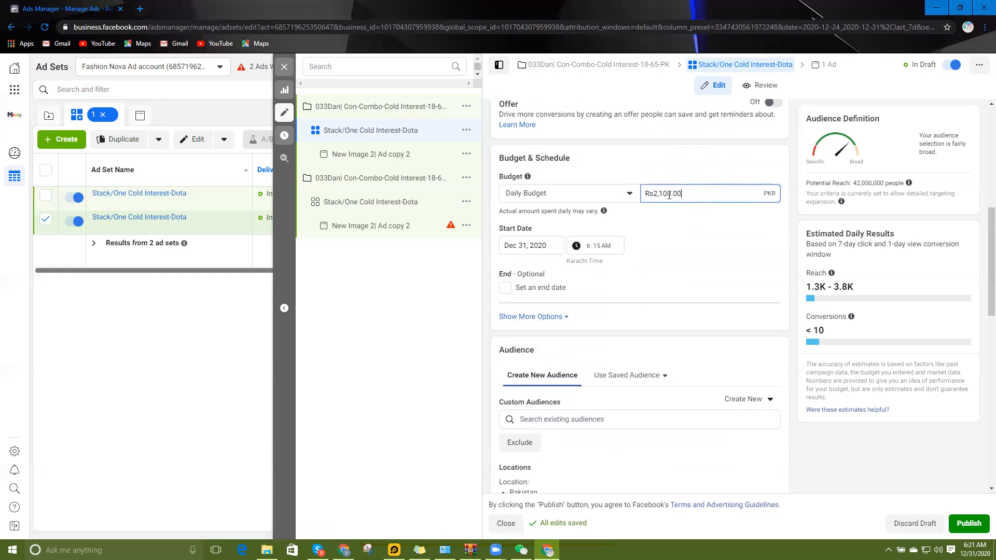
Review the audience's location, age, gender and language settings, and display the detailed targeting suggestions.
scroll(644, 264, "down", 6)
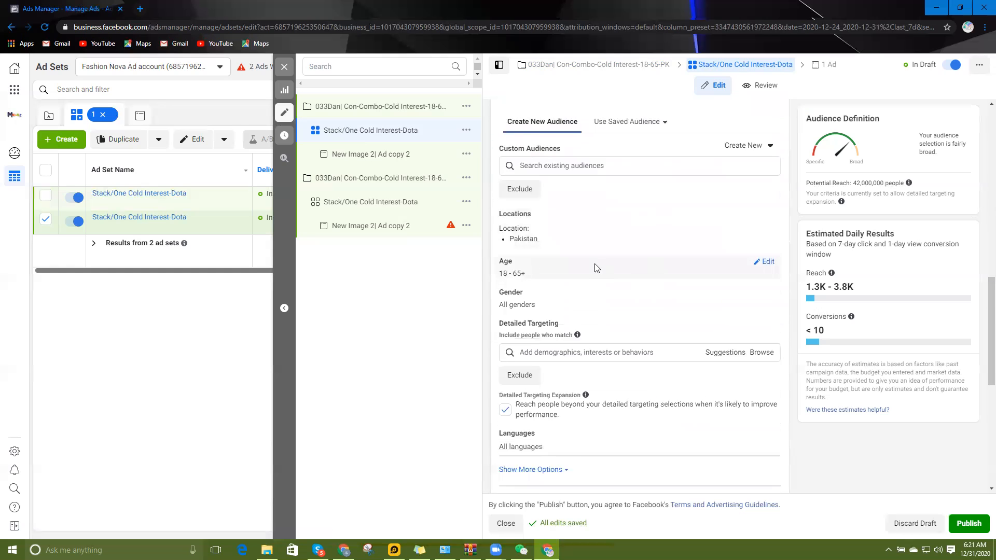
scroll(607, 299, "up", 2)
scroll(607, 300, "down", 2)
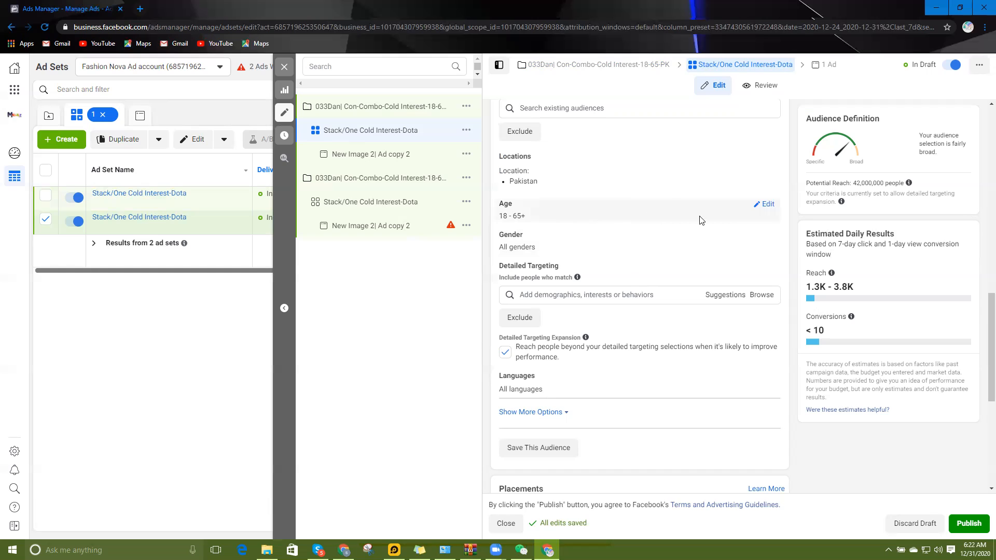
scroll(659, 267, "up", 1)
scroll(651, 290, "down", 4)
scroll(648, 297, "up", 2)
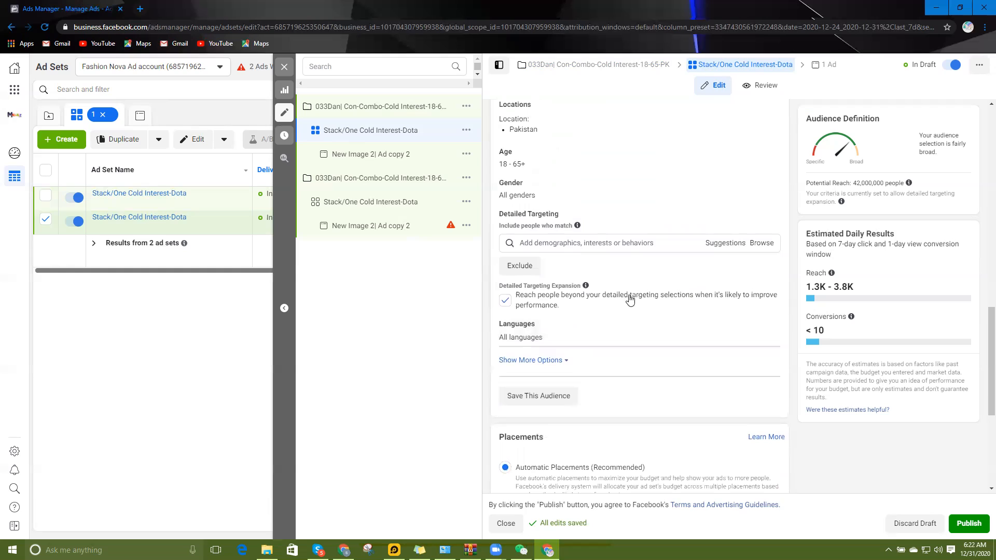
left_click(563, 242)
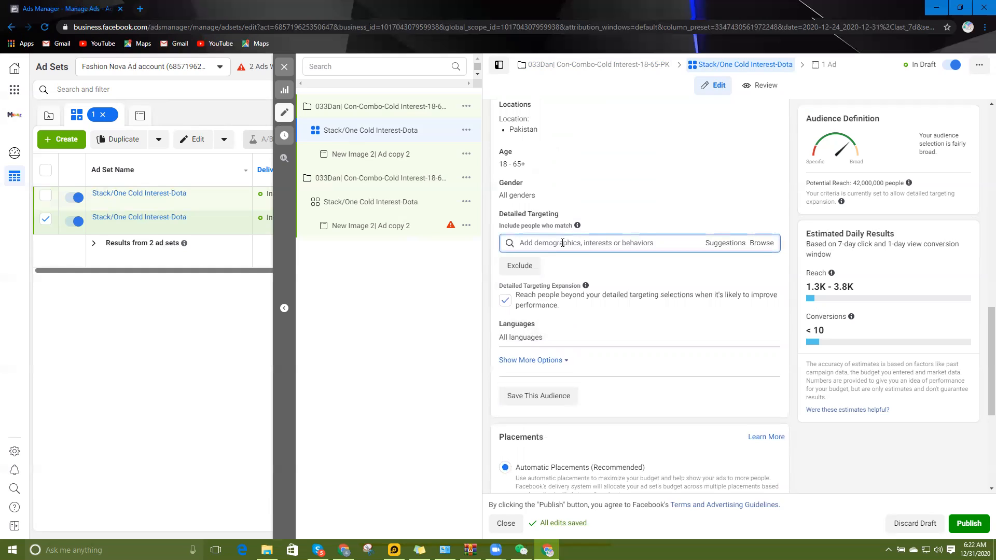
left_click(726, 246)
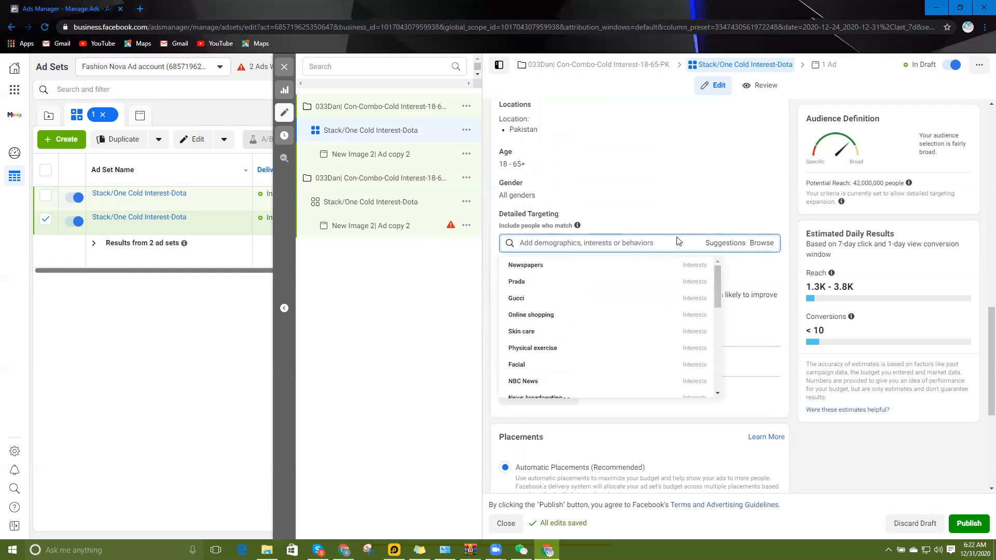
Search detailed targeting for gaming and "Game" interests, look through the matches, and clear the search.
left_click(598, 243)
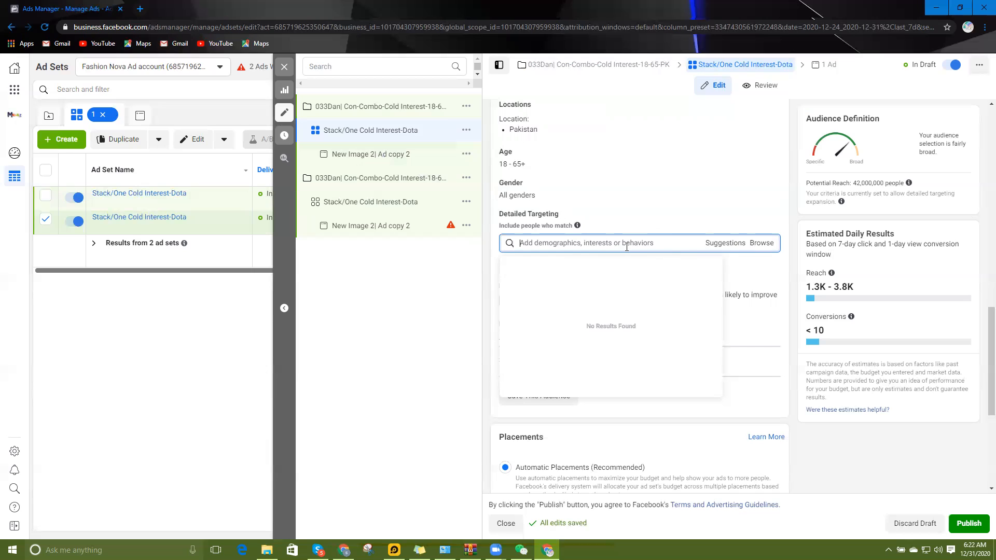
type("gan")
type("ming")
key("ctrl+a")
type("Game")
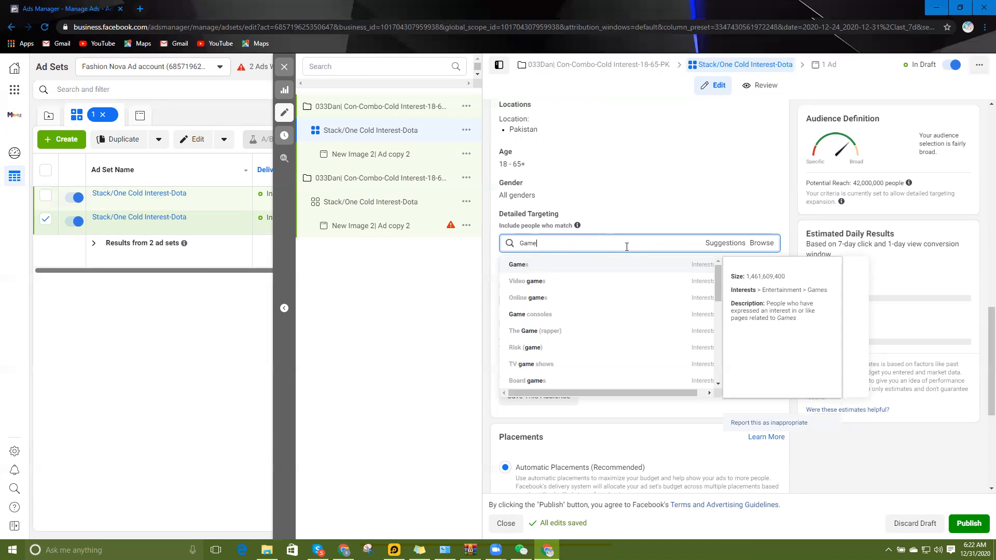
scroll(639, 327, "down", 3)
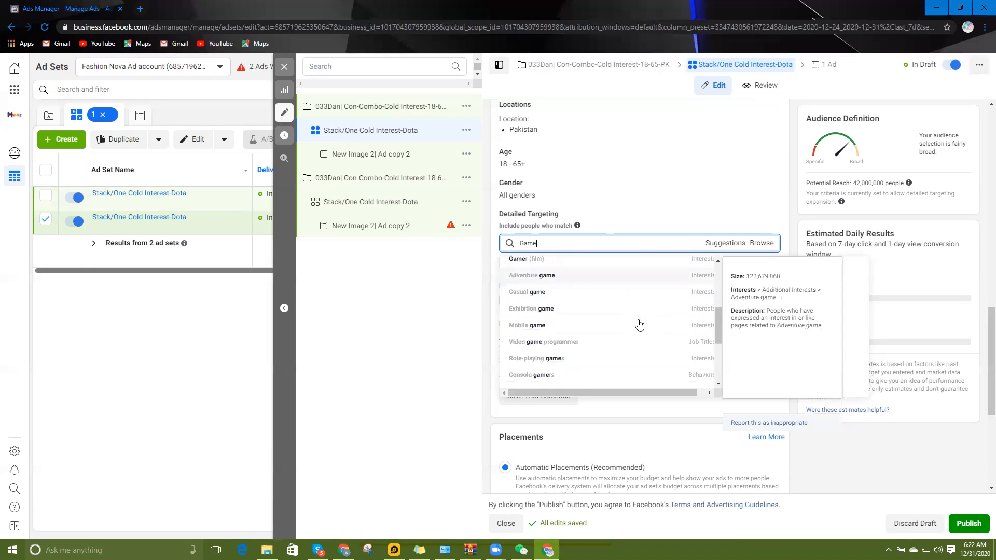
scroll(599, 342, "down", 5)
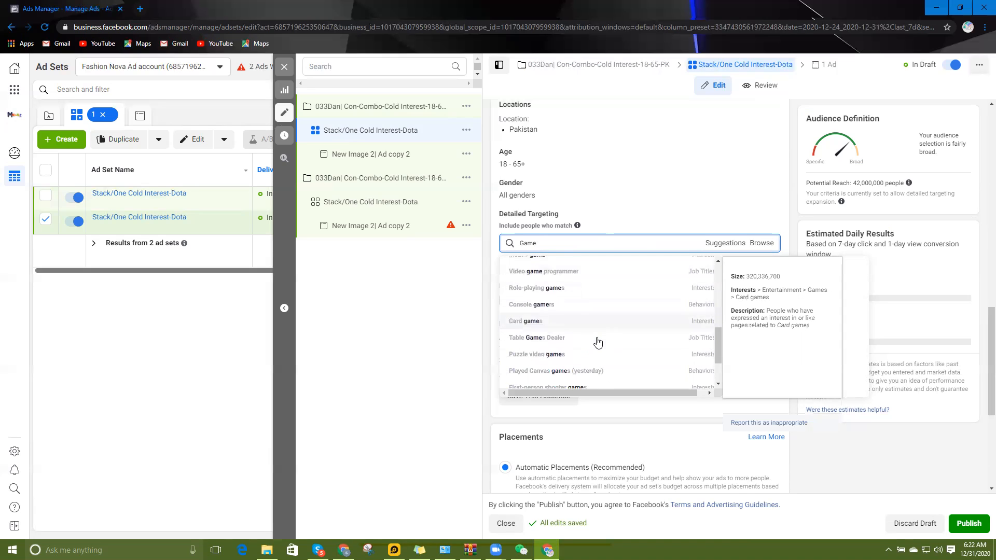
scroll(598, 342, "down", 1)
scroll(615, 314, "up", 4)
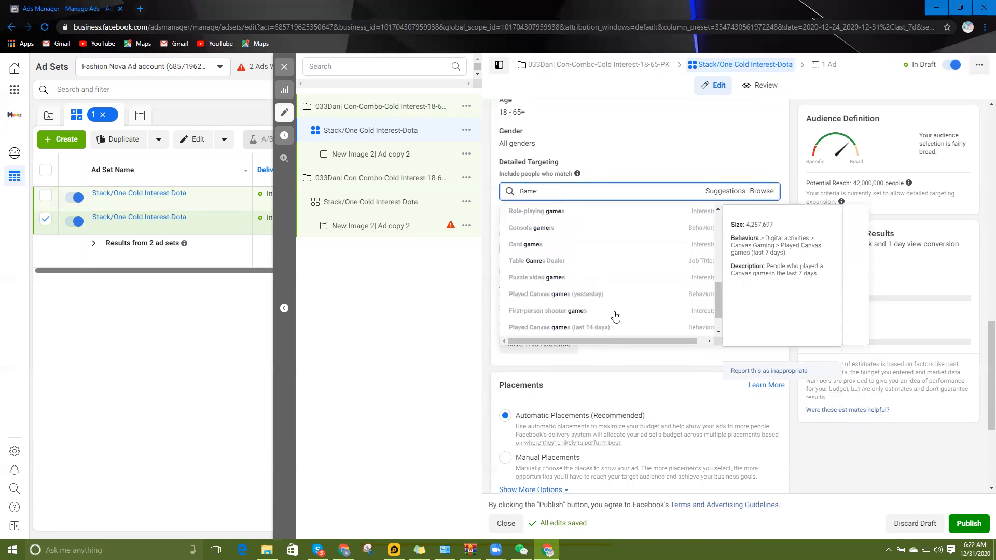
scroll(621, 319, "up", 6)
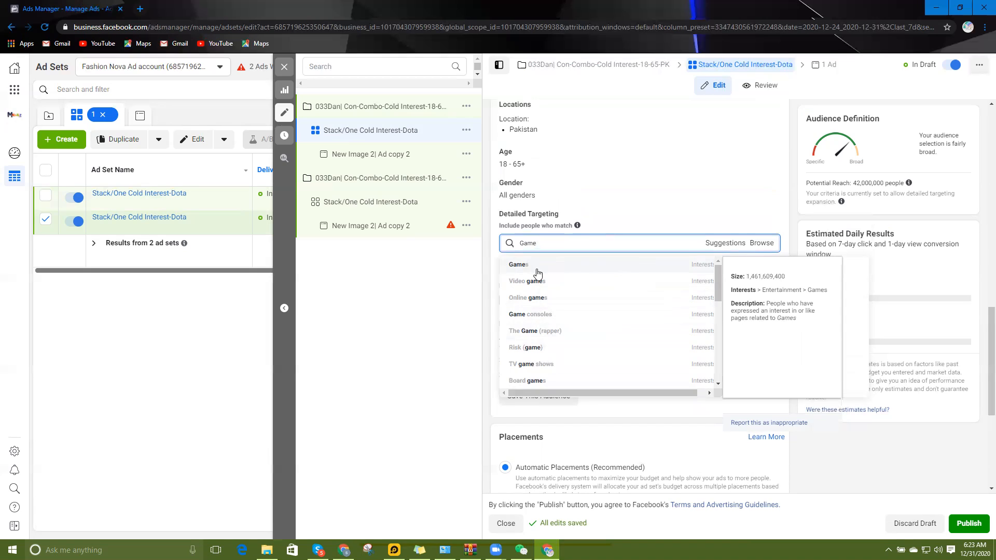
double_click(530, 245)
key("BackSpace")
left_click(600, 216)
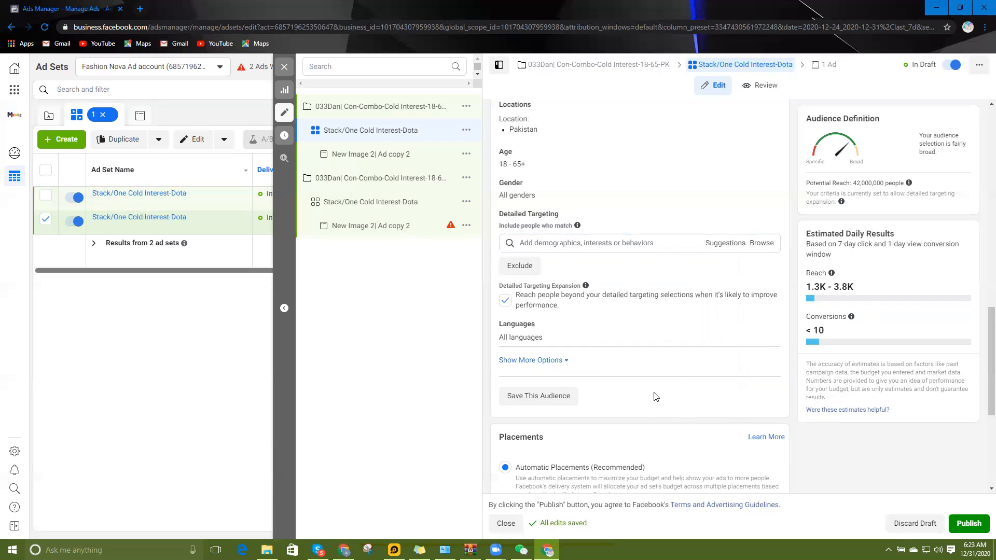
Add SteelSeries as a detailed targeting interest.
scroll(618, 363, "up", 1)
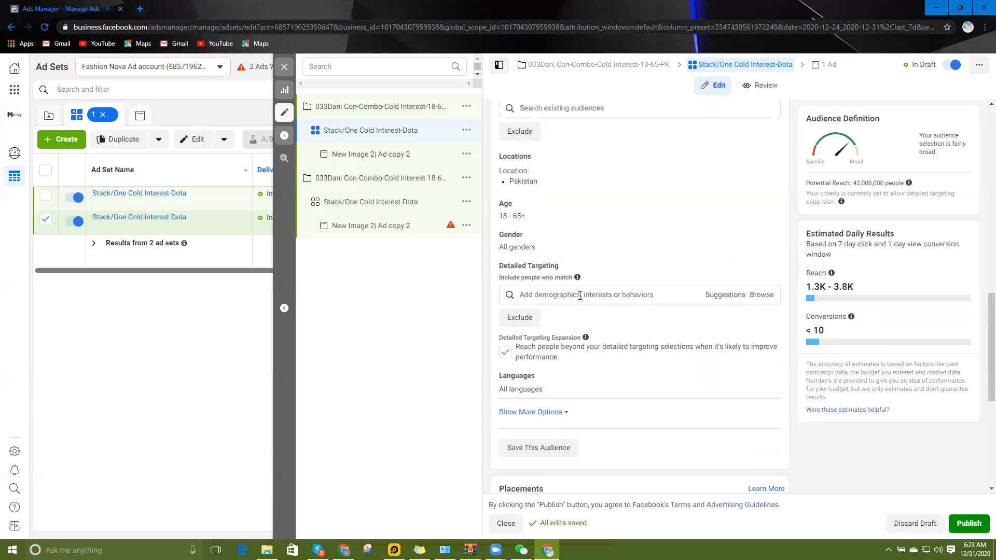
left_click(641, 295)
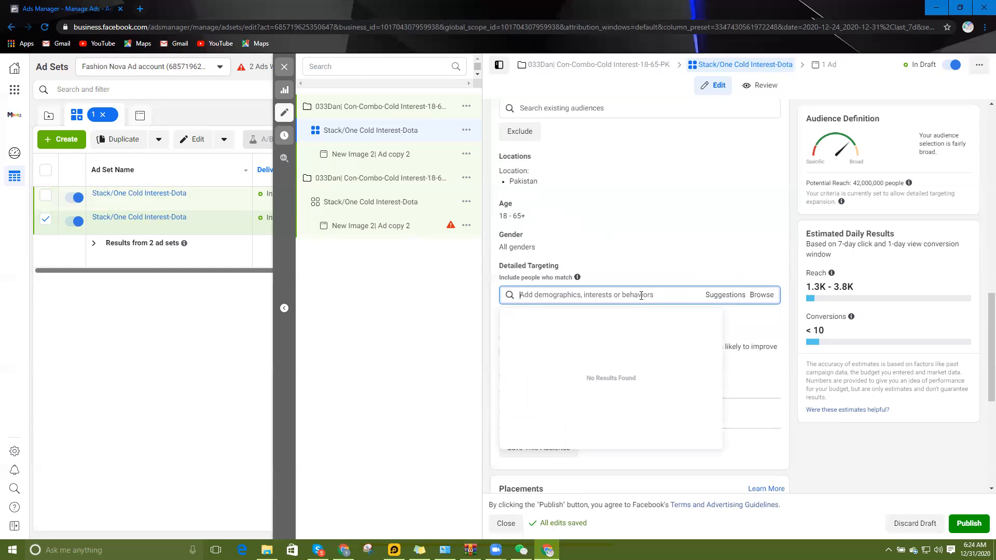
type("Stee")
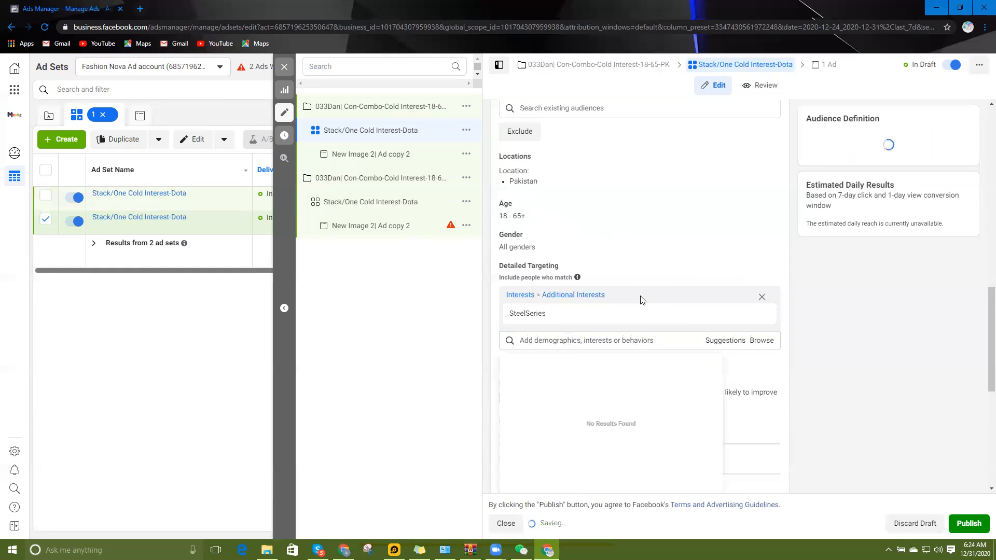
Add the suggested interests Razer Inc., GeForce, Alienware, Dota 2, Counter-Strike: Global Offensive and Nvidia to the detailed targeting.
left_click(718, 342)
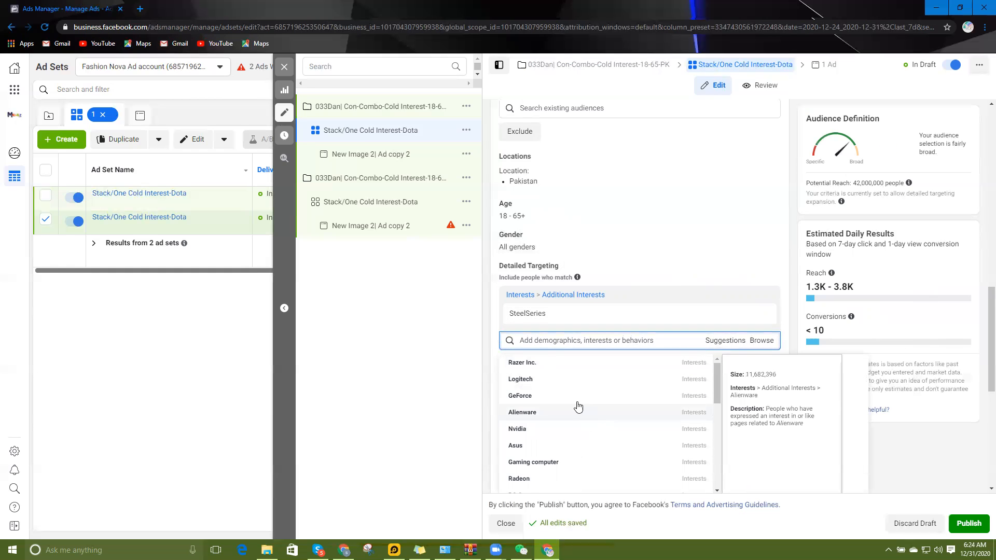
left_click(564, 362)
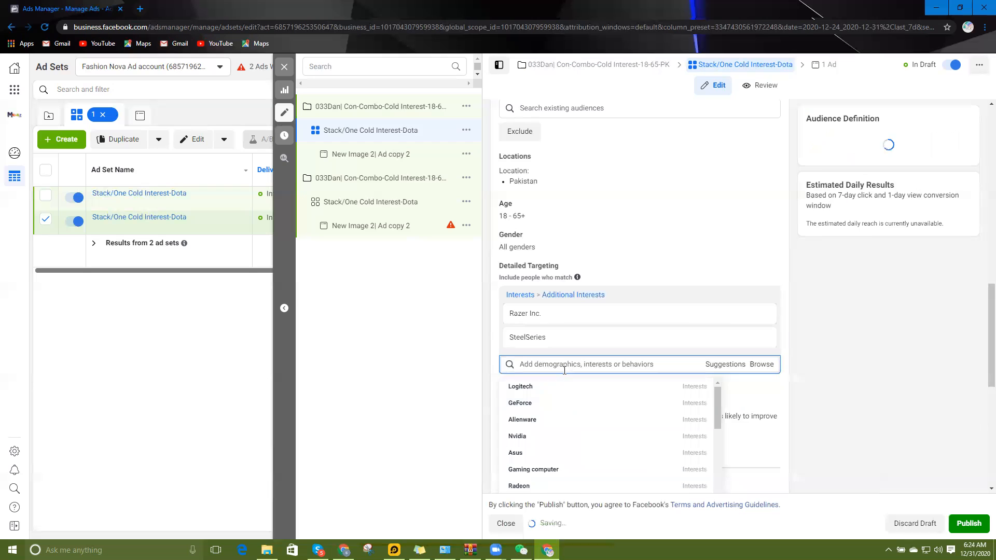
left_click(561, 411)
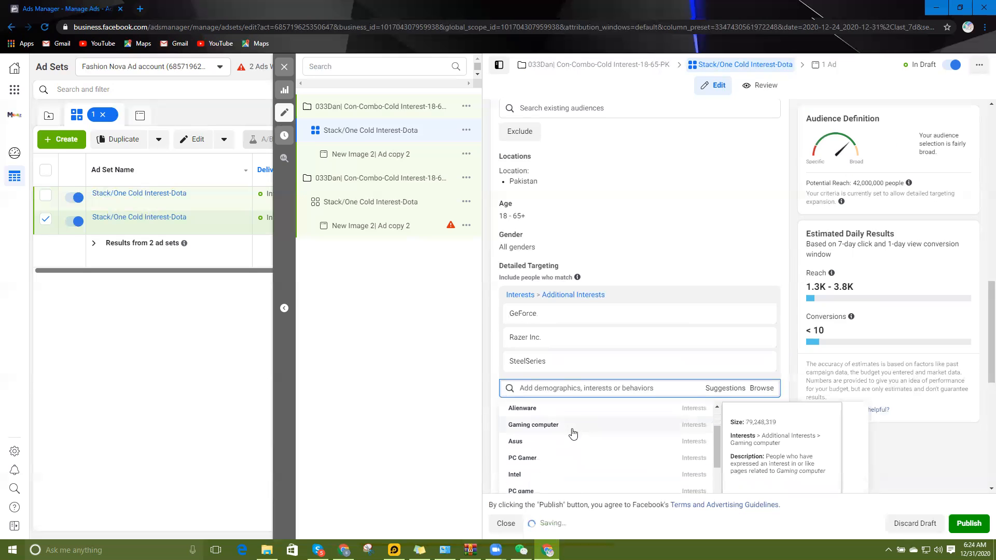
left_click(550, 408)
scroll(580, 413, "down", 5)
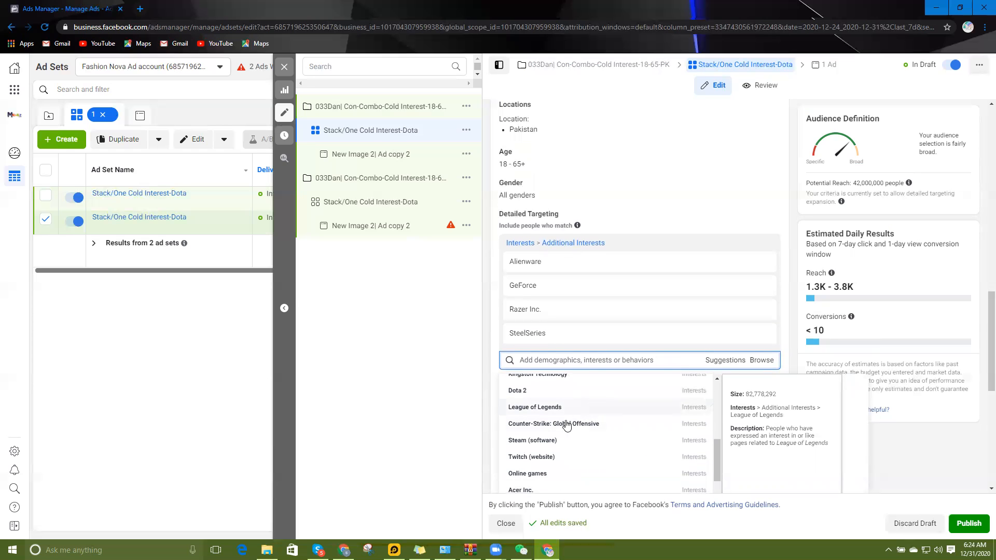
left_click(521, 392)
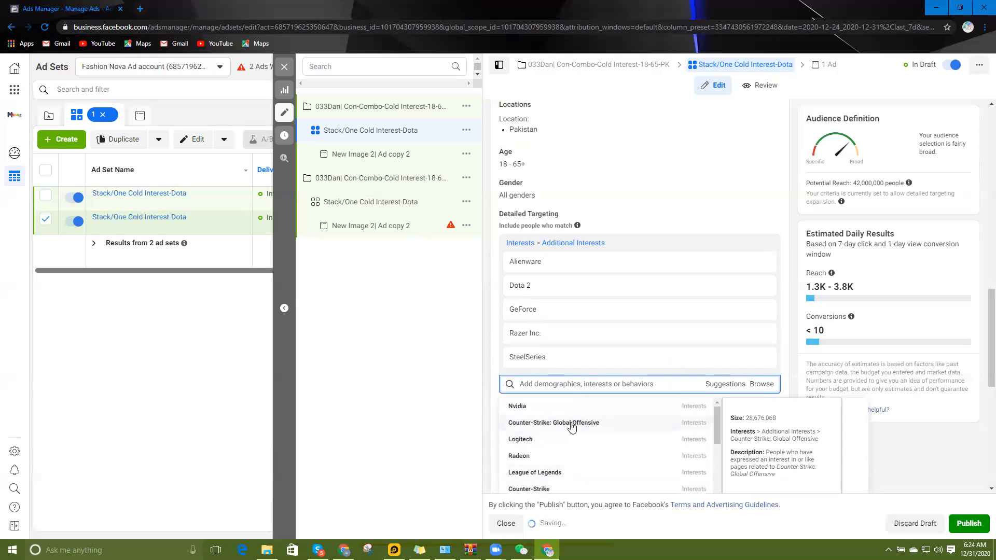
left_click(550, 423)
left_click(546, 411)
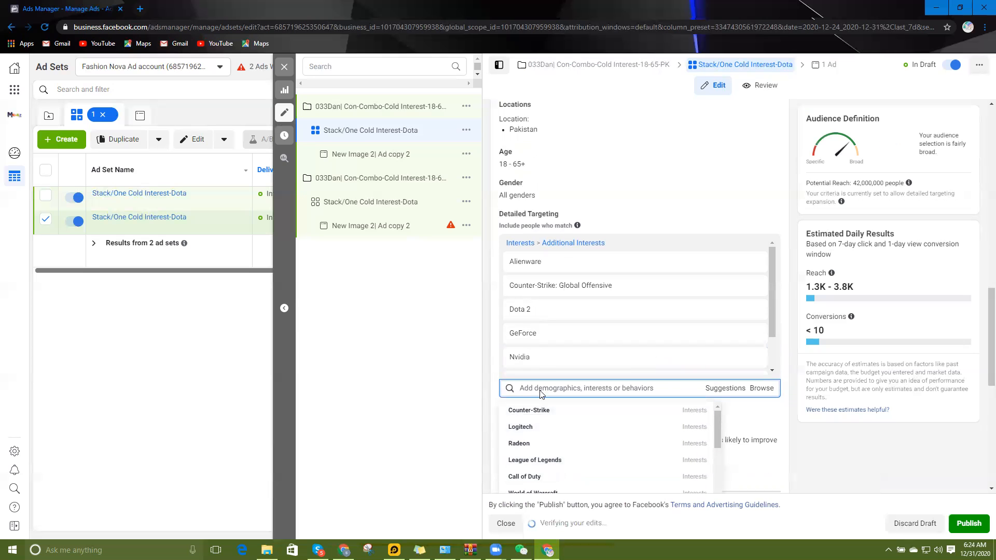
Add the suggested interest Call of Duty: Black Ops to the detailed targeting and look through the selected interests.
scroll(591, 448, "down", 5)
scroll(590, 447, "down", 5)
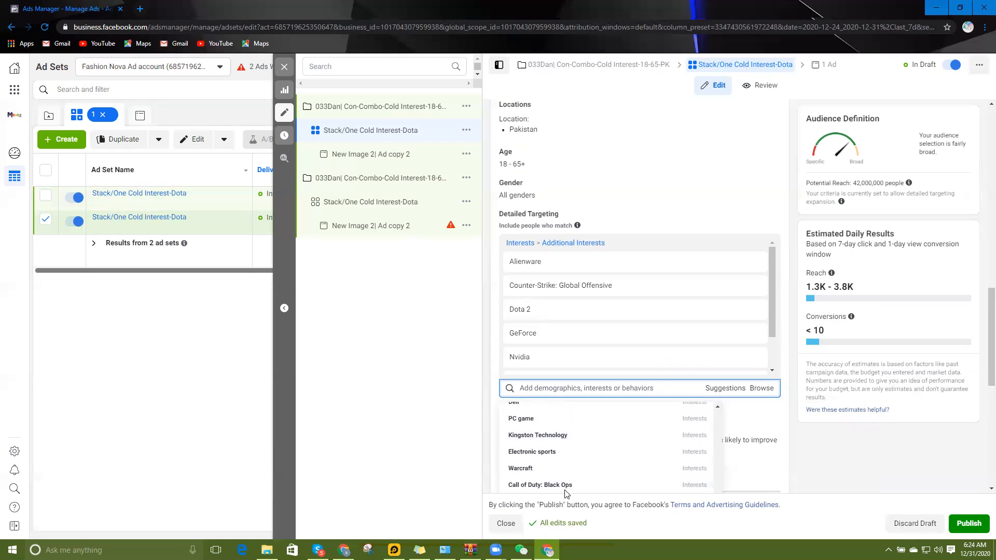
left_click(571, 486)
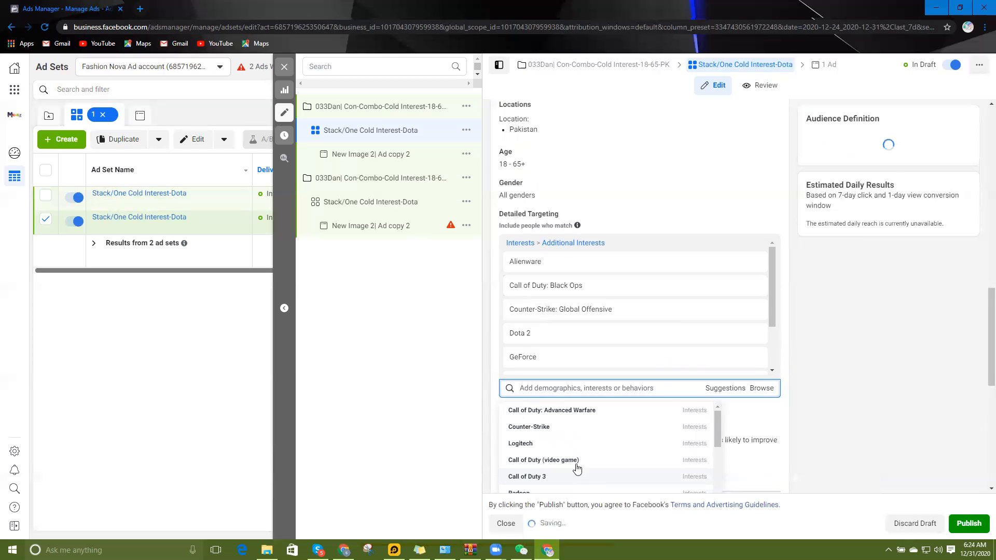
scroll(566, 468, "up", 1)
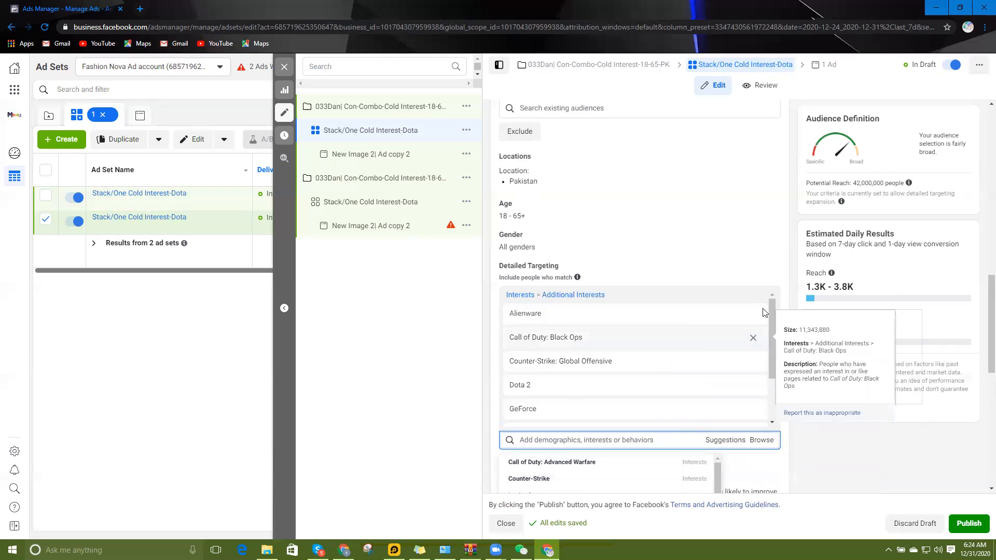
scroll(600, 358, "up", 2)
scroll(577, 376, "down", 2)
scroll(551, 345, "down", 1)
scroll(553, 344, "up", 1)
scroll(551, 364, "down", 1)
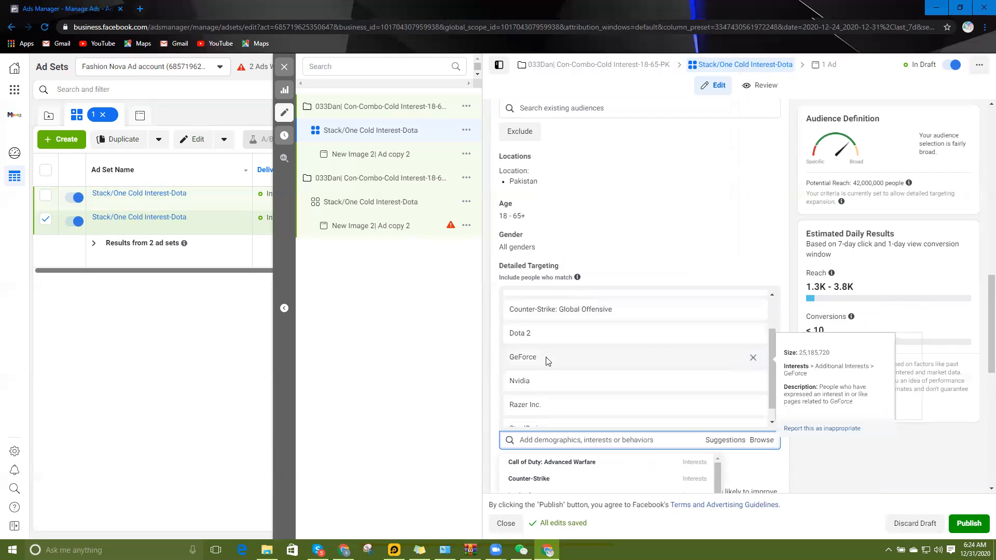
scroll(550, 371, "down", 3)
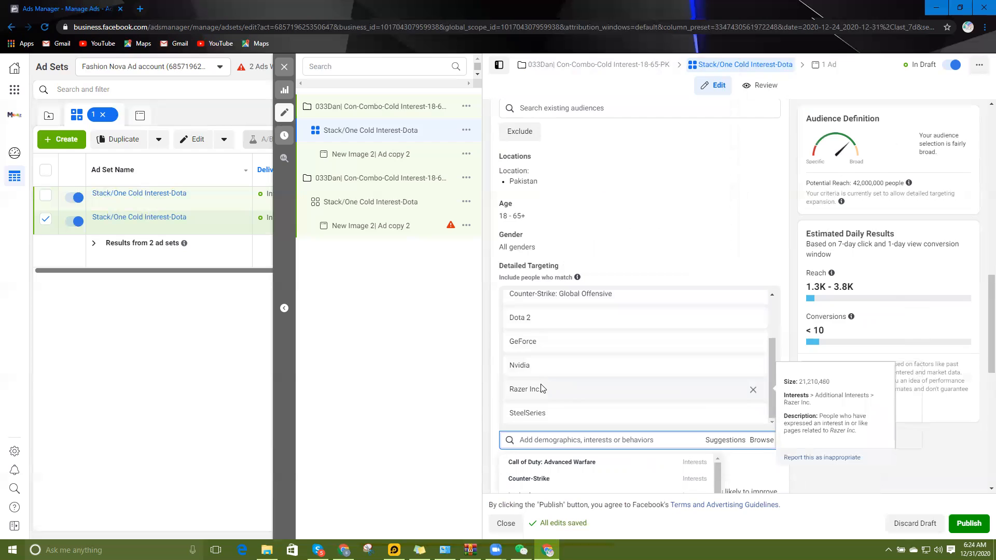
Search detailed targeting for "Engaged s" and add the Engaged Shoppers purchase behavior.
left_click(451, 358)
type("E")
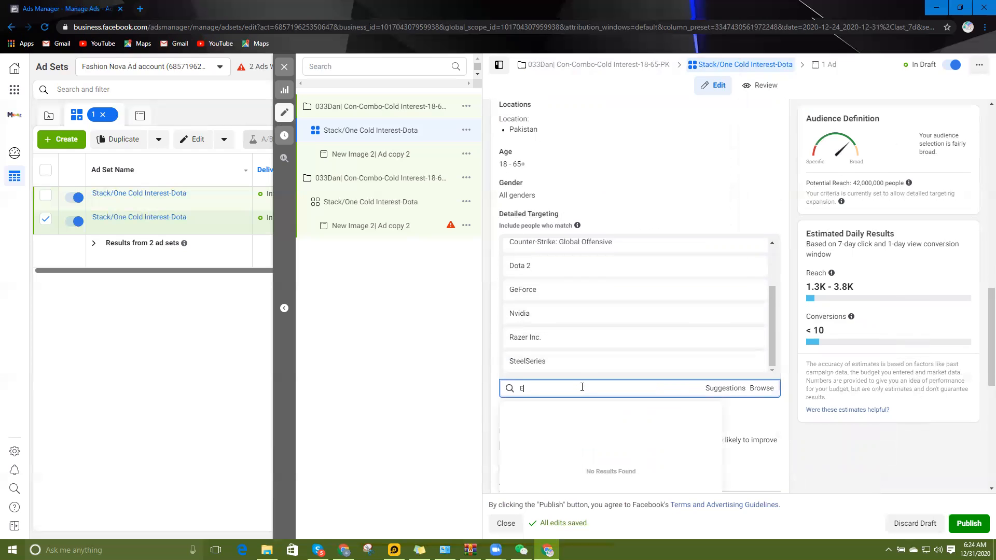
type("ngaged s")
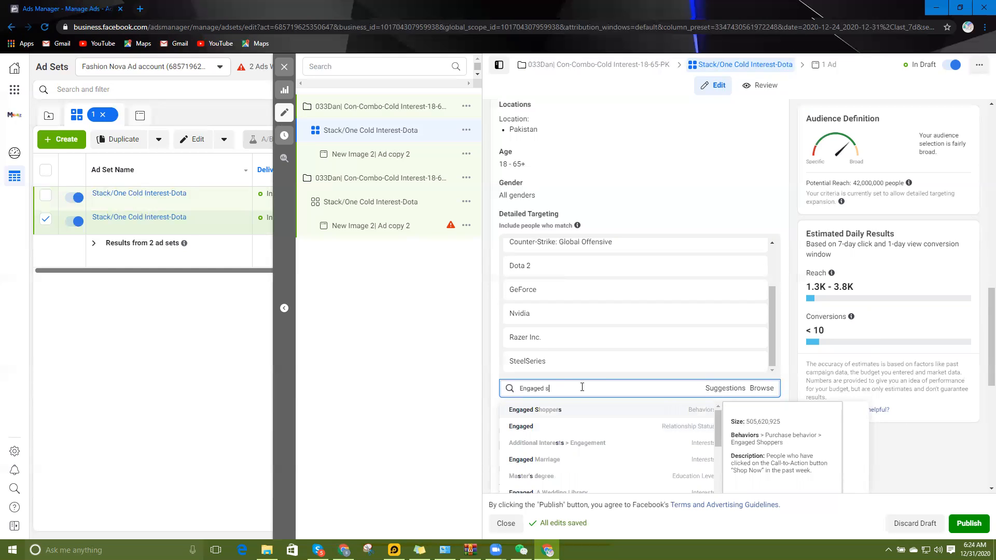
key("Return")
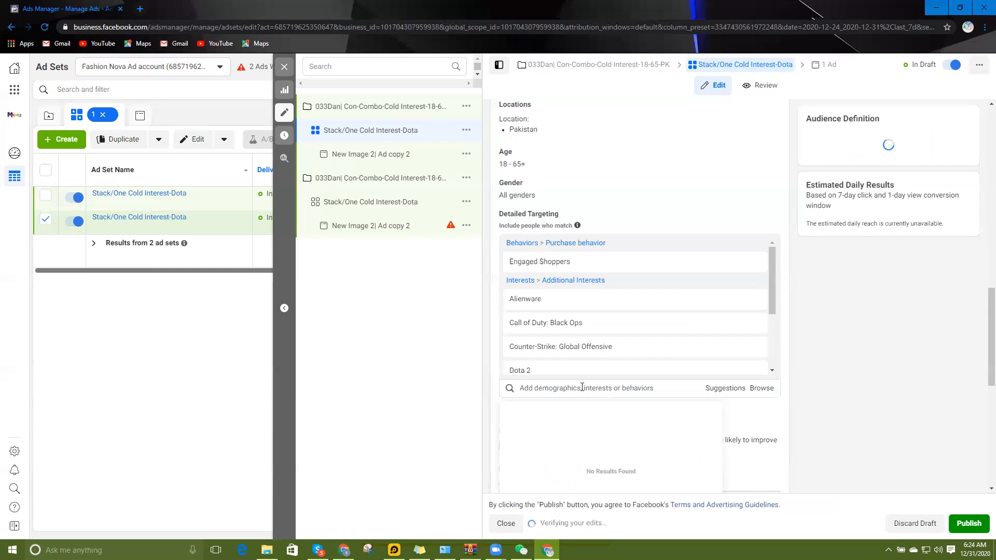
left_click(642, 215)
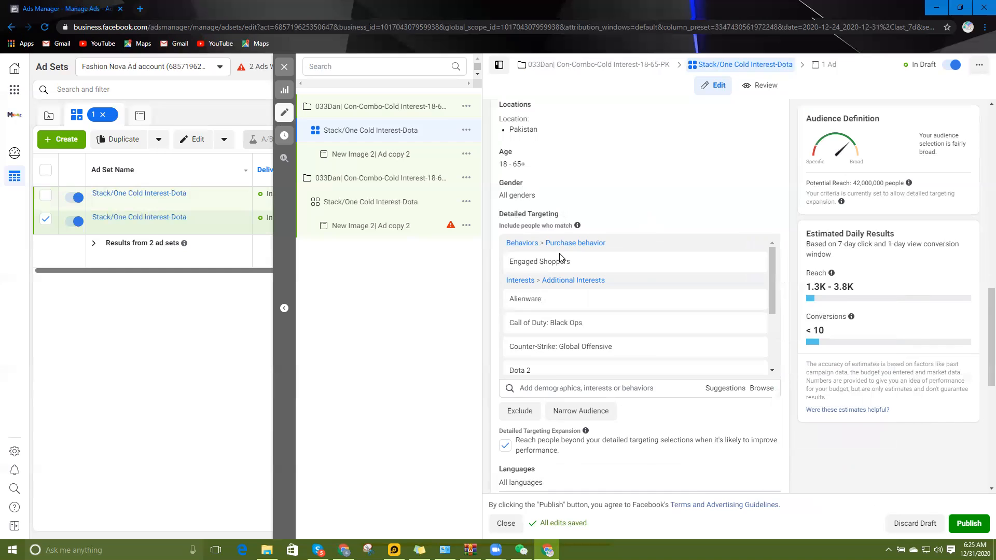
Search detailed targeting for "online sh" and add the online shopper interest.
left_click(569, 390)
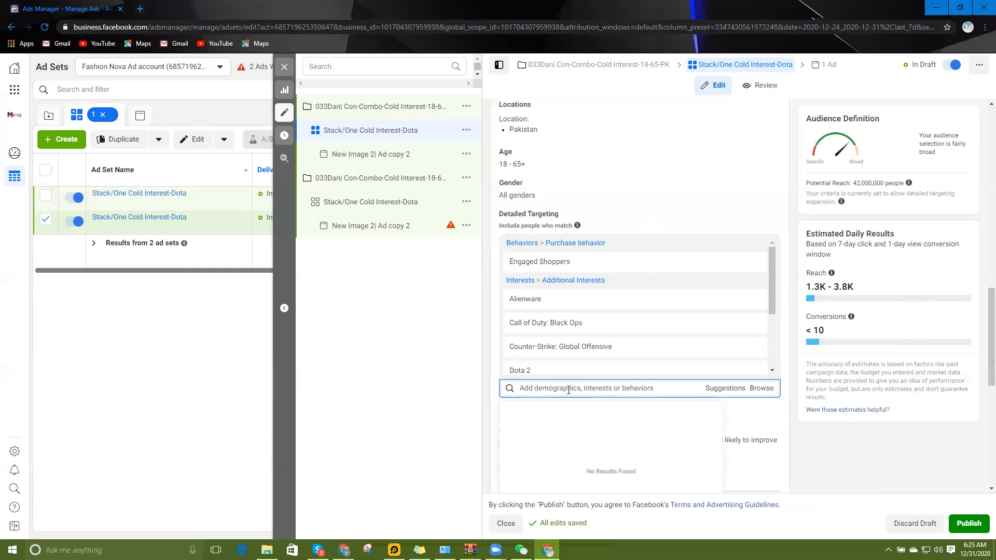
type("online sh")
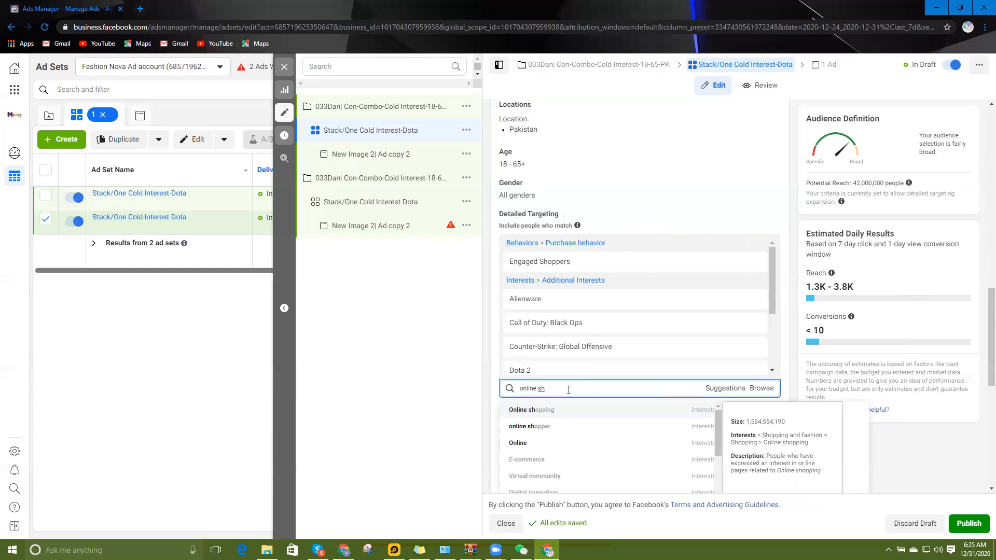
left_click(560, 425)
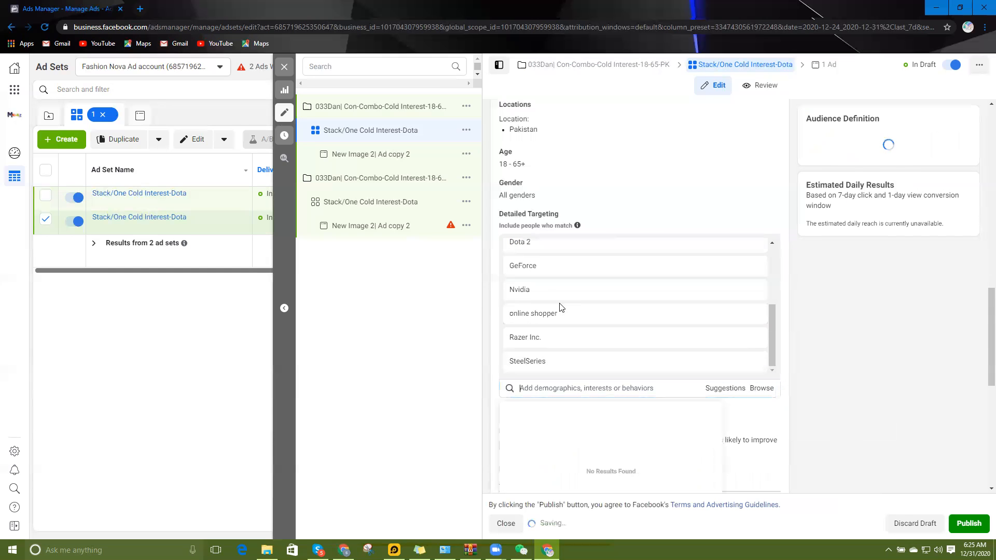
Review the full list of included behaviors and interests along with the exclude, narrowing and expansion options of the detailed targeting.
scroll(570, 322, "down", 2)
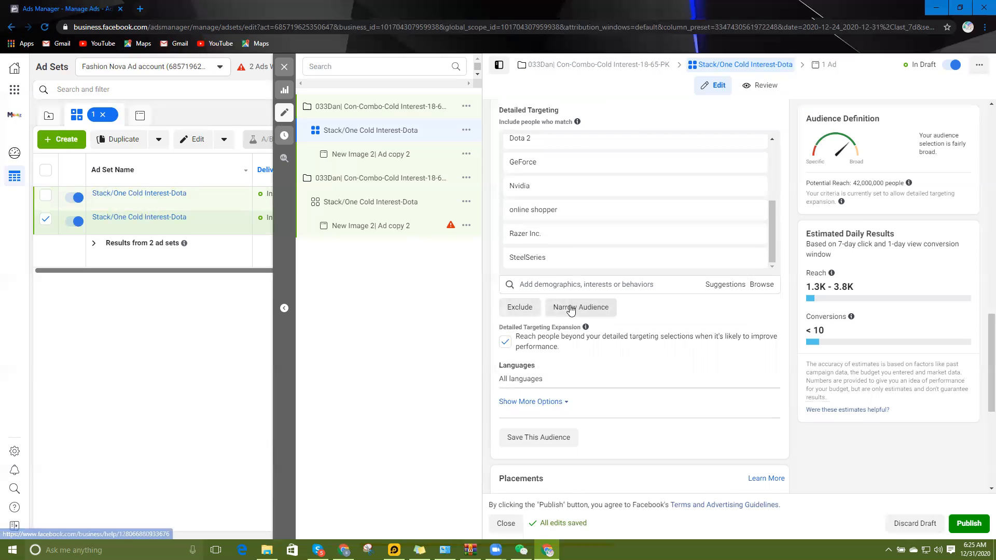
scroll(602, 251, "up", 3)
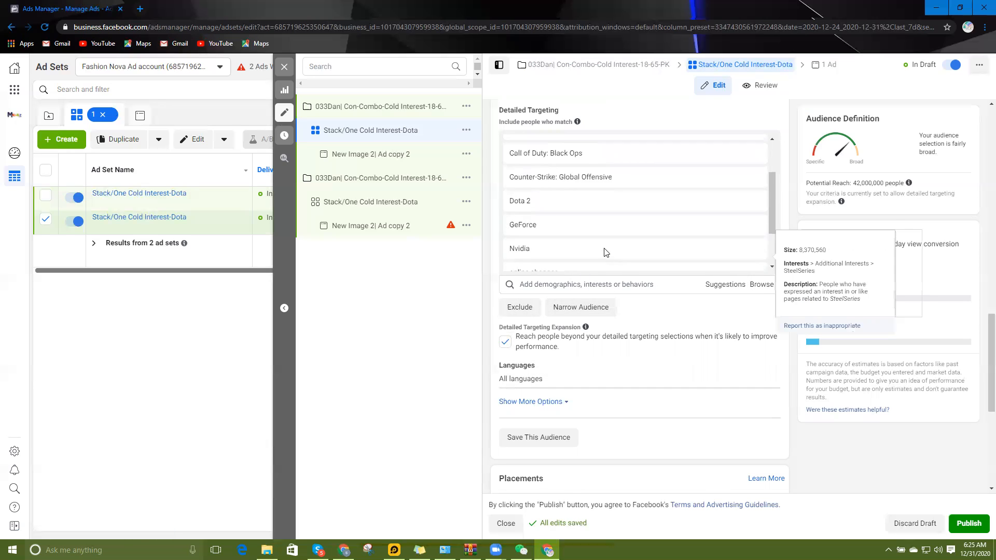
scroll(544, 174, "down", 5)
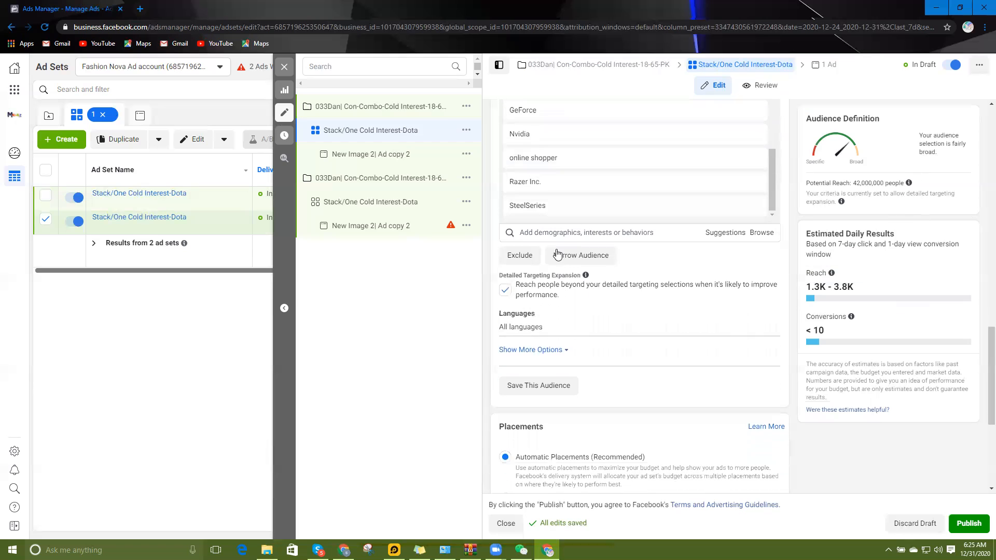
scroll(582, 352, "up", 2)
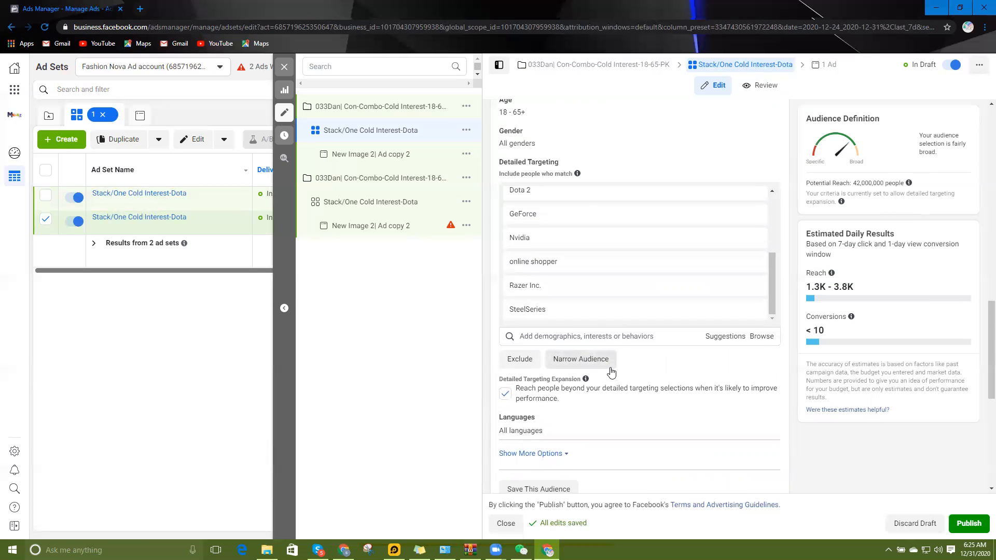
scroll(600, 366, "up", 2)
scroll(599, 369, "down", 1)
scroll(599, 369, "down", 1)
scroll(613, 364, "up", 3)
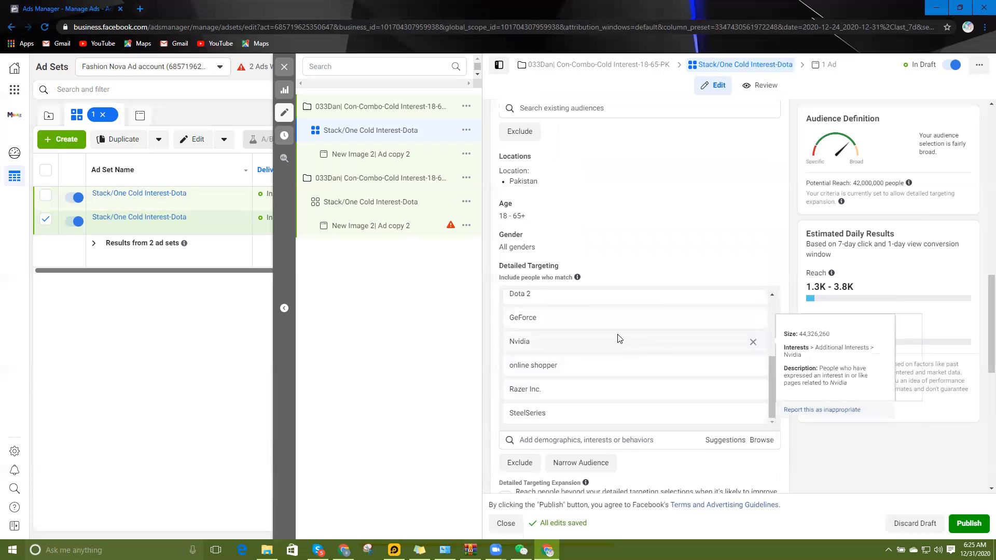
mouse_move(612, 366)
scroll(612, 366, "down", 2)
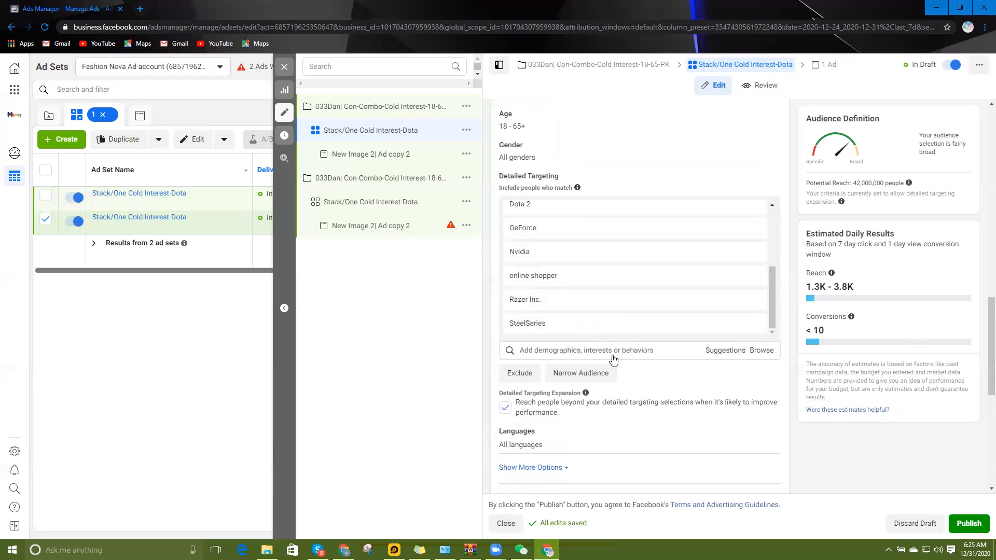
scroll(611, 313, "up", 2)
scroll(611, 313, "up", 1)
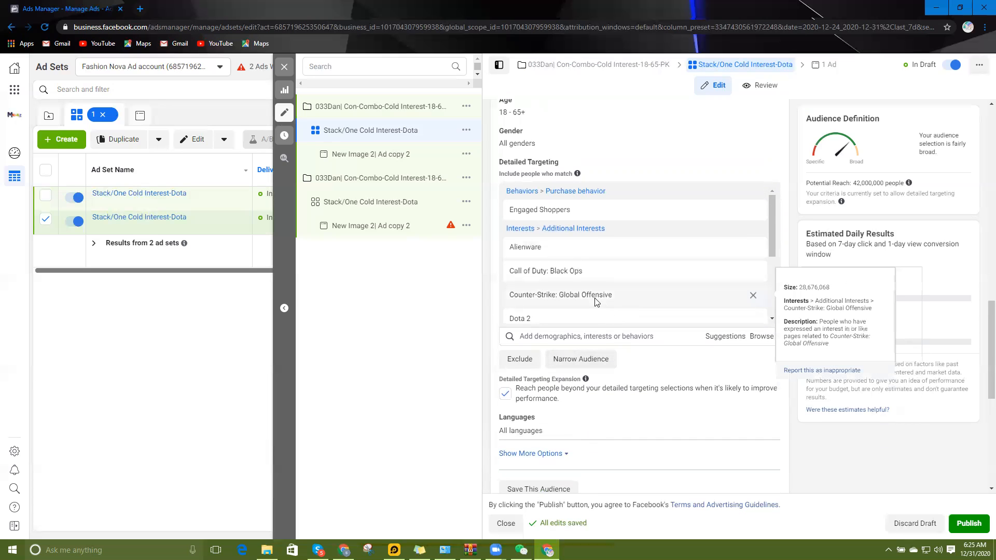
scroll(602, 306, "down", 1)
scroll(596, 304, "up", 1)
scroll(595, 303, "down", 2)
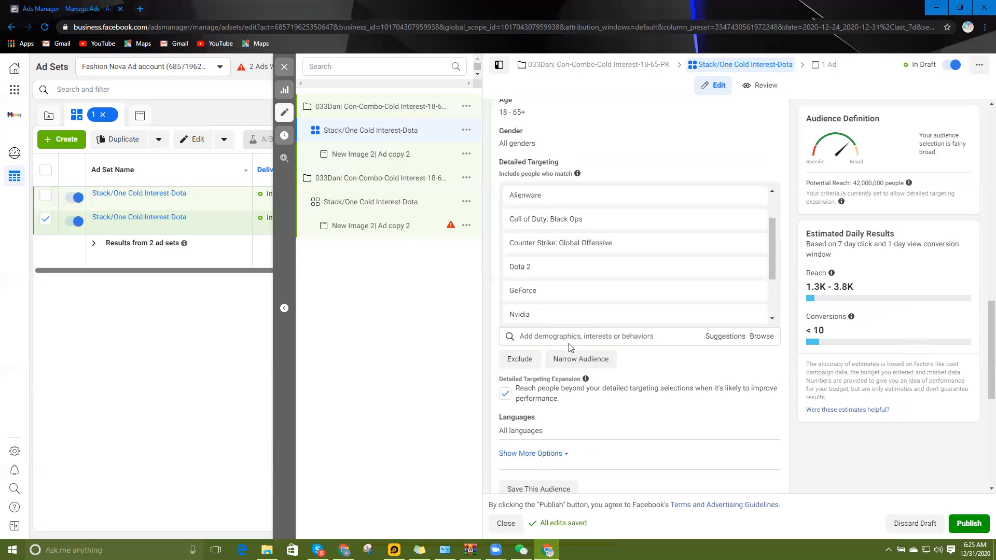
scroll(591, 350, "down", 2)
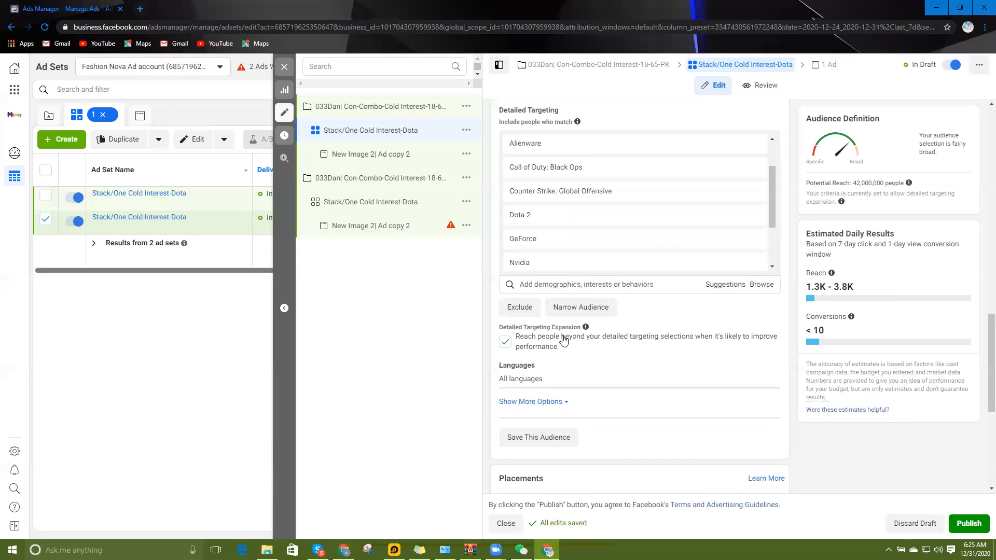
Exclude people who match the Drop shipping interest from the ad set's detailed targeting.
left_click(524, 311)
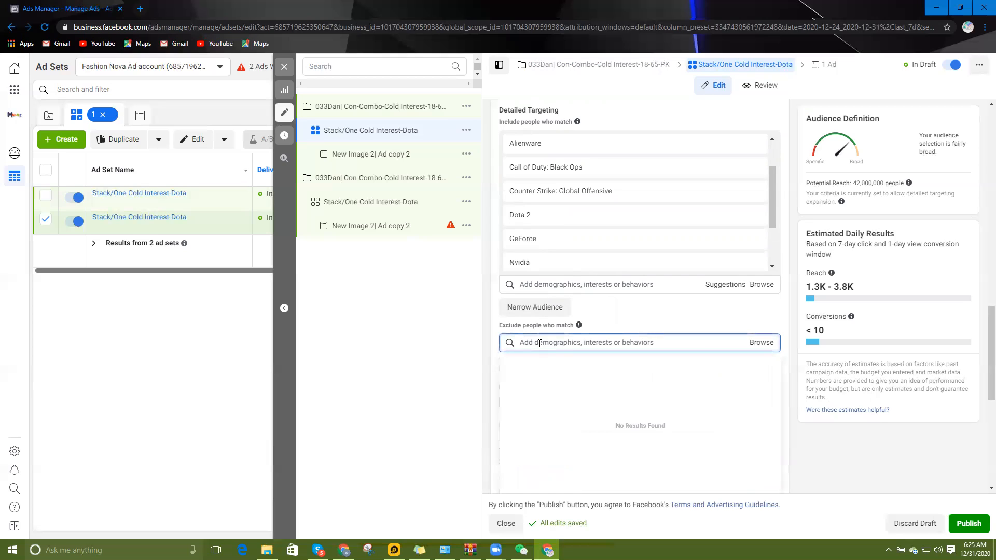
type("Dr")
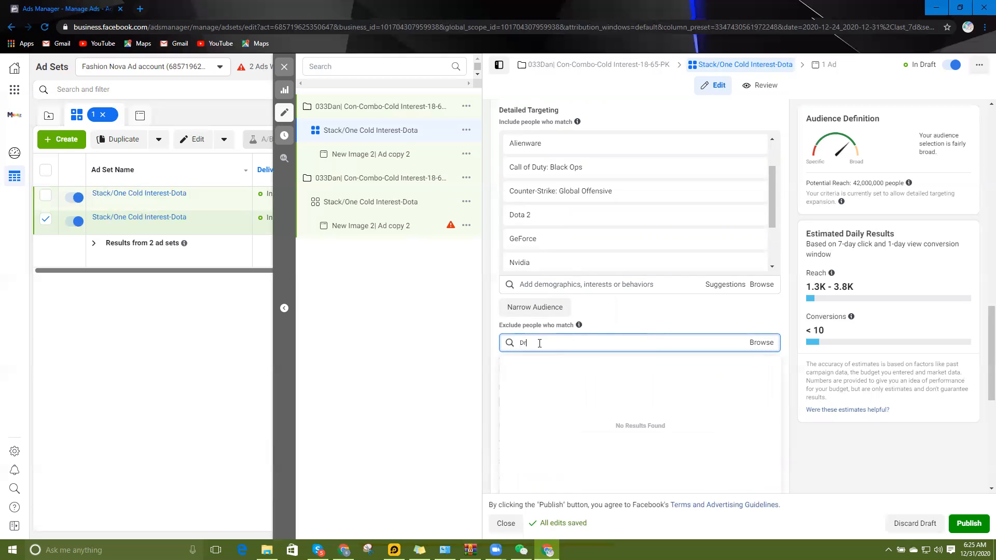
type("opship")
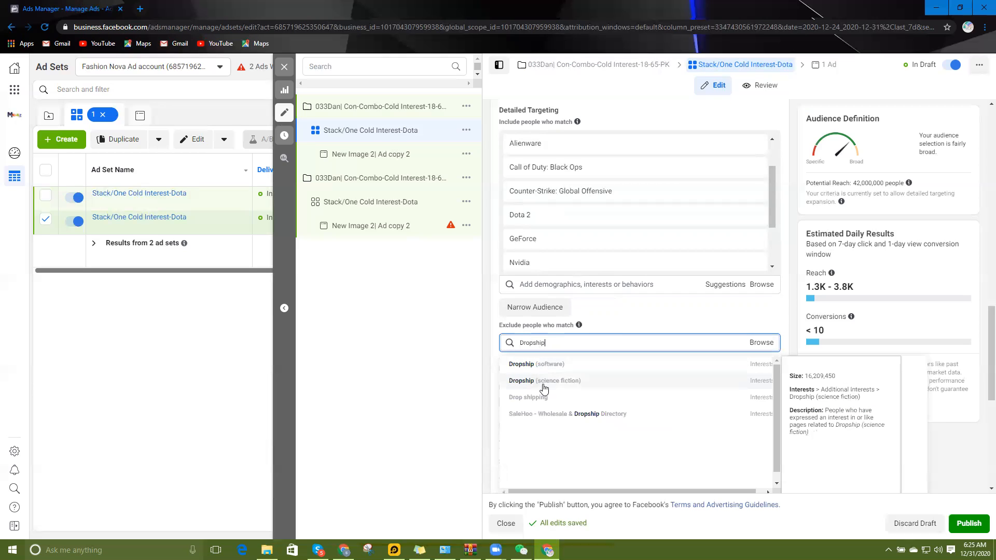
left_click(540, 395)
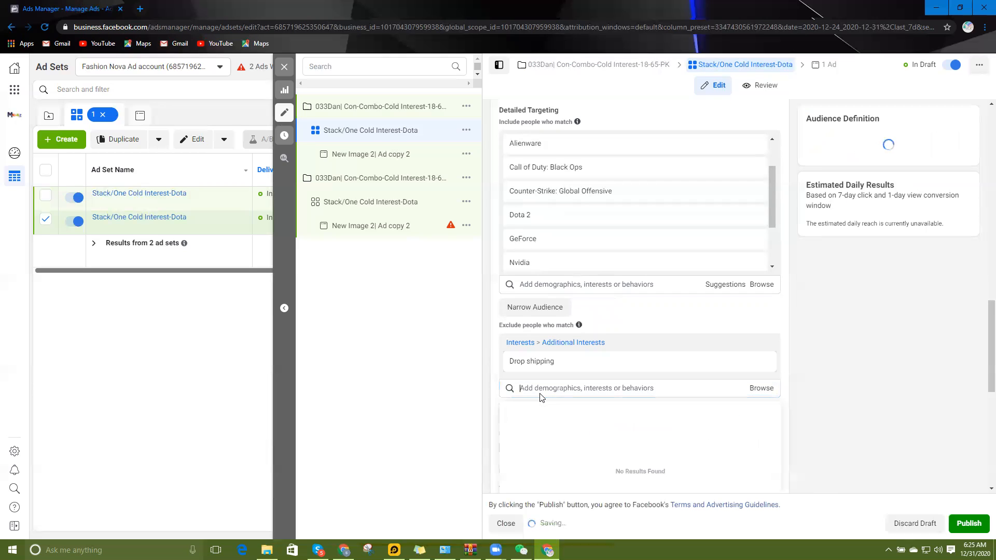
left_click(711, 329)
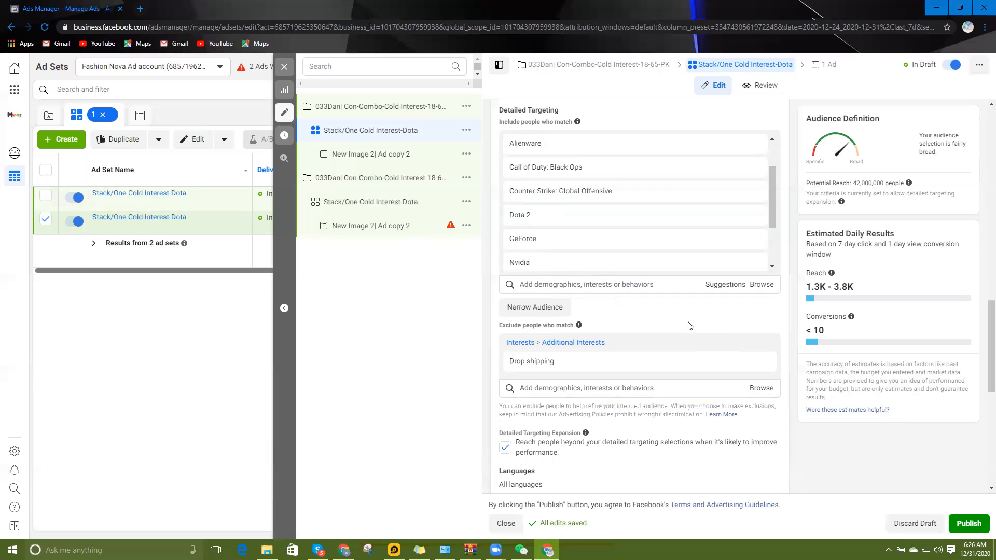
Add the Facebook Page admins behavior to the excluded audience, and remove that exclusion again.
mouse_move(552, 370)
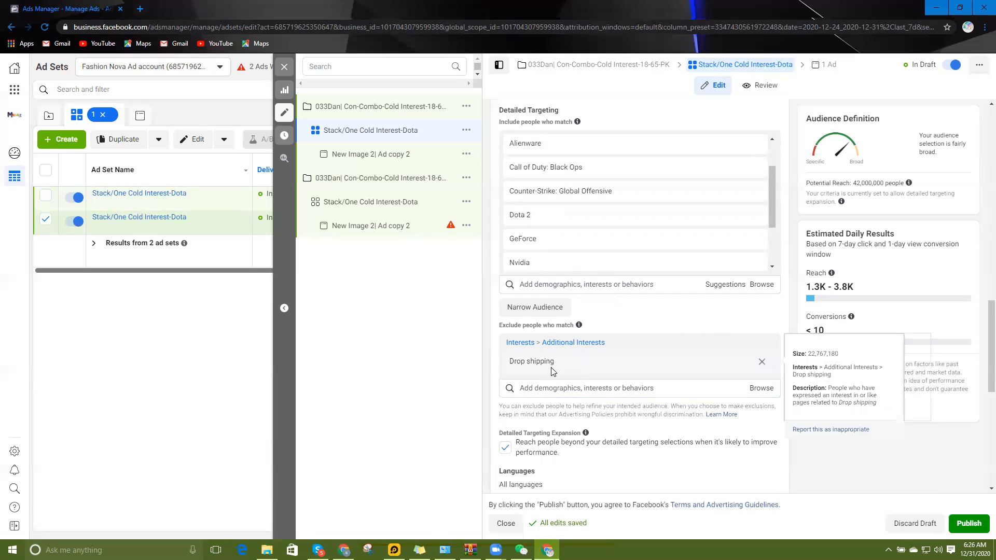
left_click(560, 392)
type("RFac")
key("ctrl+a")
type("Face")
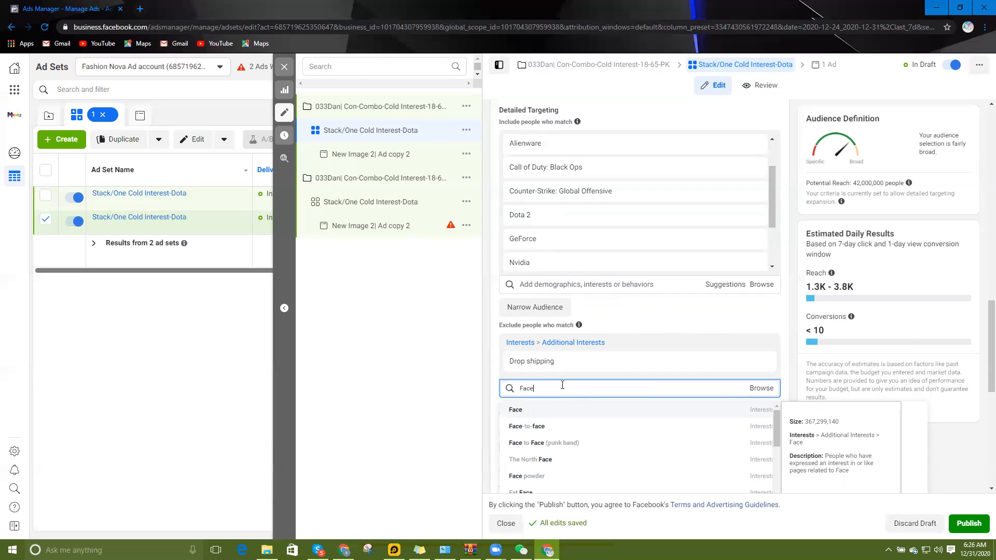
type("page")
key("ctrl+a")
type("Faceb")
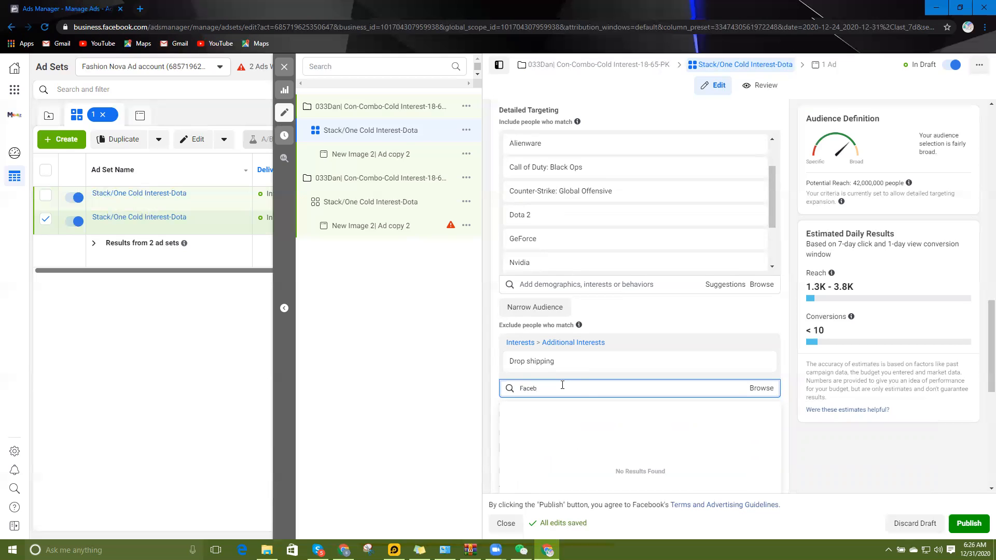
type("ook sr")
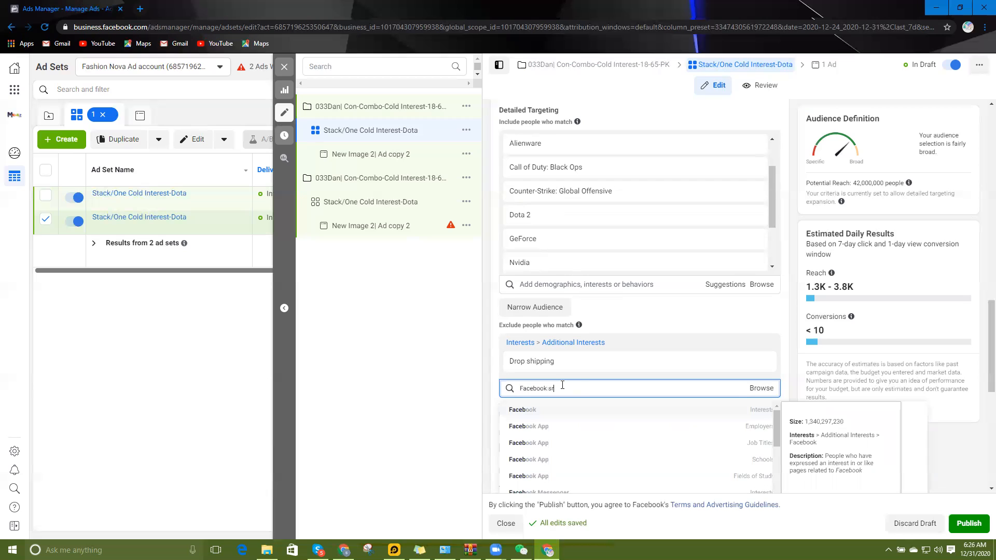
type("t")
key("BackSpace")
key("BackSpace")
type("page adm")
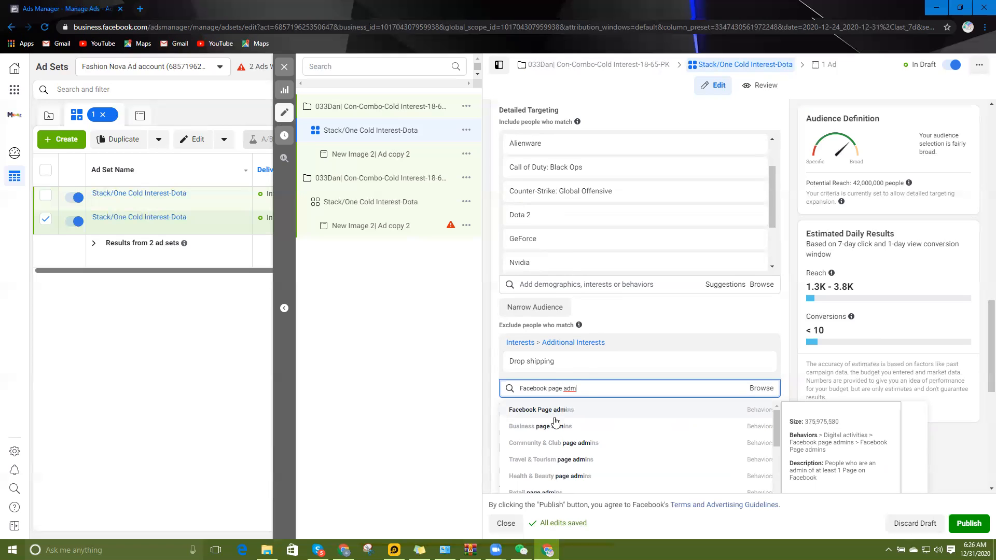
left_click(559, 411)
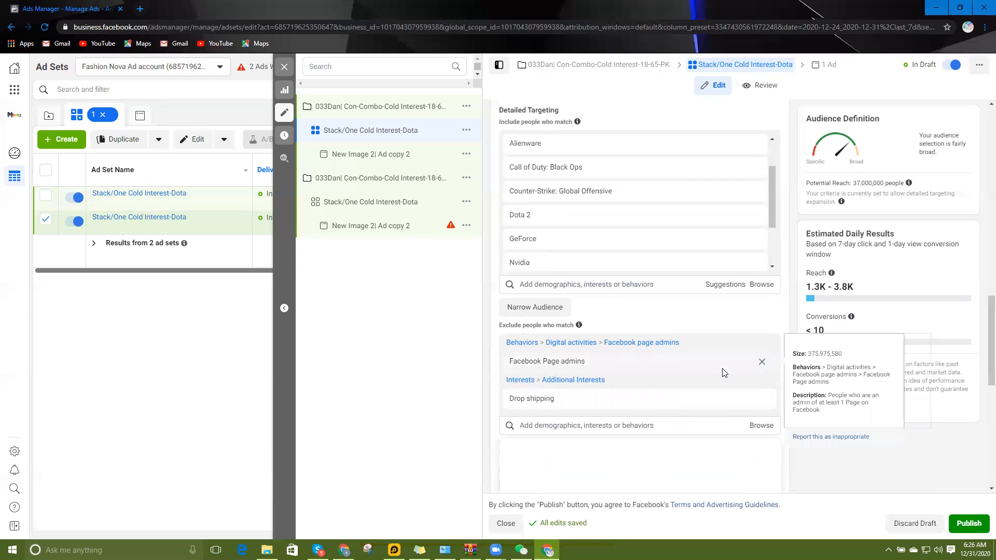
left_click(761, 363)
Display the explanation of the Detailed Targeting Expansion option.
scroll(617, 392, "down", 3)
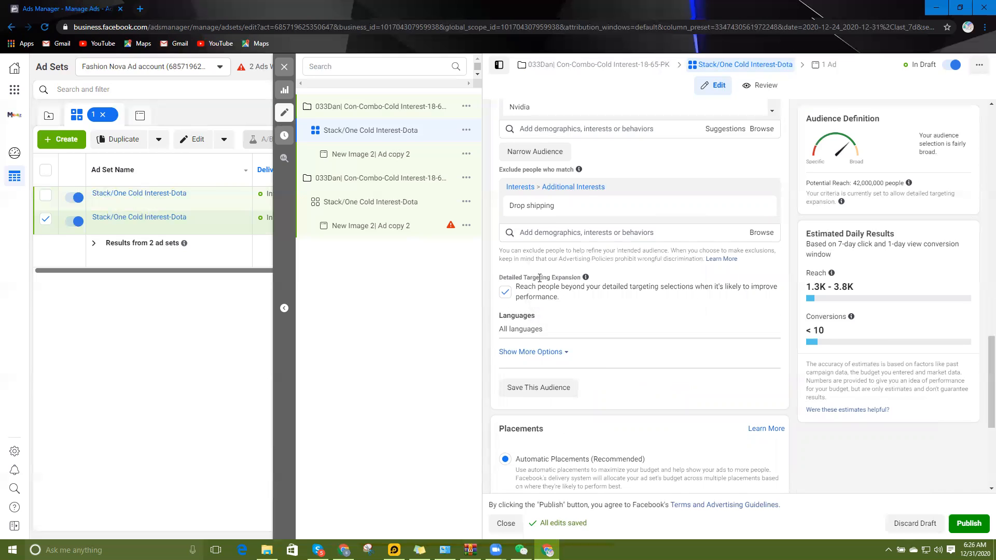
mouse_move(586, 278)
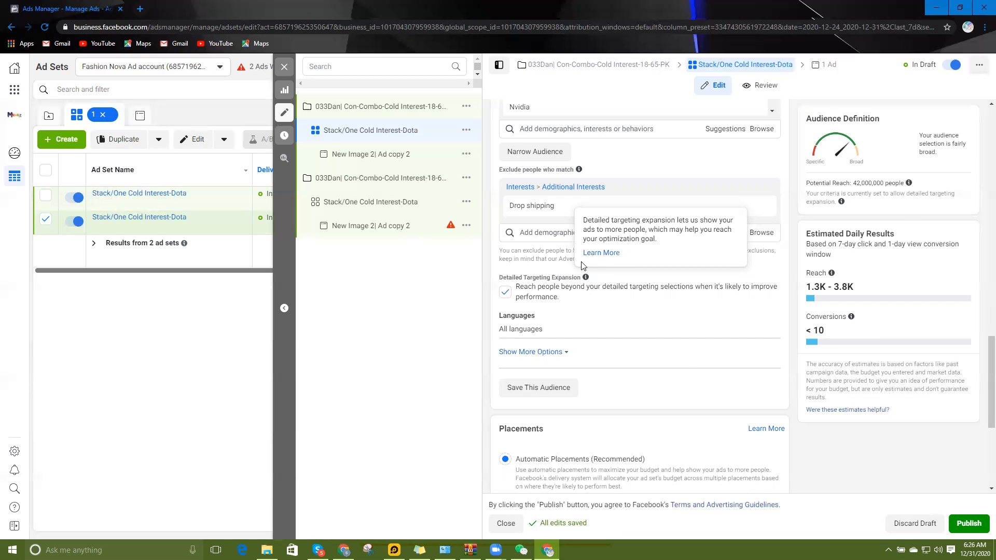
mouse_move(579, 171)
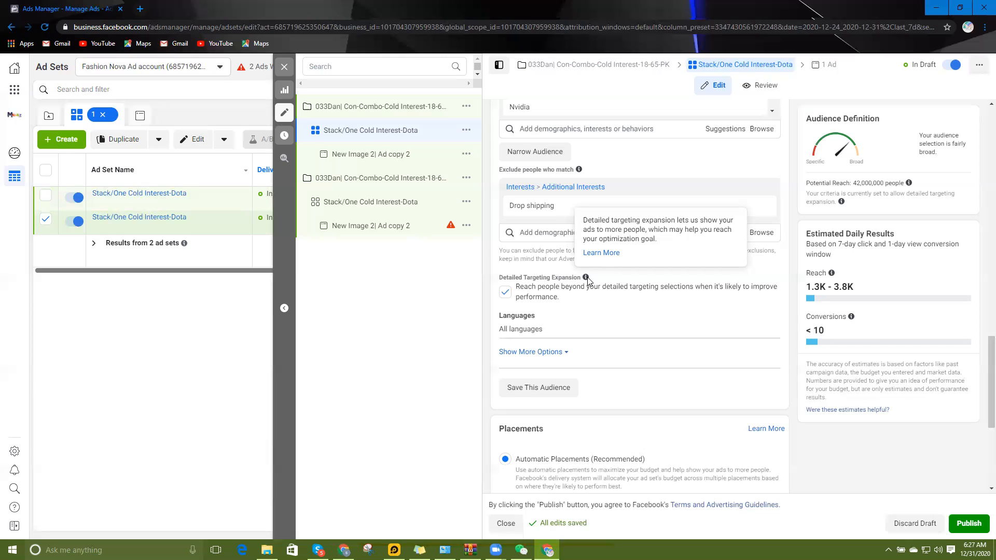
Turn off Detailed Targeting Expansion for the ad set and limit the audience's languages to English (All).
left_click(505, 293)
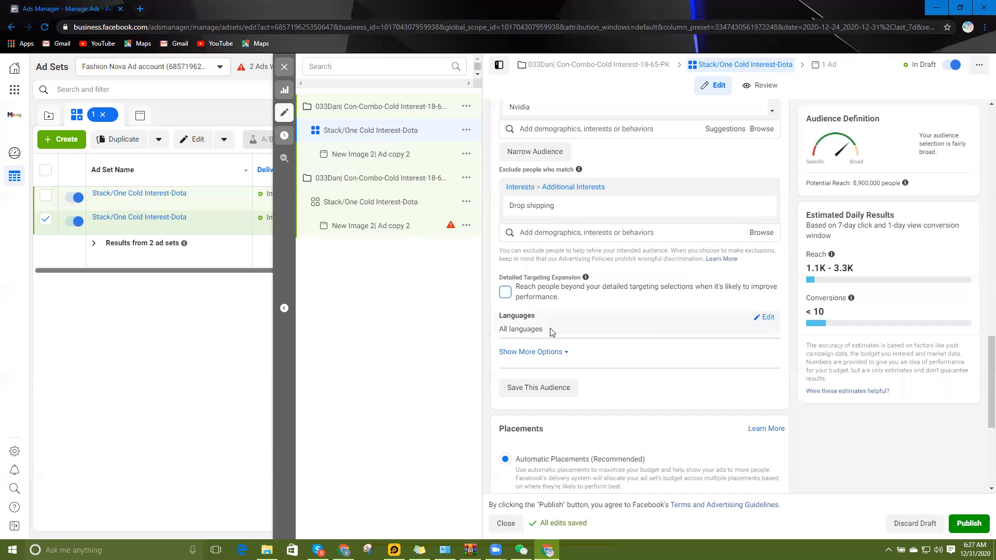
left_click(765, 317)
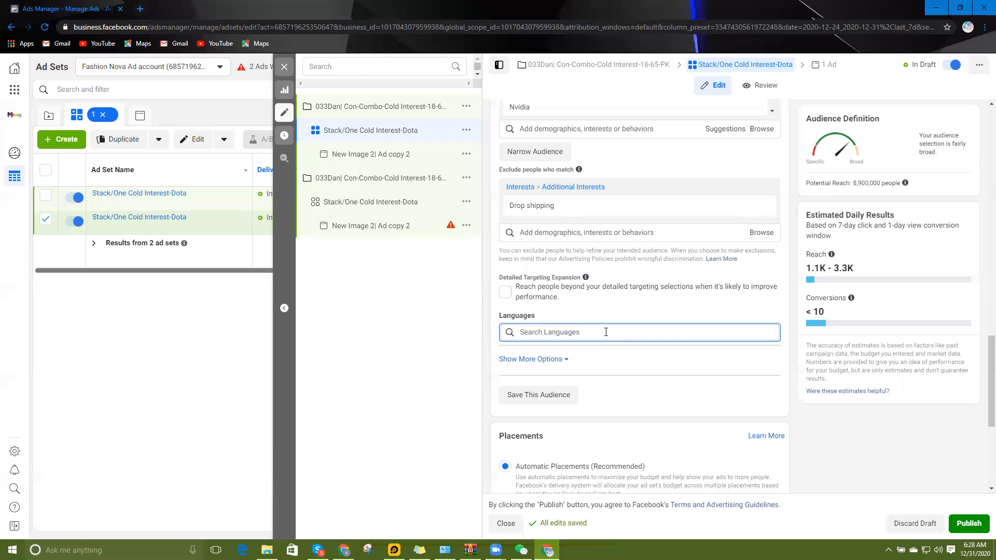
type("Eng")
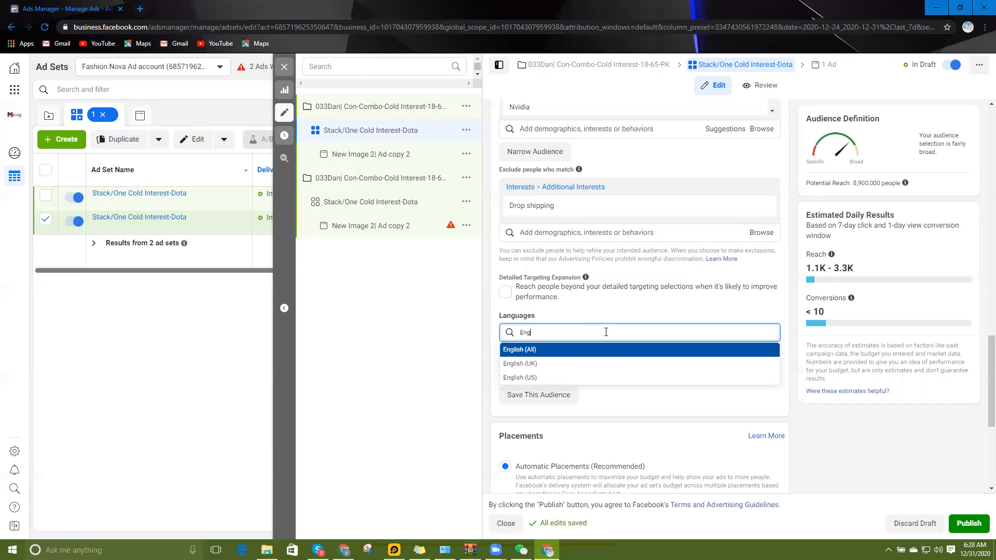
type("l")
key("Return")
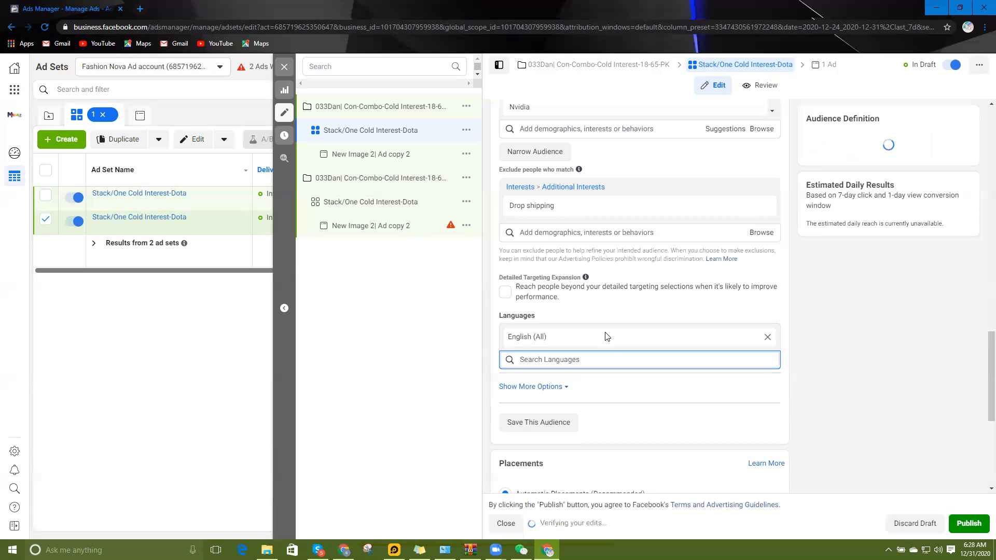
left_click(604, 308)
Switch the ad set to Manual Placements and exclude the Audience Network platform.
scroll(645, 322, "down", 5)
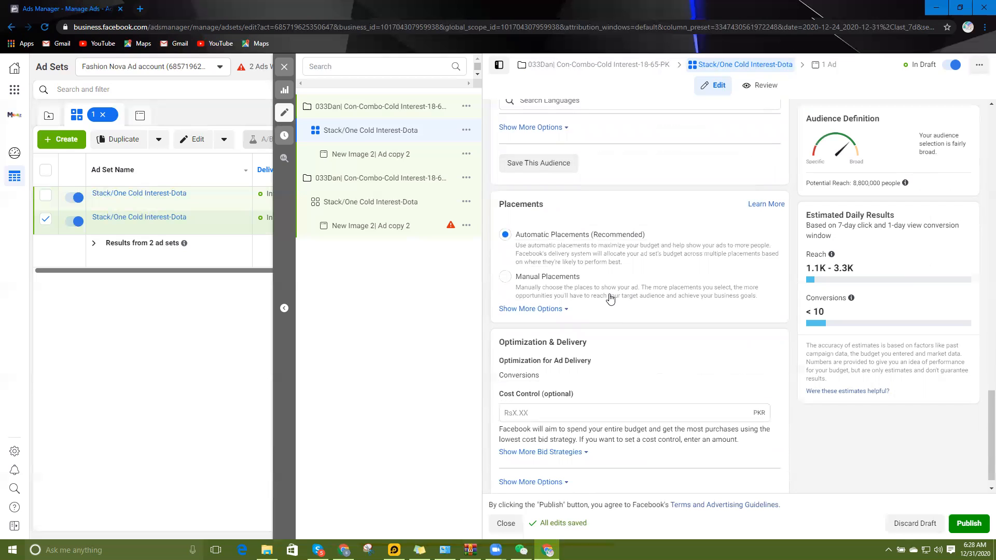
left_click(549, 282)
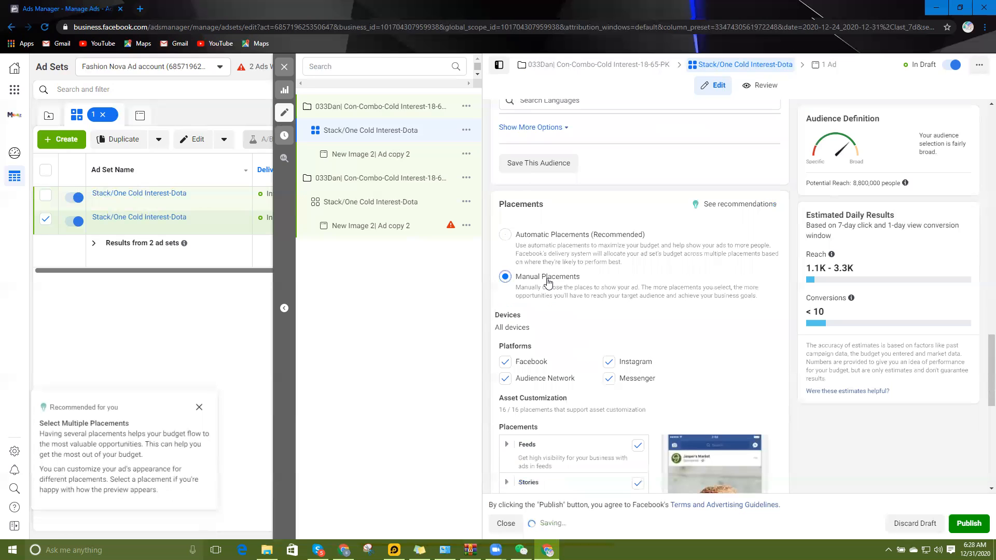
scroll(545, 275, "down", 3)
left_click(508, 223)
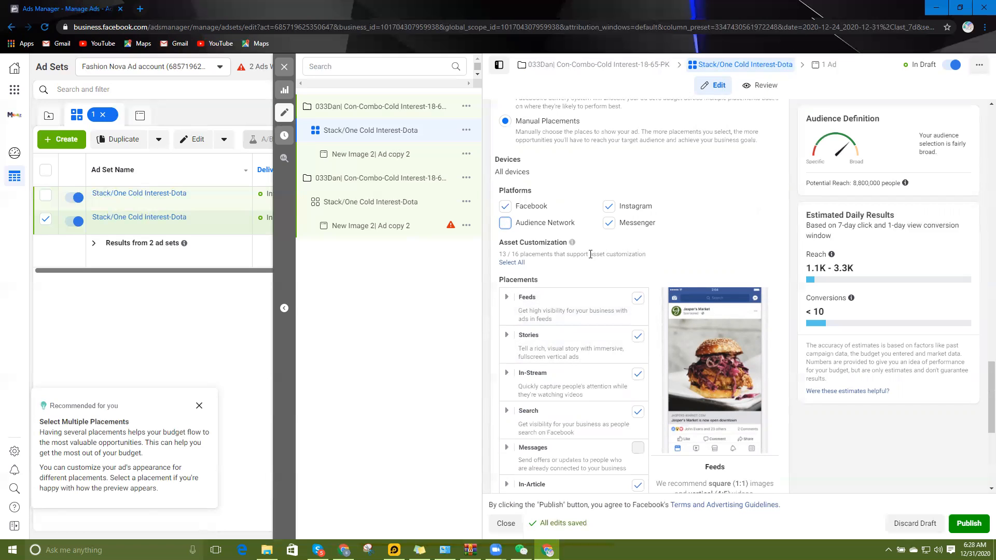
scroll(569, 274, "up", 2)
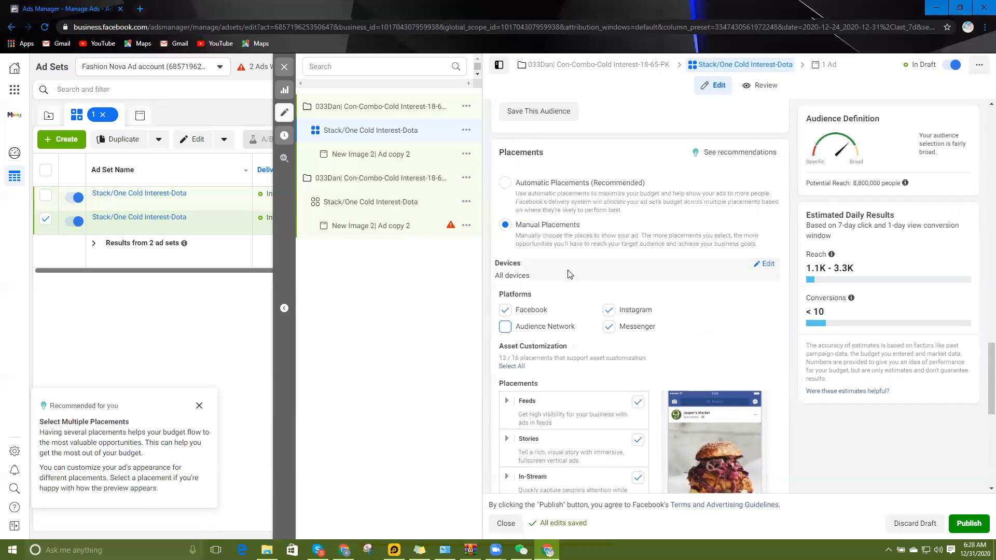
scroll(569, 274, "down", 1)
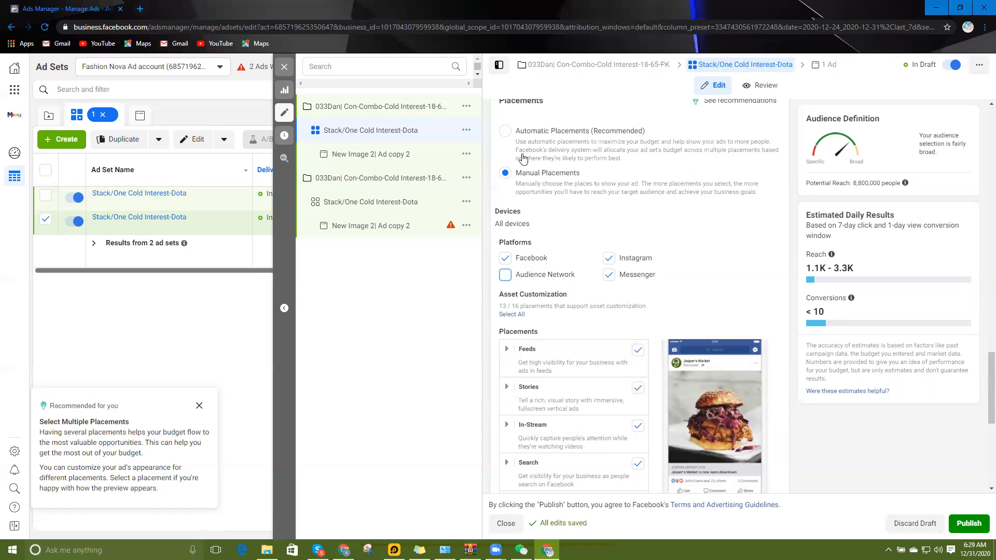
Alternate between Automatic Placements and Manual Placements to compare their platform and placement options, ending on Manual Placements.
left_click(506, 132)
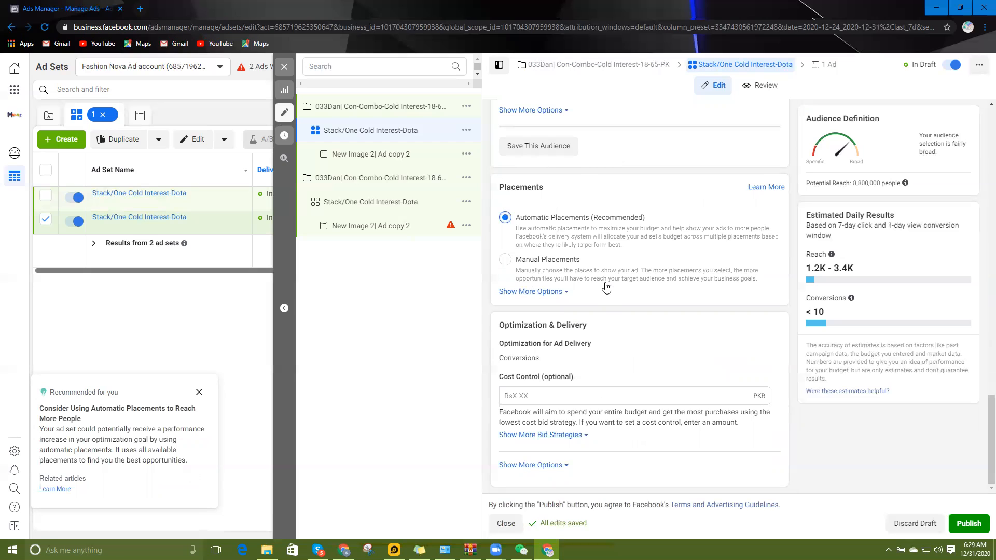
left_click(521, 263)
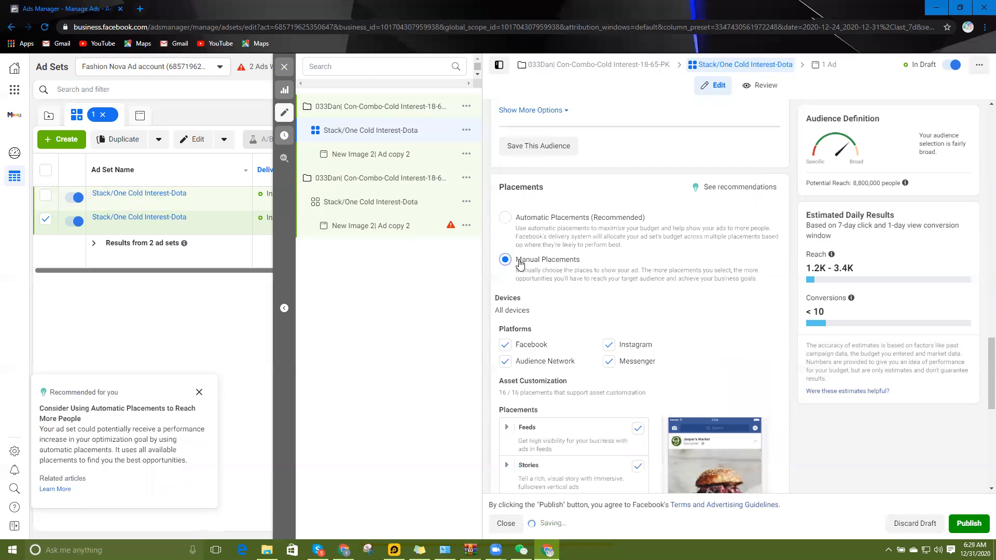
scroll(571, 275, "down", 3)
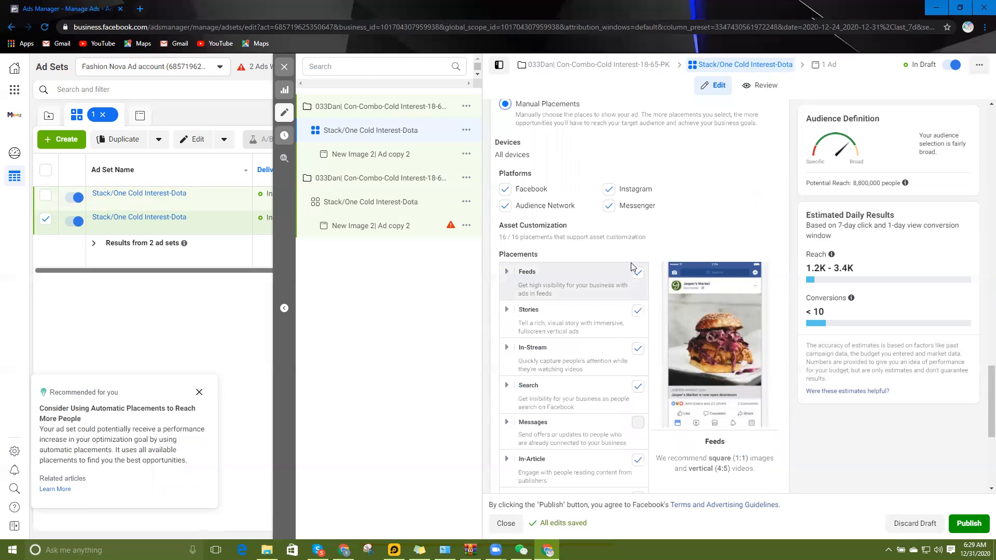
scroll(604, 265, "up", 2)
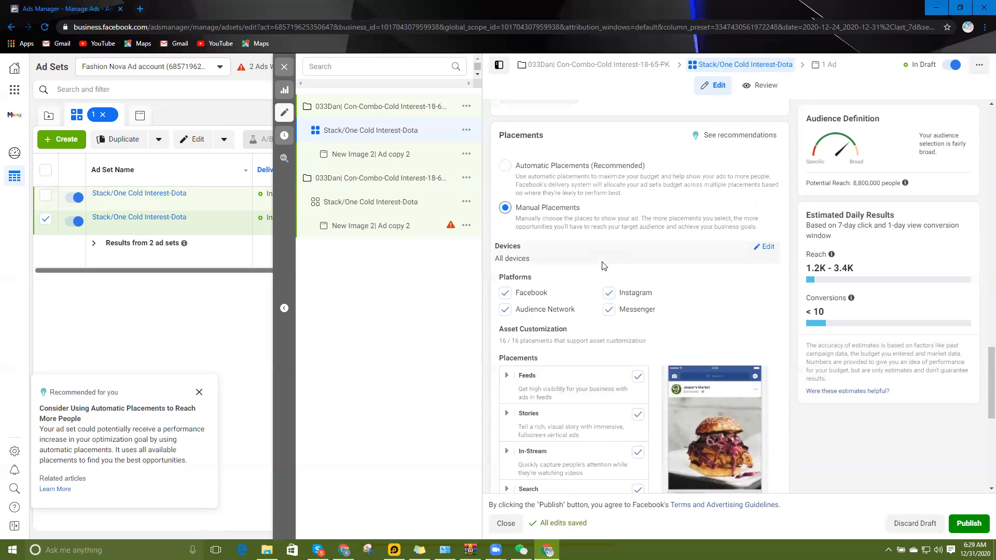
left_click(507, 167)
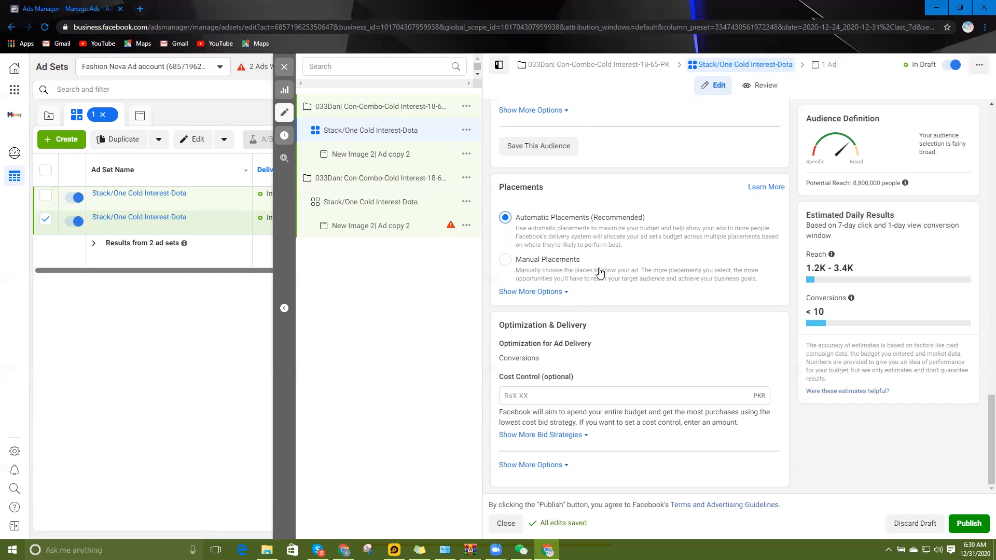
left_click(538, 261)
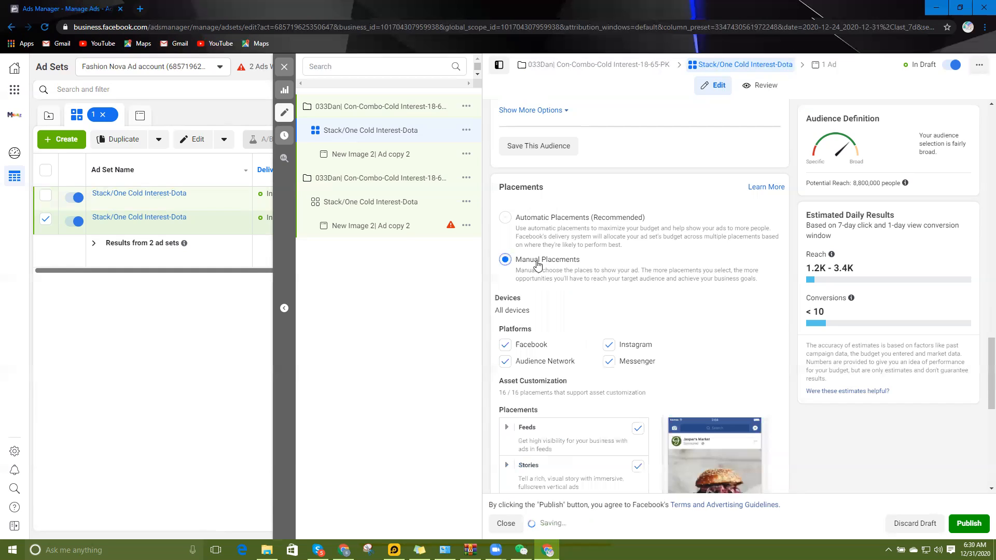
Review the targeting and manual placement settings, and set the ad set back to Automatic Placements.
scroll(582, 326, "up", 8)
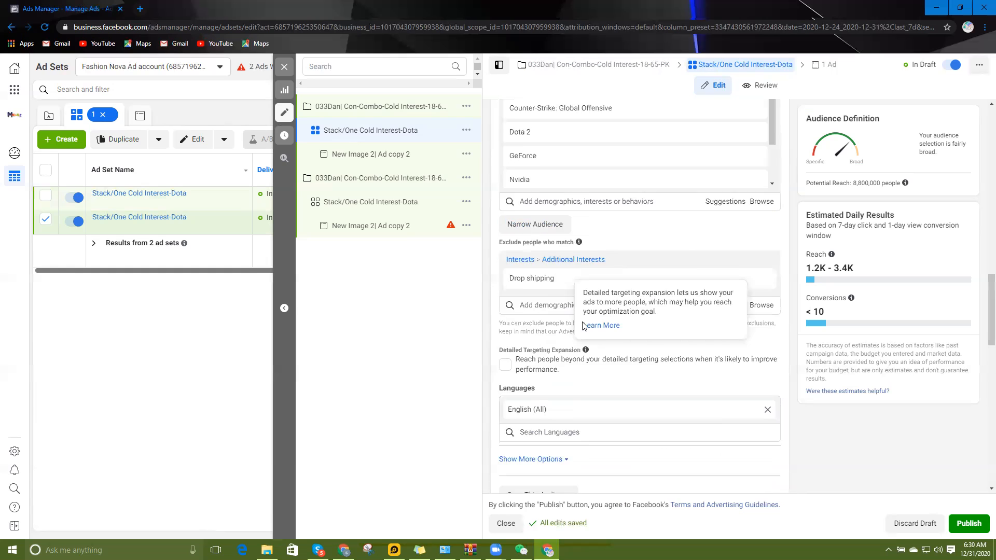
scroll(582, 326, "down", 4)
scroll(583, 326, "down", 5)
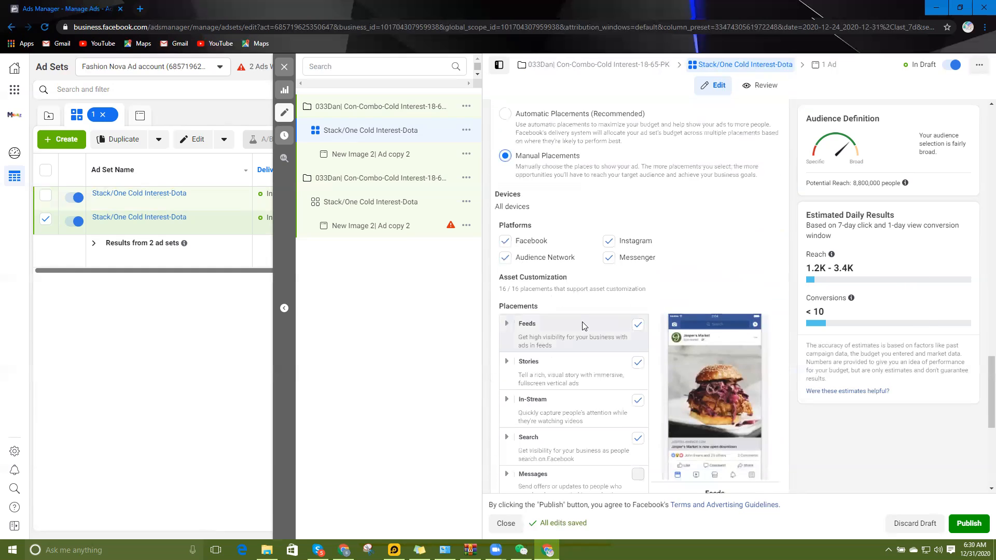
scroll(582, 326, "up", 3)
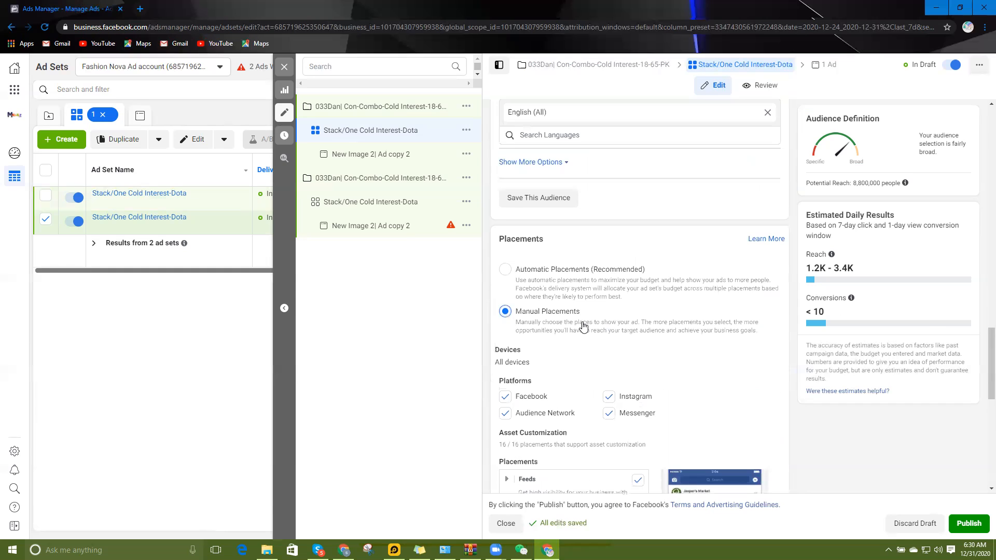
scroll(583, 332, "up", 1)
scroll(583, 340, "down", 2)
scroll(584, 343, "up", 1)
scroll(607, 332, "down", 1)
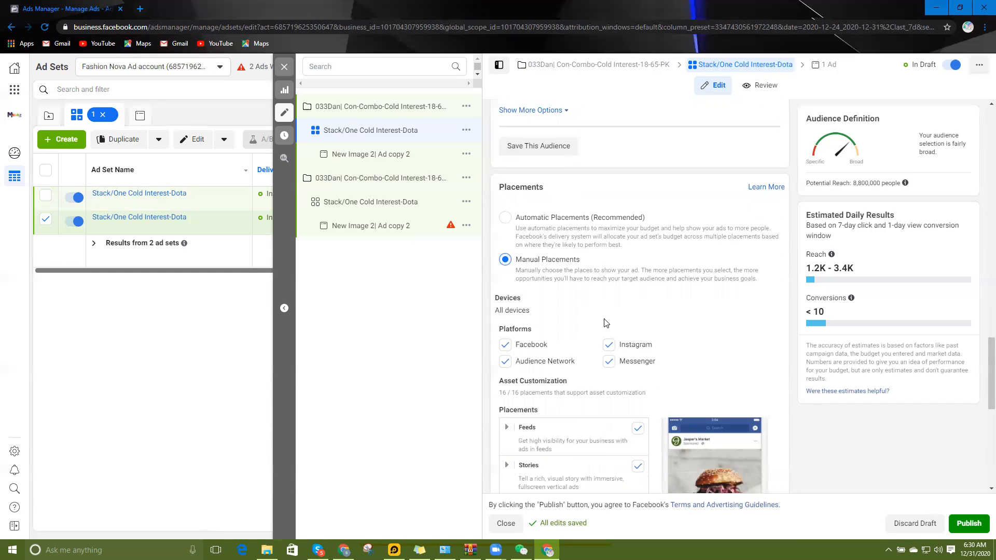
left_click(521, 221)
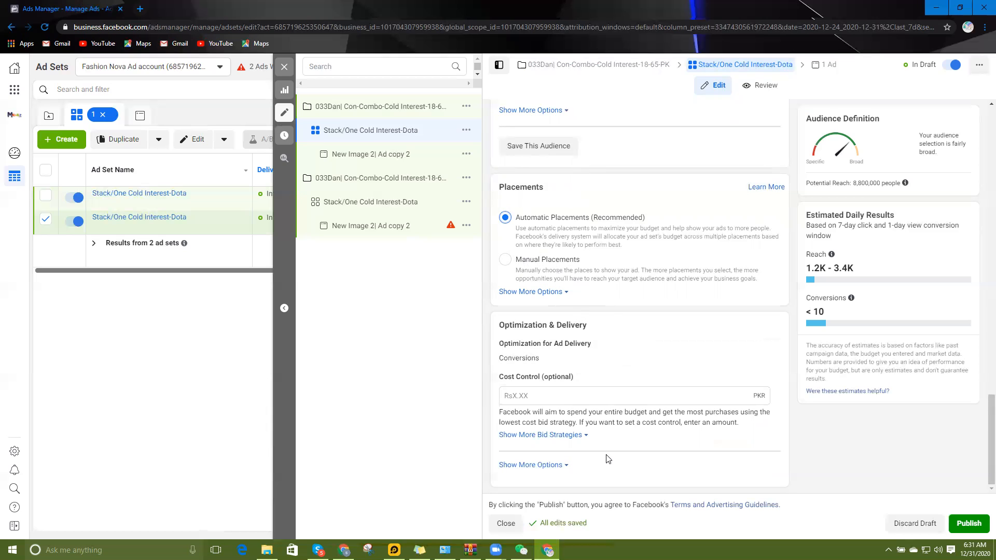
Expand the additional Optimization & Delivery options and examine the charging explanation, conversion window choices and delivery type.
left_click(526, 465)
scroll(597, 441, "down", 2)
mouse_move(580, 429)
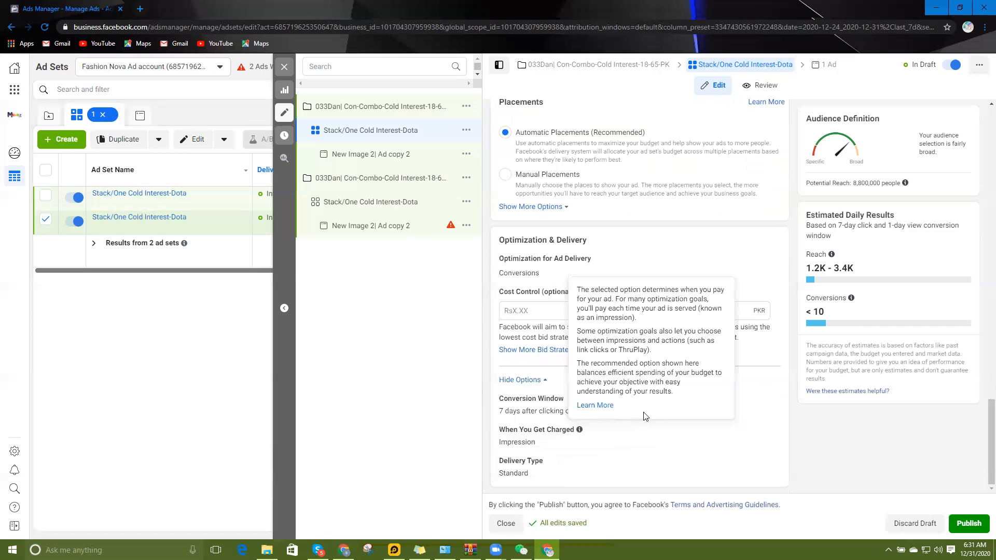
left_click(774, 410)
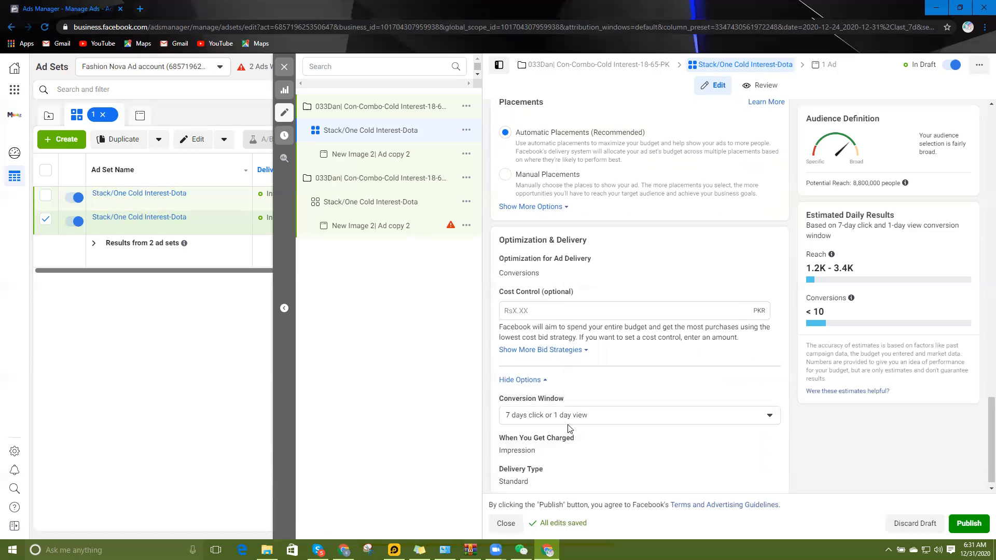
left_click(570, 418)
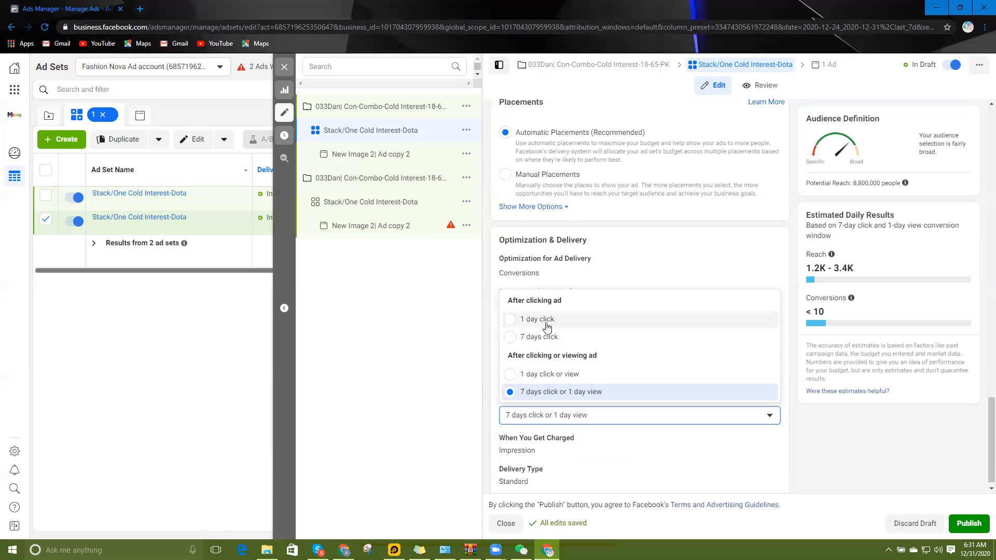
left_click(462, 410)
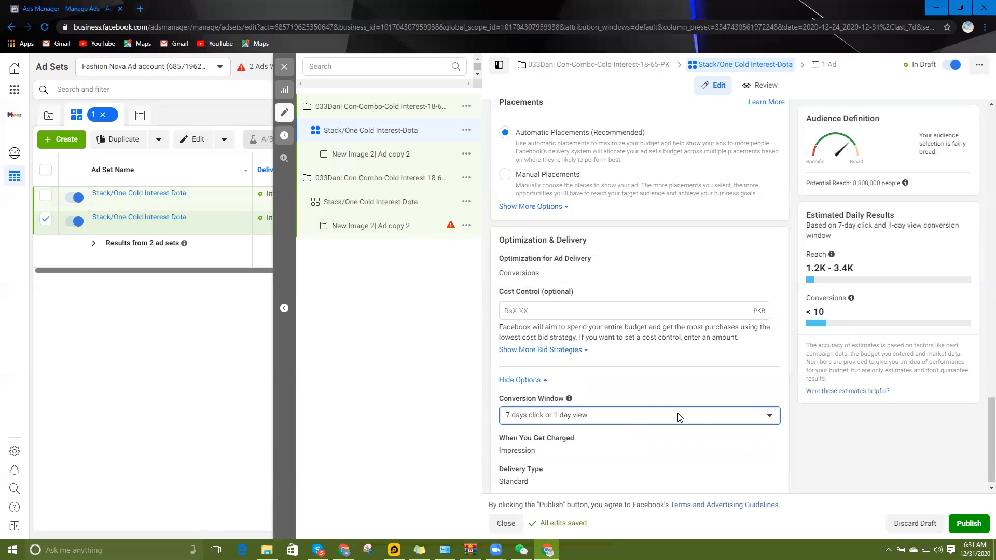
scroll(623, 467, "up", 5)
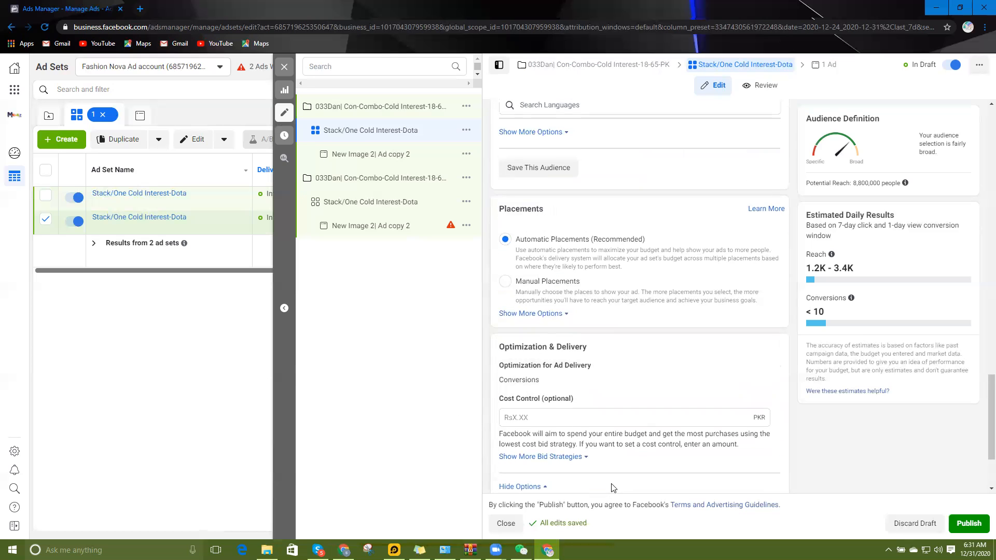
scroll(613, 488, "down", 3)
scroll(612, 488, "down", 2)
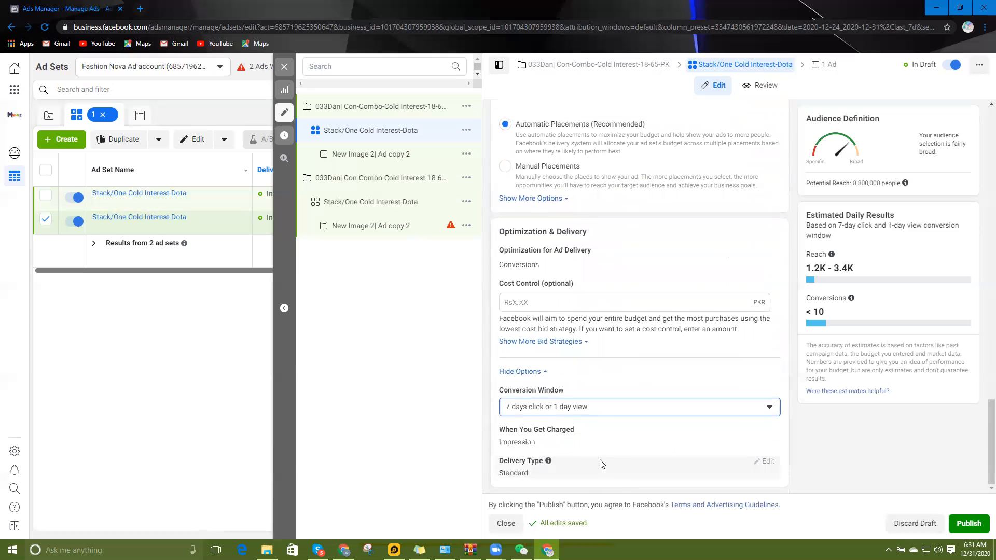
Open the first campaign's ad New Image 2| Ad copy 2 and choose mallalz_shop as its Instagram account.
left_click(358, 154)
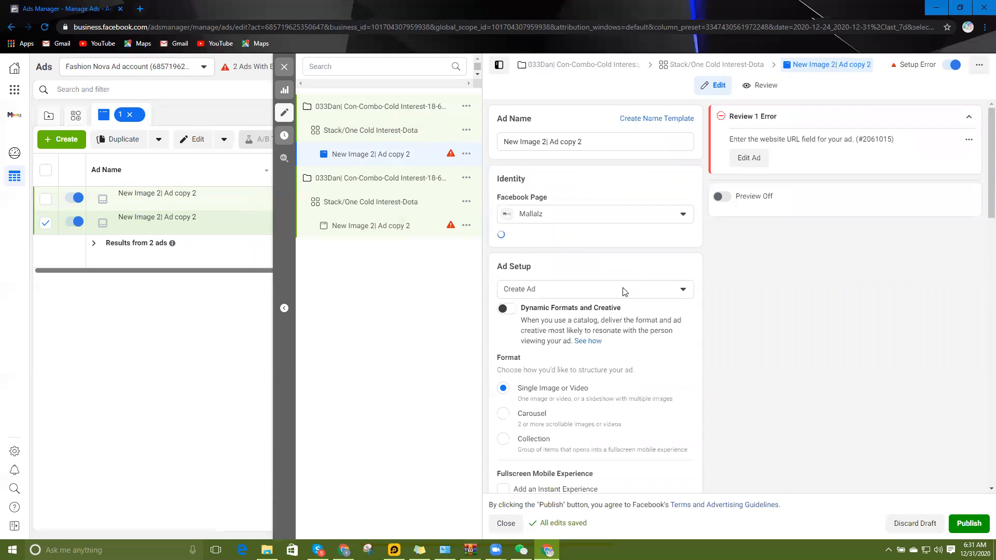
left_click(558, 250)
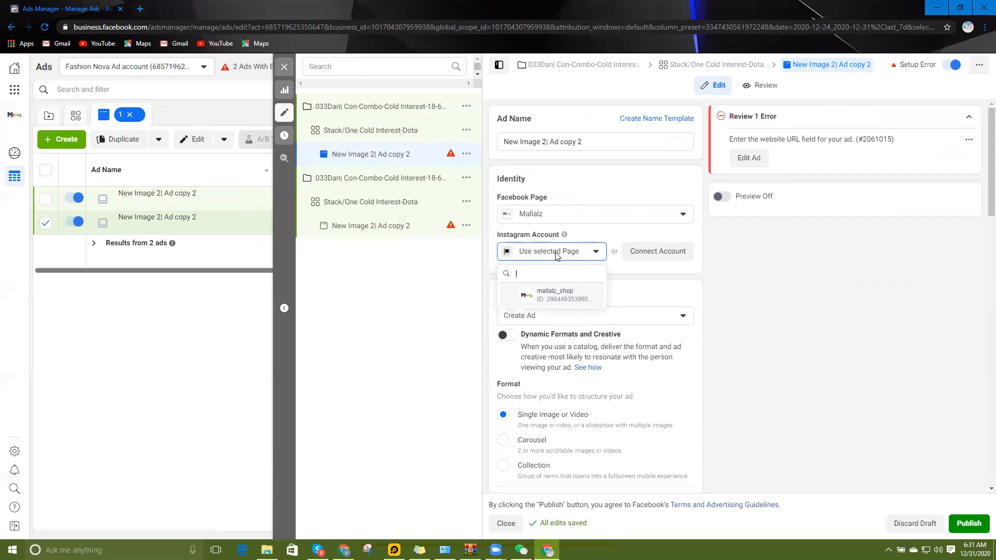
left_click(544, 295)
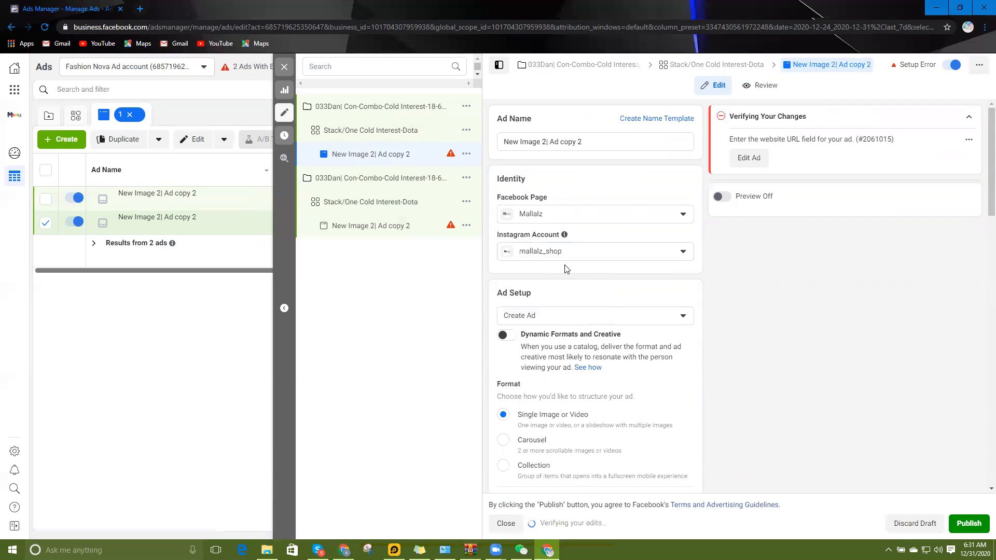
Set the ad's destination website URL to mallalz.com.
scroll(569, 290, "down", 3)
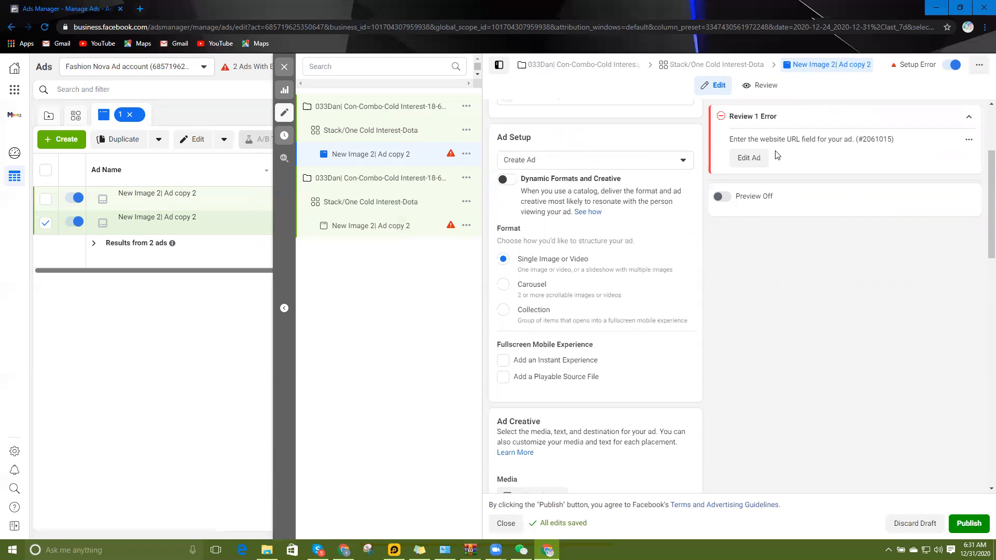
scroll(605, 349, "down", 7)
left_click(530, 395)
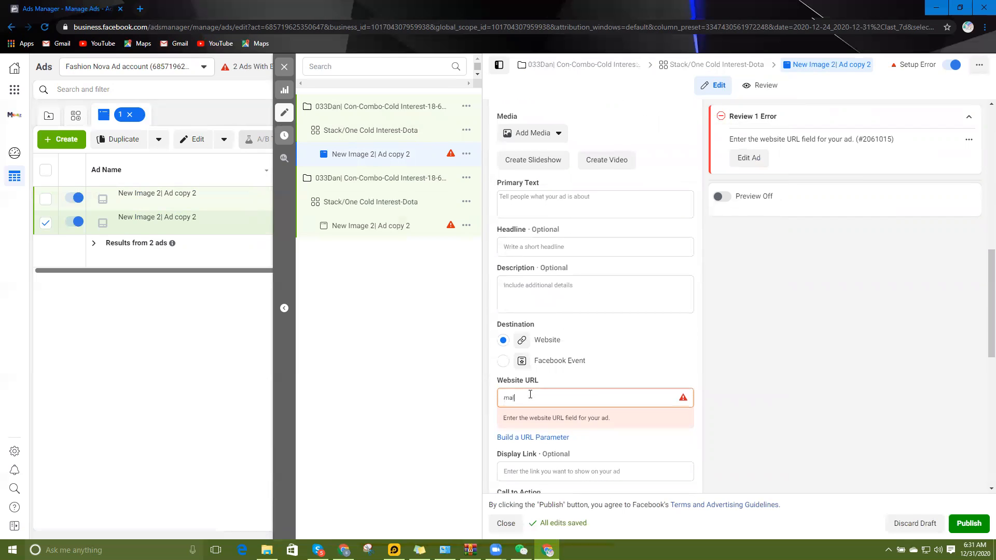
type("mallalz.com")
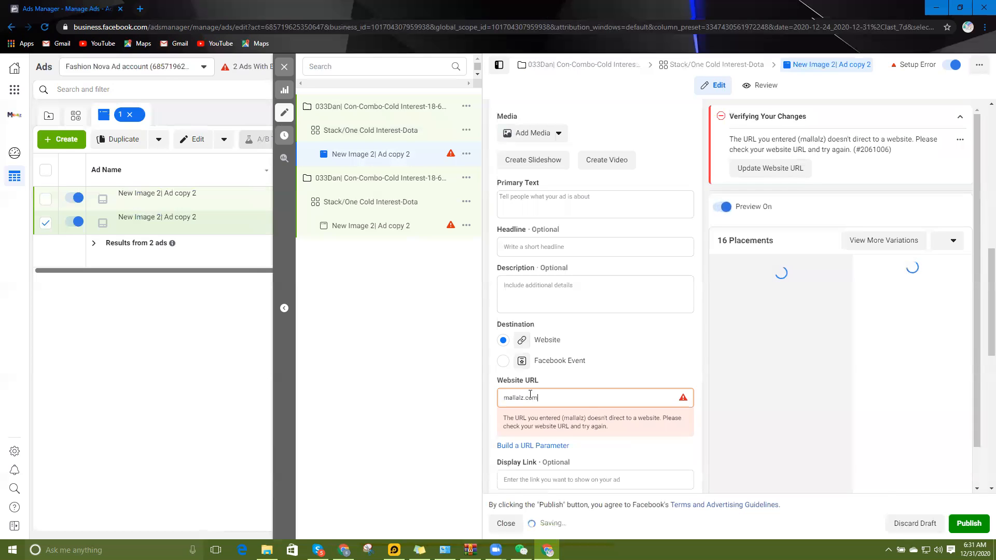
left_click(626, 325)
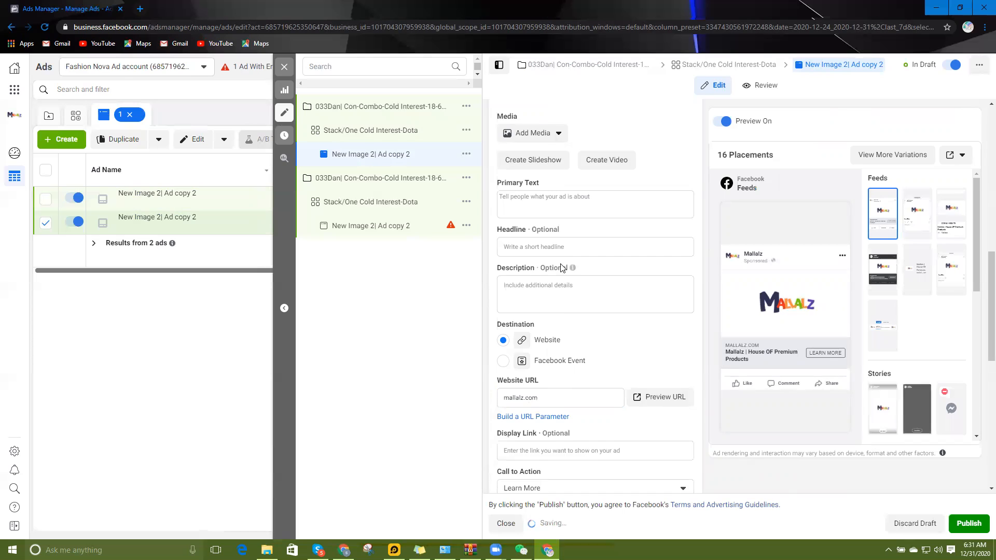
Add the XSTRIKE ME gaming combo image from the account images, keeping the recommended placement crops and enhancements, and activate the primary text field.
scroll(562, 267, "up", 1)
scroll(558, 337, "down", 2)
scroll(550, 260, "up", 2)
left_click(534, 186)
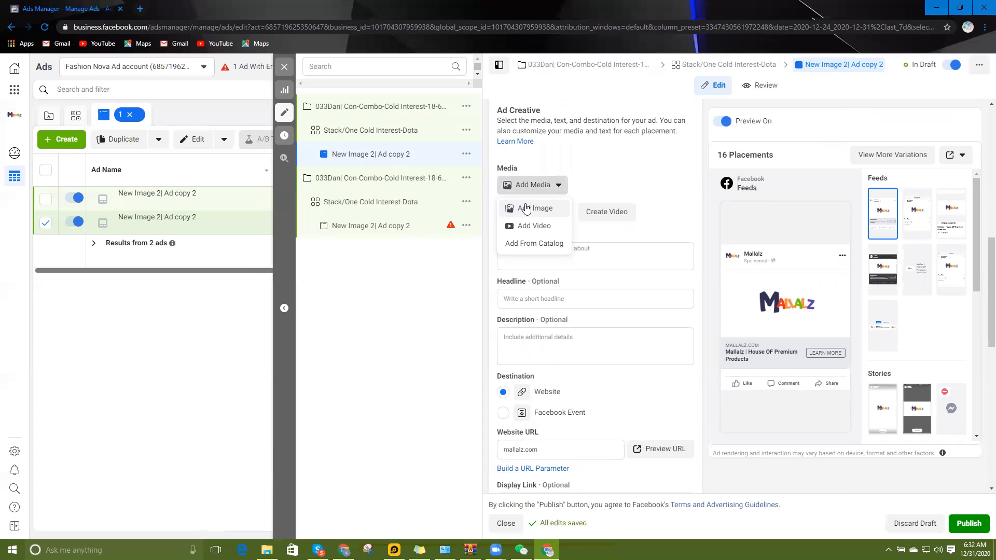
left_click(528, 208)
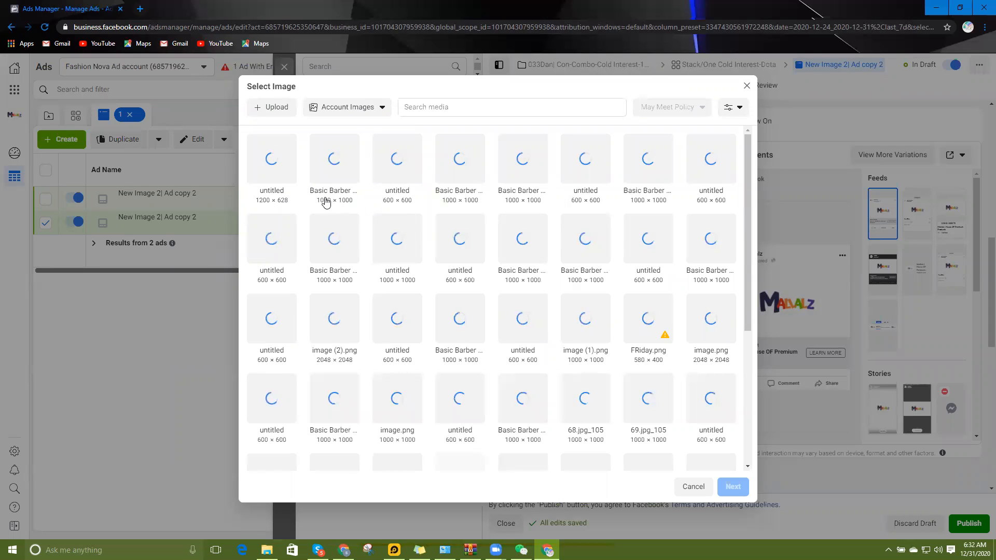
left_click(333, 158)
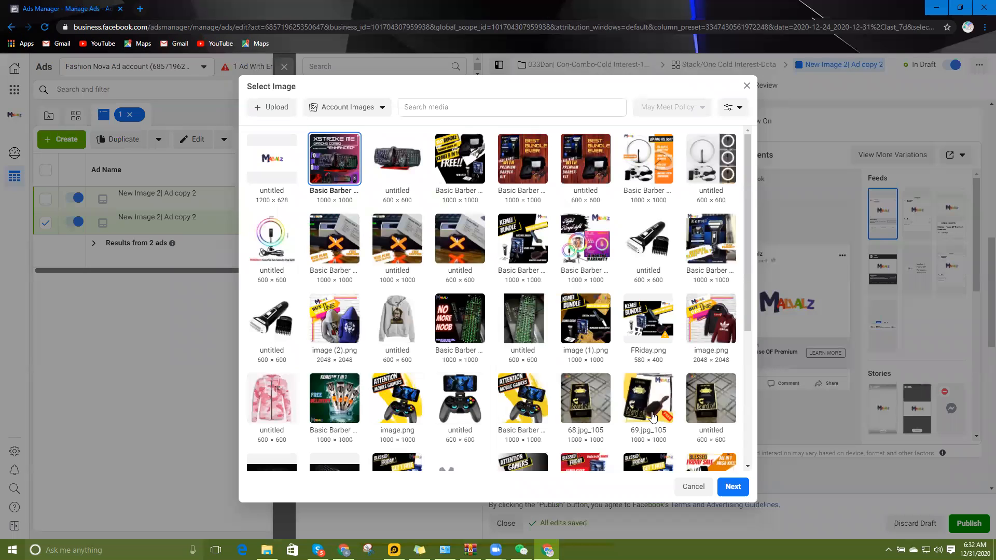
left_click(733, 487)
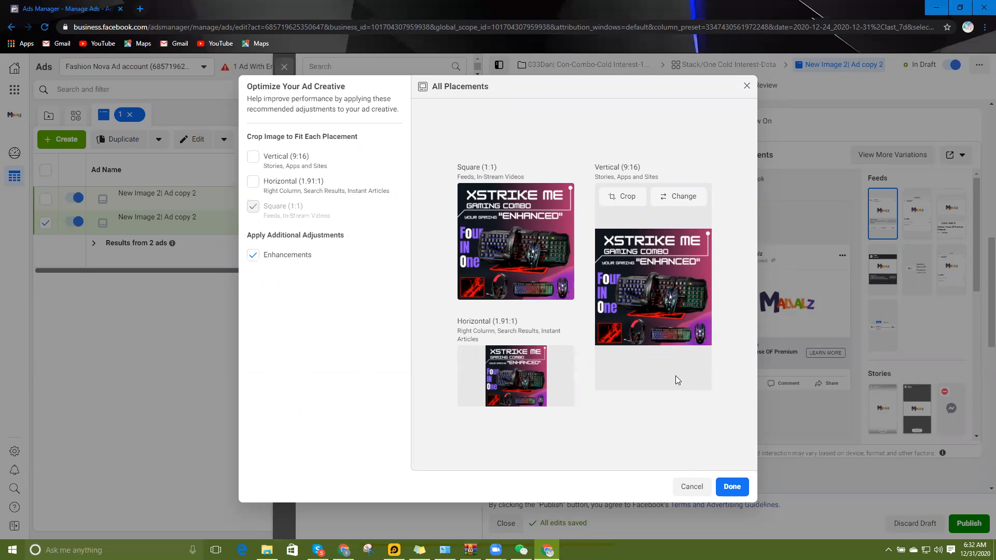
mouse_move(543, 254)
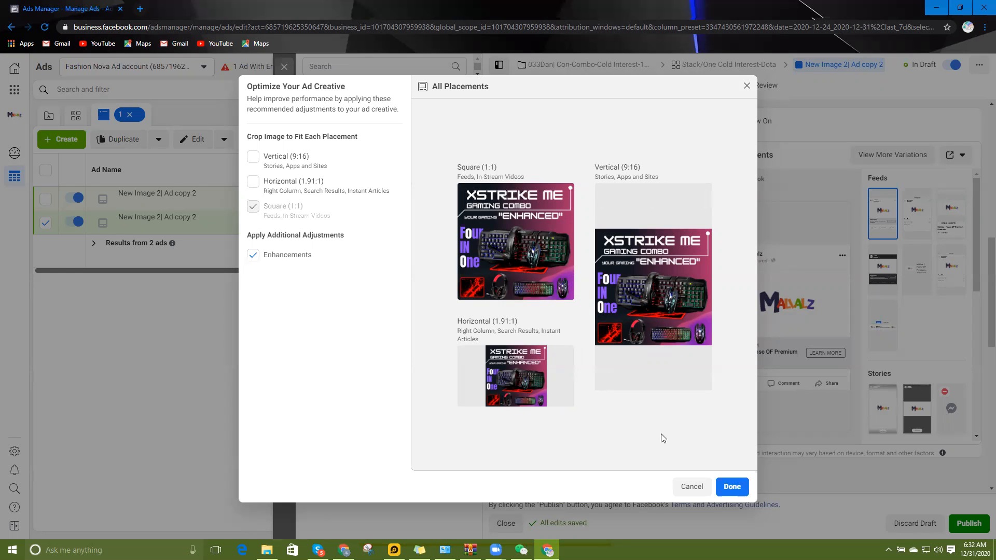
left_click(731, 486)
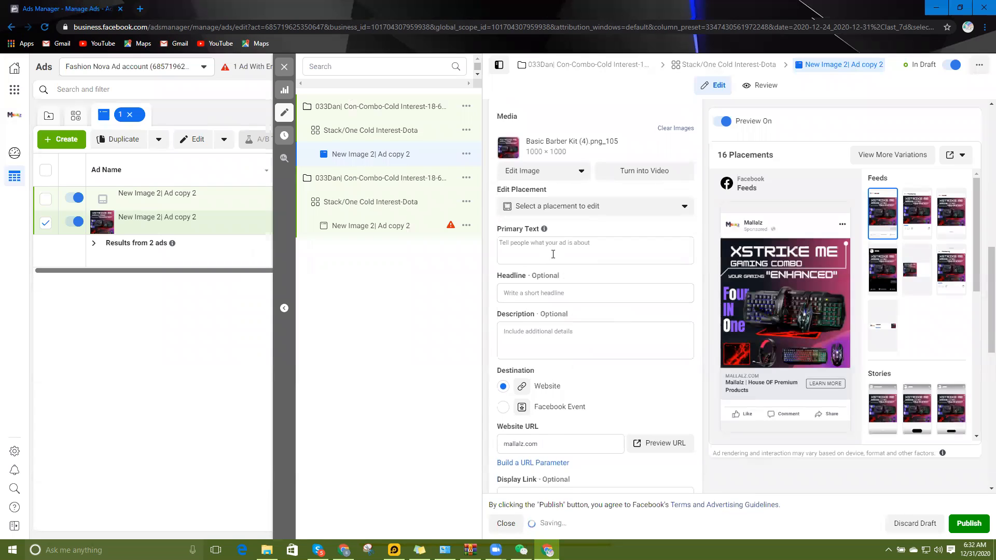
left_click(553, 255)
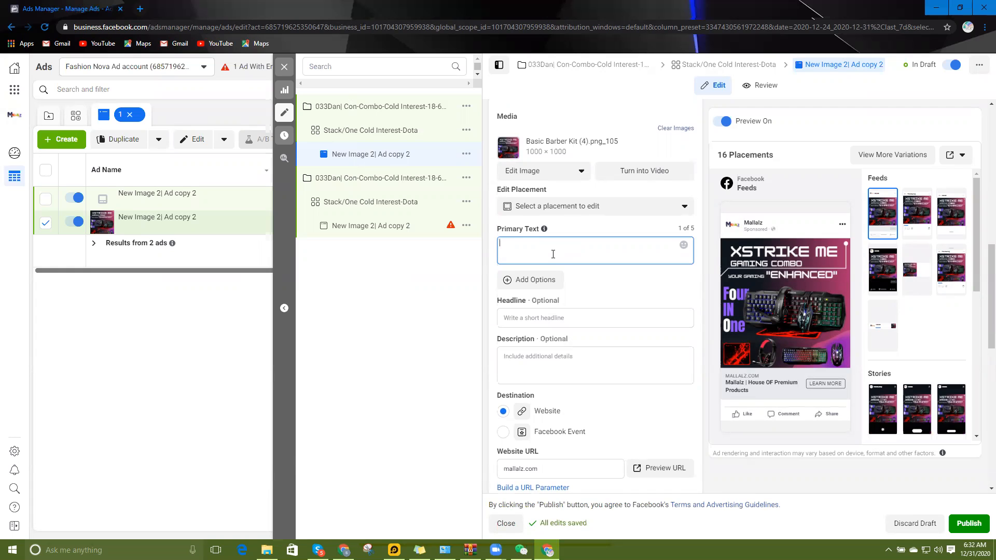
Search Google Images for "baby romper" in a new tab and open the yellow giraffe Animal Thick Baby Romper picture.
left_click(139, 9)
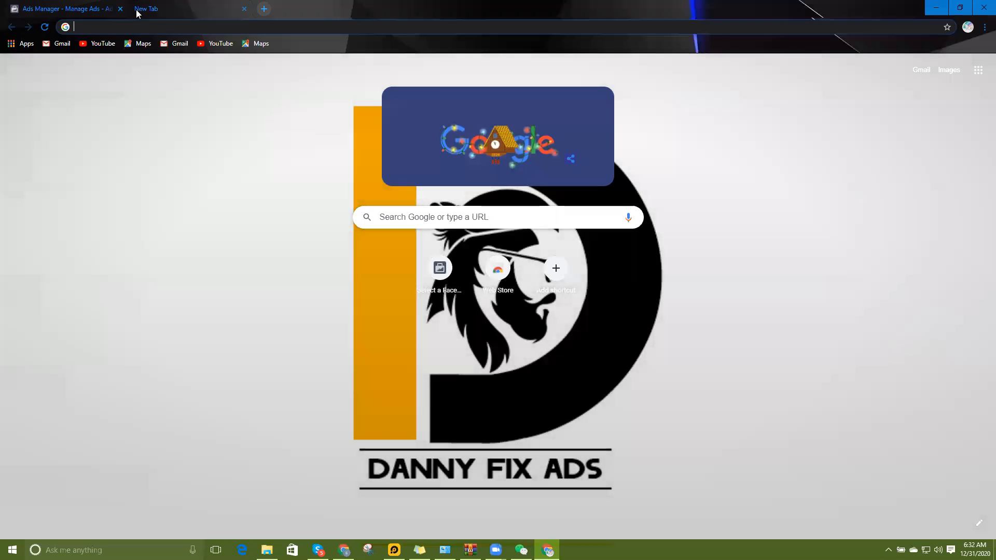
type("baby ")
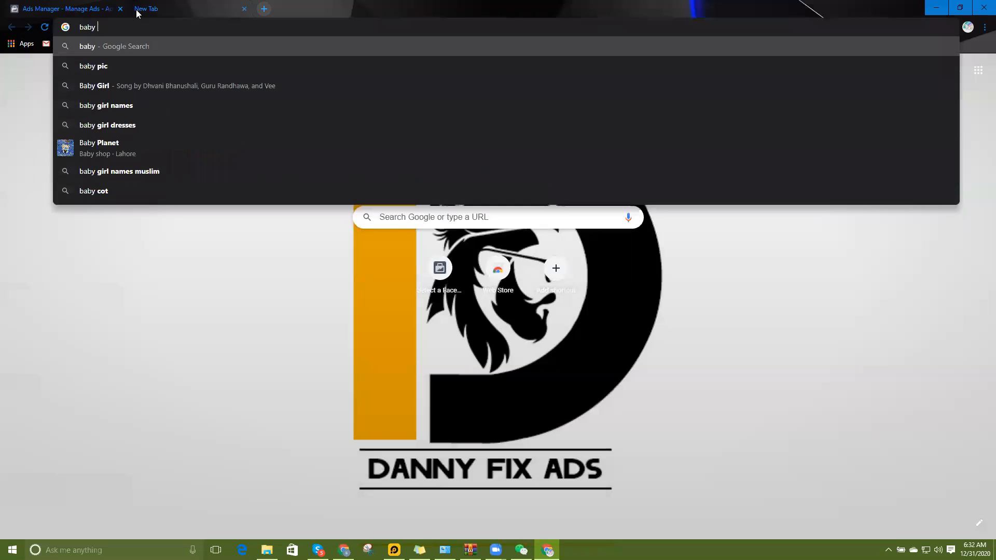
type("romper")
key("Return")
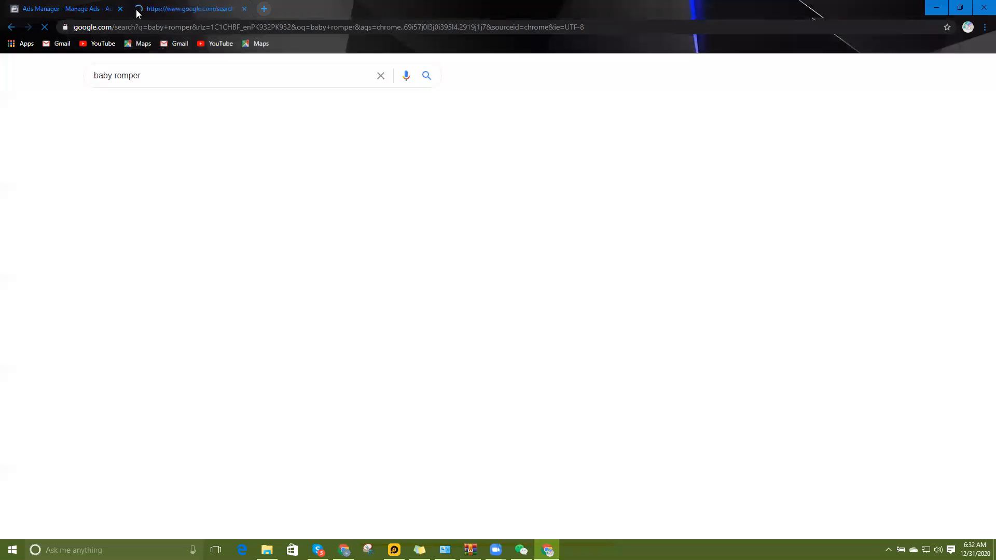
left_click(146, 104)
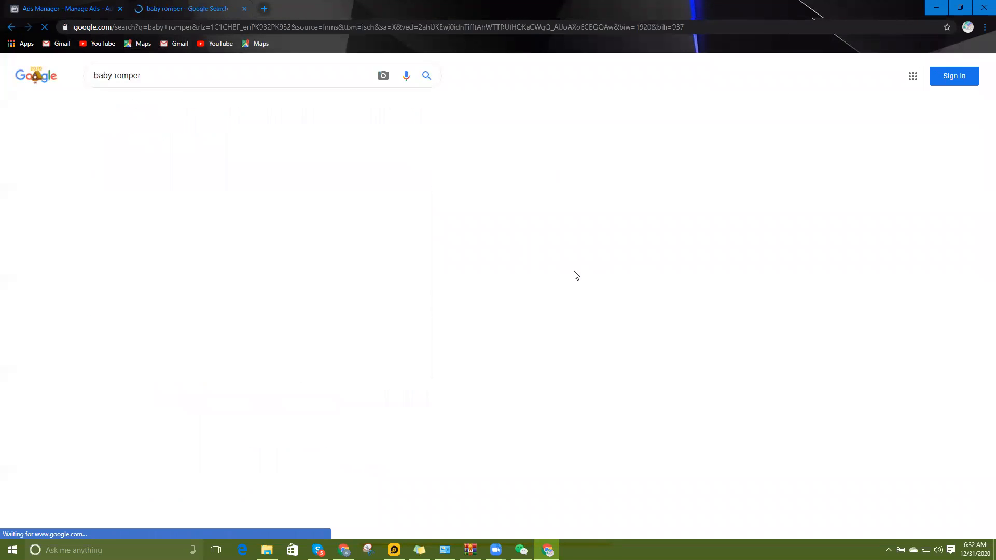
scroll(549, 265, "down", 3)
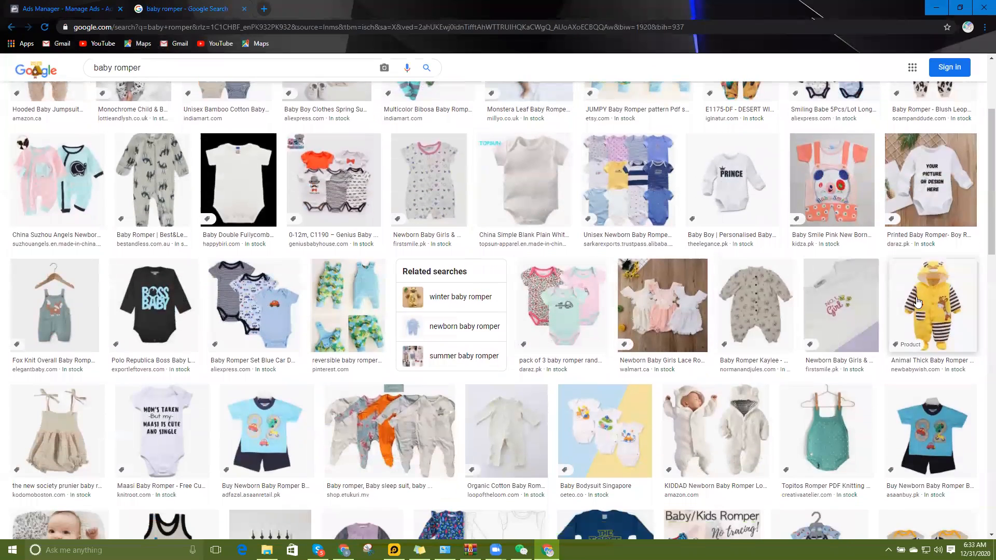
left_click(930, 323)
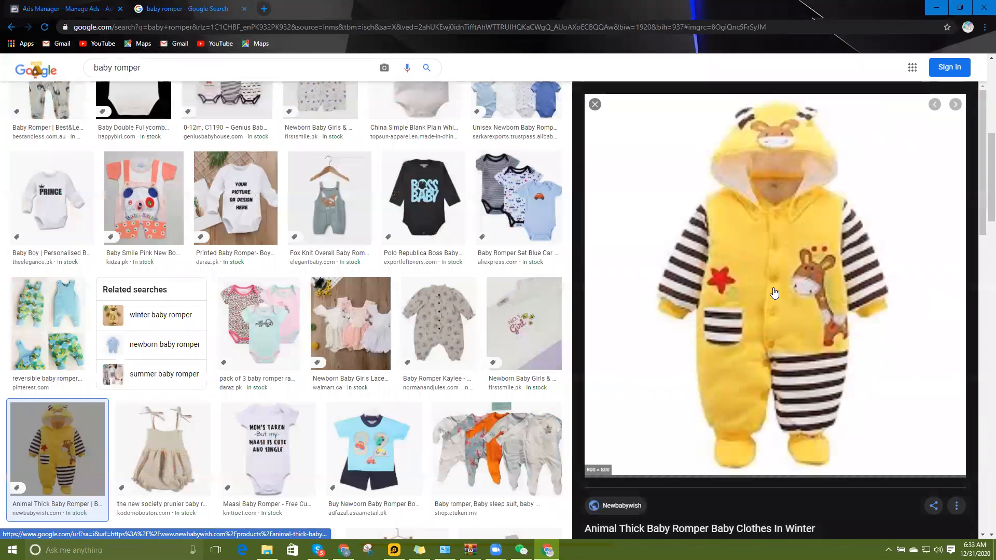
Save the yellow romper picture as a GIF in the Downloads folder.
right_click(743, 243)
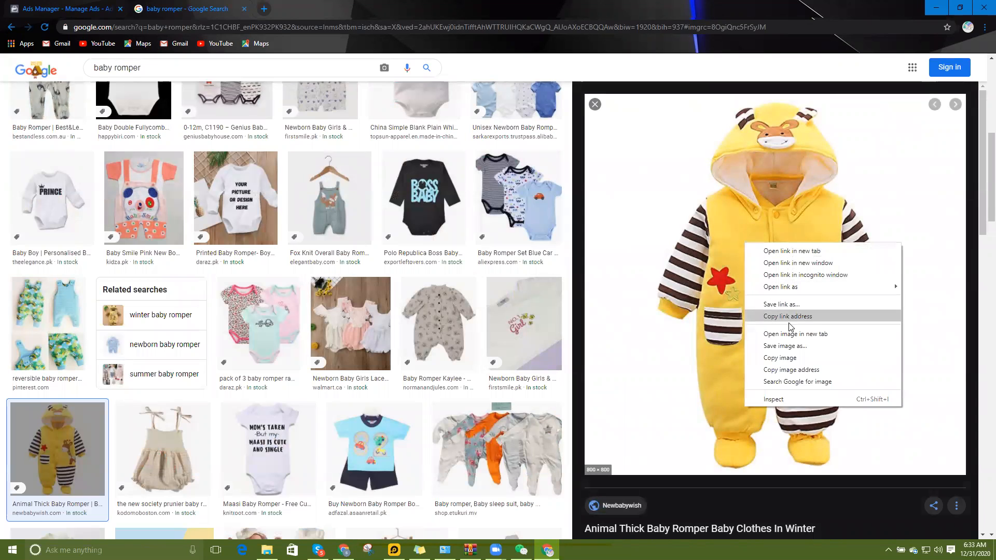
left_click(785, 346)
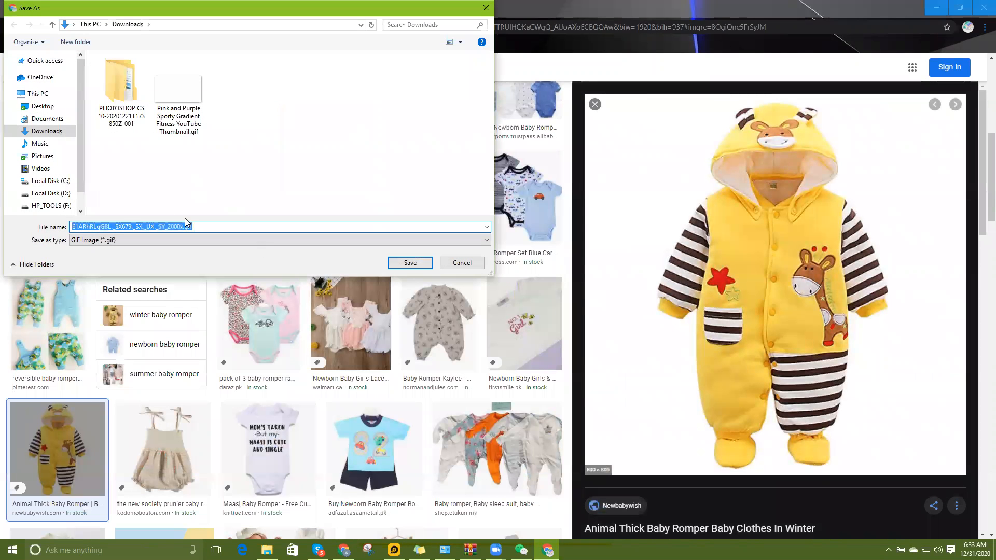
left_click(41, 107)
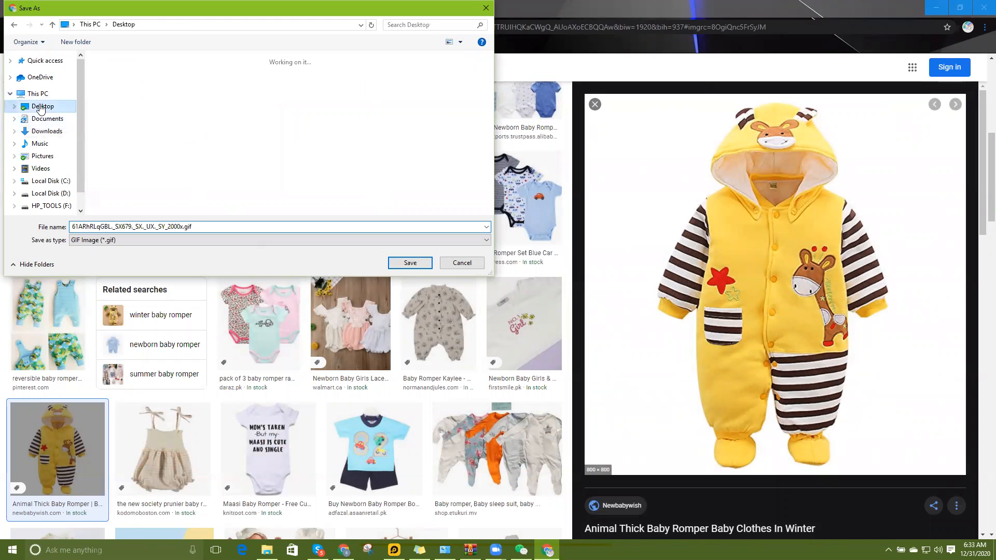
left_click(45, 132)
left_click(407, 263)
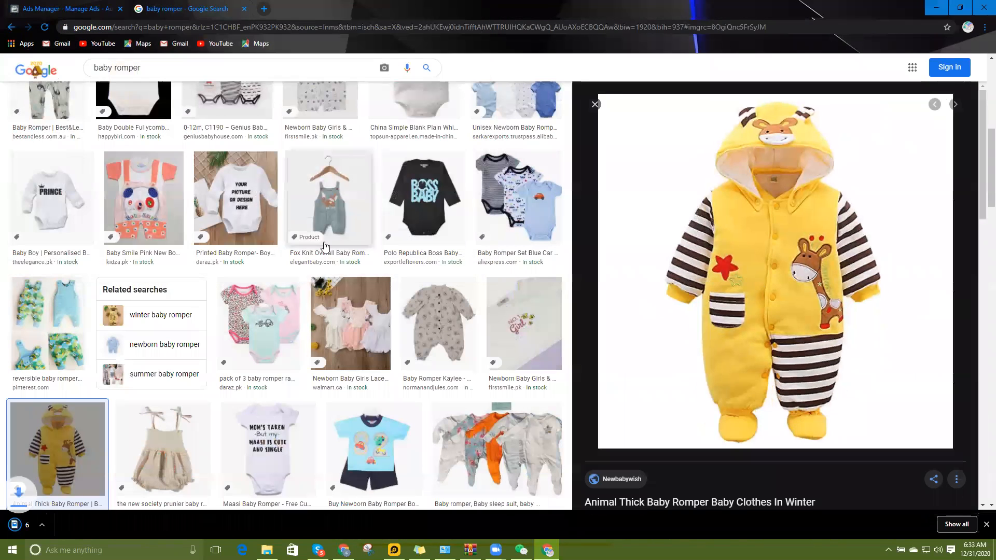
Search the web in a new tab for "increase contrast of image online" and open PineTools' Change contrast online page.
left_click(264, 9)
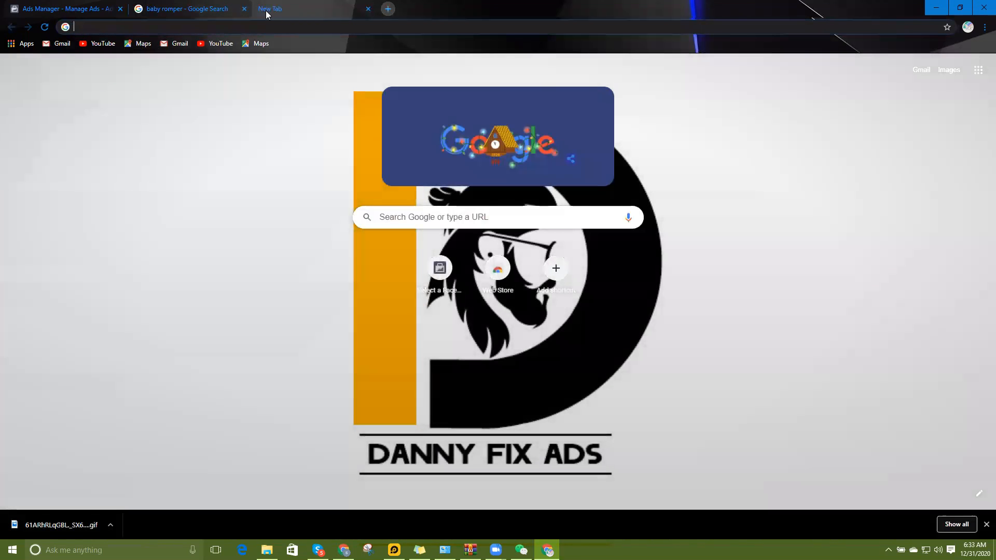
type("increase contr")
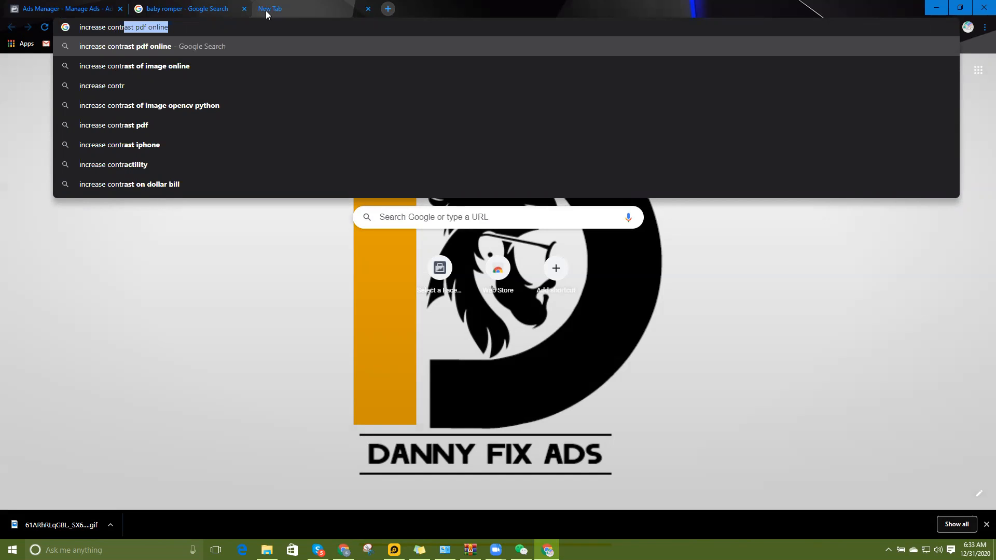
key("Down")
key("Return")
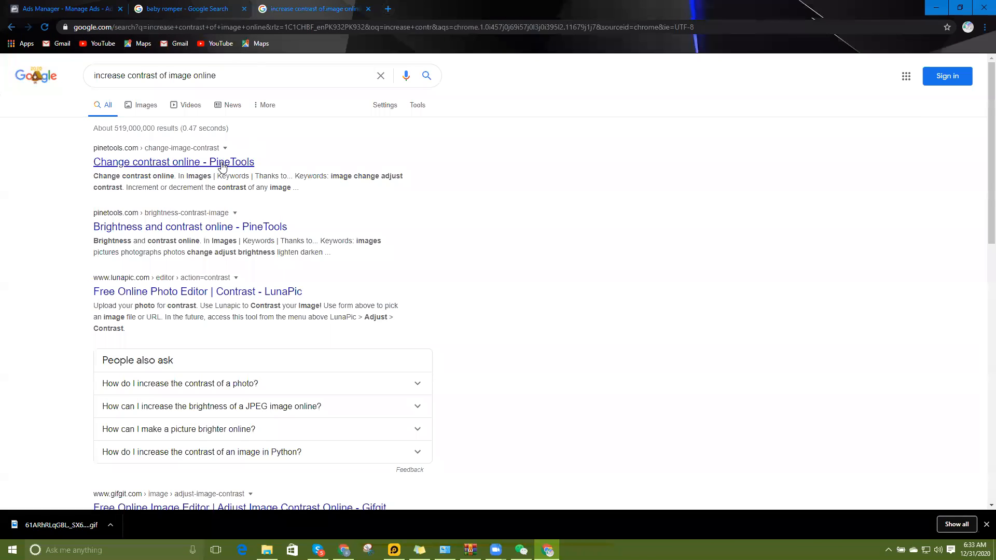
left_click(199, 164)
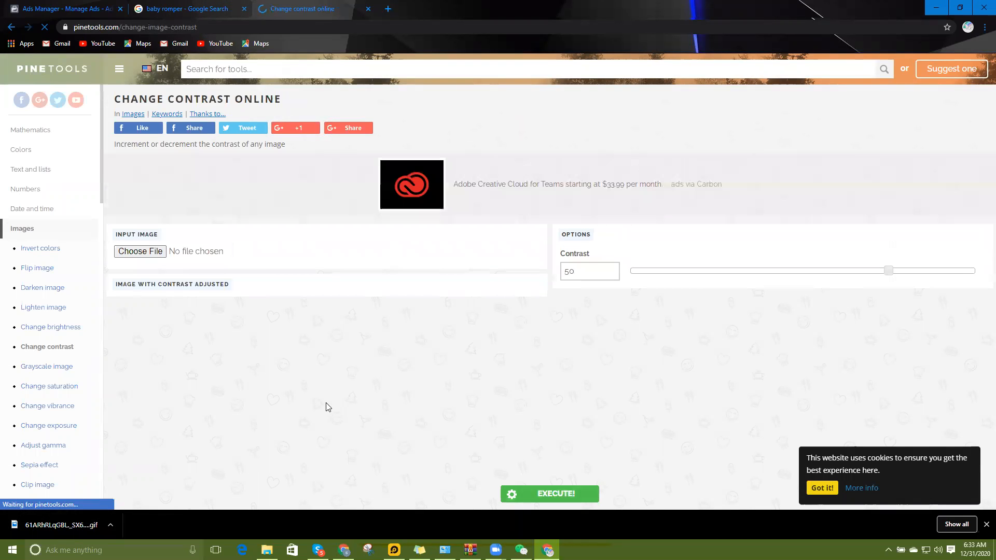
Open the yellow romper image by itself in a new tab and view it full size.
left_click(177, 5)
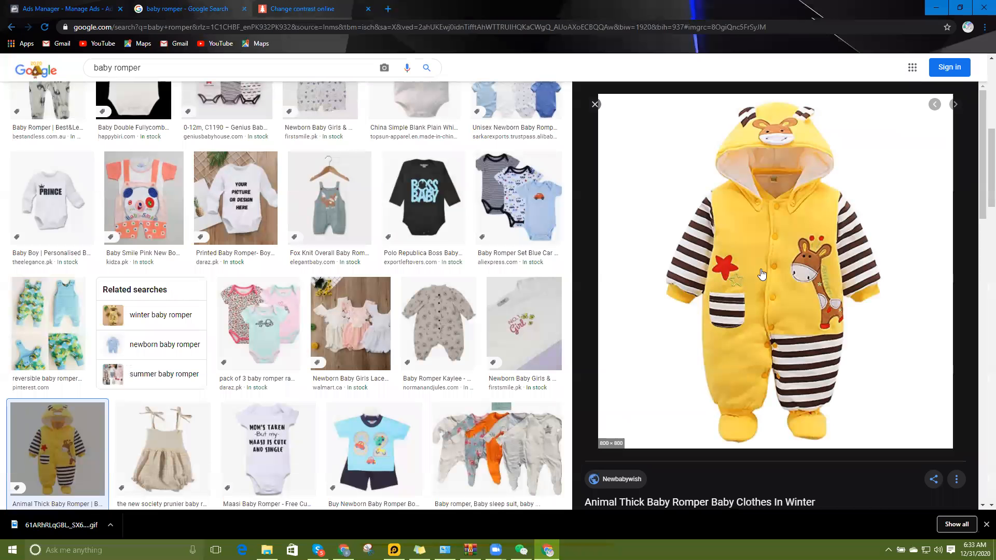
right_click(714, 267)
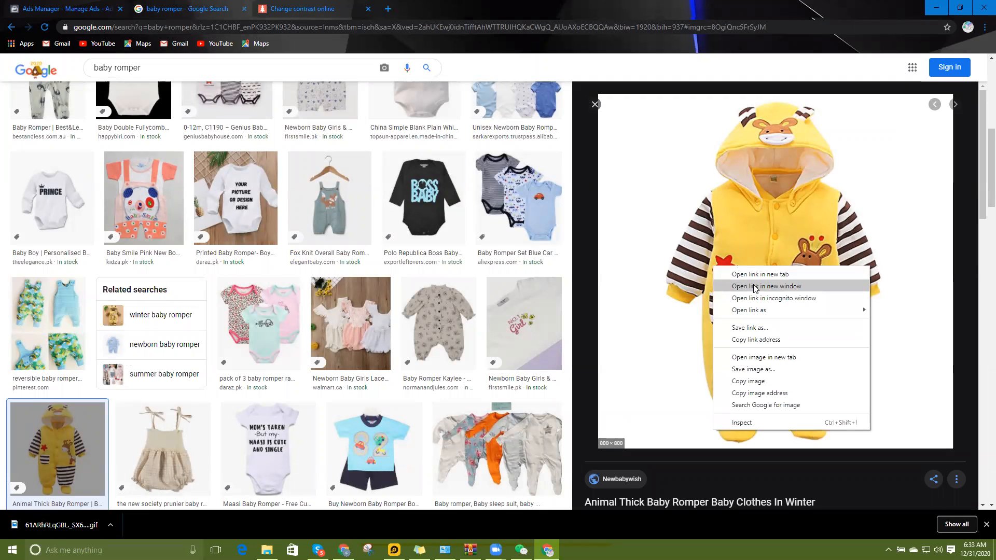
left_click(764, 357)
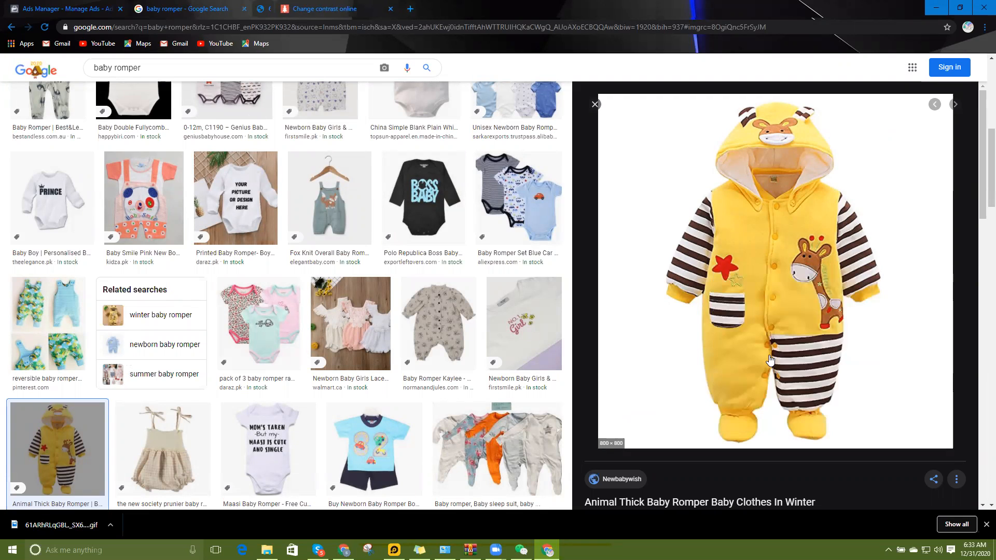
left_click(289, 6)
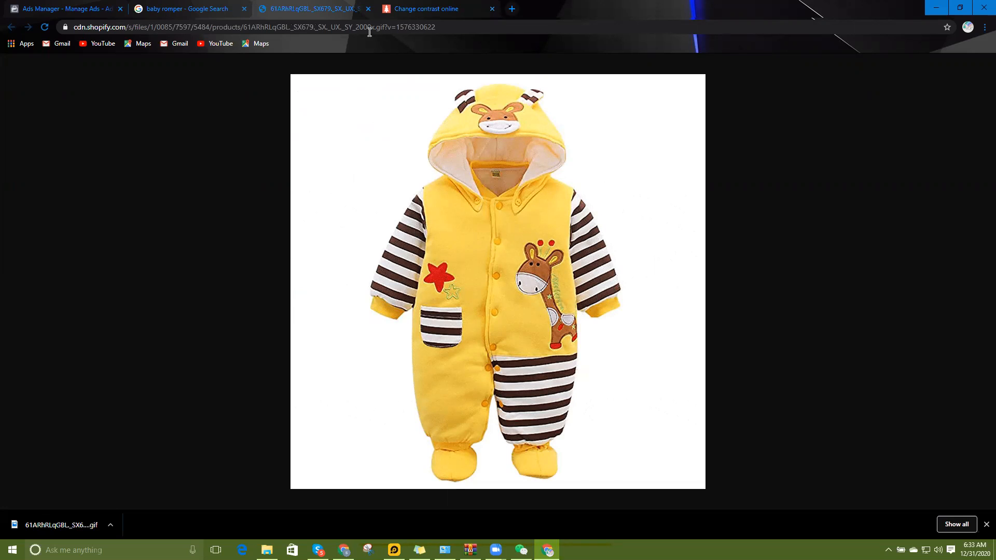
Load the downloaded romper GIF into the PineTools contrast tool, set the contrast to about 30.17 and process the image.
left_click(435, 7)
left_click_drag(75, 537, 167, 251)
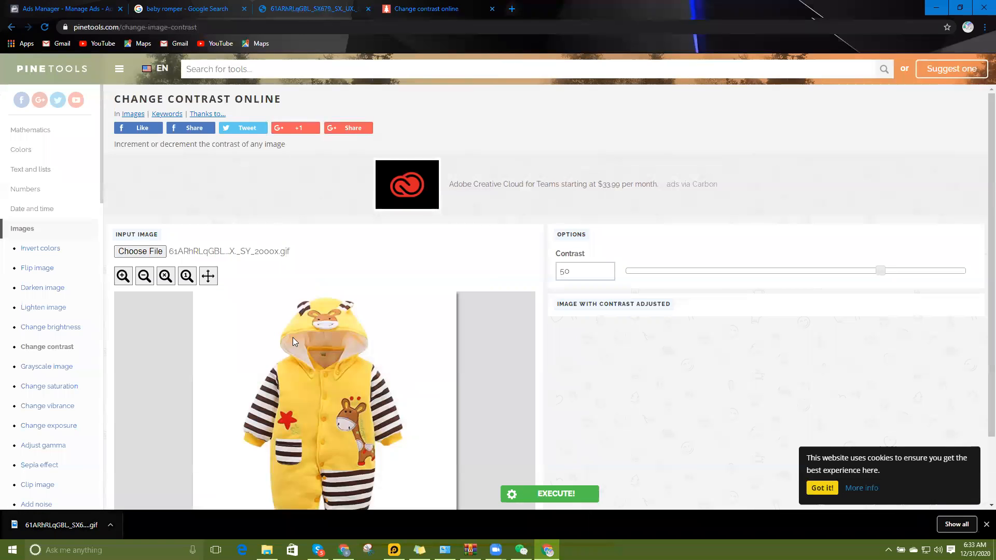
scroll(293, 341, "down", 2)
left_click(844, 192)
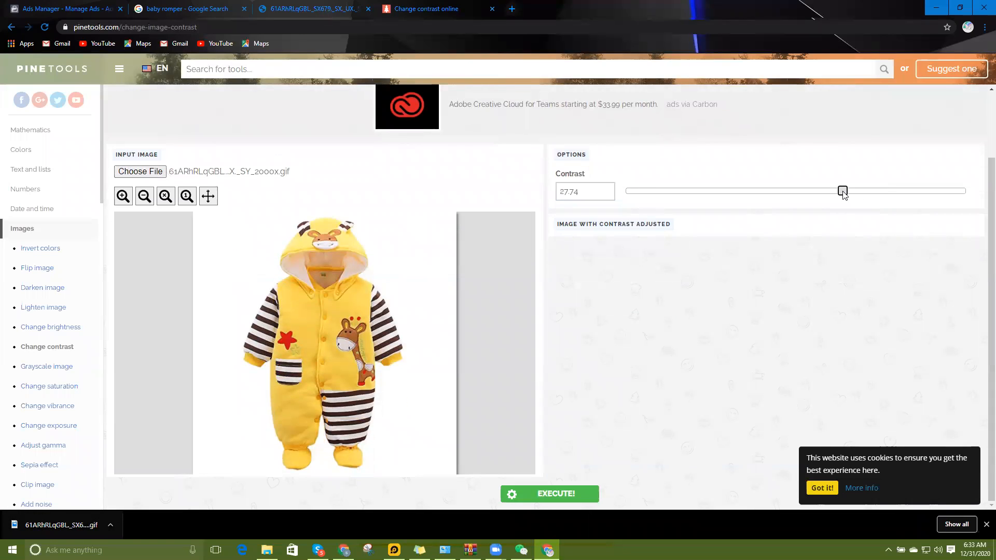
left_click_drag(847, 192, 850, 194)
left_click(571, 494)
scroll(469, 389, "down", 1)
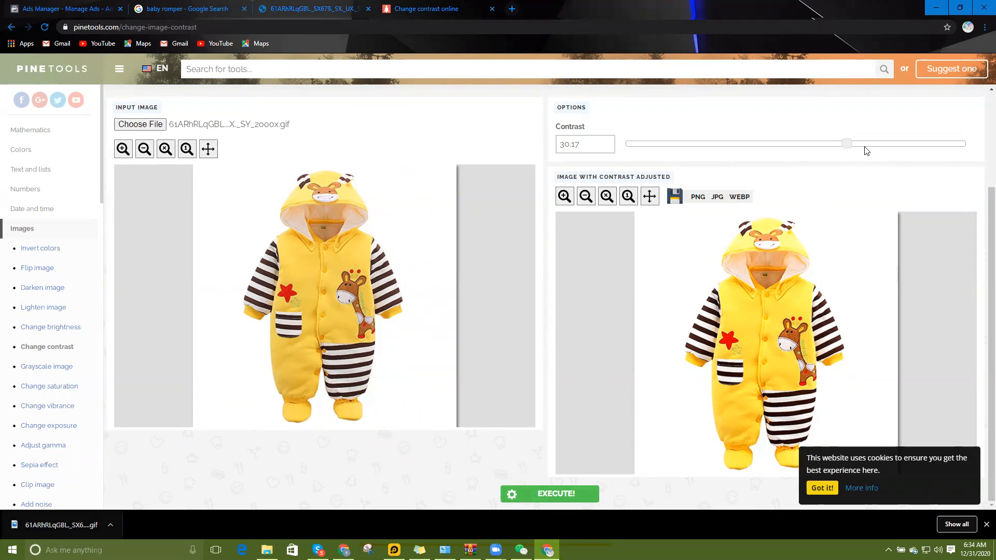
Raise the contrast a little further, process the romper image again, and return to the baby romper image results.
left_click_drag(856, 149, 865, 148)
left_click(545, 495)
left_click(182, 8)
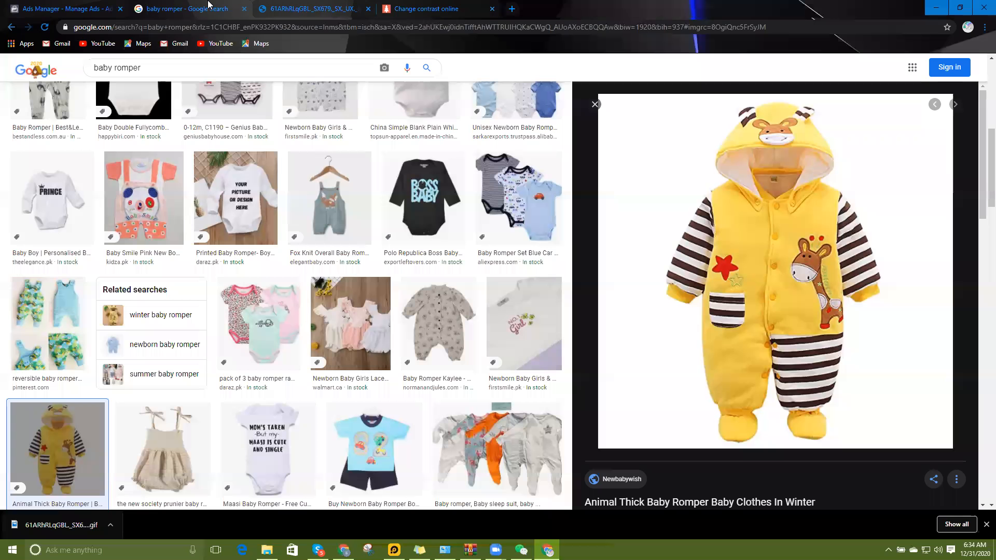
Return to Ads Manager and close the ad editor, leaving the draft items unpublished.
left_click(101, 5)
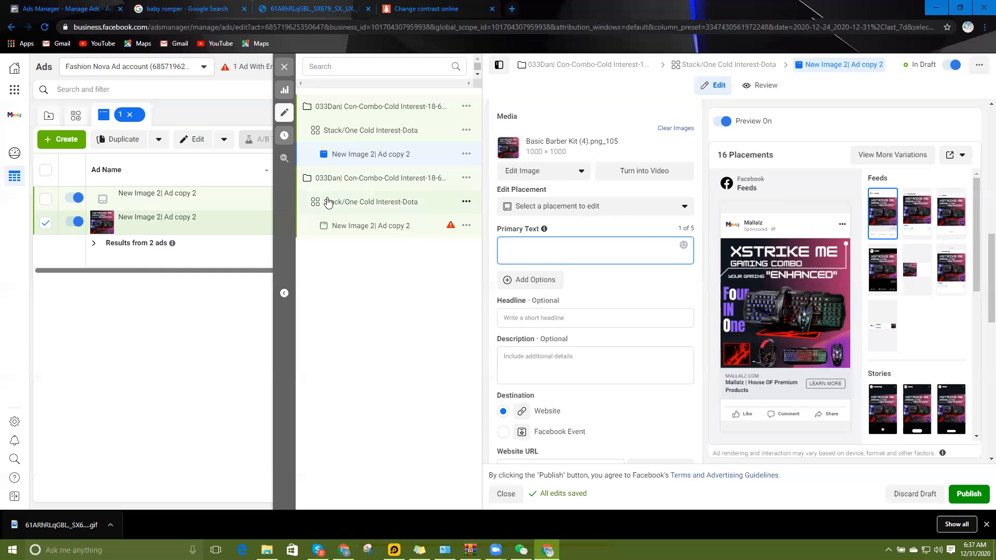
left_click(290, 70)
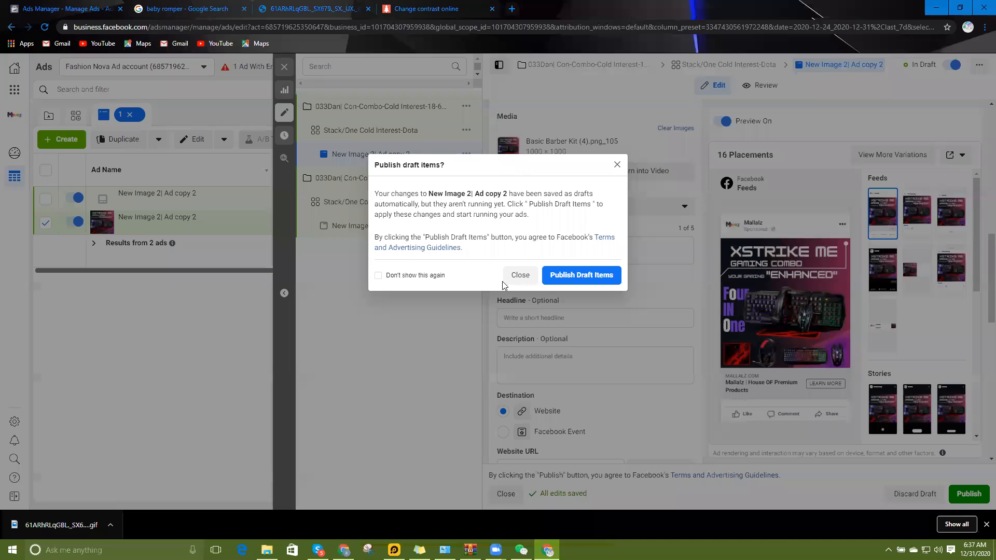
left_click(617, 164)
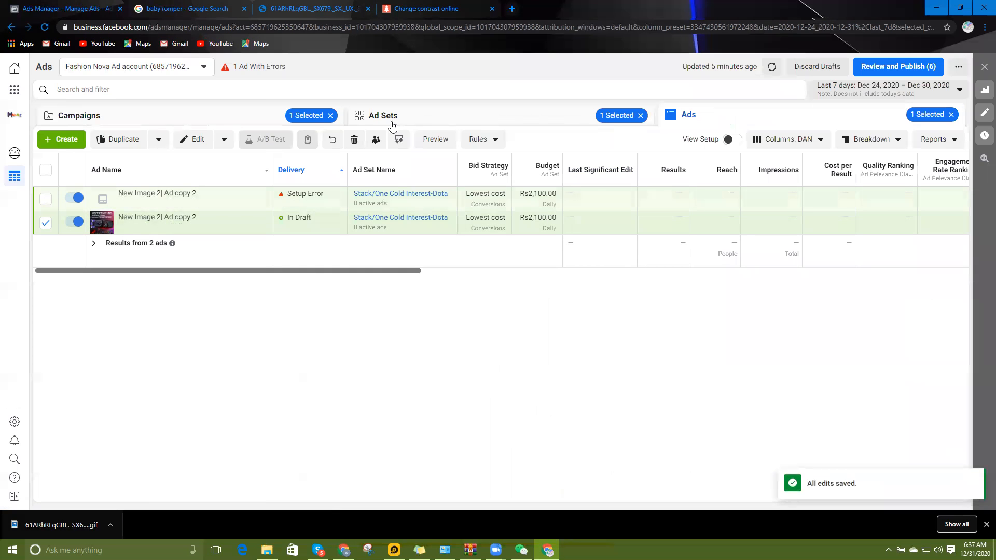
Clear the campaign selection in the campaigns list and show the ads of all campaigns.
left_click(262, 123)
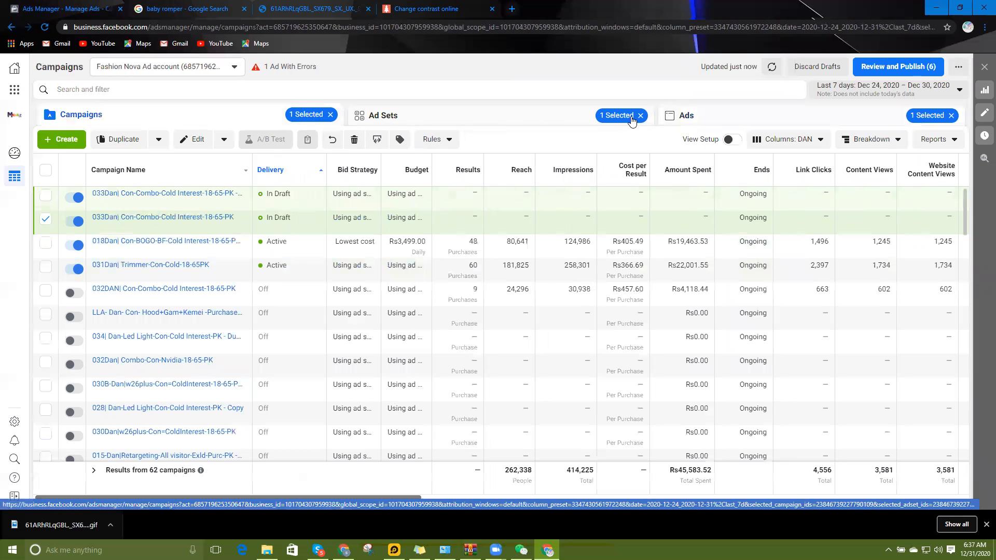
left_click(331, 115)
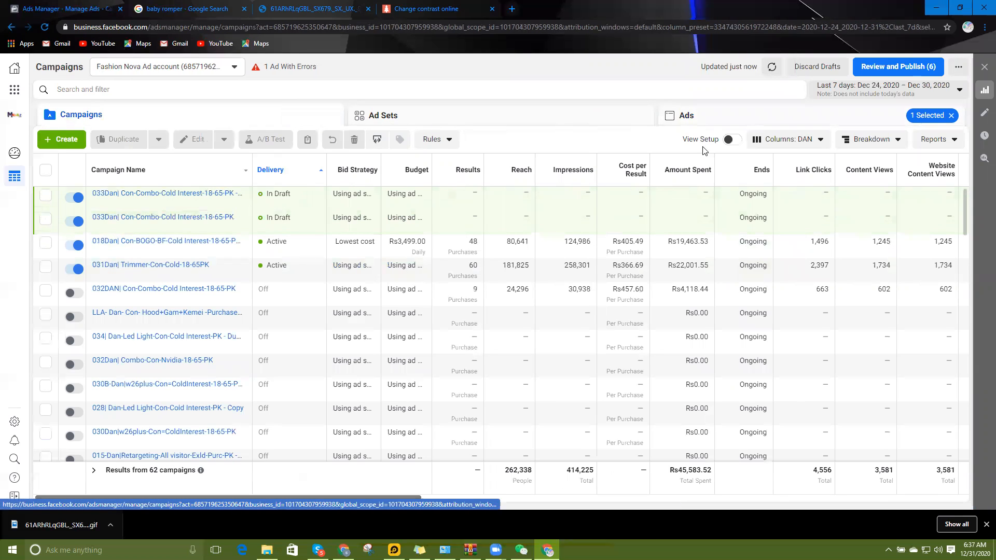
left_click(675, 115)
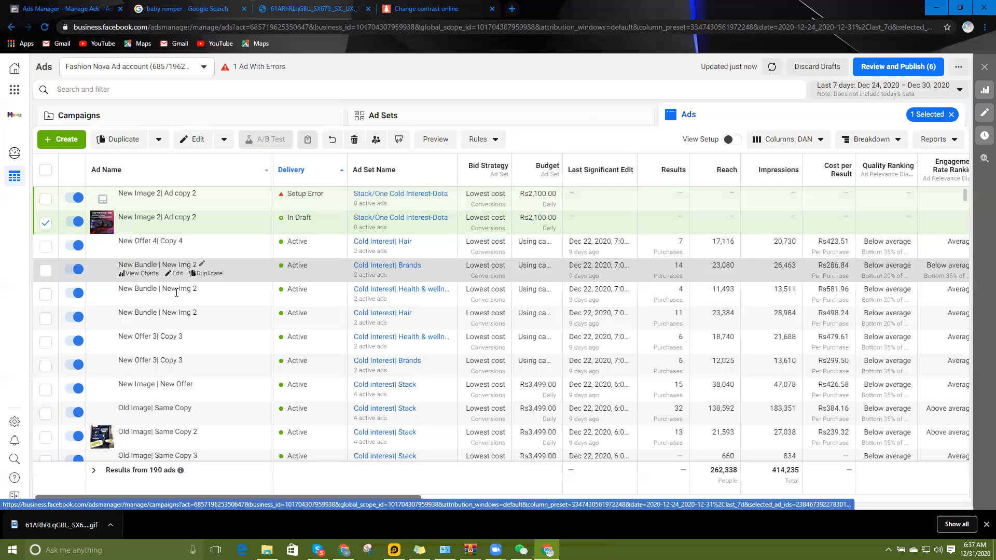
Open the New Ad| New Copy ad of the Cold Interest| Nvidia ad set, examine its setup and preview, and close the editor.
scroll(185, 285, "down", 3)
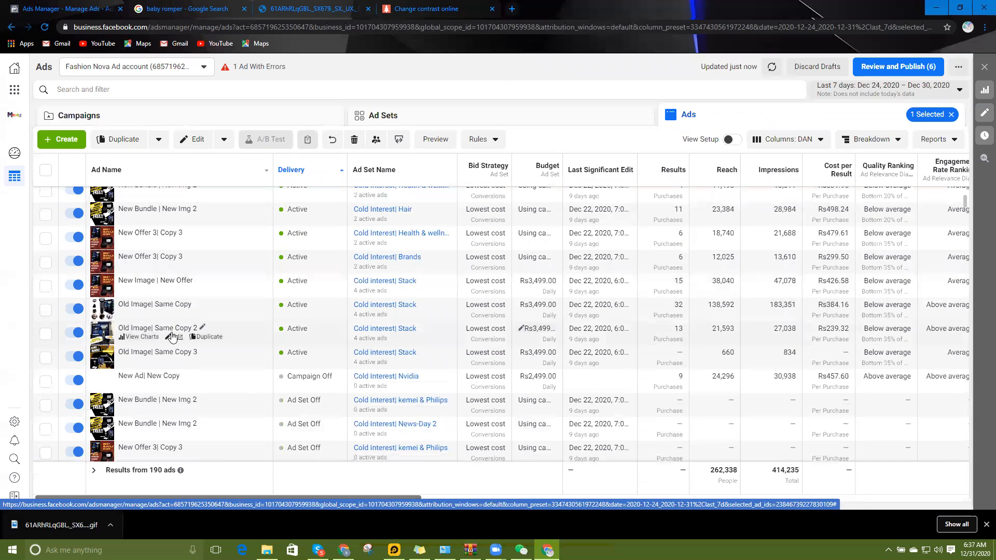
scroll(194, 265, "up", 3)
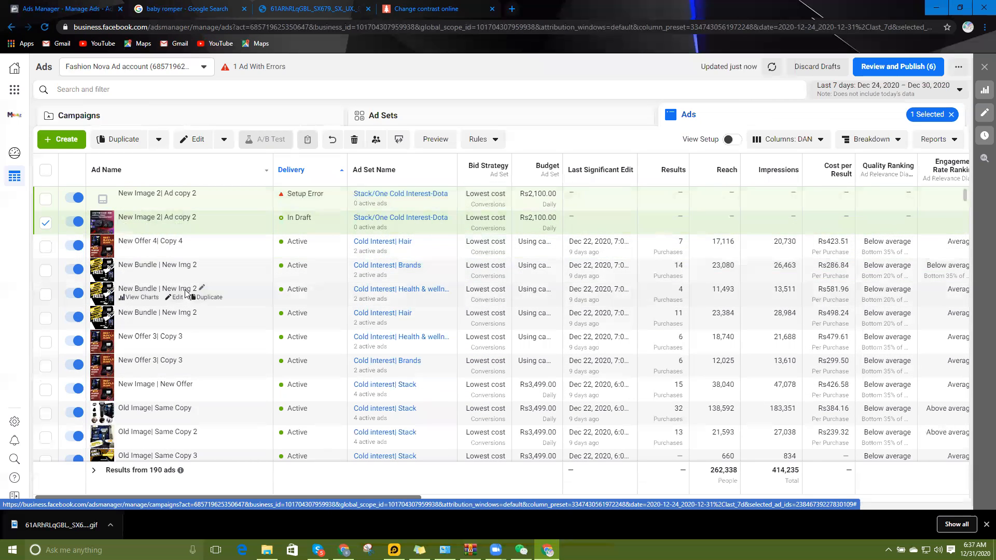
scroll(197, 306, "down", 3)
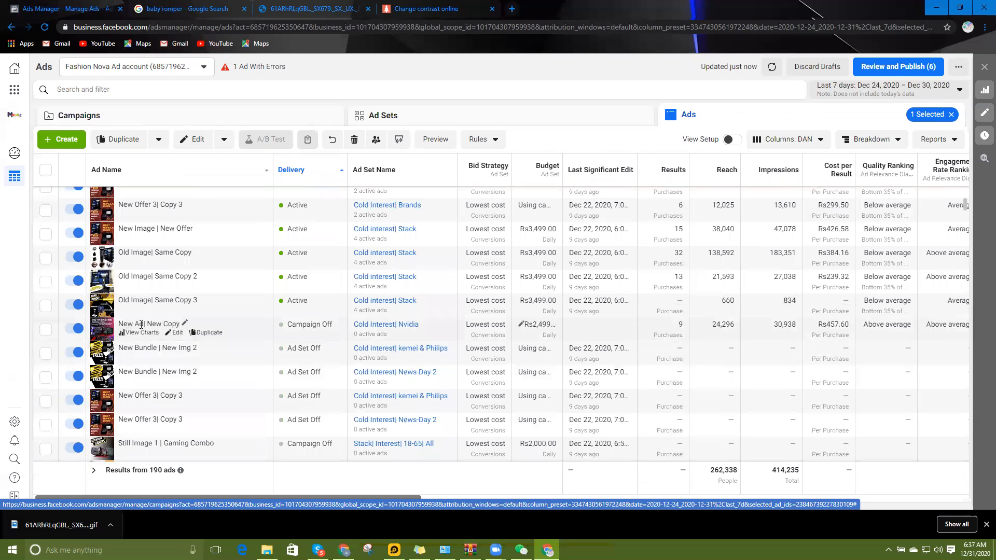
left_click(176, 334)
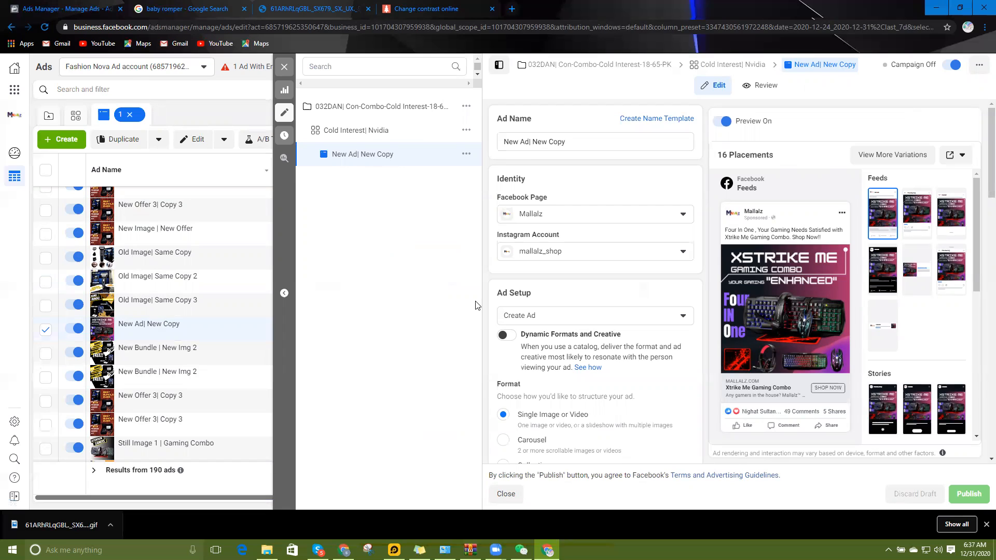
scroll(741, 352, "down", 2)
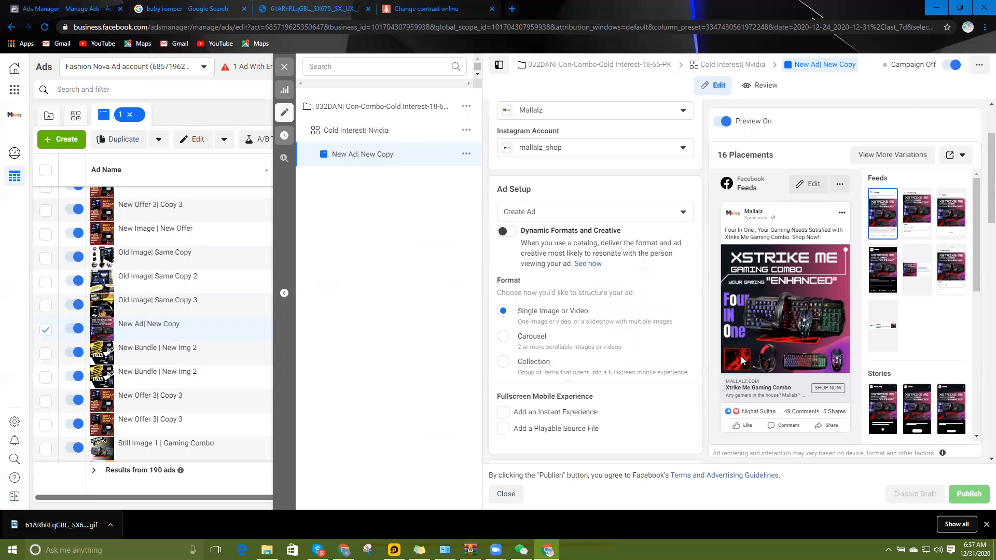
scroll(744, 245, "up", 2)
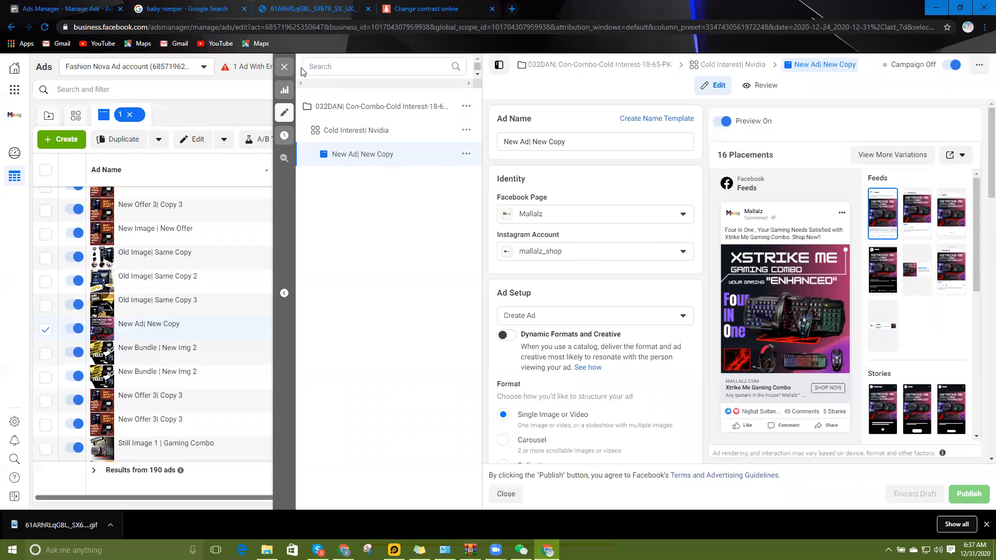
left_click(285, 67)
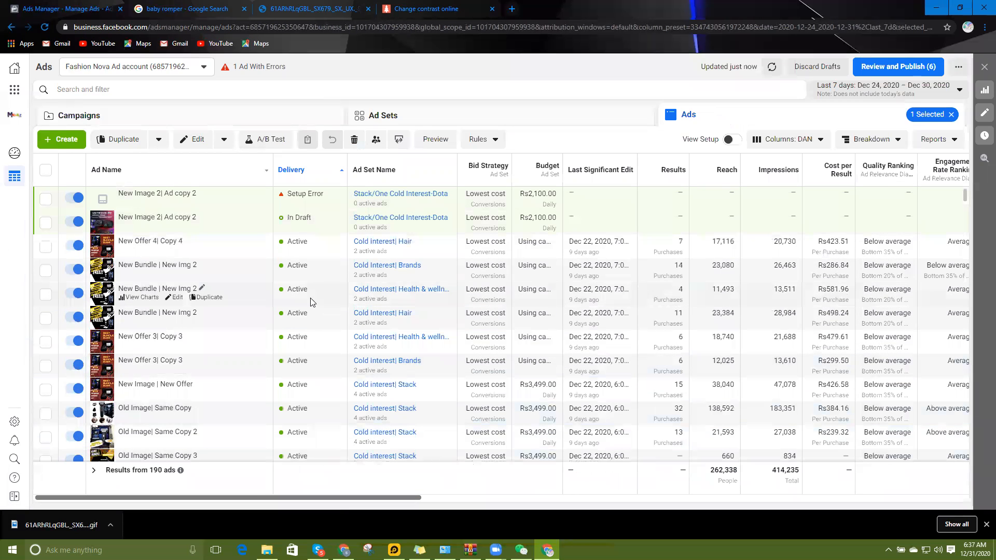
Open the New Image 2| Ad copy 2 ad that has the setup error, check its ad creative fields and close the editor.
left_click(177, 202)
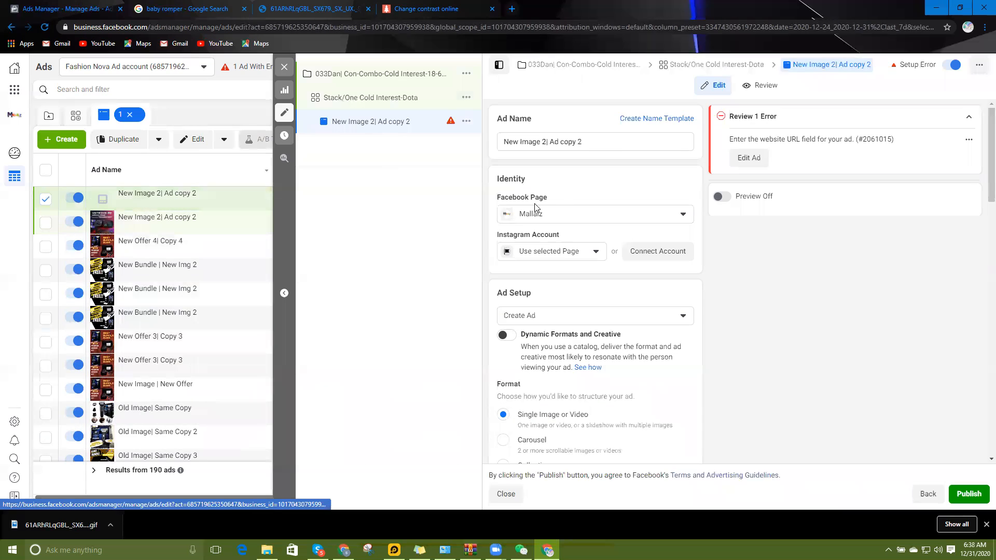
scroll(594, 293, "down", 3)
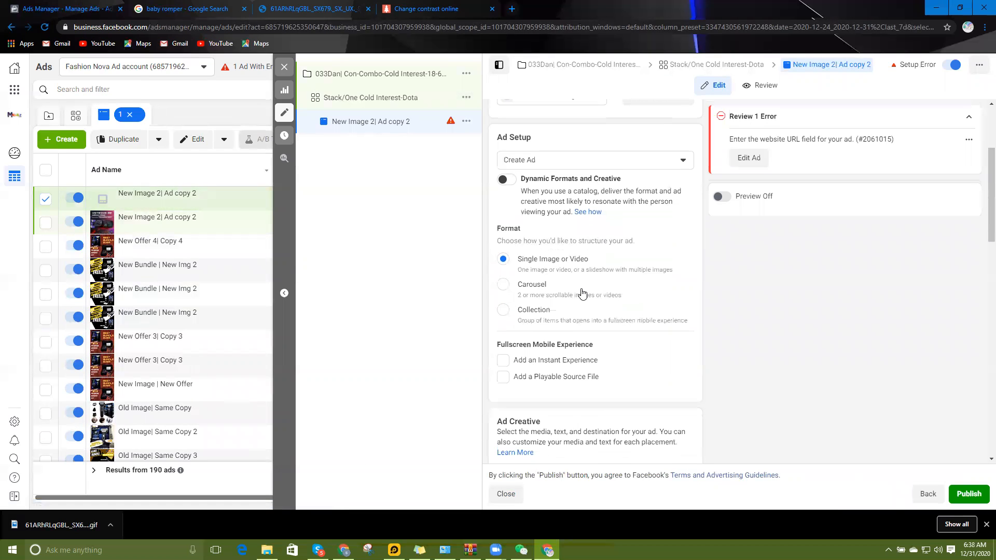
scroll(584, 290, "down", 4)
scroll(582, 289, "down", 2)
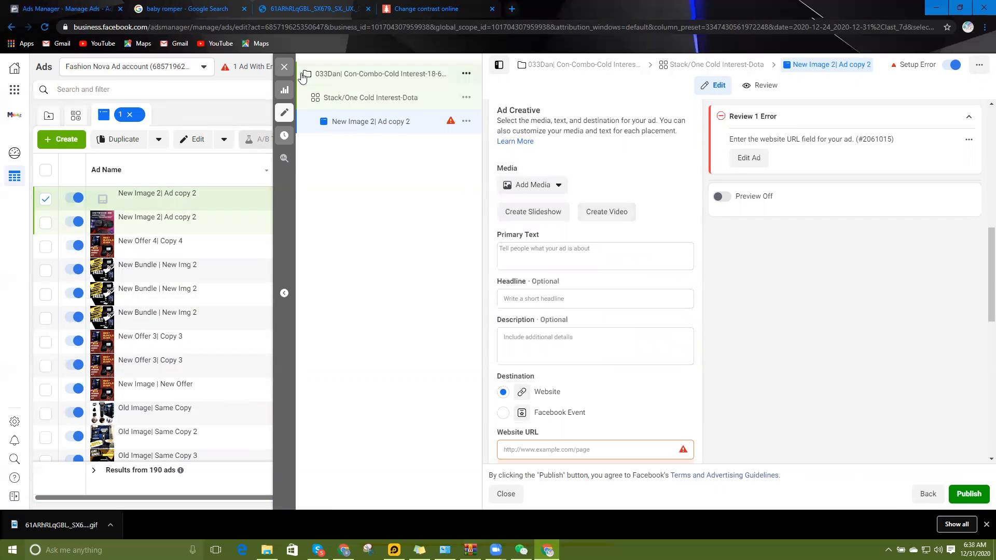
left_click(284, 67)
left_click(519, 276)
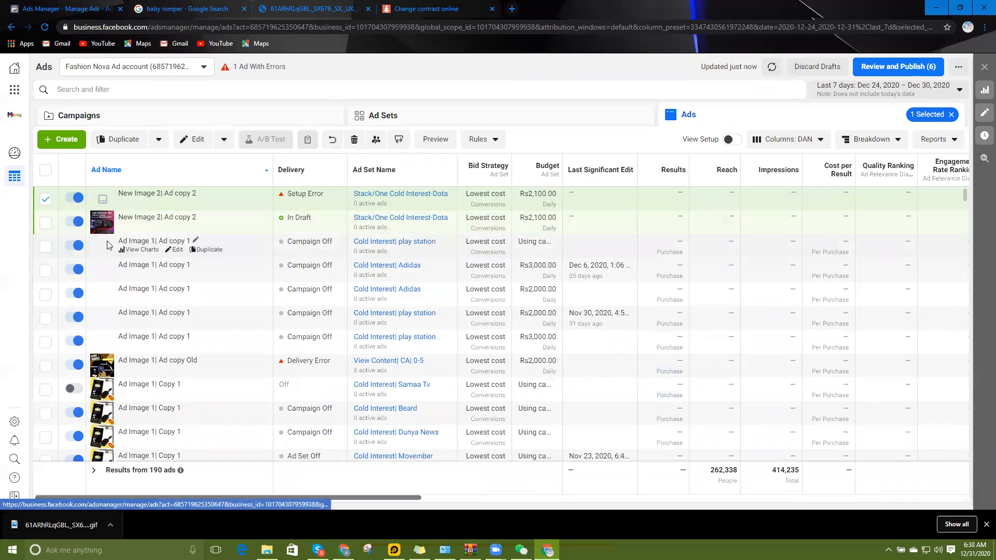
From the campaigns list, open the draft 033Dan| Con-Combo-Cold Interest-18-65-PK campaign without the copy suffix and bring up its ad's creative settings.
left_click(142, 170)
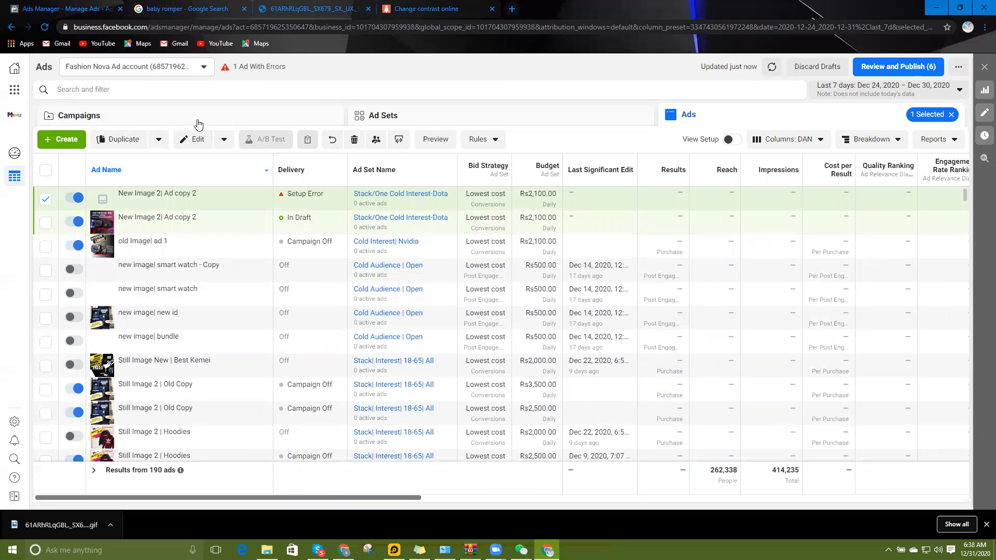
left_click(194, 118)
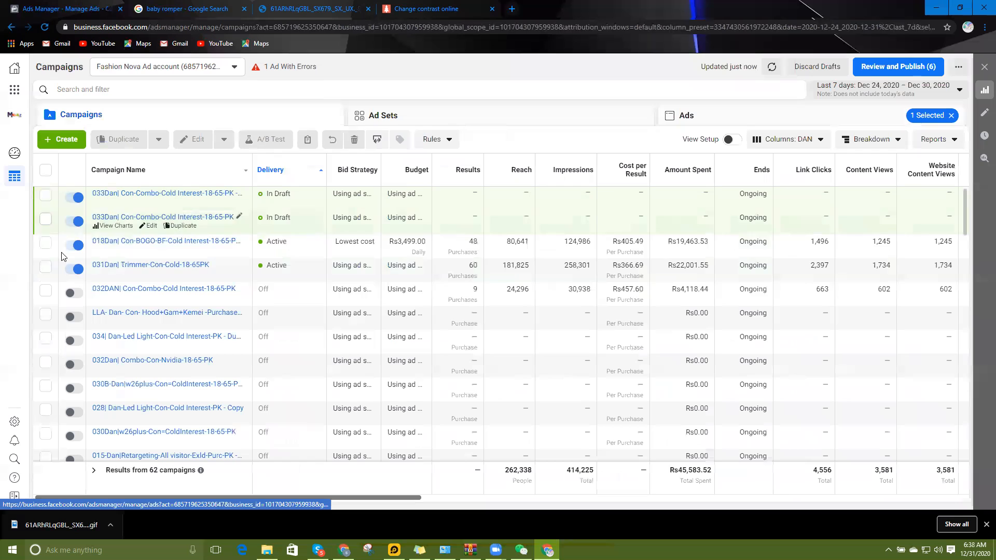
left_click(45, 223)
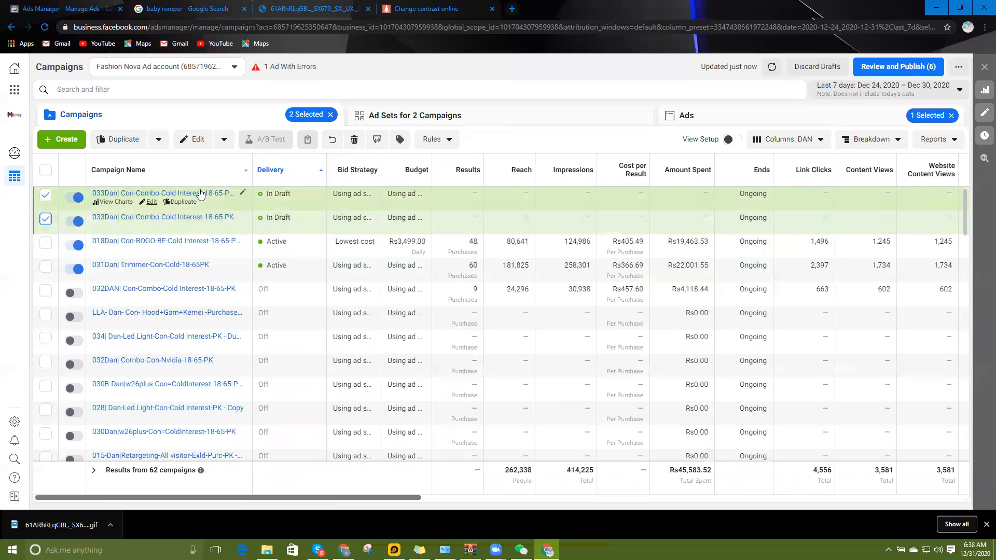
left_click(149, 226)
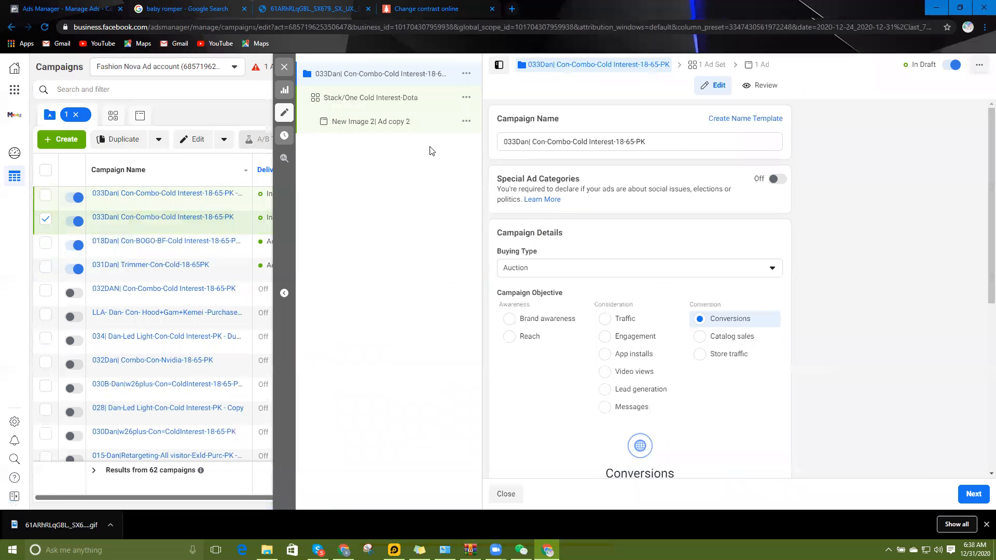
mouse_move(151, 208)
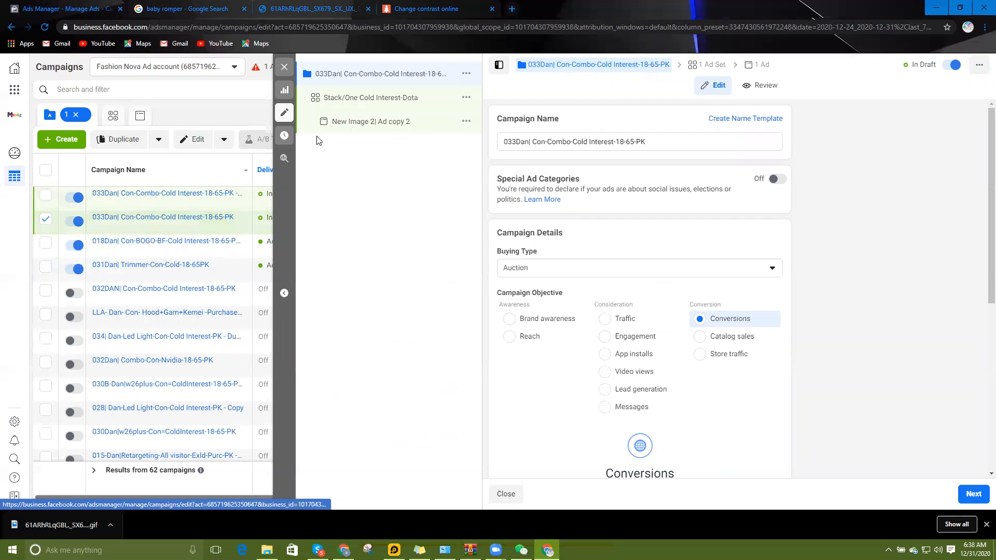
left_click(387, 123)
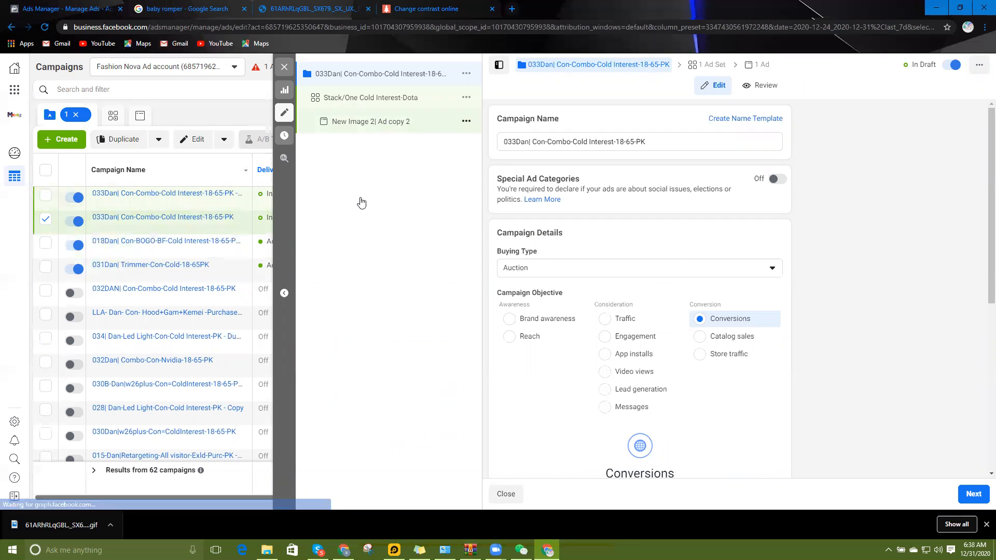
scroll(570, 319, "down", 9)
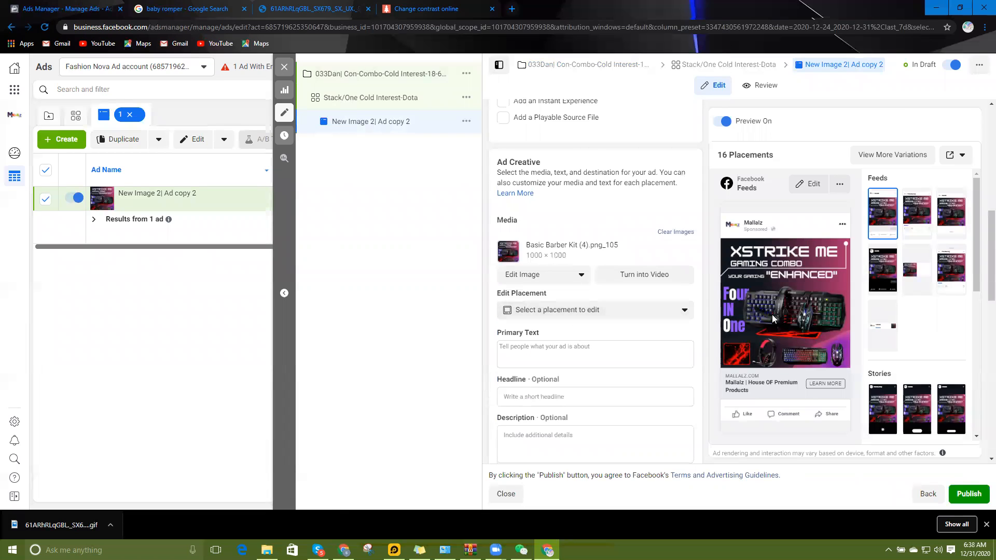
scroll(623, 310, "down", 2)
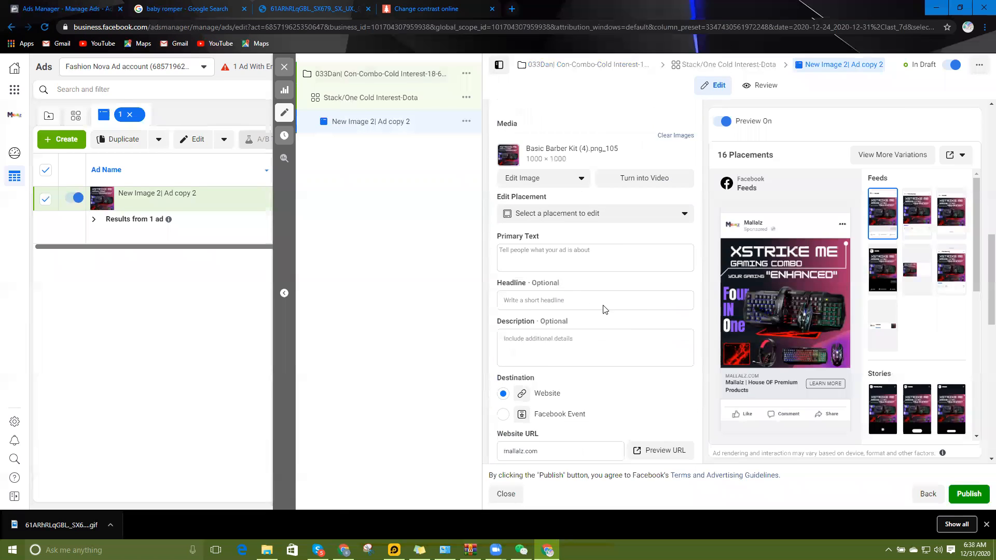
Set the ad's primary text to "Four In One Gaming Combo. Take your gaming to the next level. Shop Now!!".
left_click(539, 258)
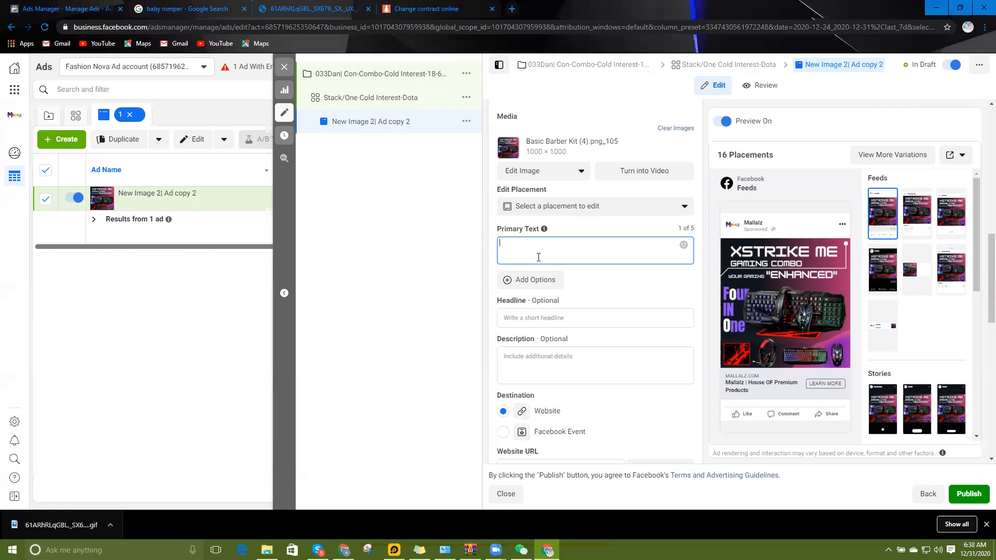
type("Four in")
key("BackSpace")
key("BackSpace")
type("In One")
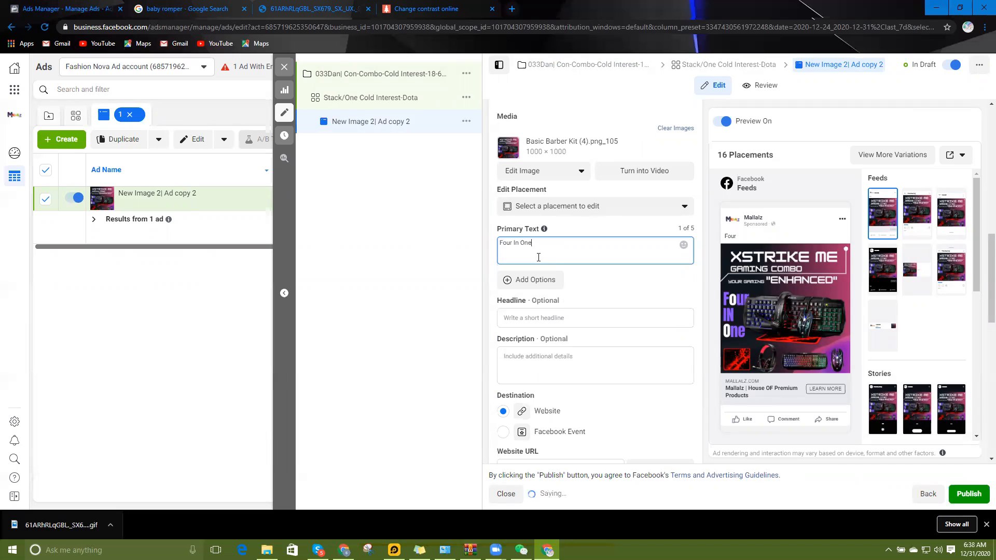
type(" Gaming Combo. Take your gamin")
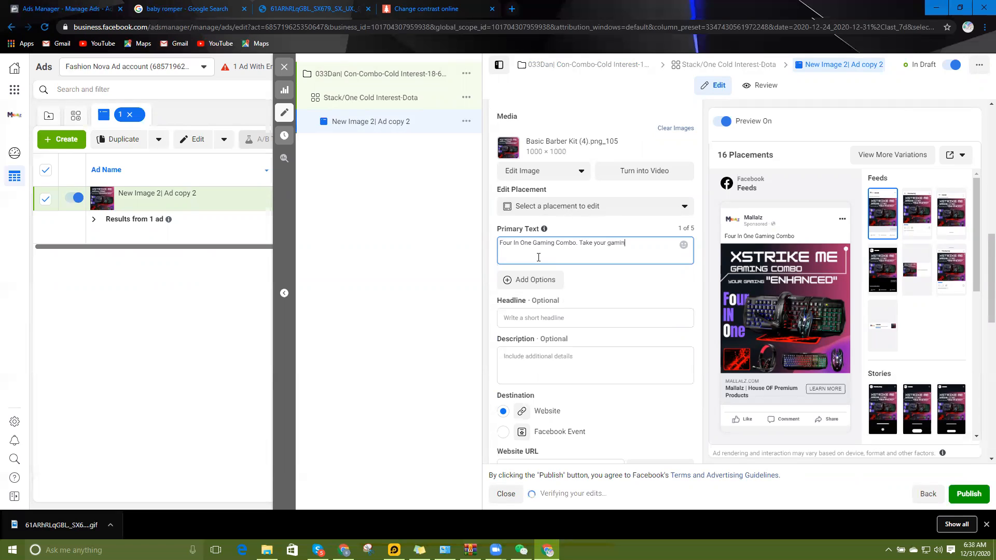
type("g to the next level")
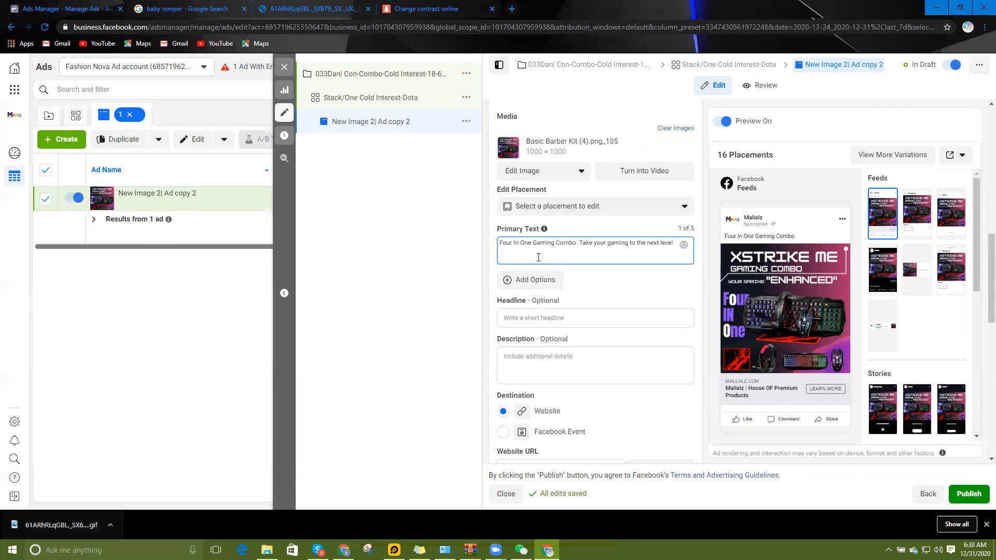
type(". St")
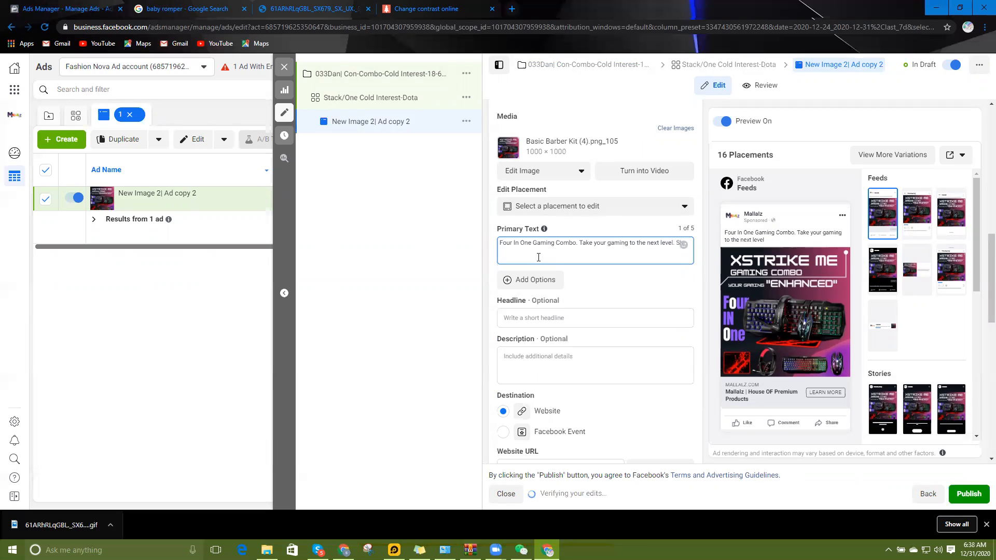
type("op Now!!")
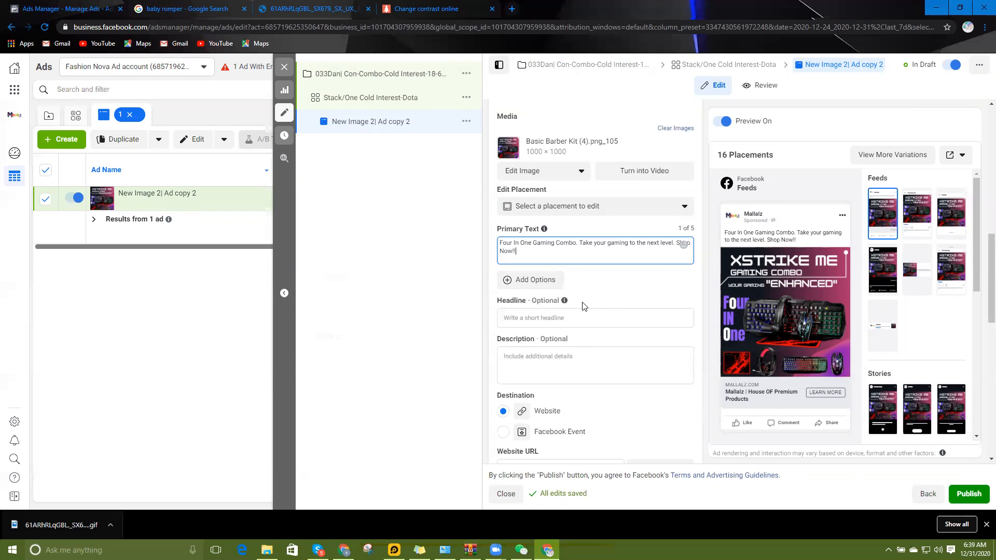
left_click(532, 282)
left_click(580, 257)
Set the ad's headline to "Free Shipping| Today Only".
left_click(544, 316)
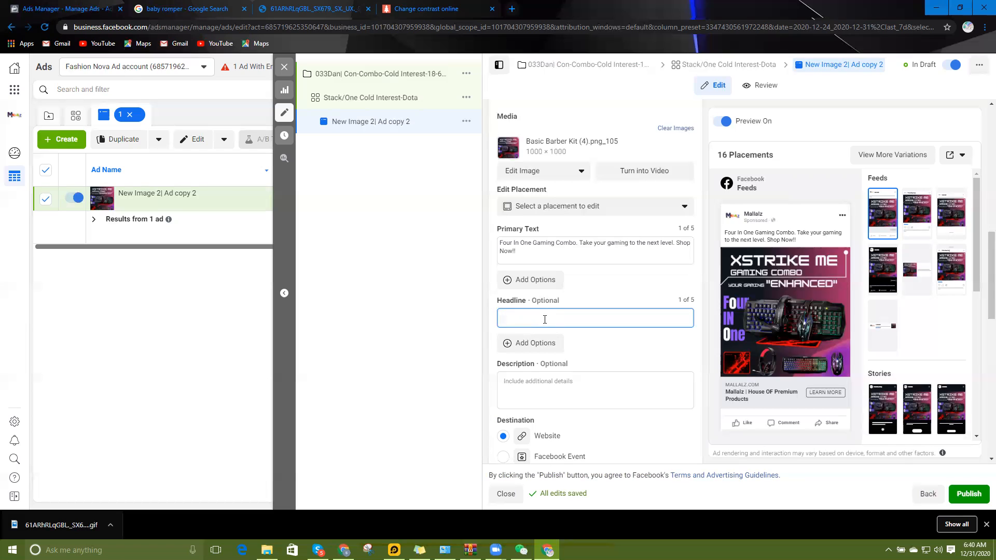
type("ree Shipping")
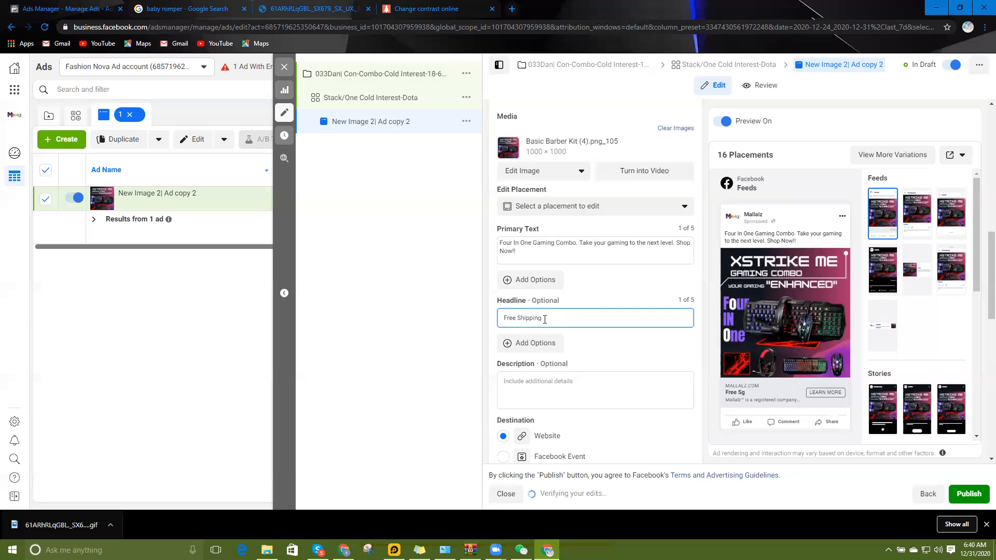
type("Today Only")
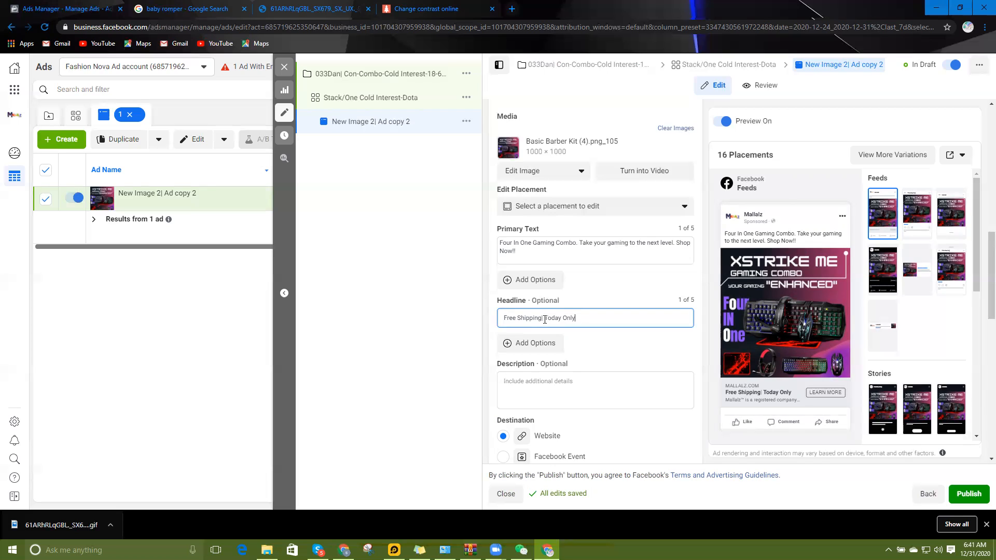
Change the ad's call to action to Shop Now.
scroll(636, 293, "down", 3)
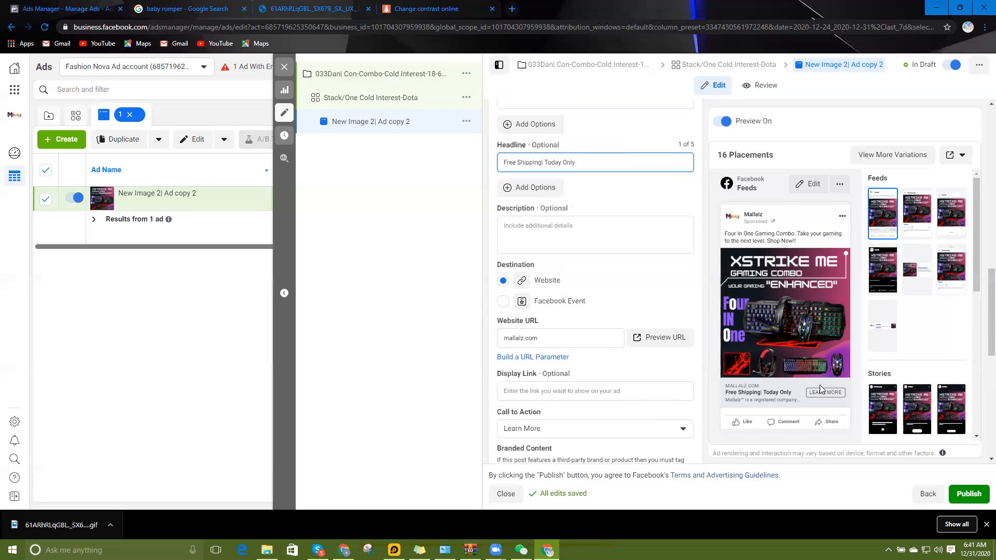
scroll(573, 362, "up", 1)
scroll(573, 362, "down", 2)
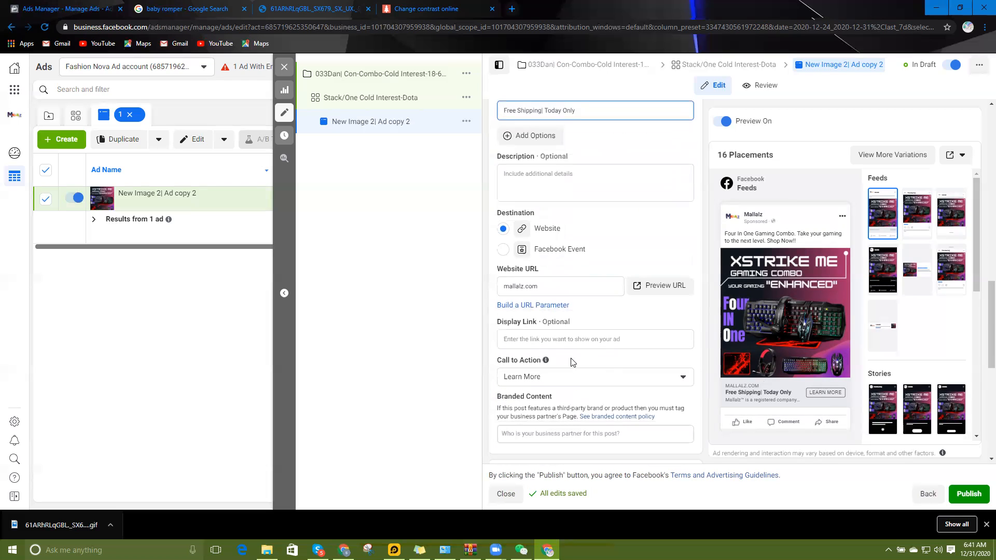
left_click(566, 374)
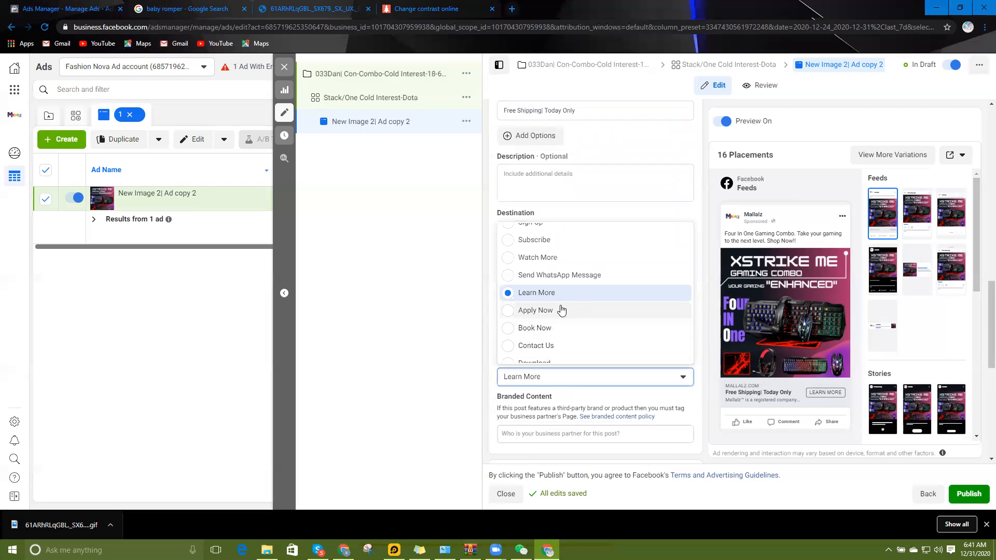
scroll(561, 310, "up", 1)
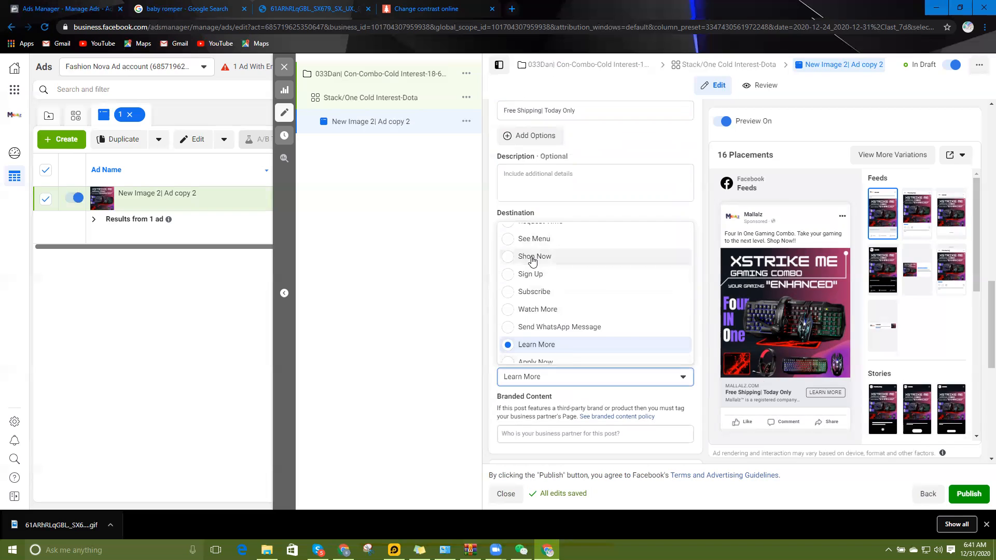
left_click(533, 257)
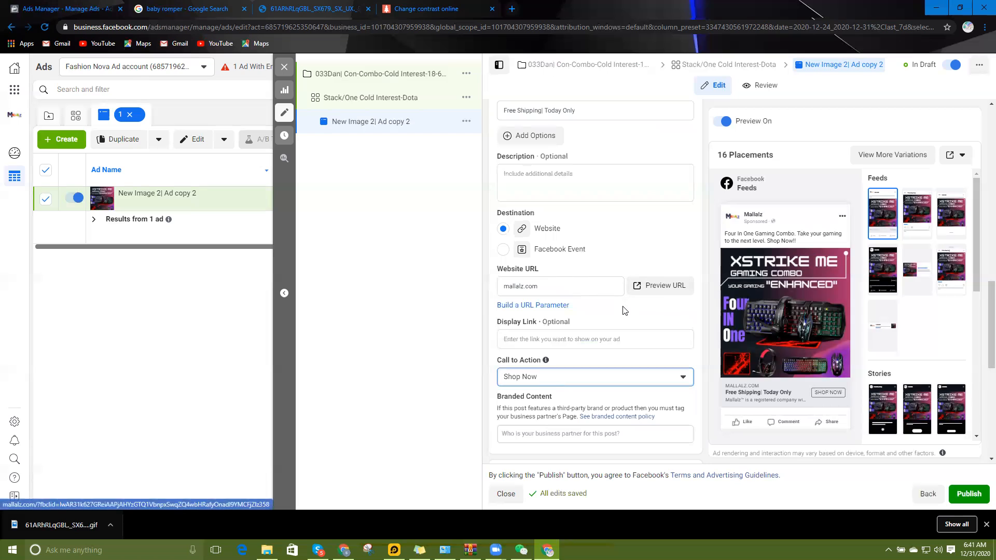
scroll(624, 311, "down", 1)
scroll(625, 310, "up", 3)
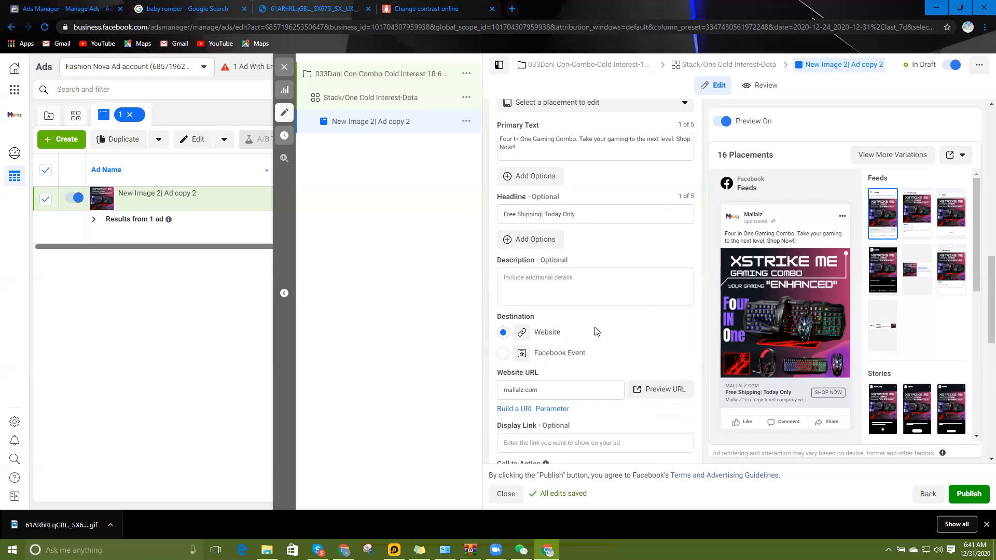
scroll(581, 322, "down", 2)
scroll(605, 329, "up", 4)
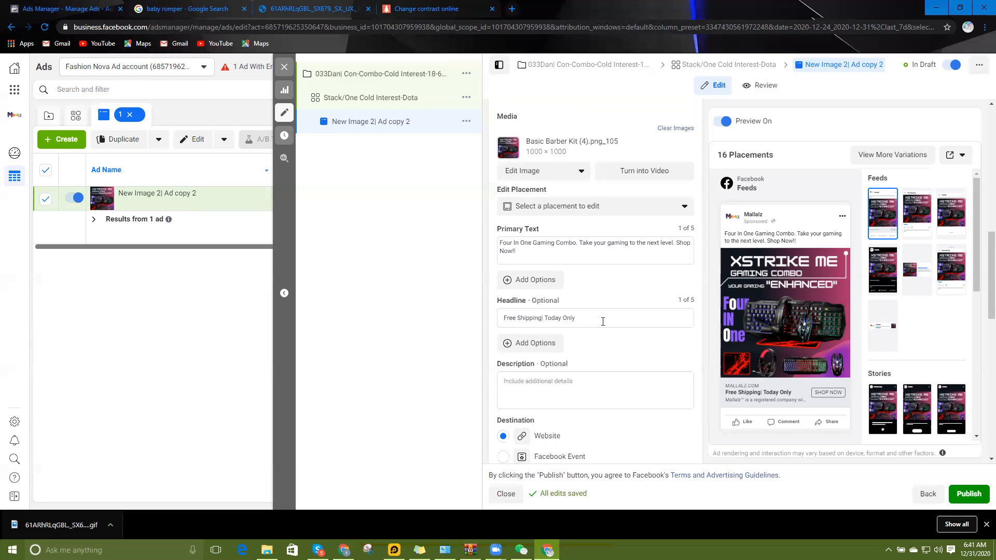
Review the ad's creative text, destination, website URL, display link, call to action, branded content, languages and tracking settings.
scroll(603, 322, "down", 5)
scroll(603, 325, "up", 4)
scroll(581, 363, "up", 1)
scroll(577, 376, "down", 2)
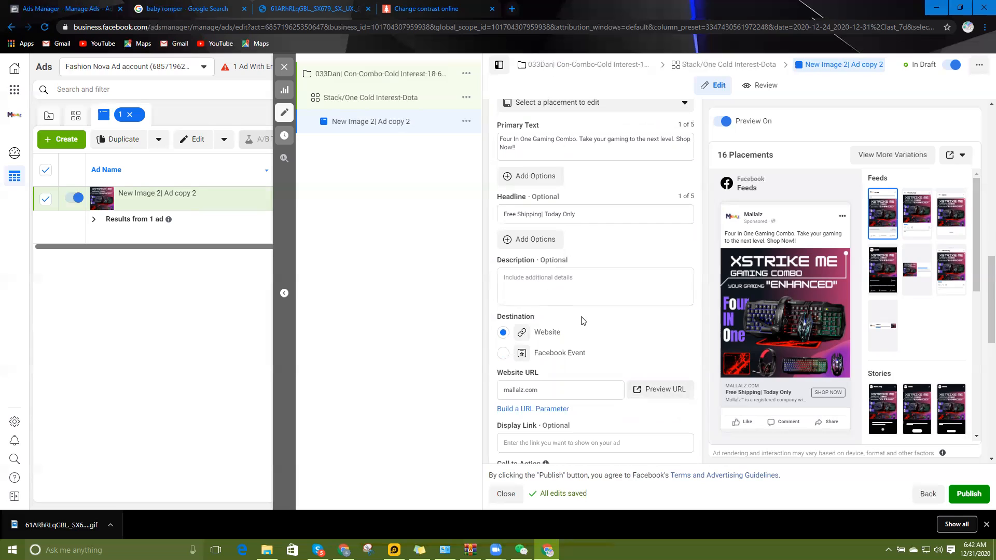
mouse_move(717, 323)
scroll(596, 321, "down", 2)
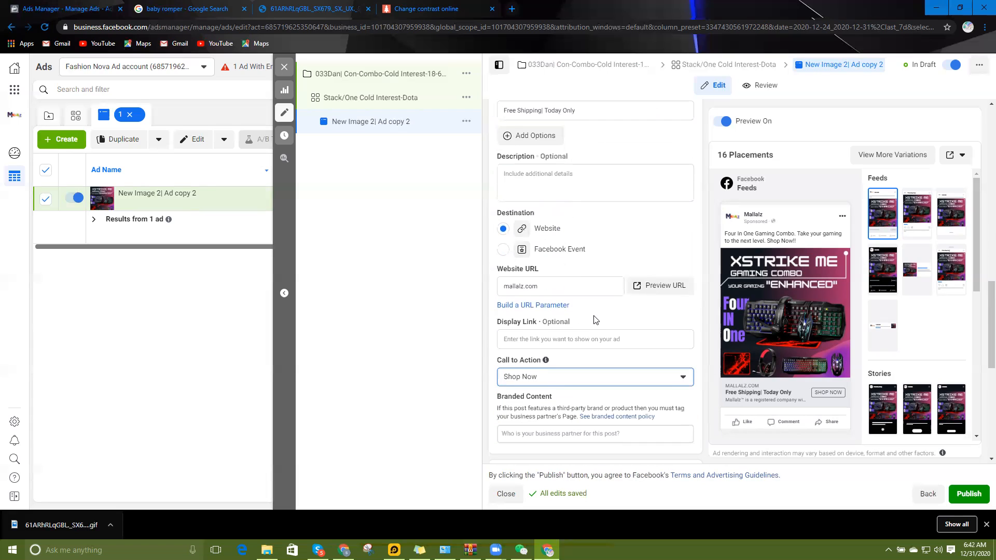
scroll(561, 317, "down", 2)
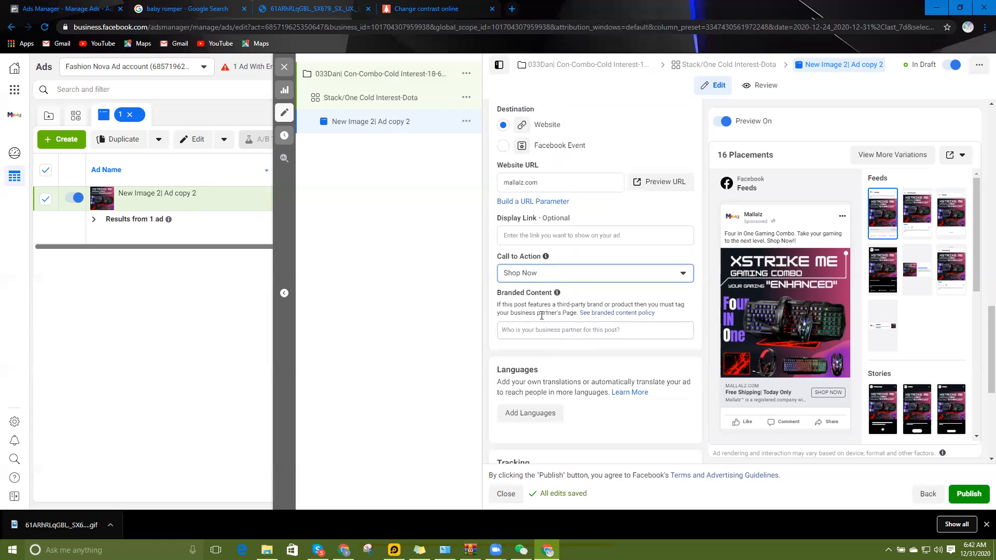
scroll(531, 322, "up", 4)
scroll(530, 322, "down", 3)
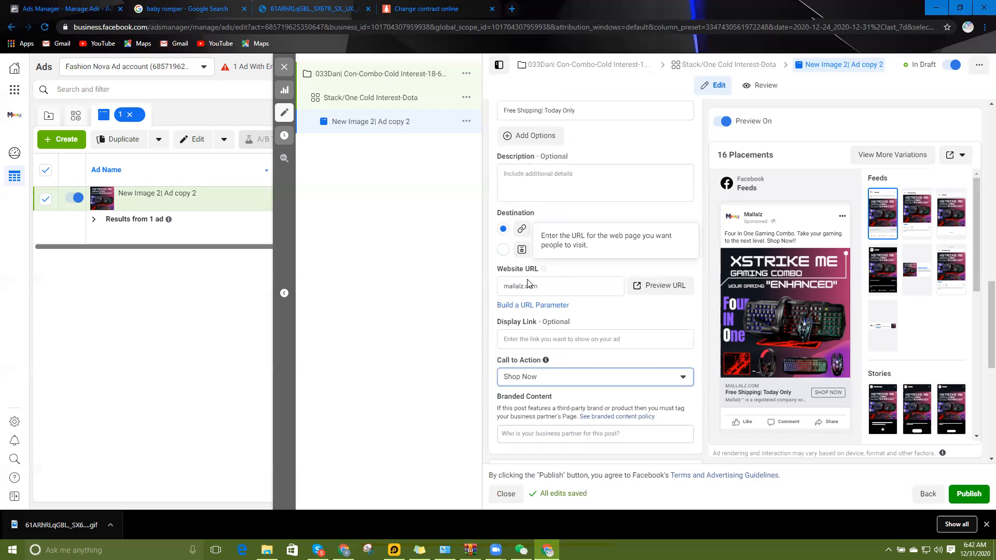
scroll(536, 311, "down", 1)
scroll(537, 313, "down", 2)
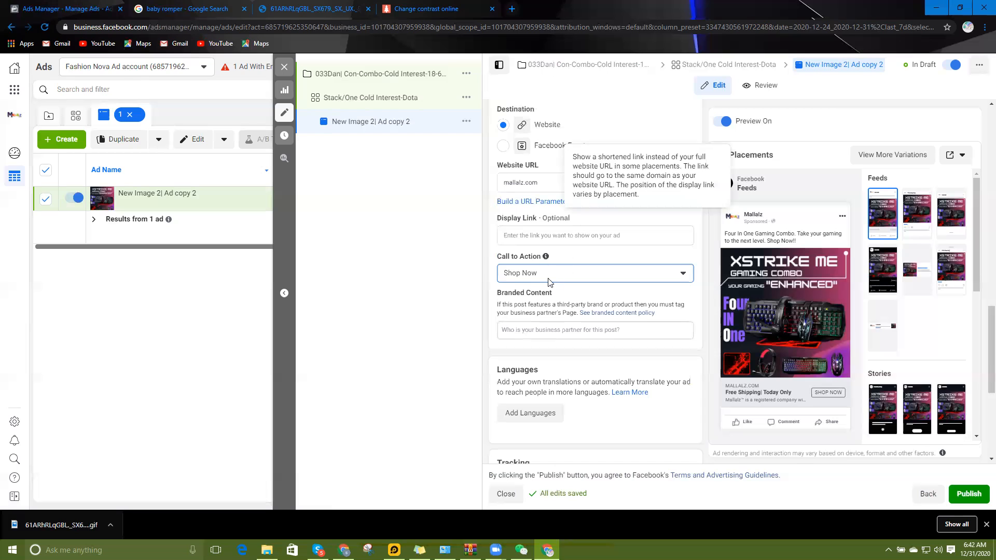
scroll(532, 306, "down", 4)
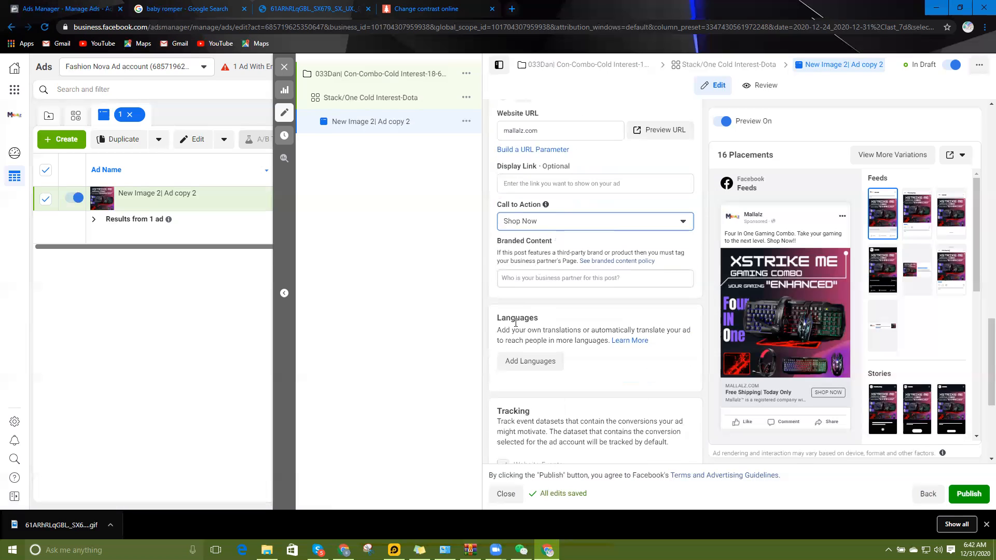
scroll(530, 369, "down", 1)
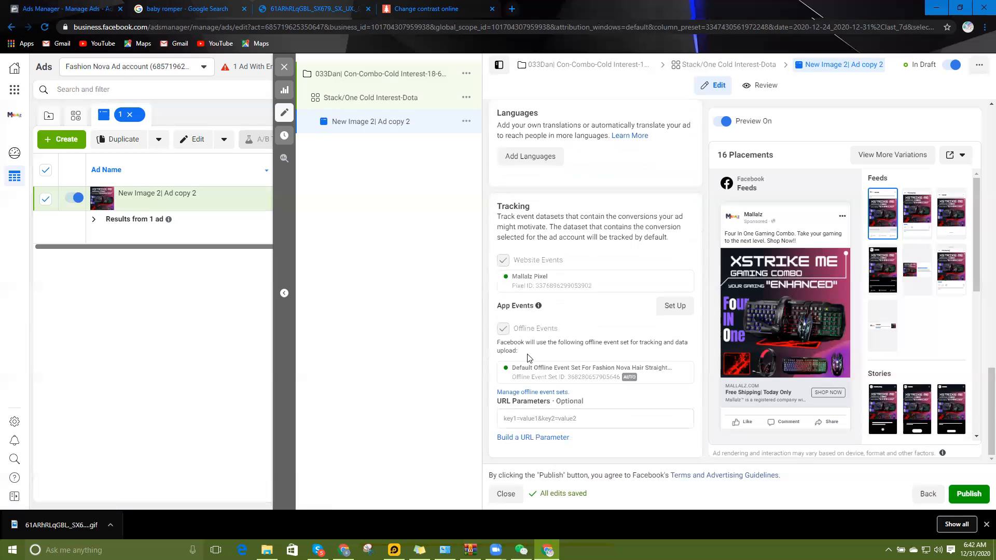
Build a URL parameter for the ad's tracking with campaign source 033, and open the campaign medium for entry.
left_click(533, 418)
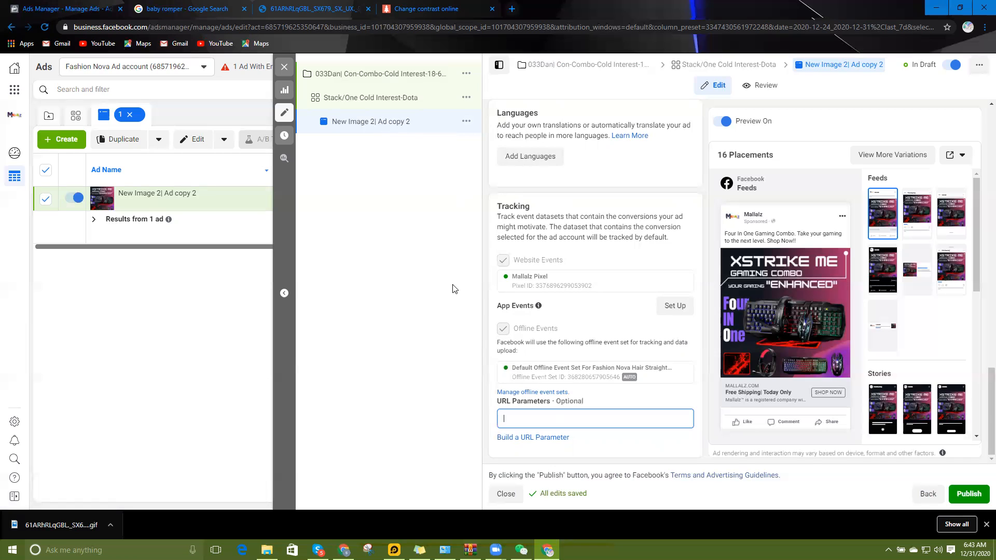
left_click(522, 438)
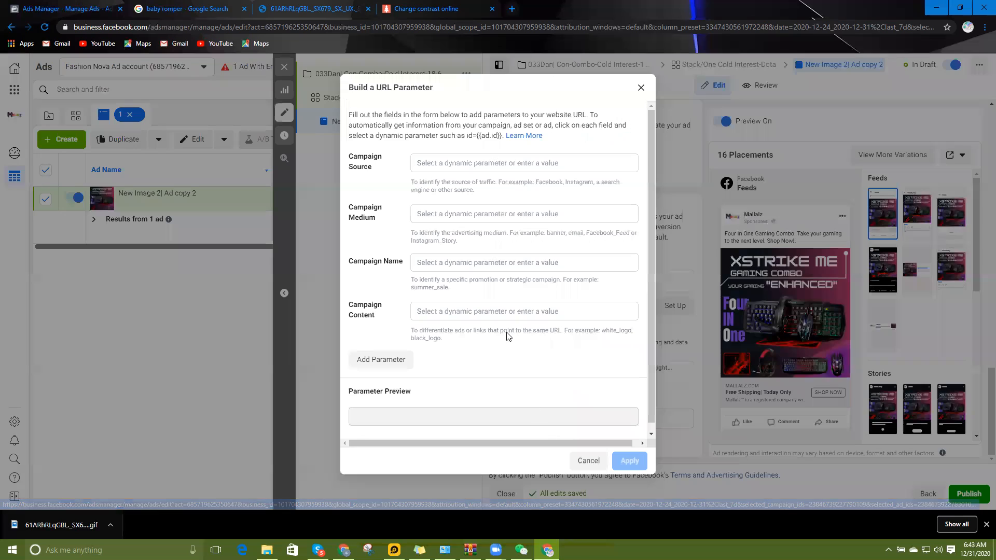
left_click(437, 170)
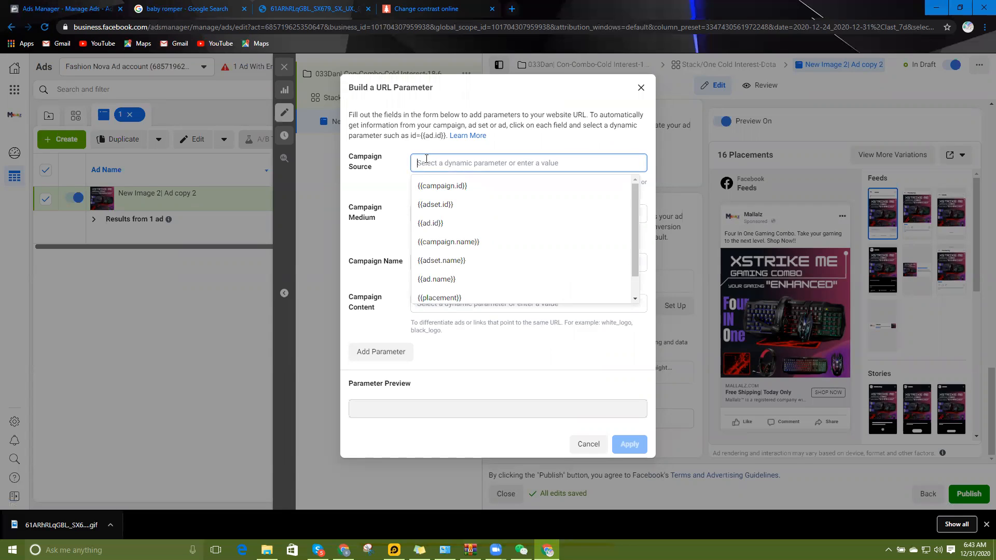
type("033")
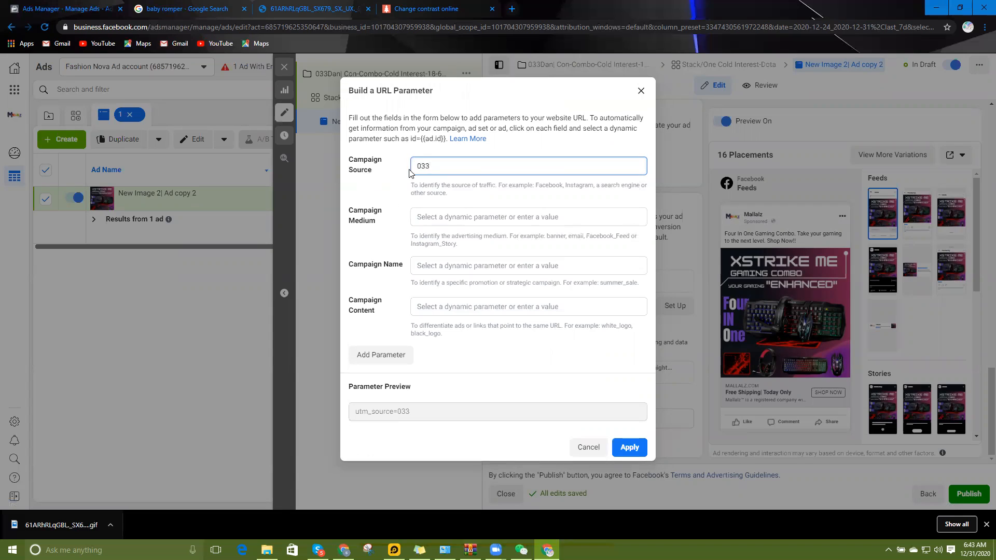
left_click(424, 216)
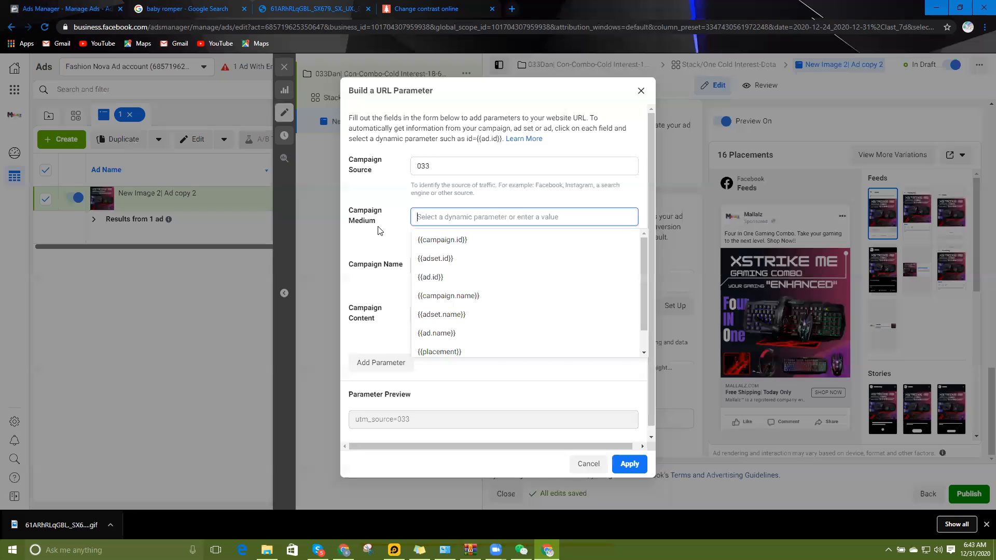
Set the URL parameter's campaign medium to fbig and its campaign name to xtrikeme.
type("fbu")
type("ig")
key("Tab")
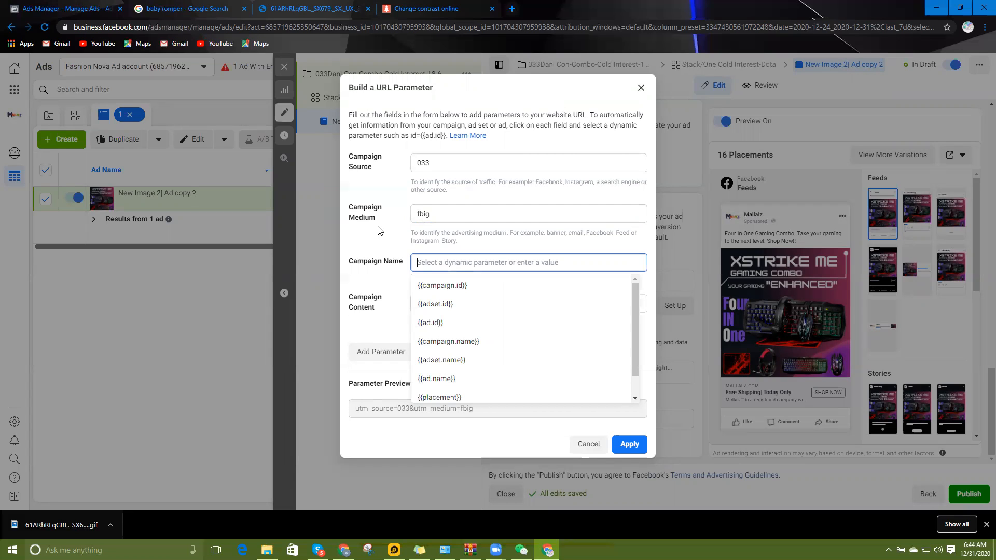
type("s")
key("BackSpace")
type("x")
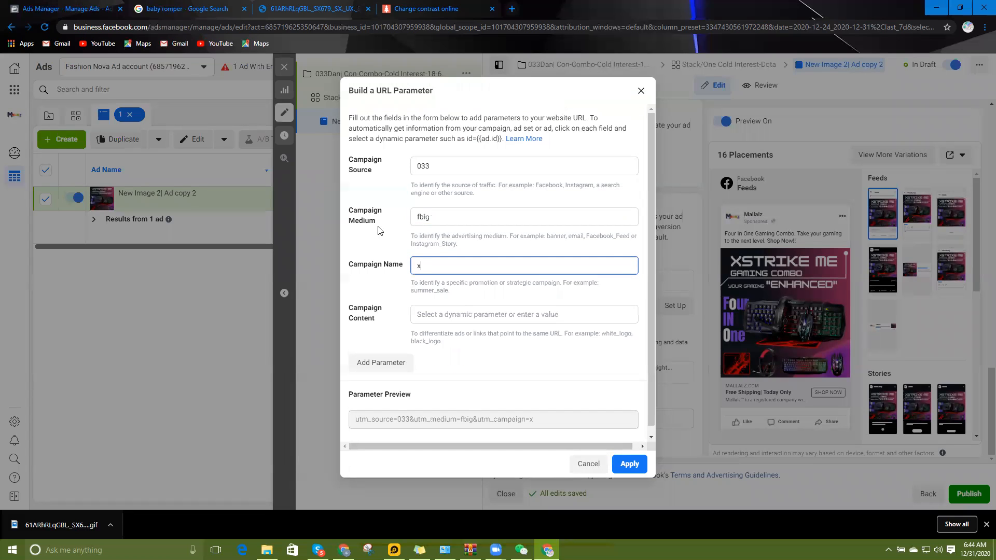
type("tri")
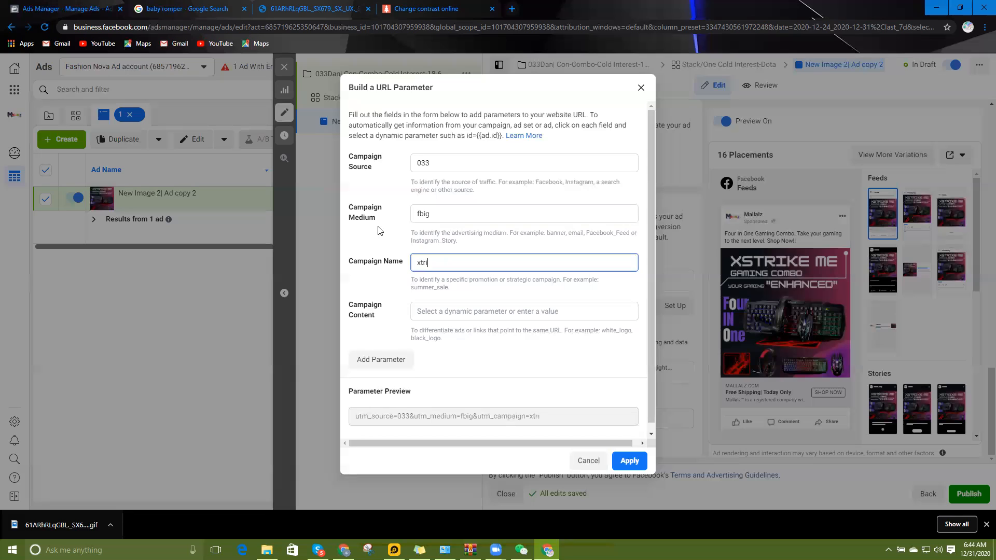
type("kene")
key("BackSpace")
type("me")
key("Tab")
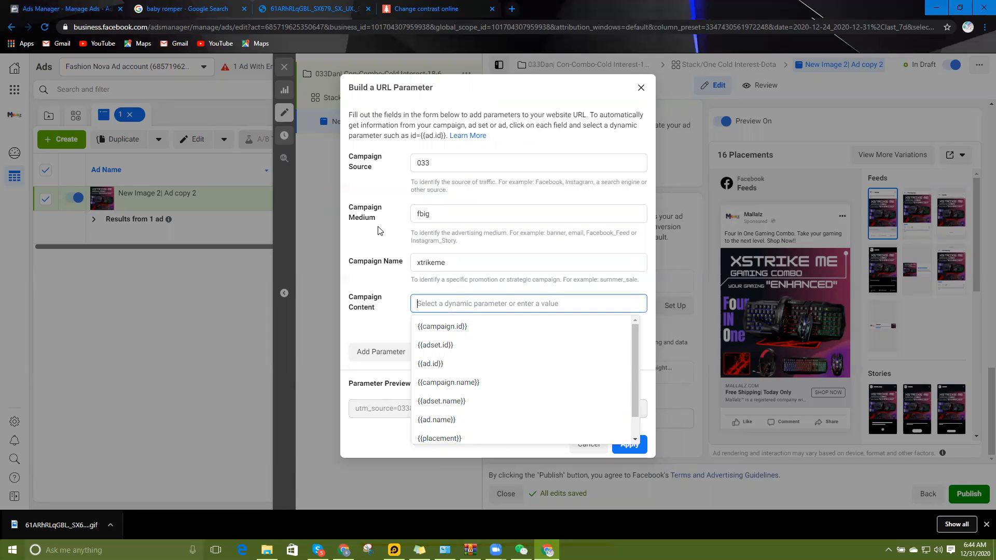
Set the campaign content to newimg1_newcopy1 and apply the URL parameters to the ad.
type("newimg1_")
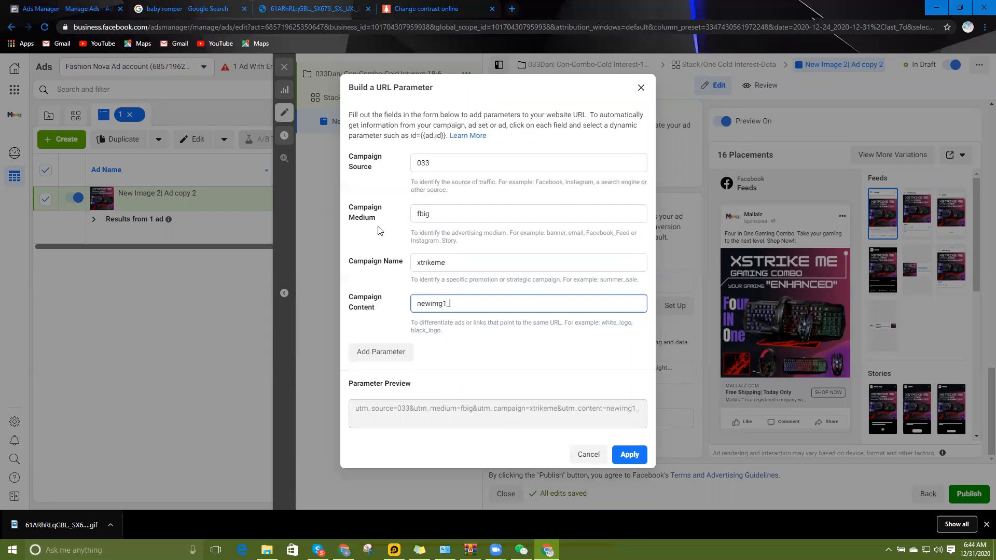
type("newcopy1")
left_click(629, 454)
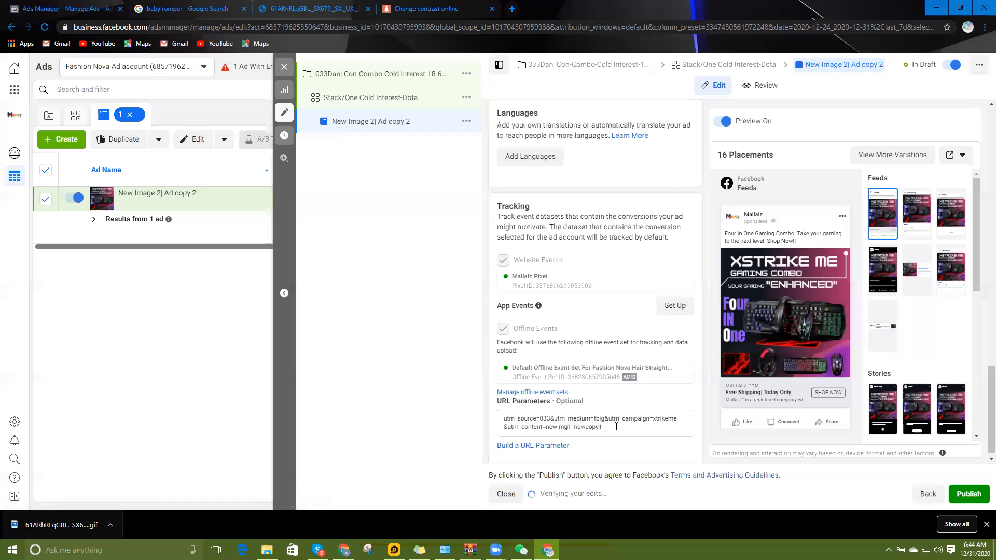
Open the Stack/One Cold Interest-Dota ad set and review its audience, placement and optimization settings.
left_click(389, 99)
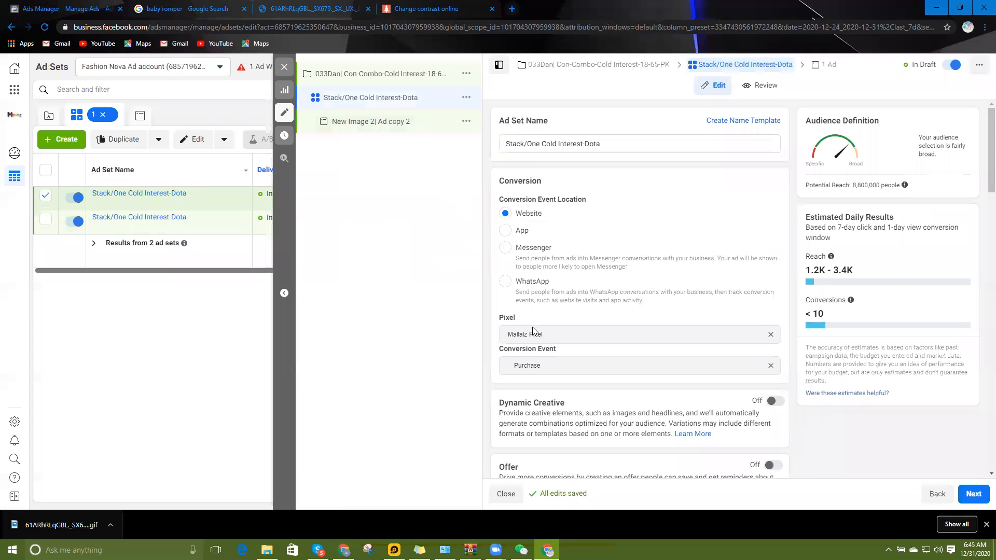
scroll(534, 332, "down", 12)
scroll(577, 342, "down", 3)
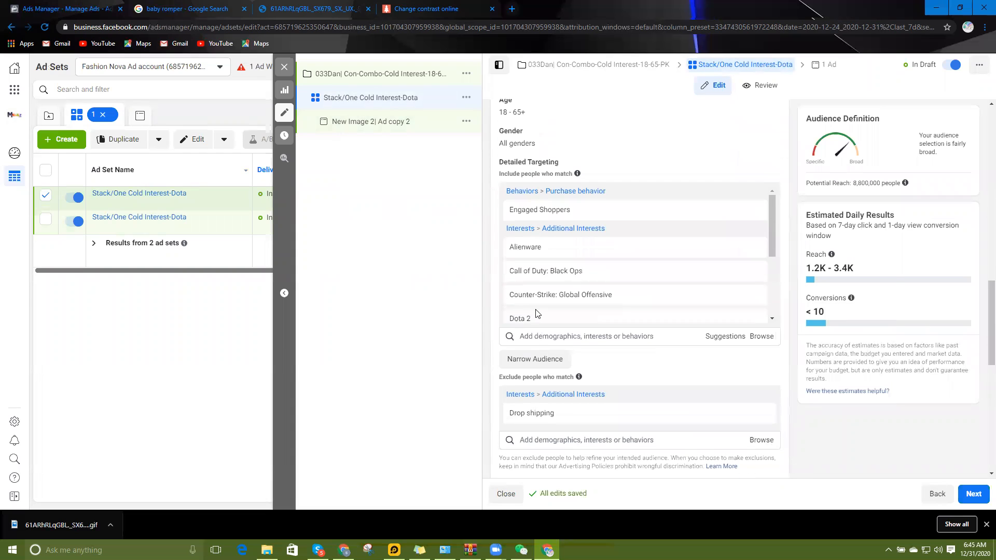
scroll(537, 270, "down", 1)
scroll(535, 295, "up", 1)
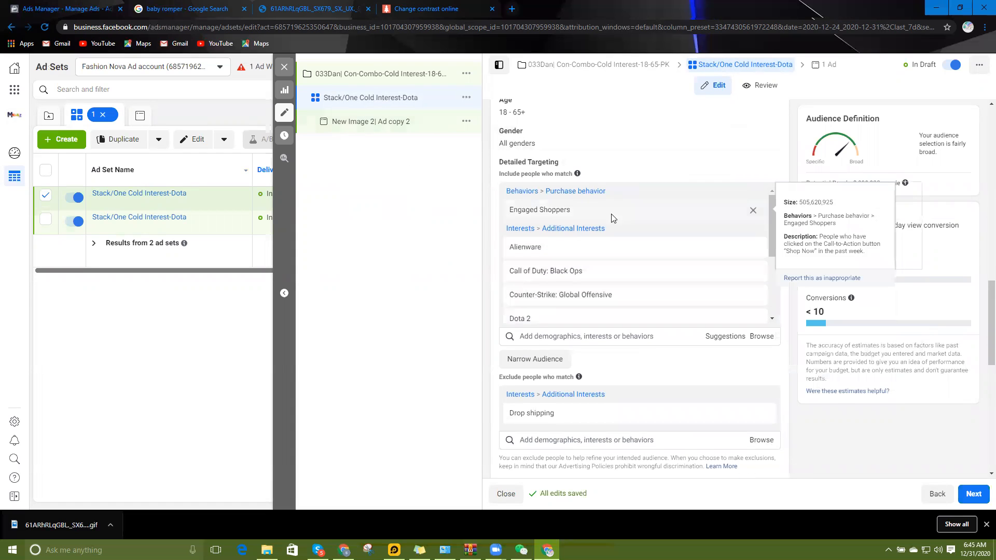
scroll(585, 369, "down", 5)
scroll(547, 389, "up", 15)
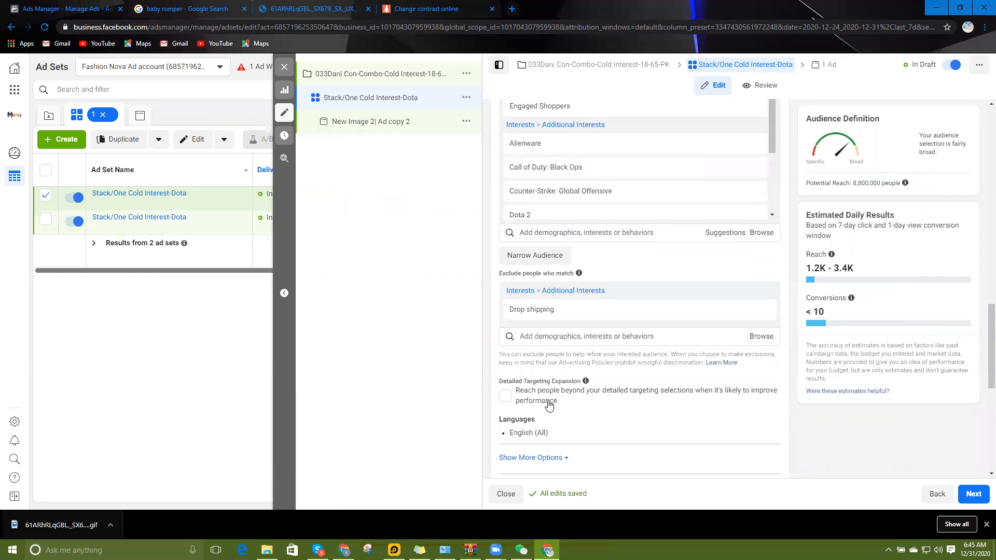
scroll(551, 384, "down", 8)
scroll(607, 291, "down", 10)
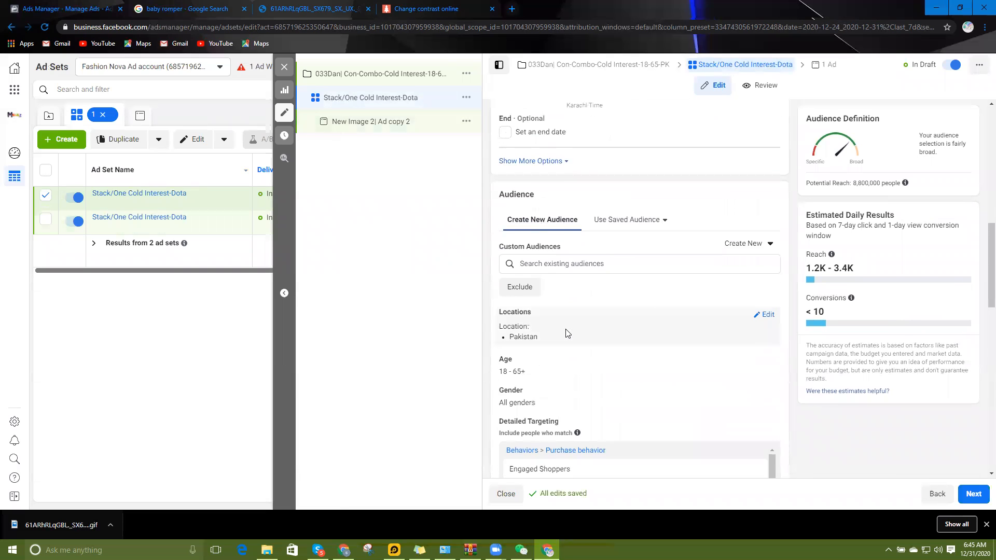
scroll(580, 412, "down", 7)
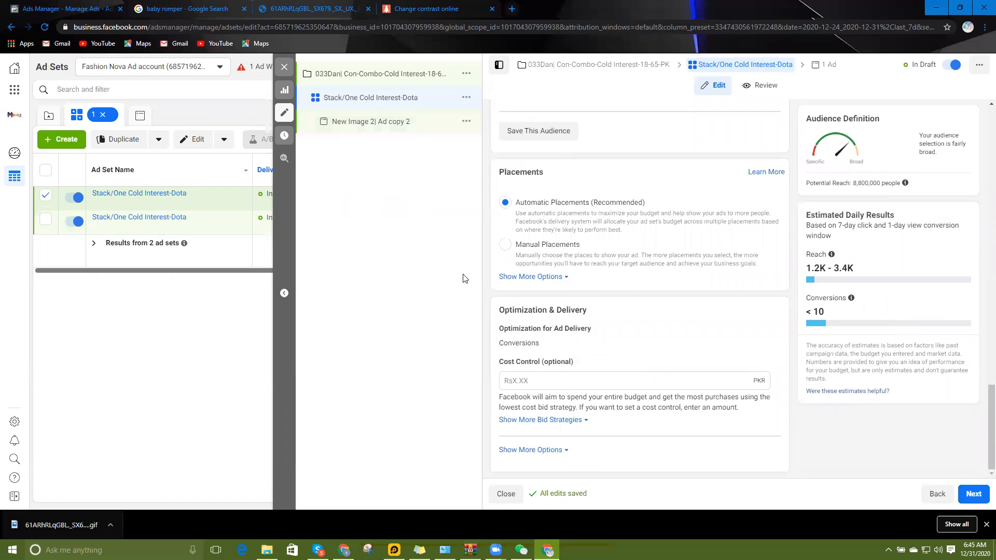
Examine the ad set's detailed targeting, including the included behaviors and interests and the excluded interests.
scroll(583, 284, "up", 5)
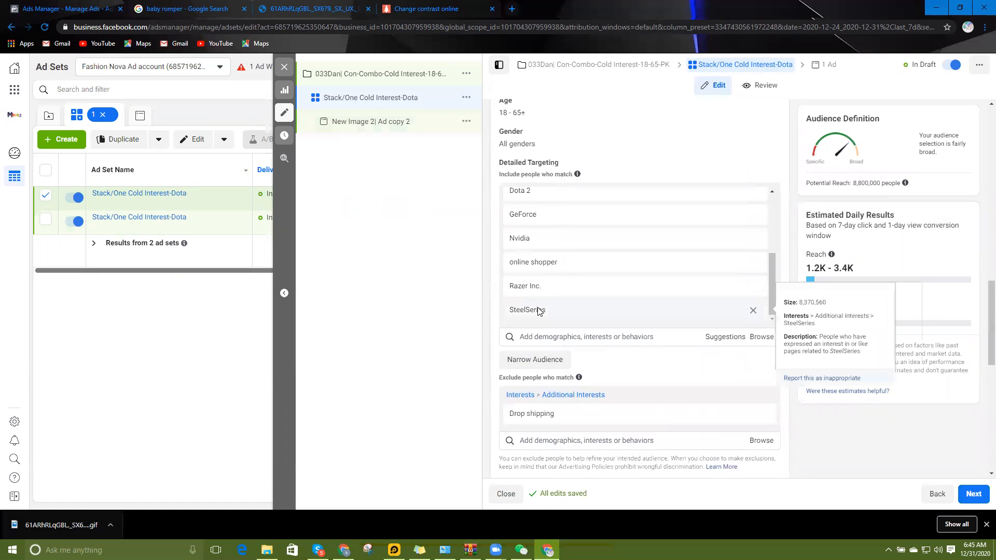
scroll(550, 309, "up", 5)
scroll(545, 254, "down", 3)
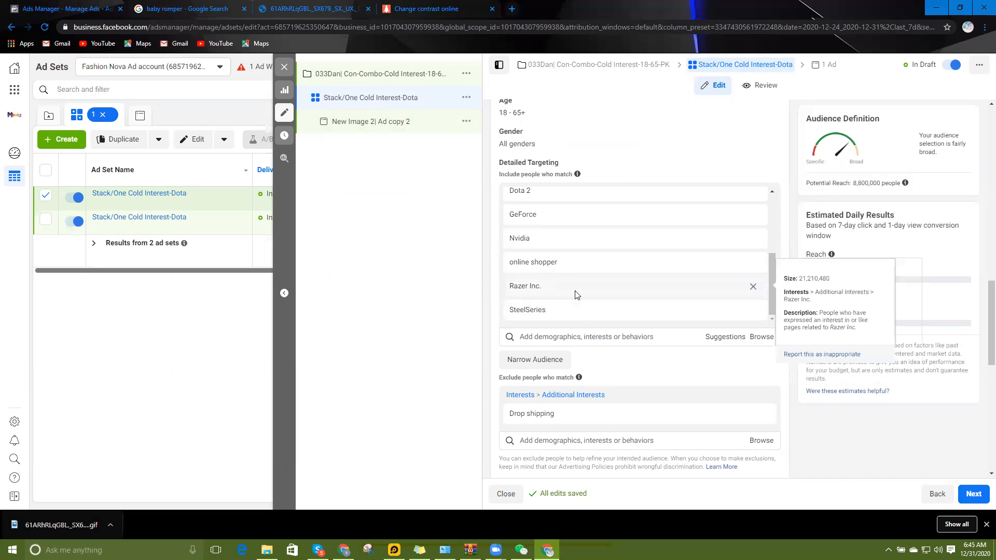
scroll(575, 294, "up", 1)
scroll(576, 294, "down", 1)
scroll(576, 294, "up", 2)
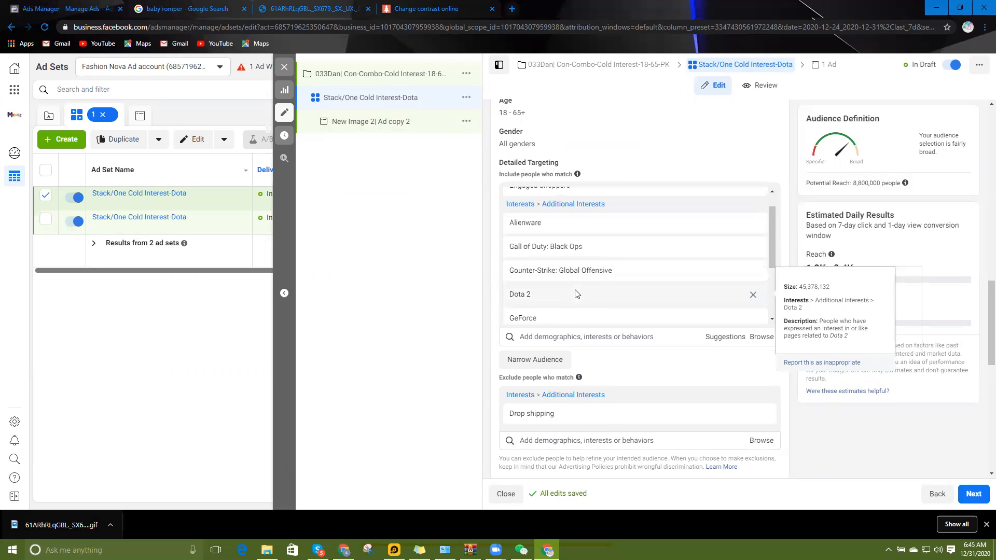
scroll(576, 294, "up", 1)
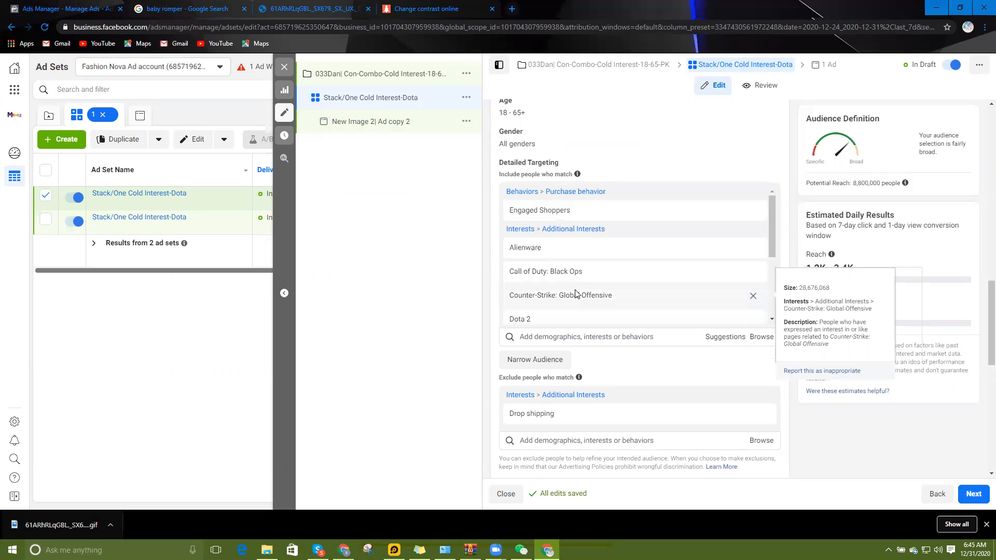
scroll(576, 294, "down", 1)
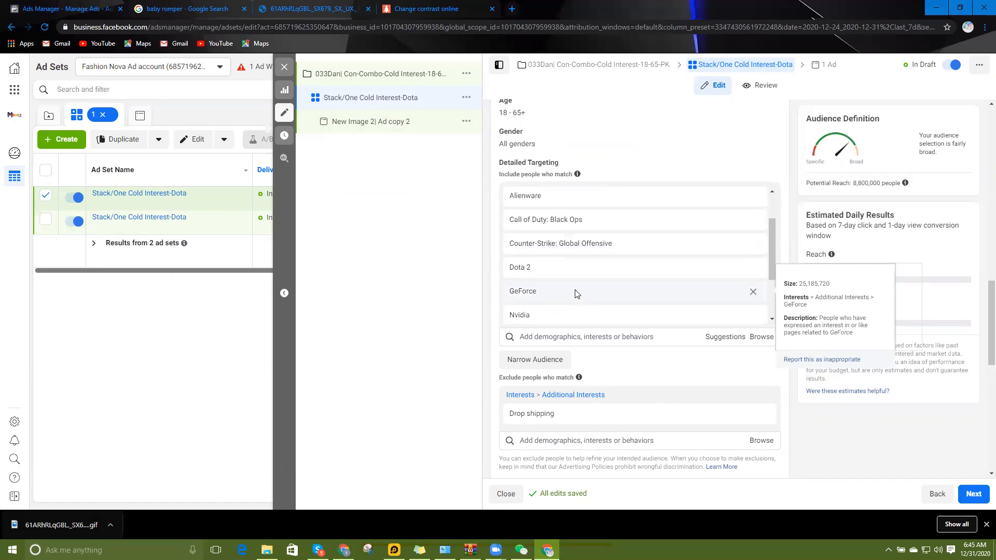
scroll(576, 294, "down", 1)
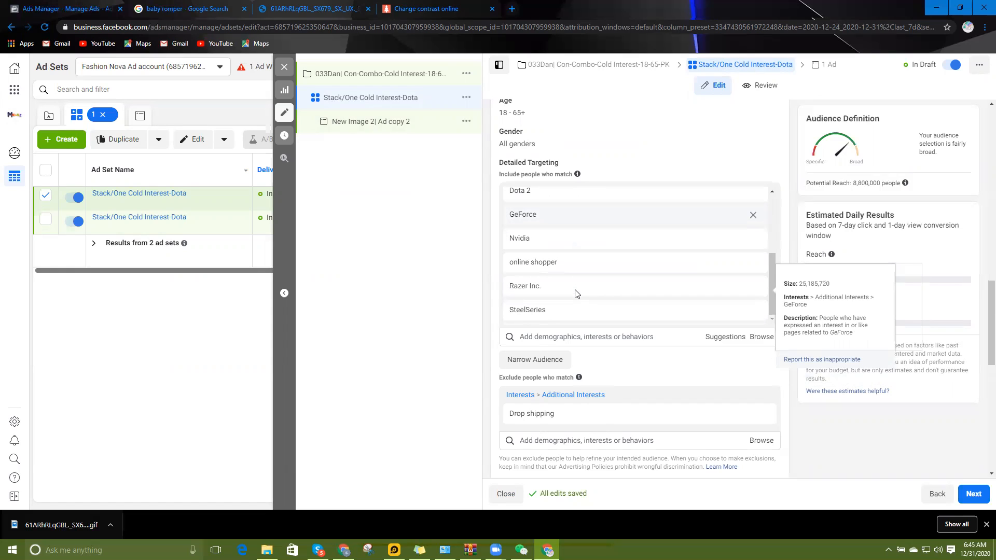
scroll(577, 294, "up", 3)
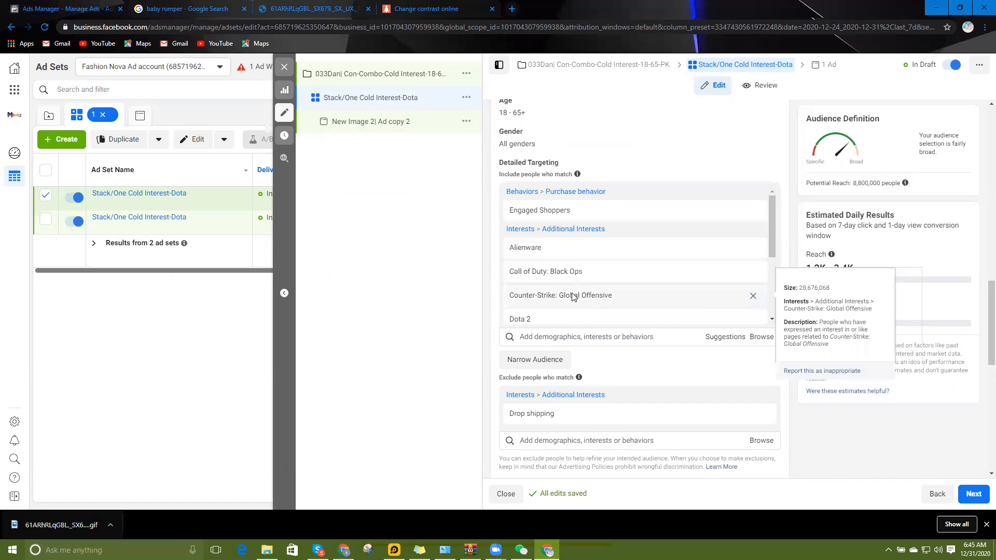
scroll(573, 296, "down", 3)
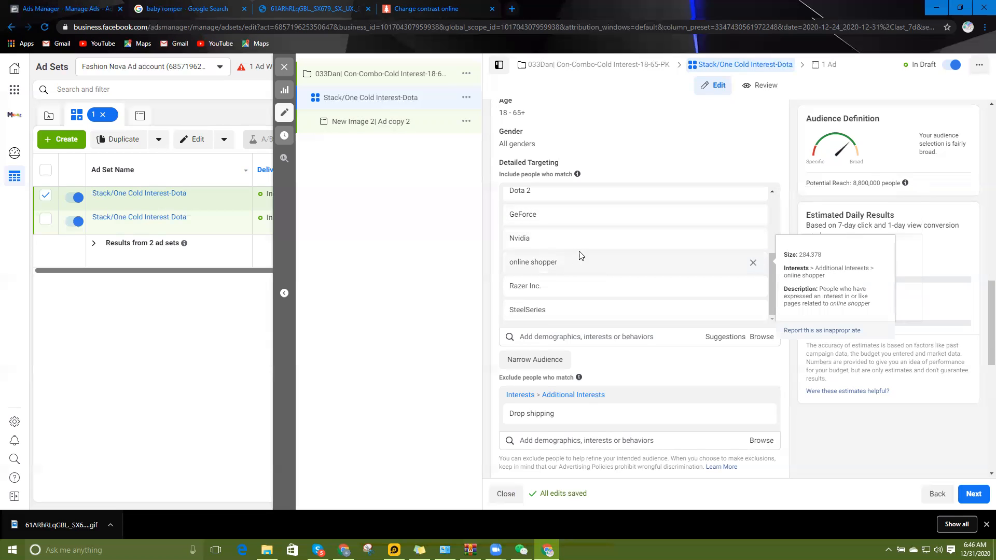
scroll(592, 248, "down", 2)
scroll(592, 248, "up", 2)
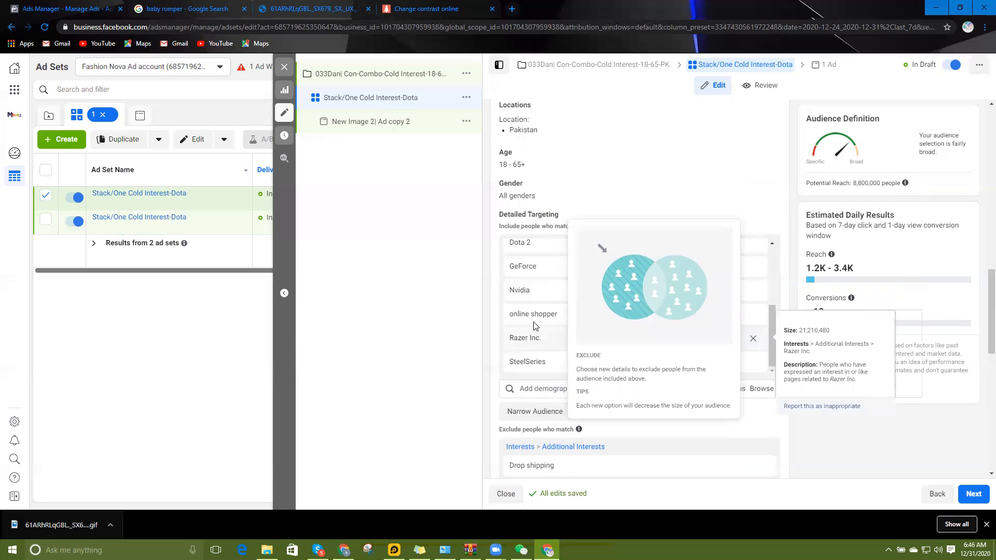
scroll(584, 289, "down", 3)
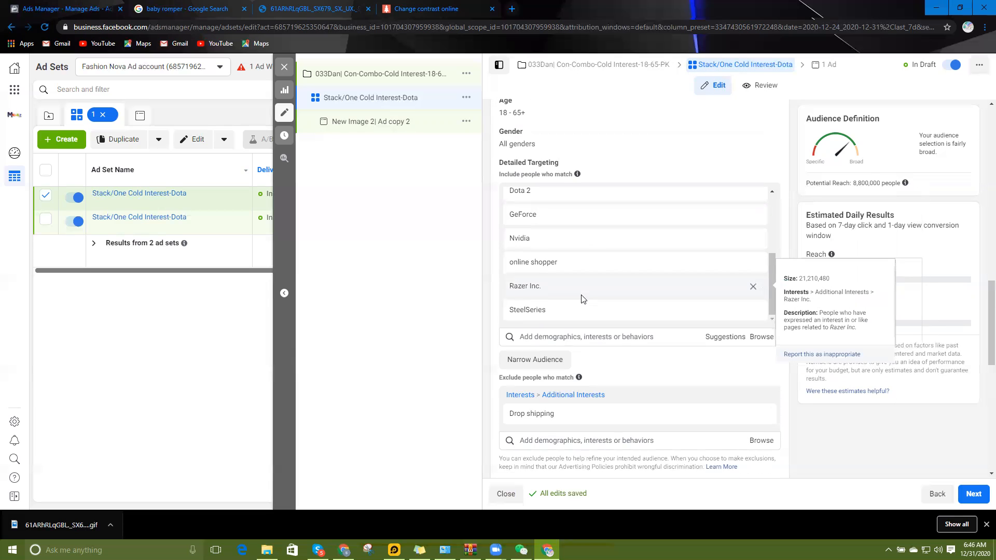
scroll(551, 312, "up", 3)
scroll(550, 312, "up", 5)
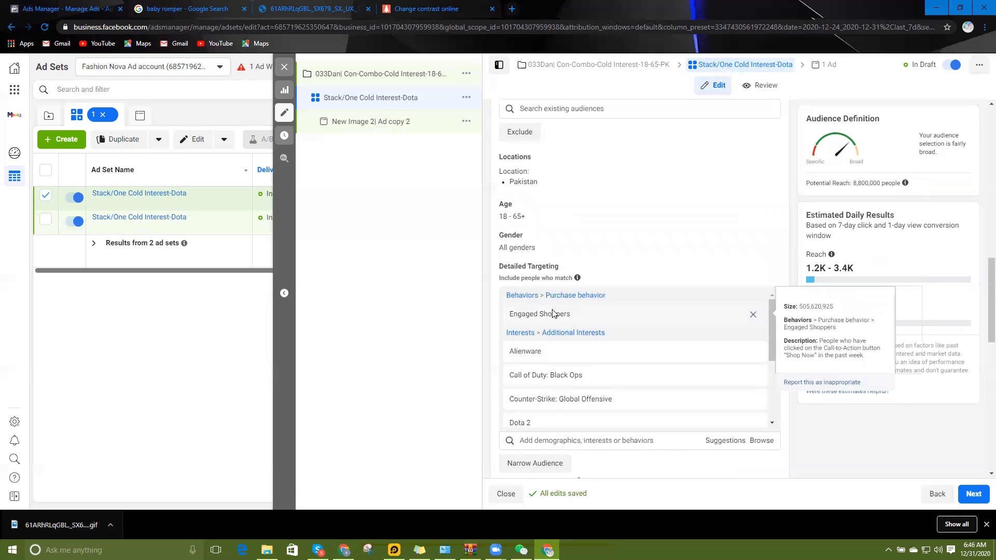
scroll(594, 262, "down", 1)
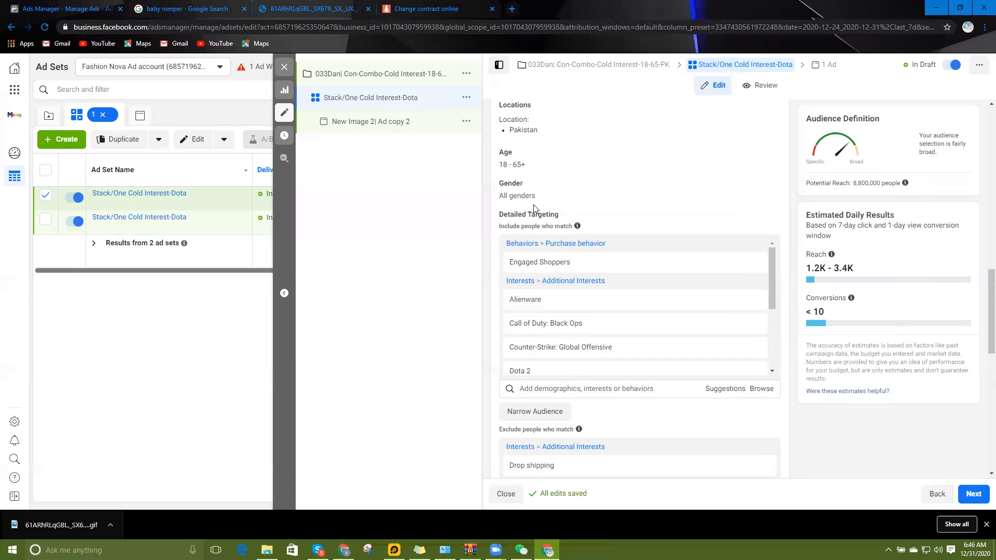
scroll(534, 208, "down", 1)
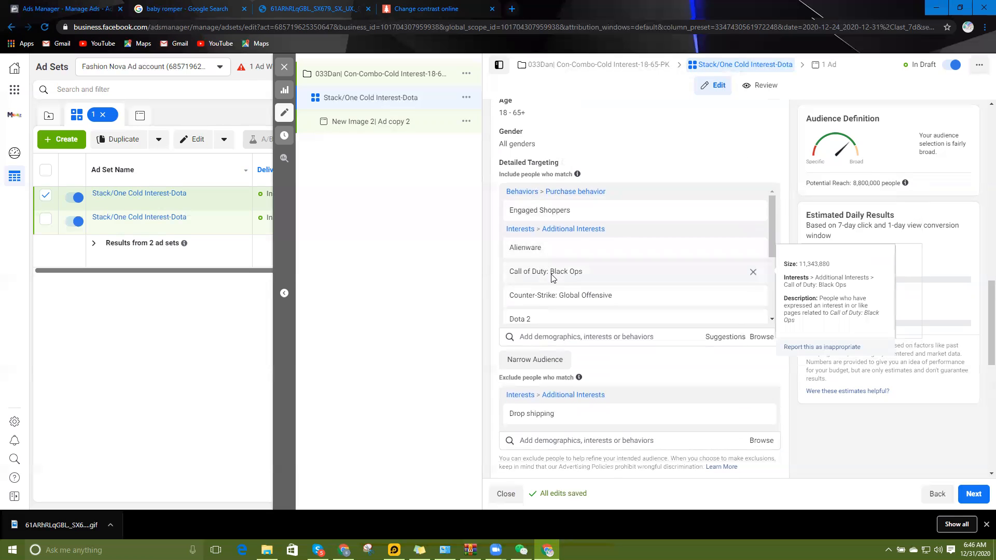
scroll(550, 259, "down", 5)
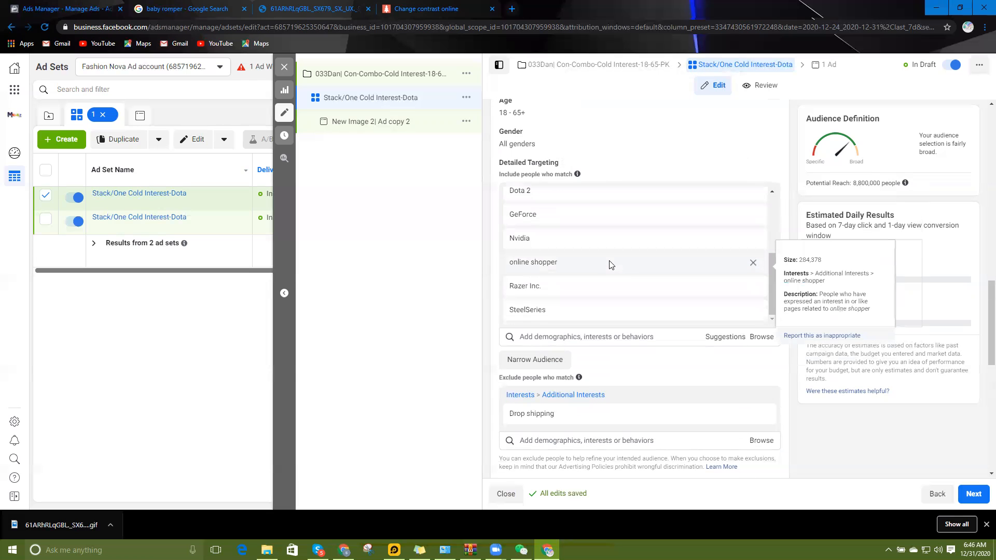
scroll(607, 280, "down", 2)
scroll(601, 322, "up", 6)
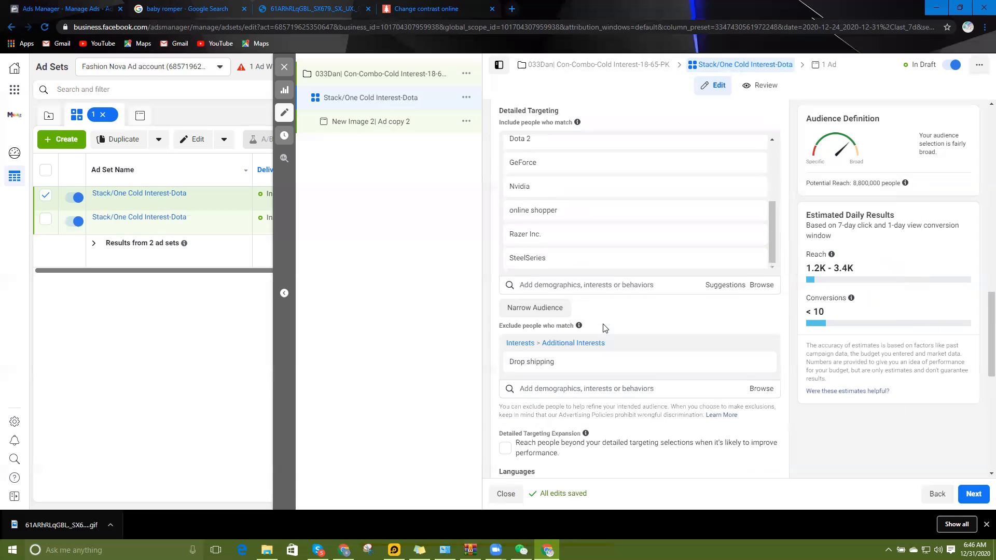
scroll(599, 323, "up", 10)
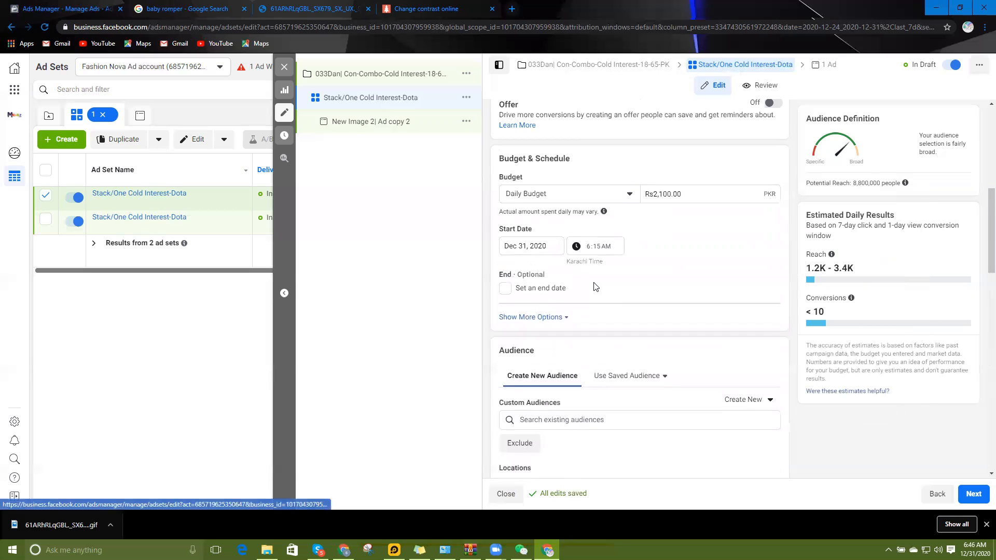
scroll(596, 287, "up", 5)
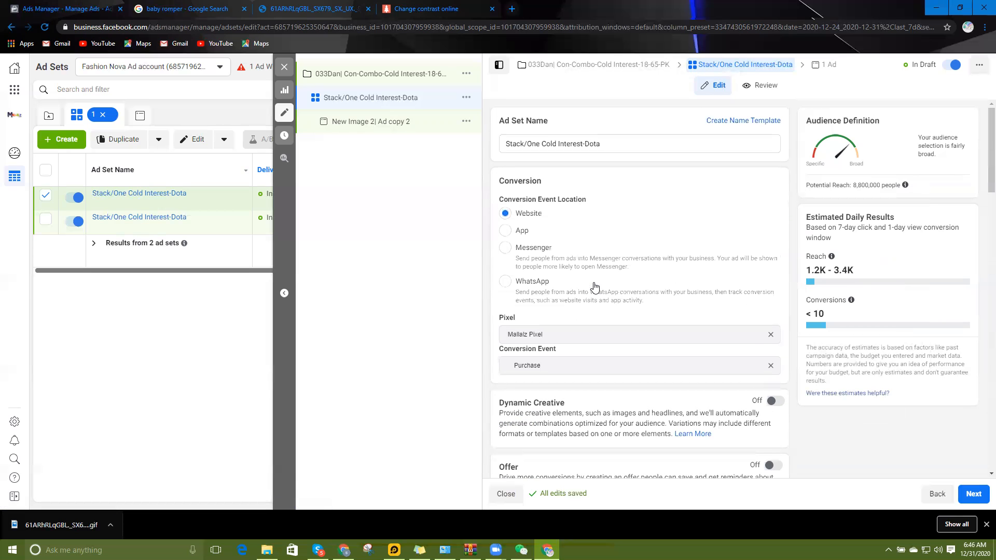
Close the ad set editor and open the draft campaign 033Dan| Con-Combo-Cold Interest-18-65-PK - Copy for editing.
left_click(285, 67)
left_click(521, 275)
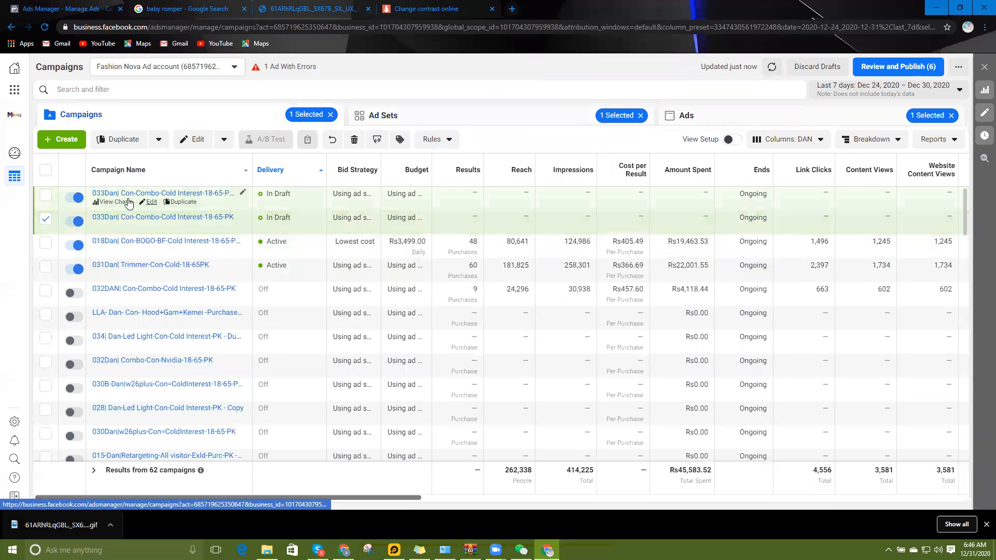
left_click(154, 198)
left_click(233, 122)
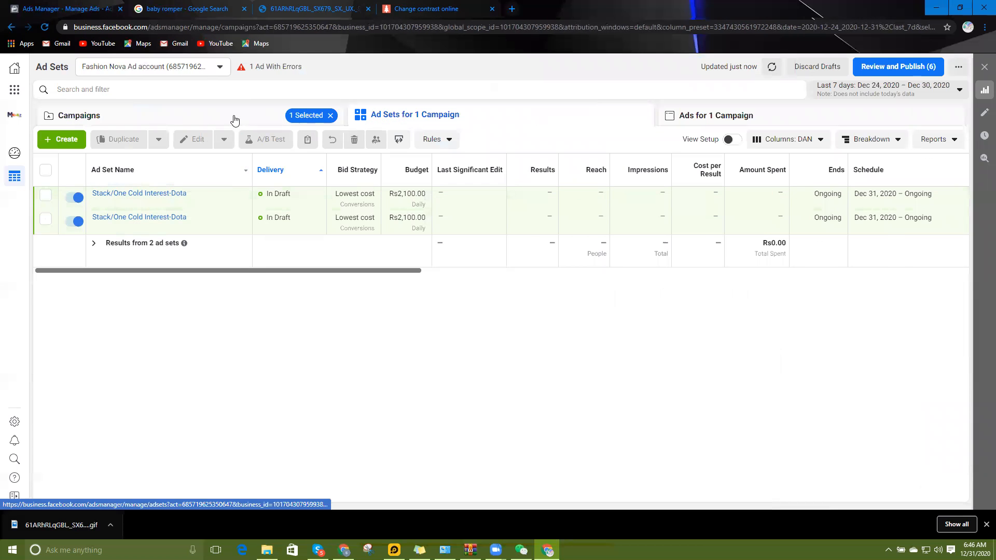
left_click(150, 201)
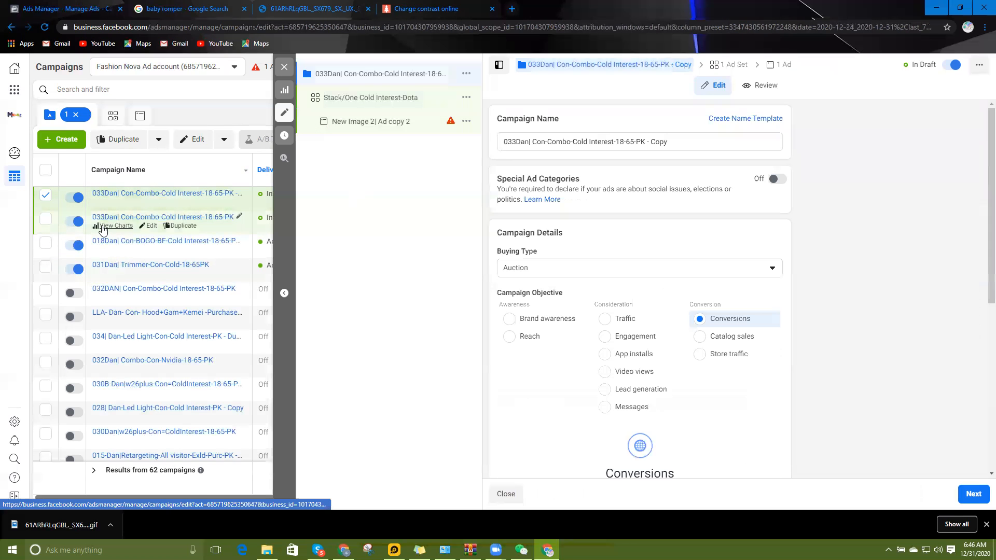
Rename the duplicated campaign to 033BDan| Con-Combo-Cold Interest-18-65-PK - Copy.
left_click(397, 123)
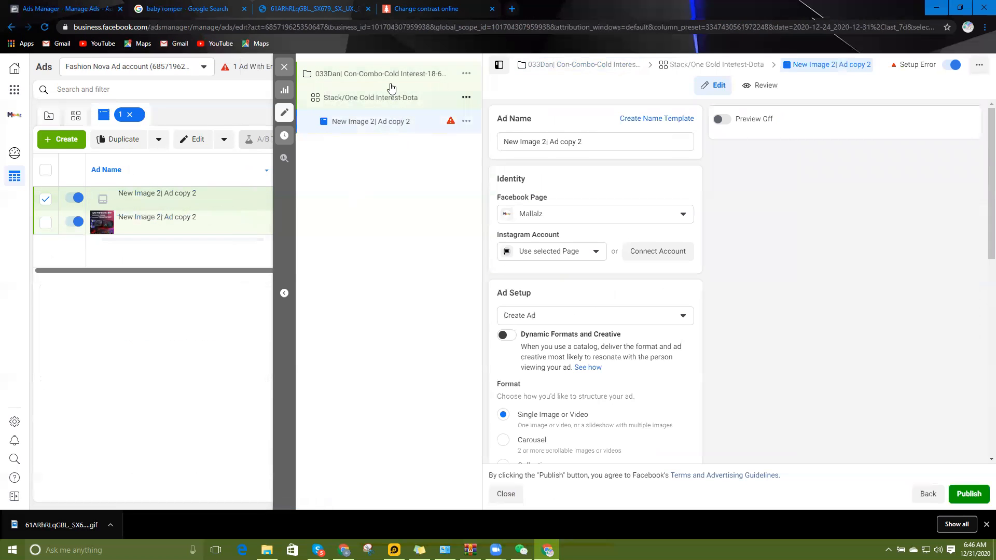
left_click(394, 78)
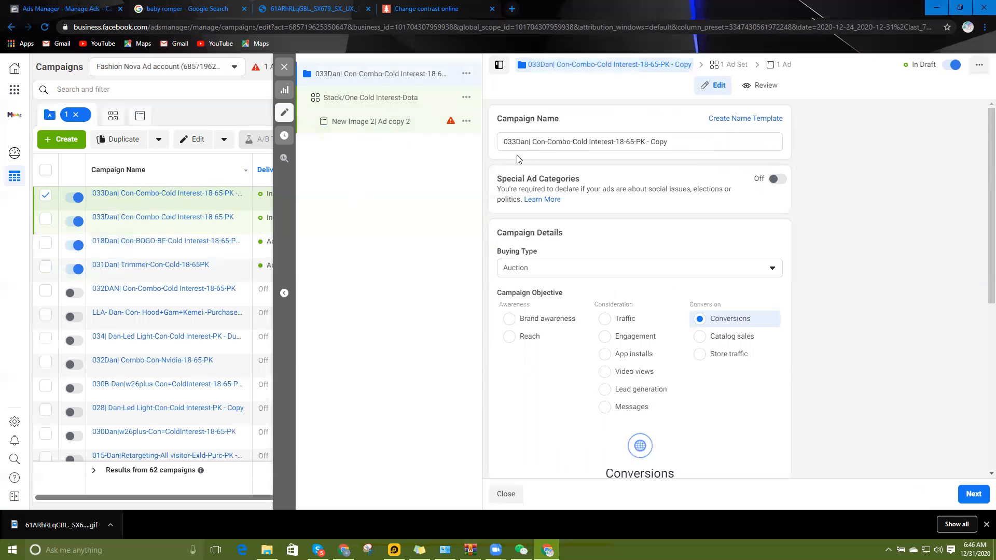
left_click(516, 141)
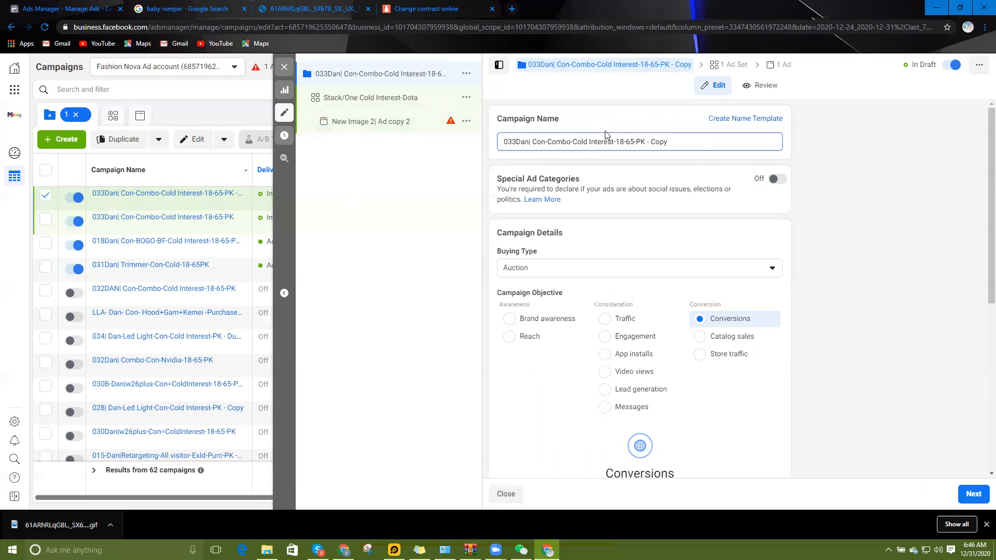
type("B")
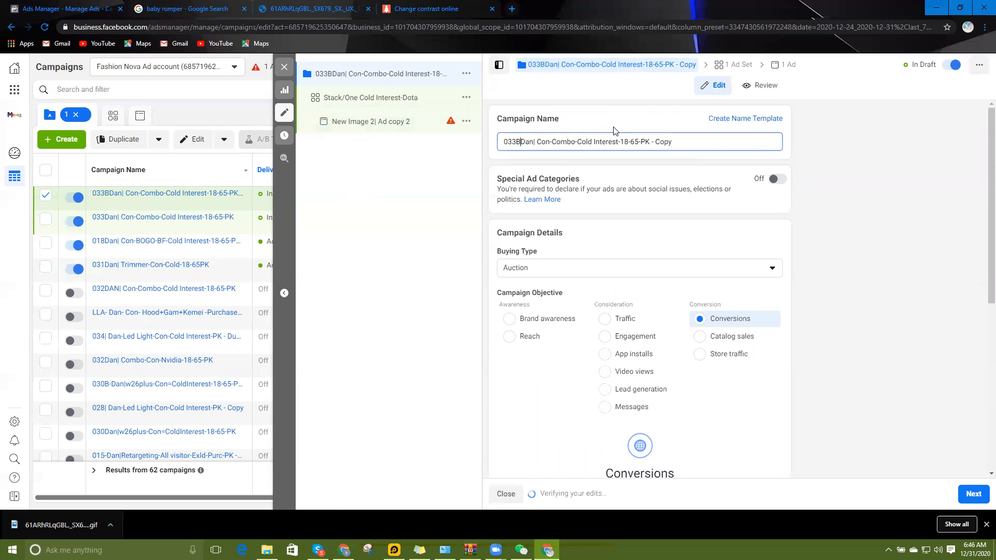
Rename the ad set in the 033BDan campaign to Cold Interest| Nvidia.
left_click(372, 97)
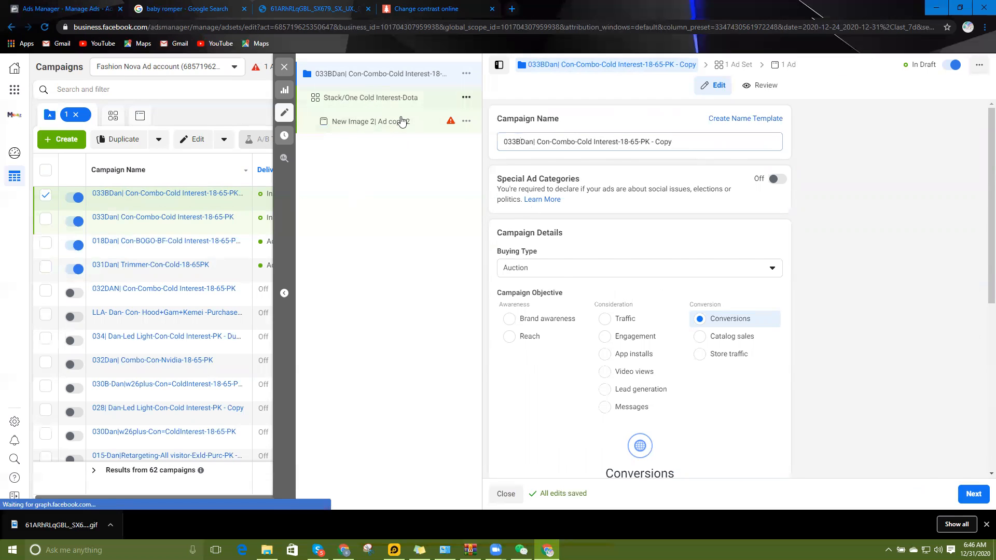
left_click_drag(599, 143, 476, 144)
key("BackSpace")
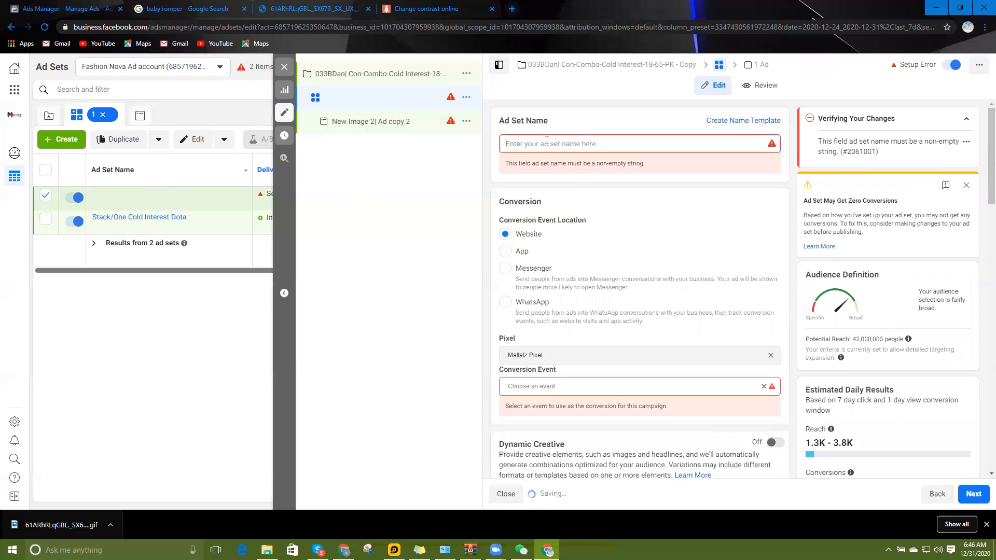
type("Nvidi")
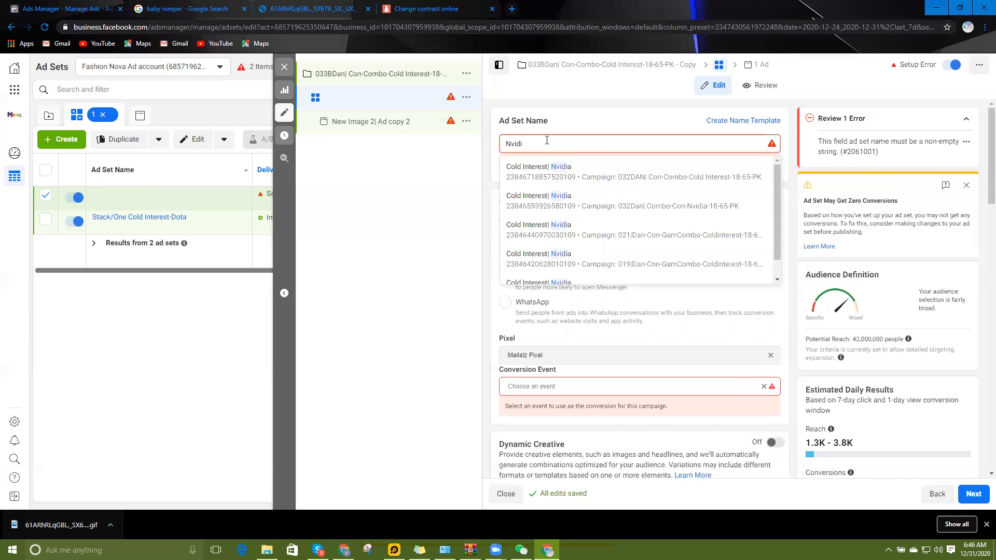
type("a")
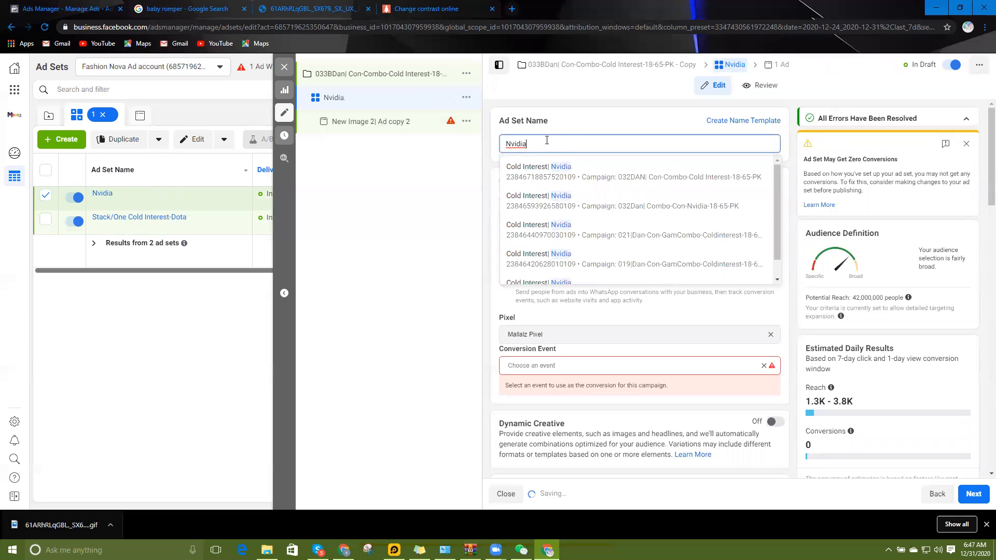
key("ctrl+a")
type("Cold Ibn")
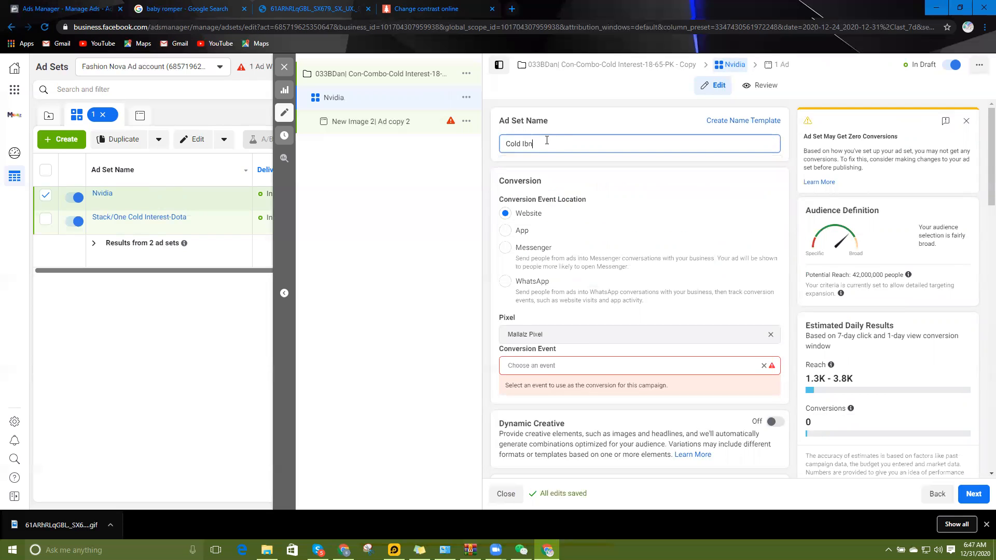
key("BackSpace")
key("BackSpace")
type("nterest")
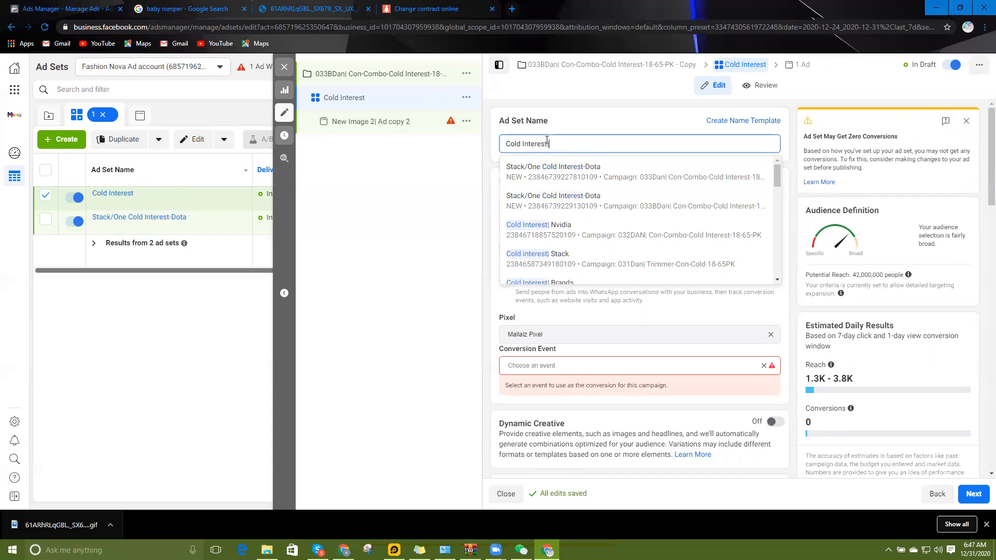
type("| Nvidia")
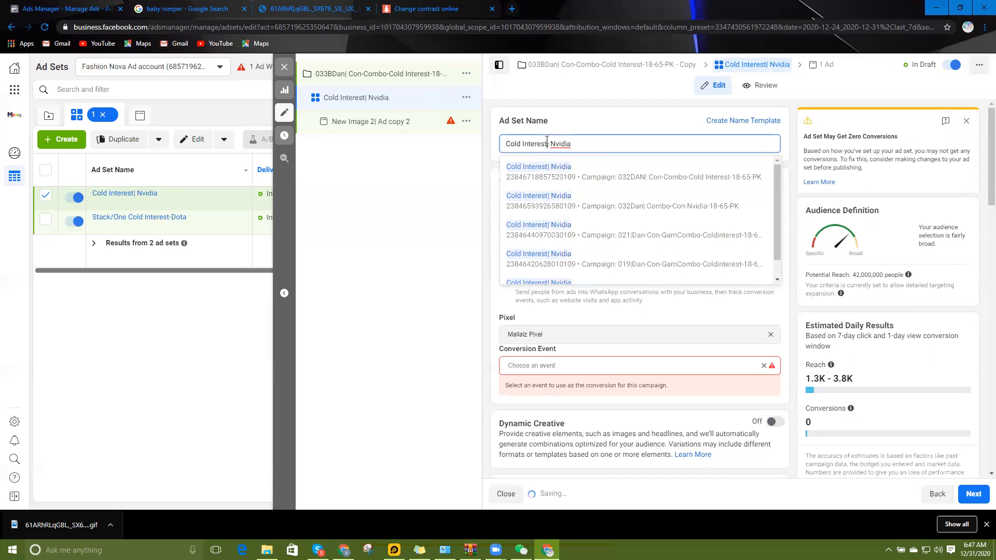
left_click(614, 127)
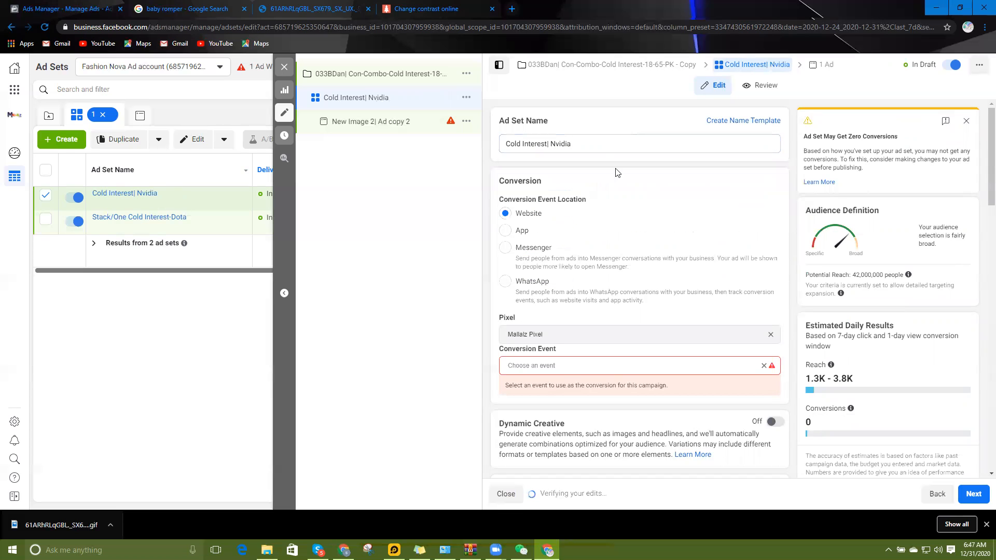
Set the Cold Interest| Nvidia ad set's conversion event to Purchase.
left_click(566, 369)
scroll(575, 397, "down", 2)
left_click(559, 396)
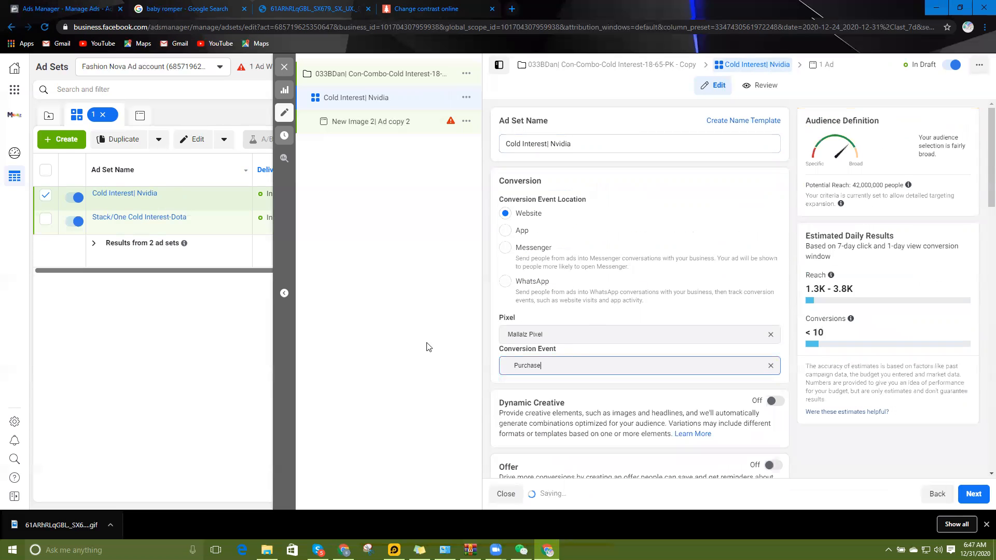
Review the ad set's budget, schedule and audience, and check the campaign's budget optimization setting.
scroll(490, 217, "down", 4)
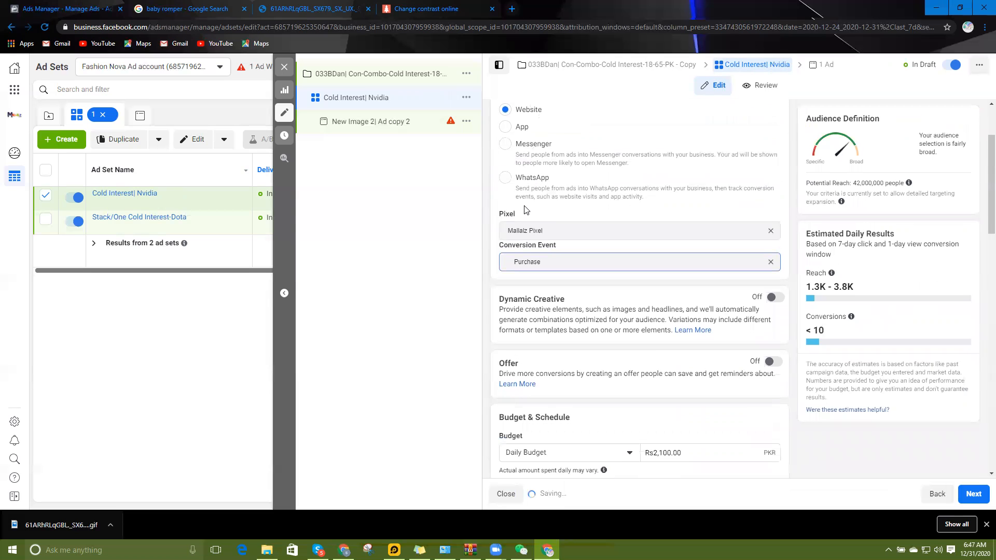
scroll(496, 220, "down", 4)
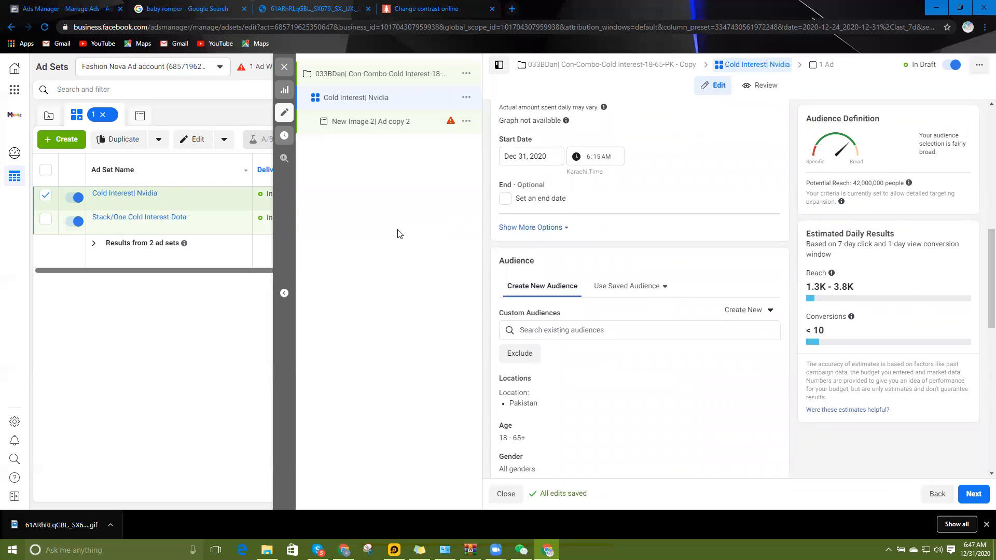
scroll(527, 264, "up", 8)
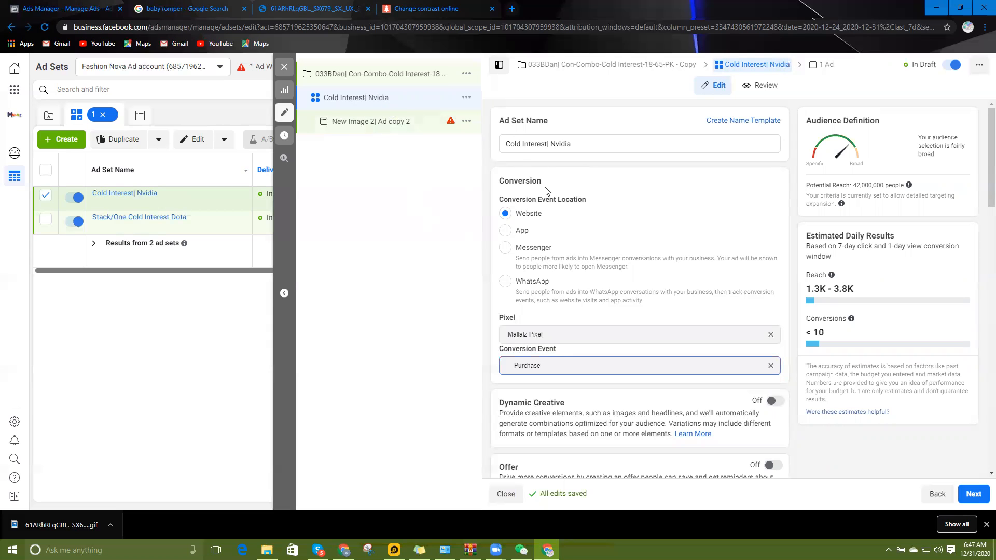
left_click(406, 79)
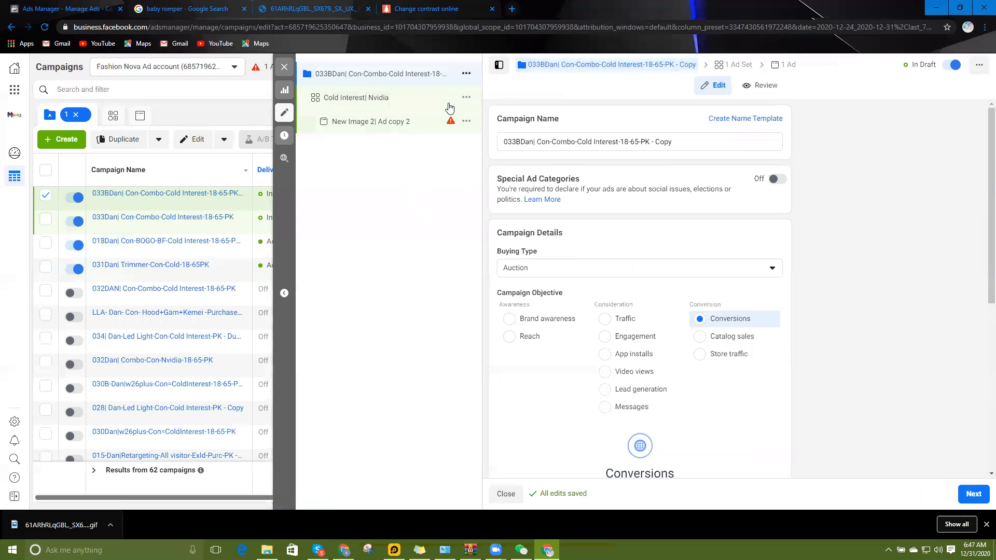
scroll(588, 436, "down", 6)
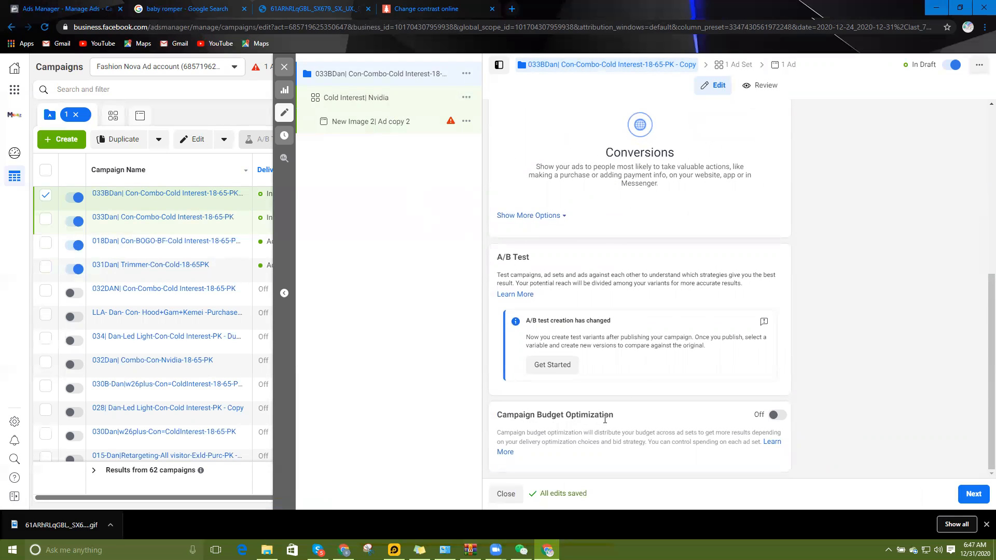
Turn off detailed targeting expansion for the Cold Interest| Nvidia ad set and add Nvidia as its targeted interest.
left_click(392, 101)
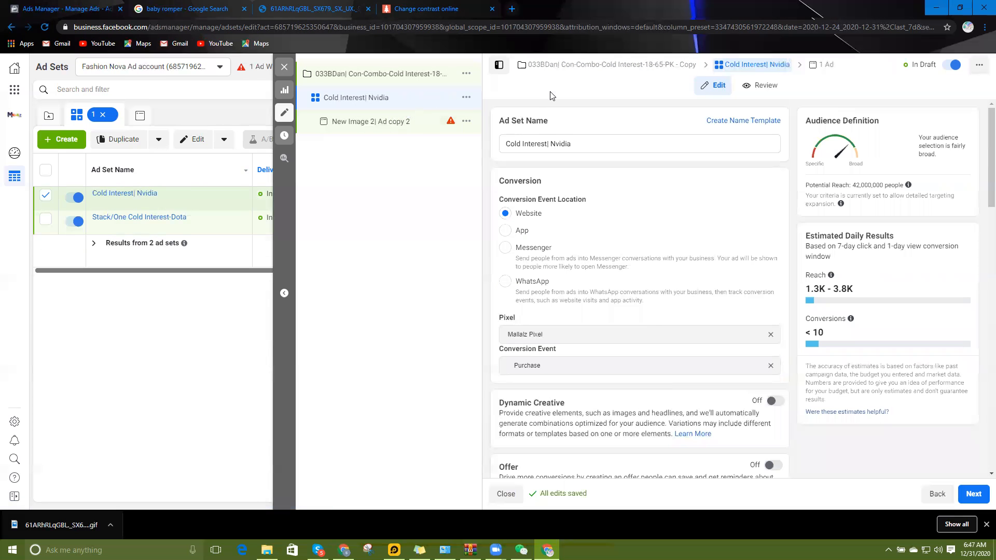
scroll(592, 329, "down", 7)
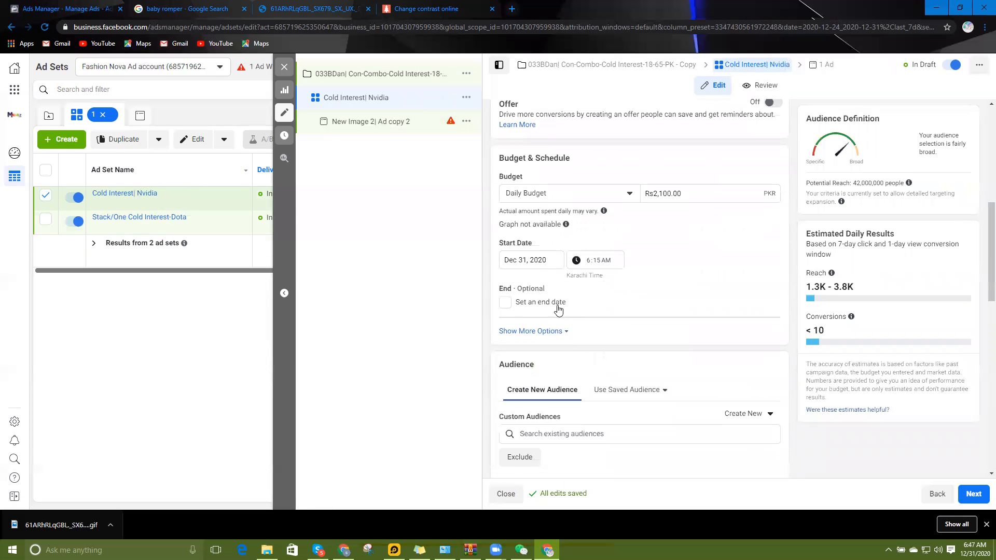
scroll(563, 305, "down", 5)
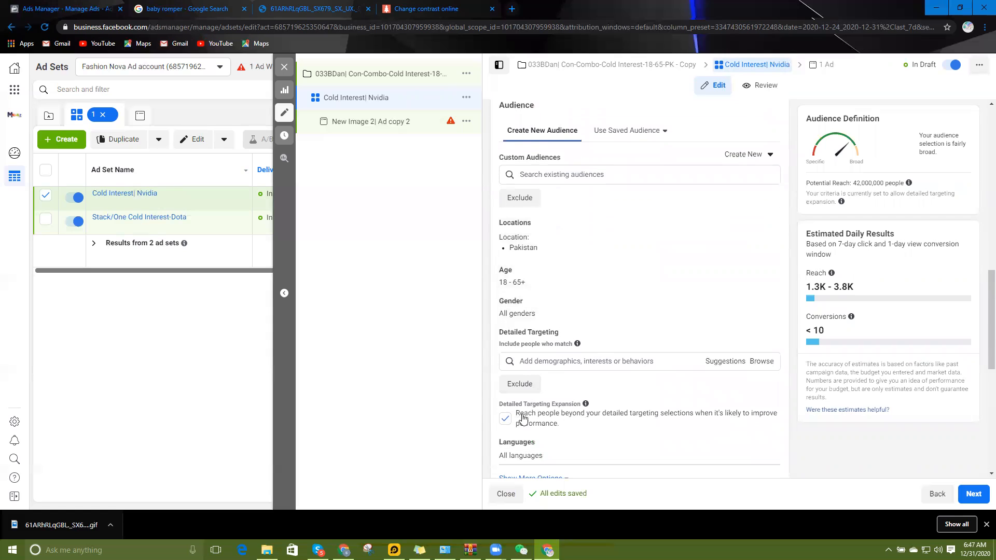
left_click(506, 419)
left_click(549, 361)
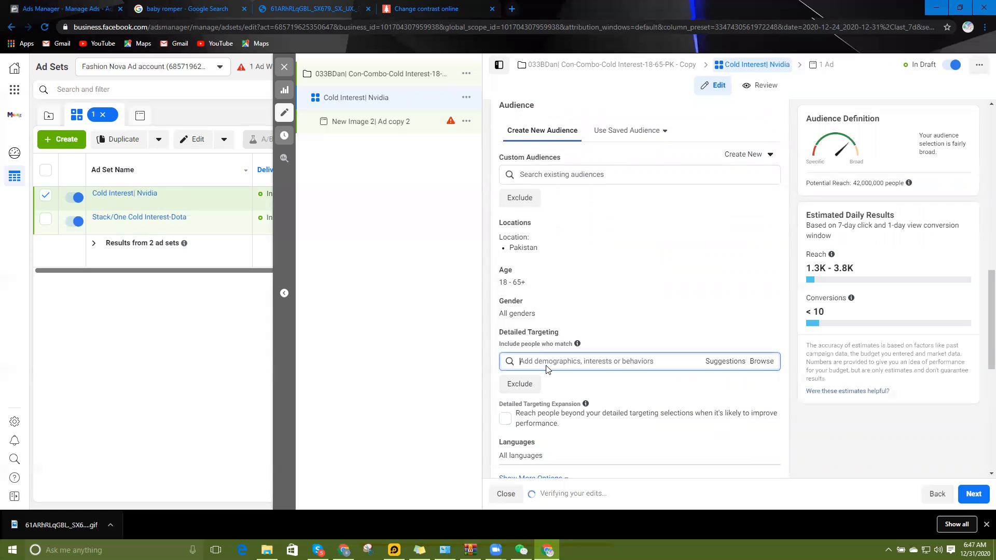
type("nvidia")
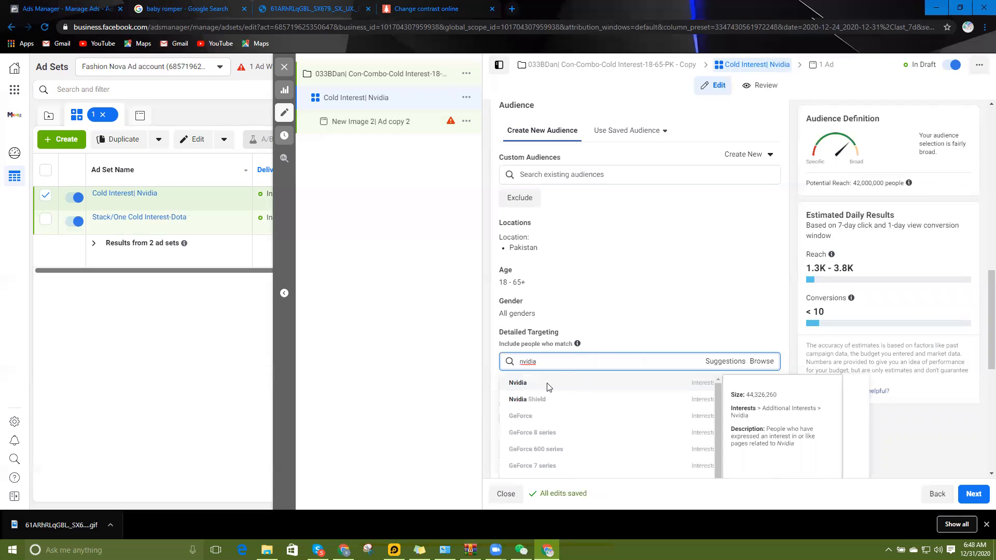
left_click(549, 384)
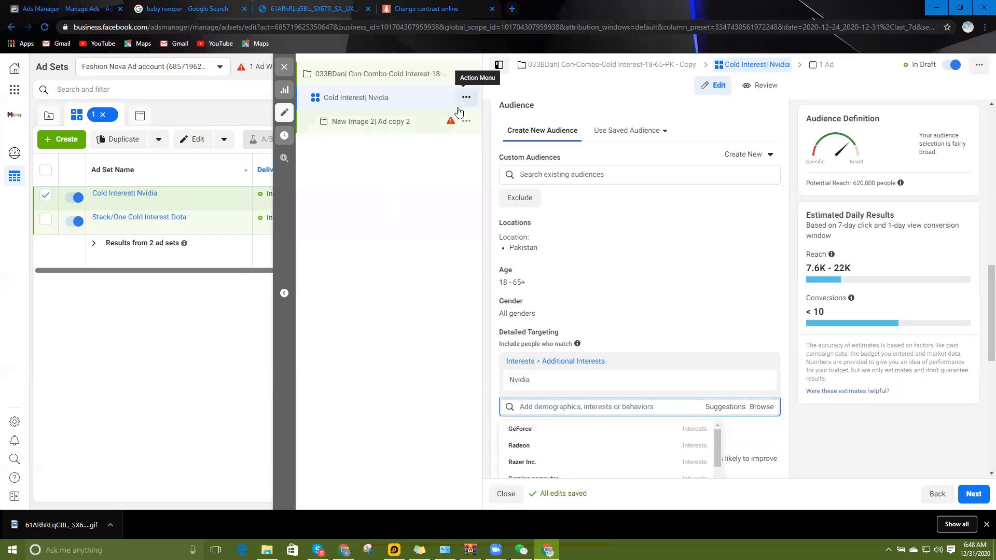
left_click(432, 246)
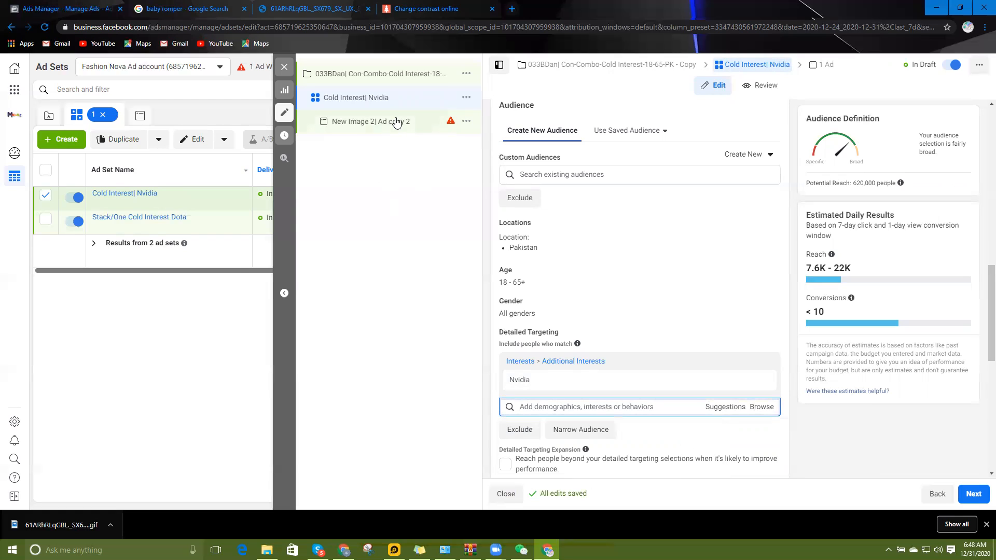
Duplicate the Cold Interest| Nvidia ad set four times within the original campaign.
left_click(466, 100)
left_click(506, 133)
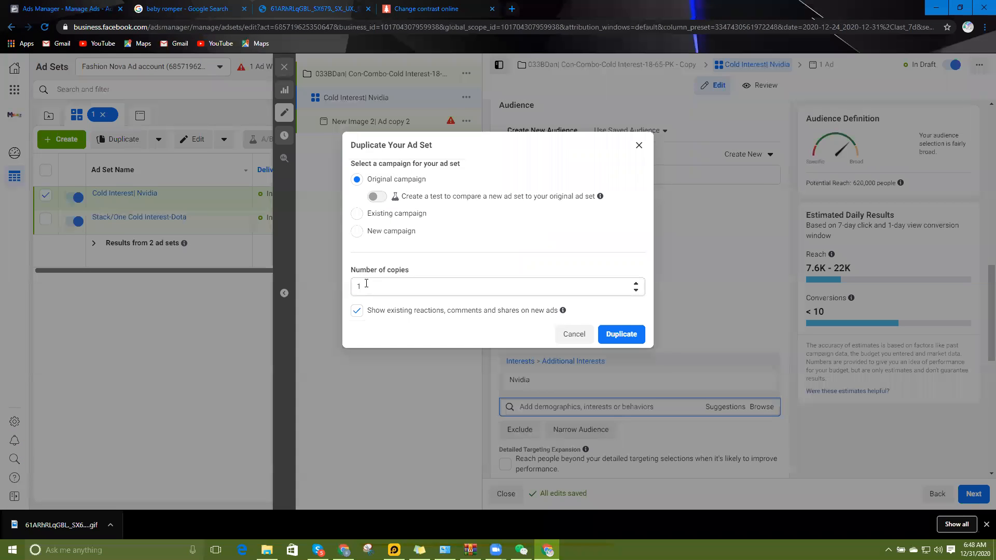
double_click(351, 285)
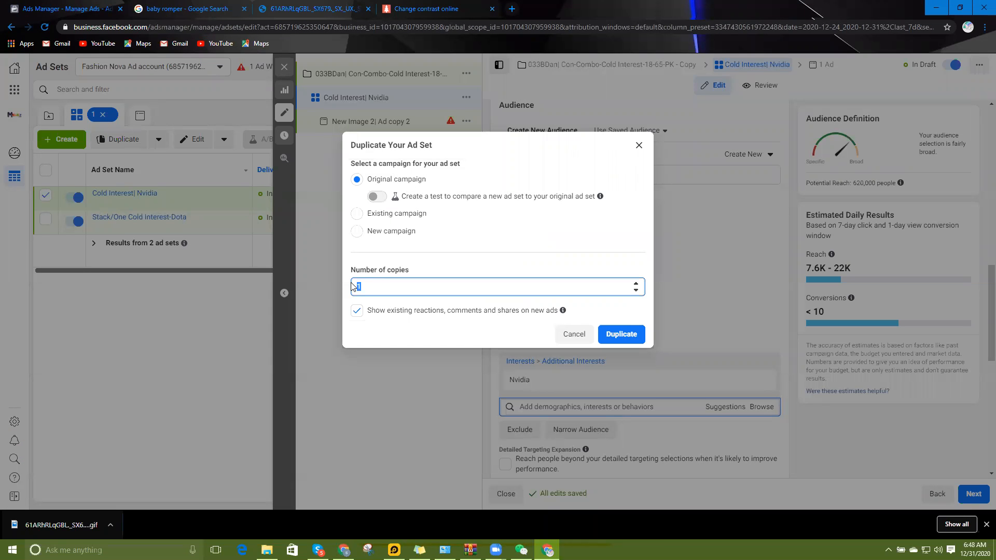
left_click(617, 334)
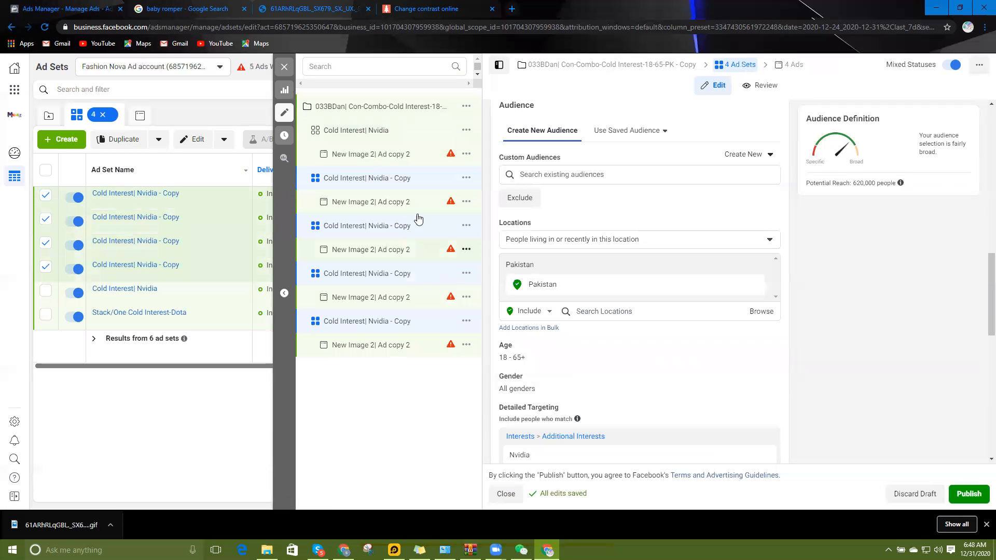
Rename the first copied ad set to Cold Interest| Geforce.
left_click(396, 181)
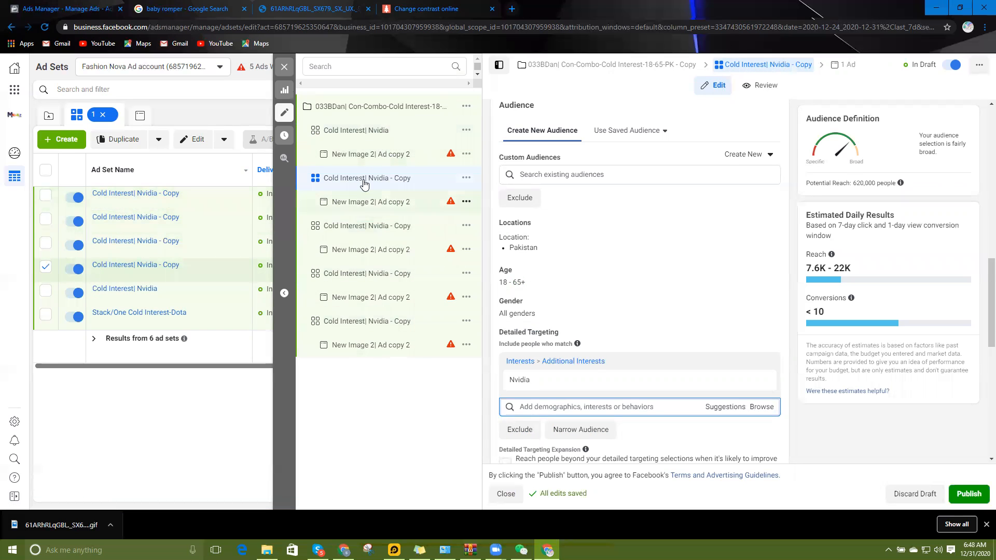
scroll(621, 340, "up", 4)
scroll(621, 340, "up", 6)
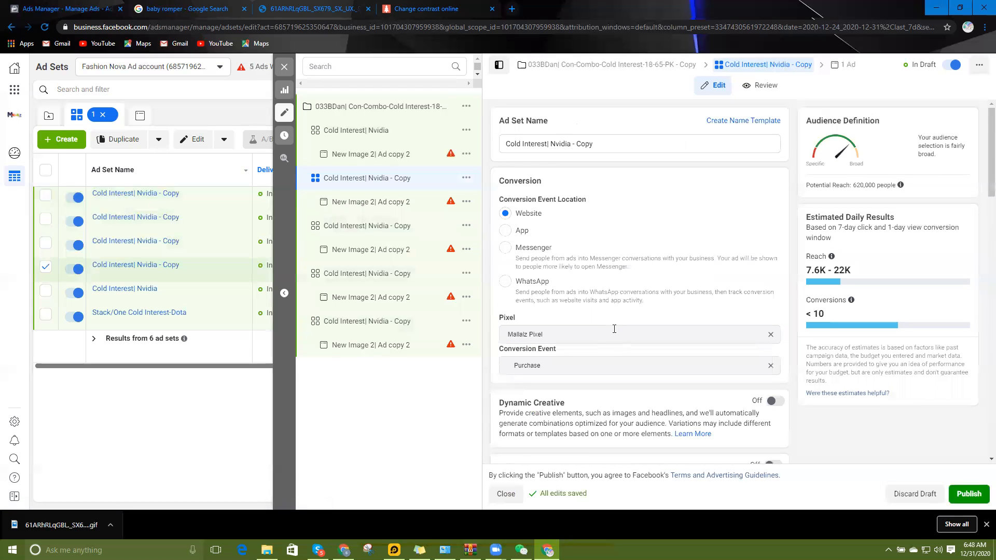
left_click_drag(604, 146, 562, 144)
type("Geforce")
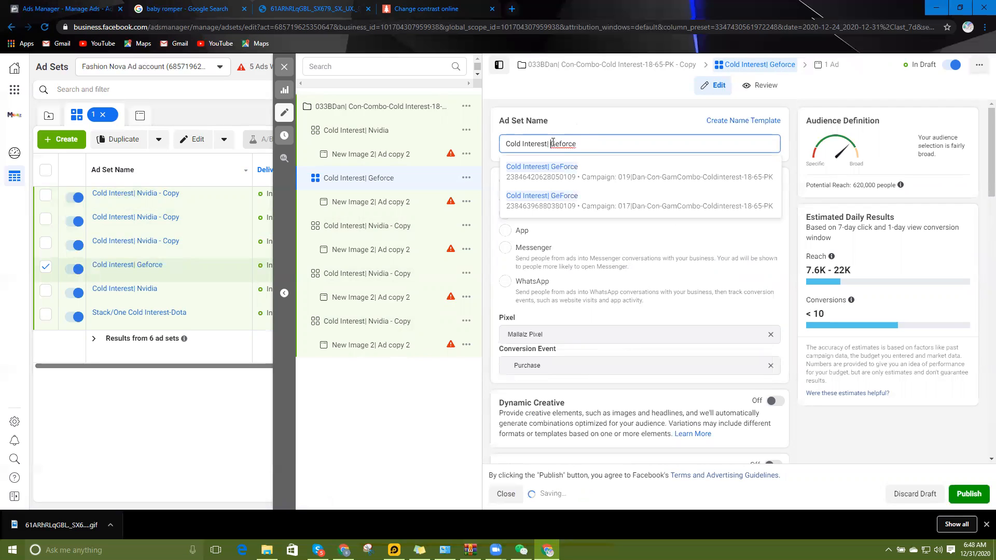
left_click(572, 130)
Replace the Nvidia interest with GeForce in the Cold Interest| Geforce ad set's detailed targeting.
scroll(623, 337, "down", 6)
scroll(537, 369, "down", 7)
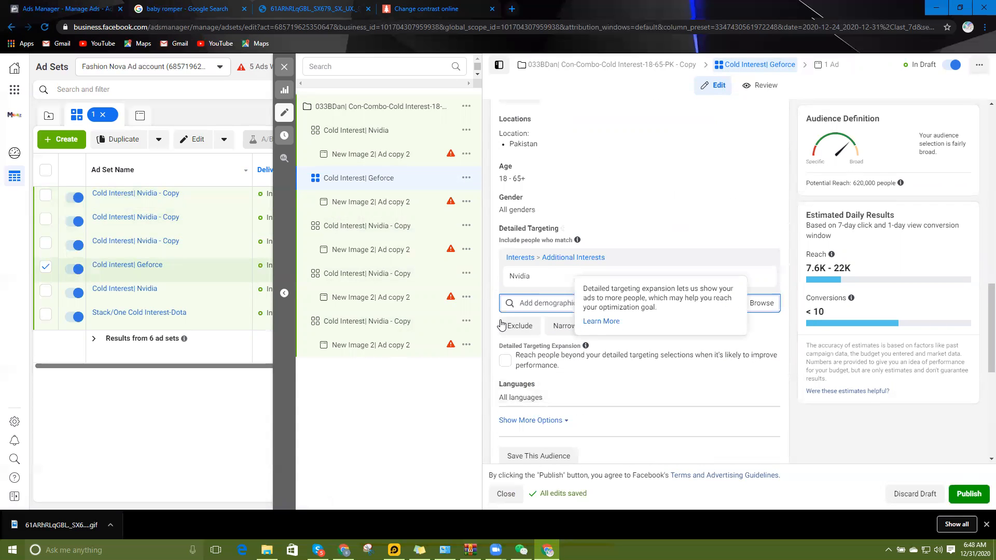
left_click(728, 307)
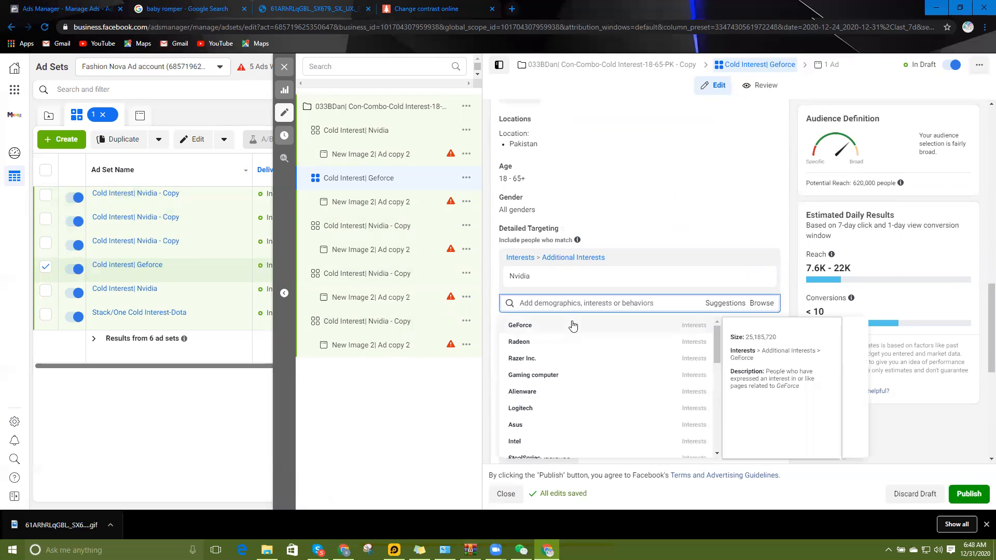
left_click(574, 328)
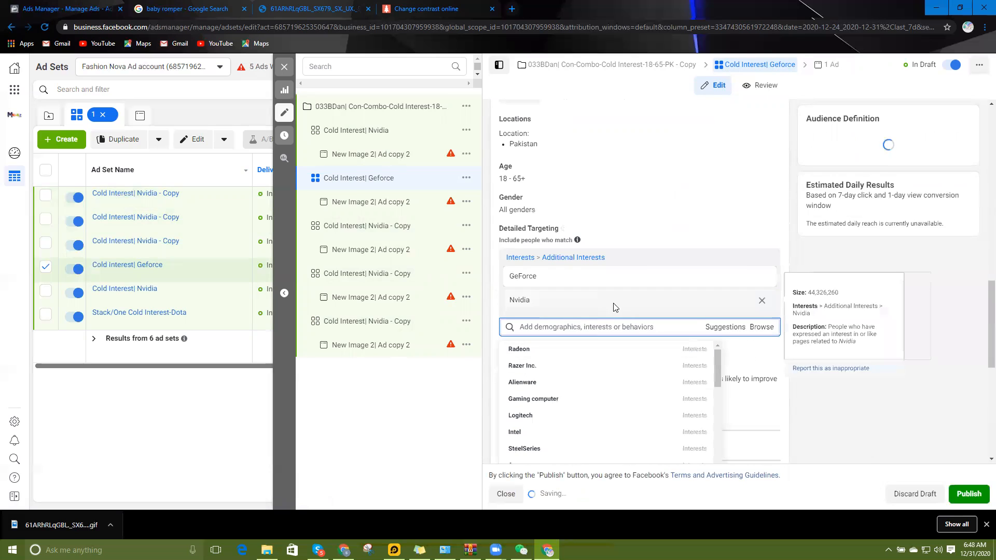
left_click(762, 300)
left_click(728, 308)
left_click(728, 307)
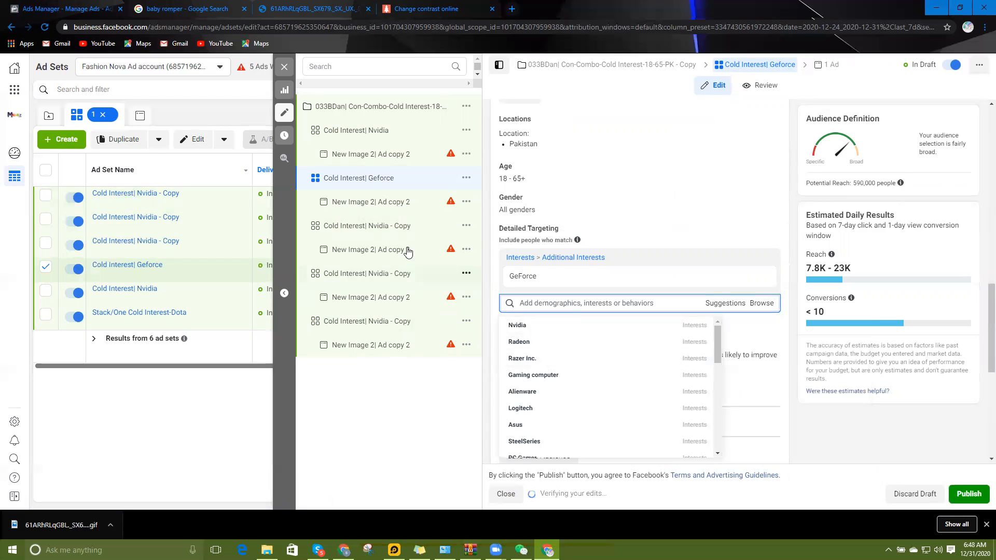
Rename the second copied ad set, below Cold Interest| Geforce, to Cold Interest| Razer Inc.
left_click(376, 226)
scroll(607, 279, "up", 10)
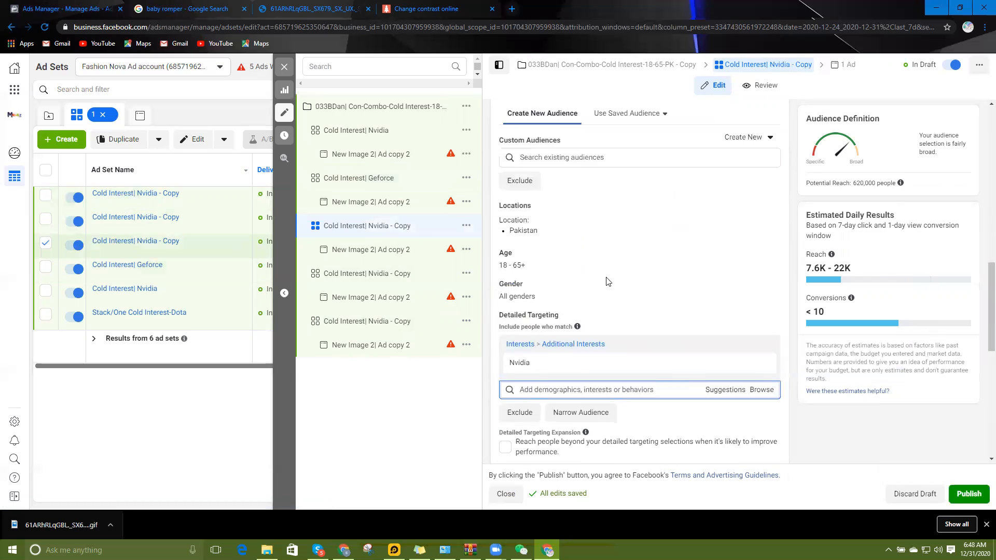
scroll(582, 273, "up", 1)
left_click_drag(599, 141, 557, 144)
type("Razer")
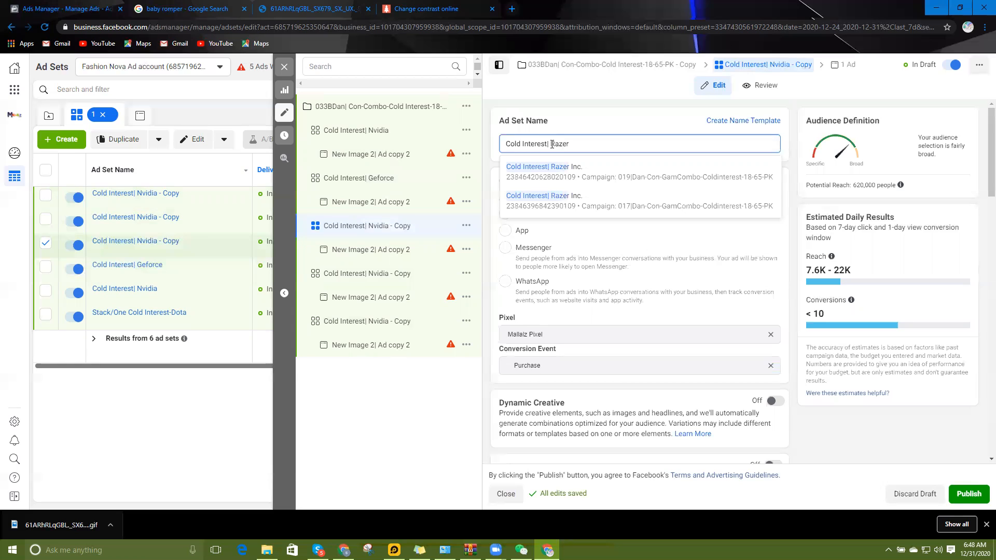
type(" In")
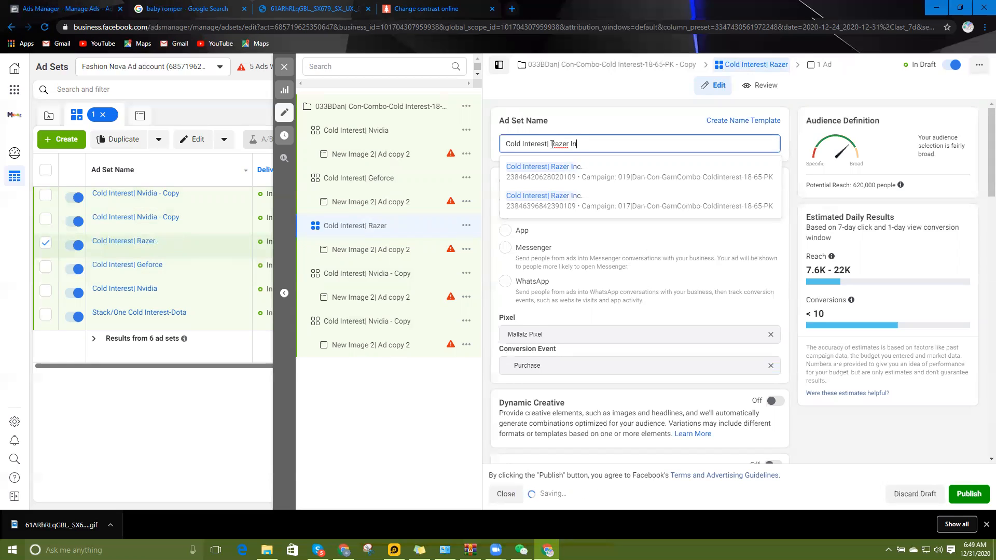
type("c")
left_click(567, 126)
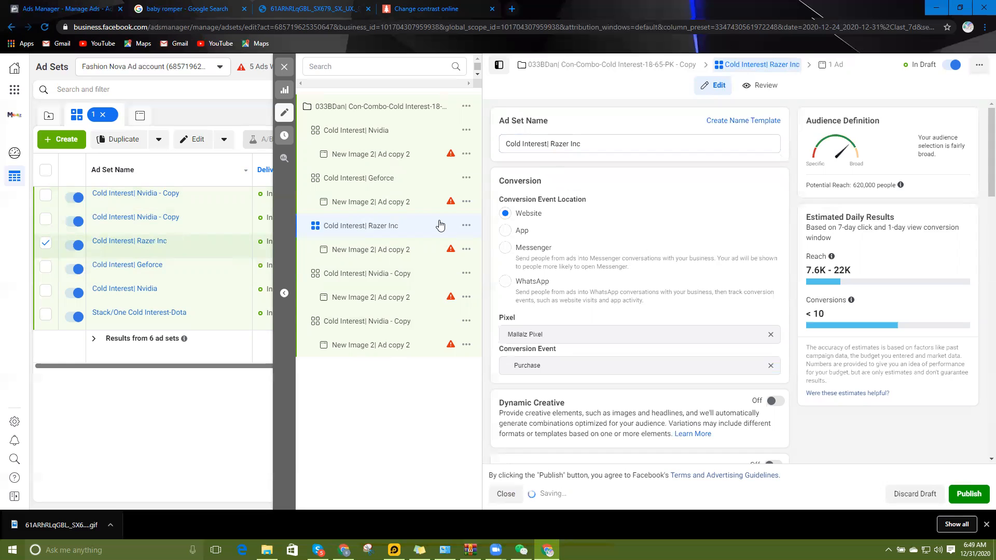
Rename the copied ad set below Cold Interest| Razer Inc to Cold Interest| Alienware.
left_click(396, 280)
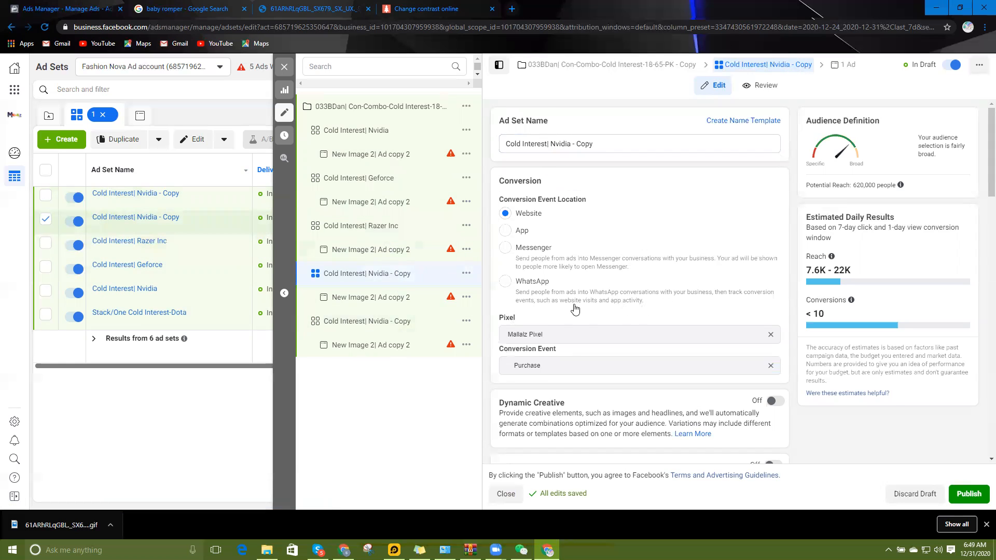
scroll(597, 314, "down", 5)
scroll(596, 317, "down", 7)
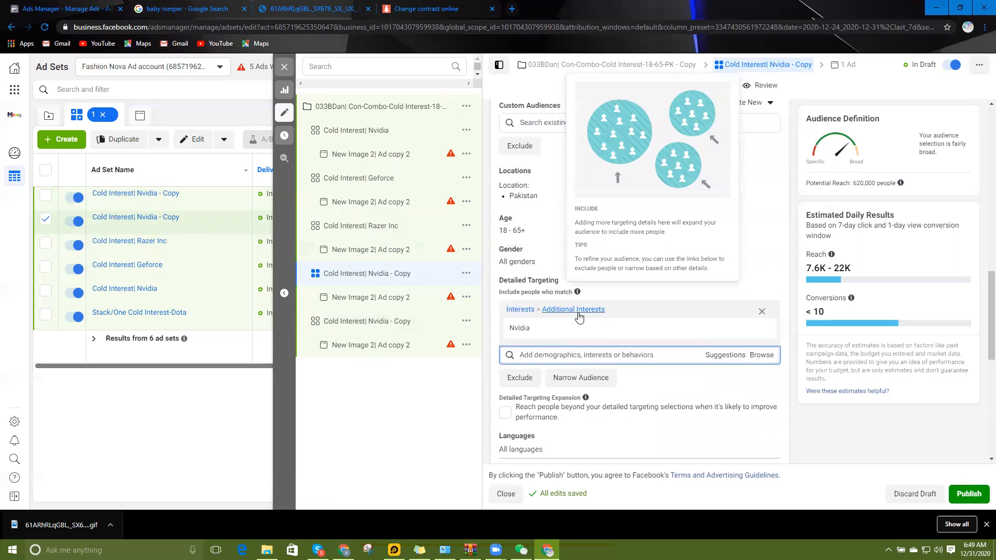
left_click(695, 354)
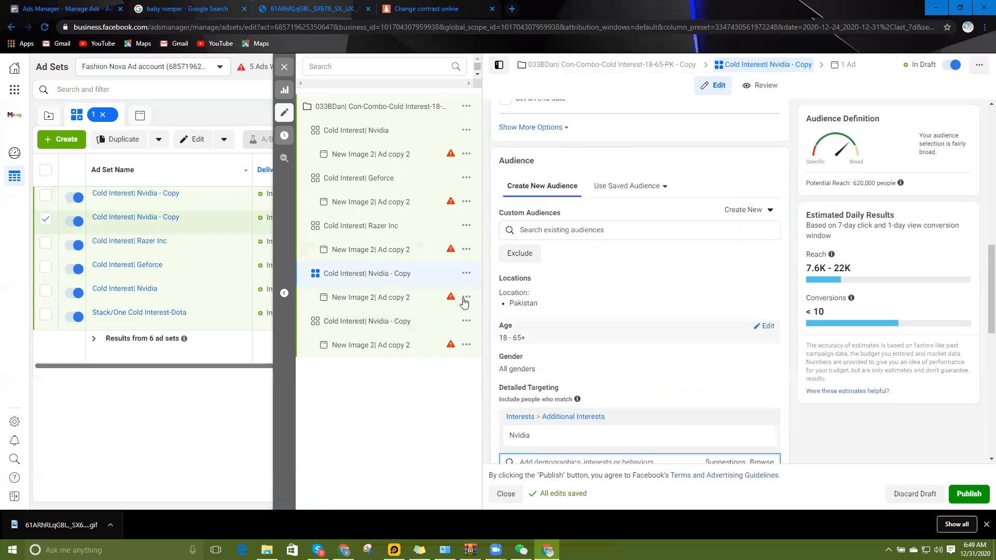
scroll(409, 303, "up", 3)
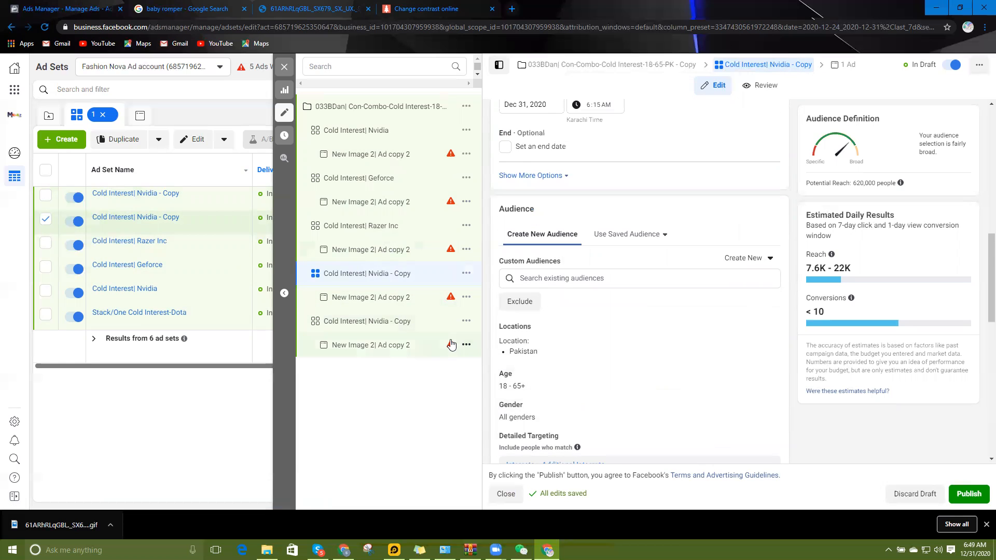
scroll(599, 314, "up", 7)
scroll(599, 315, "up", 2)
left_click_drag(602, 146, 556, 145)
type("Aliejn")
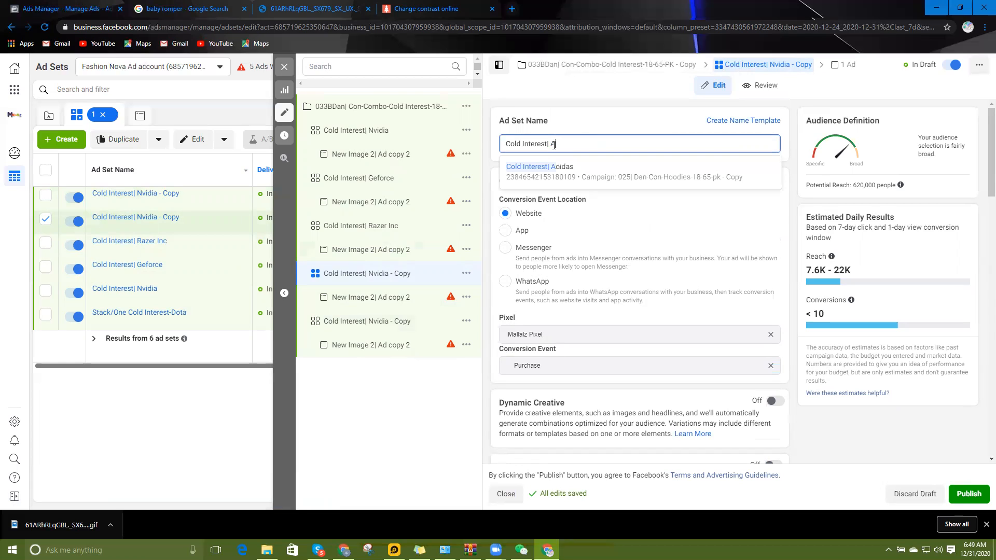
key("BackSpace")
key("BackSpace")
type("nware")
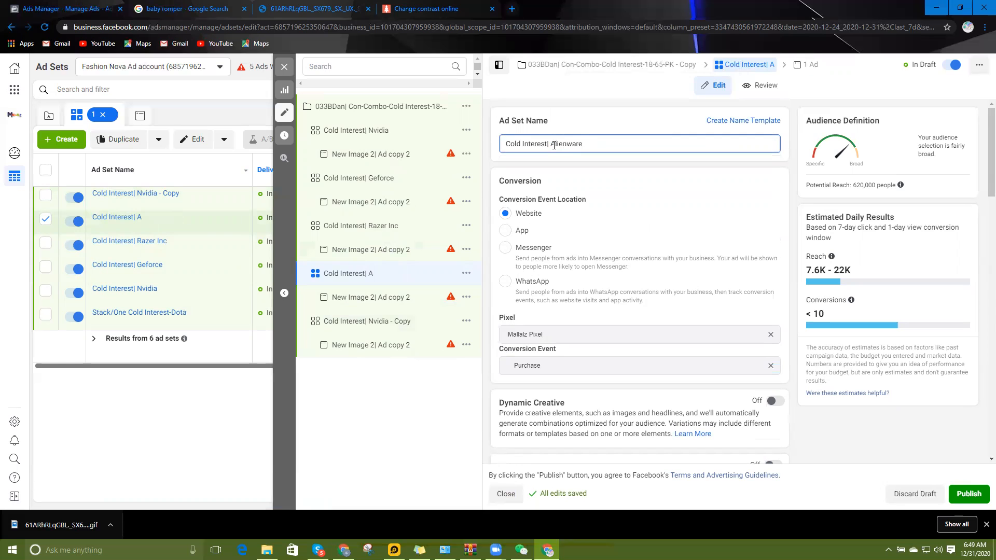
Replace the Nvidia interest with Alienware in the Cold Interest| Alienware ad set's detailed targeting.
scroll(599, 271, "down", 15)
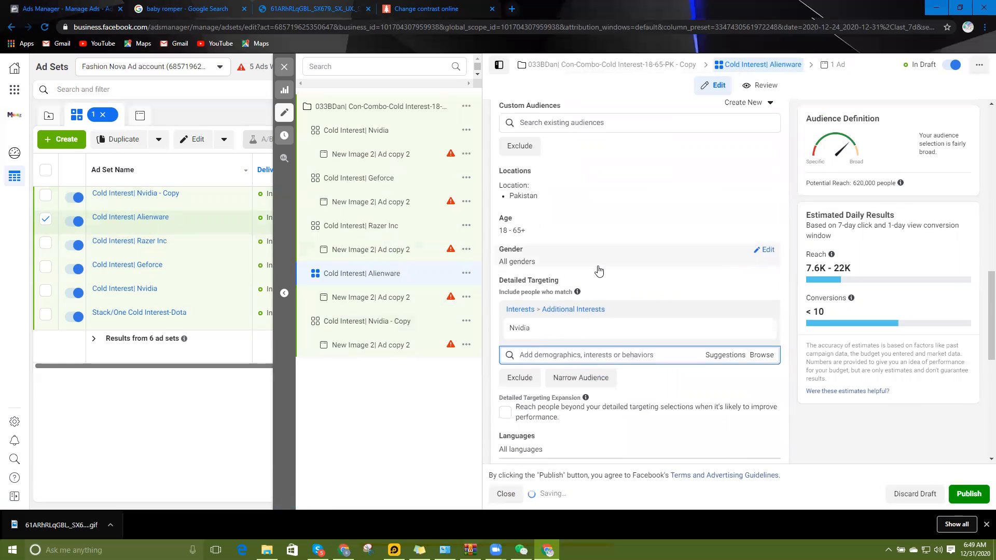
scroll(599, 271, "down", 3)
type("A")
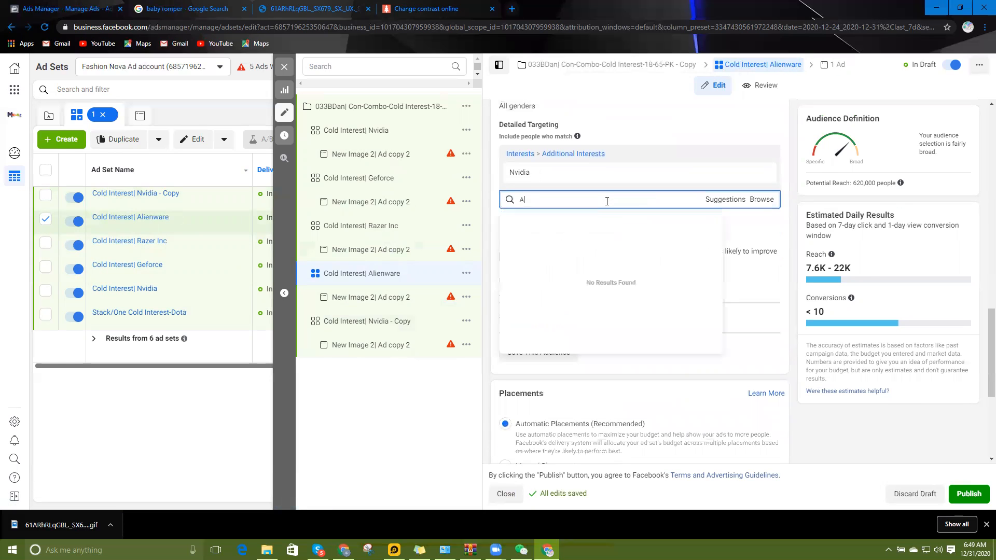
type("liebn")
key("BackSpace")
key("BackSpace")
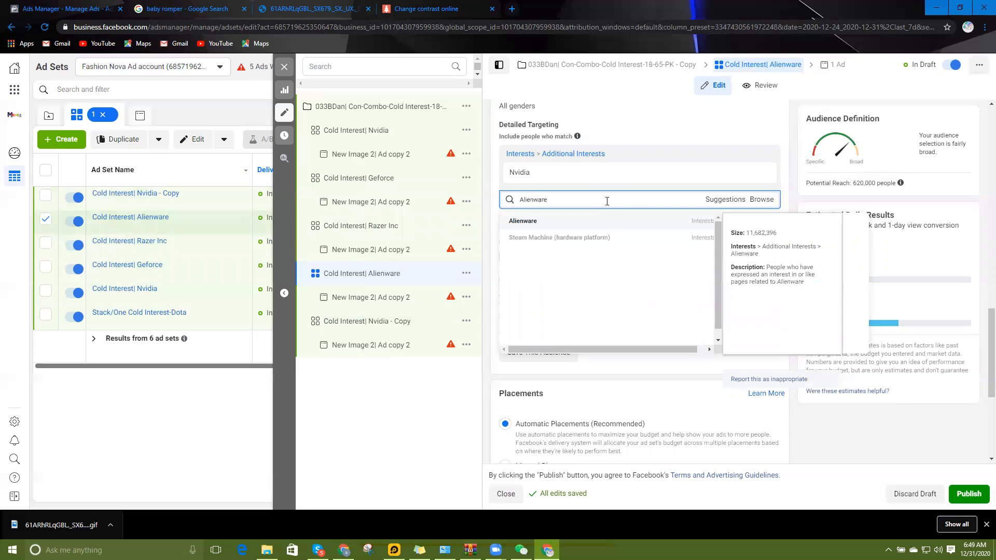
left_click(601, 225)
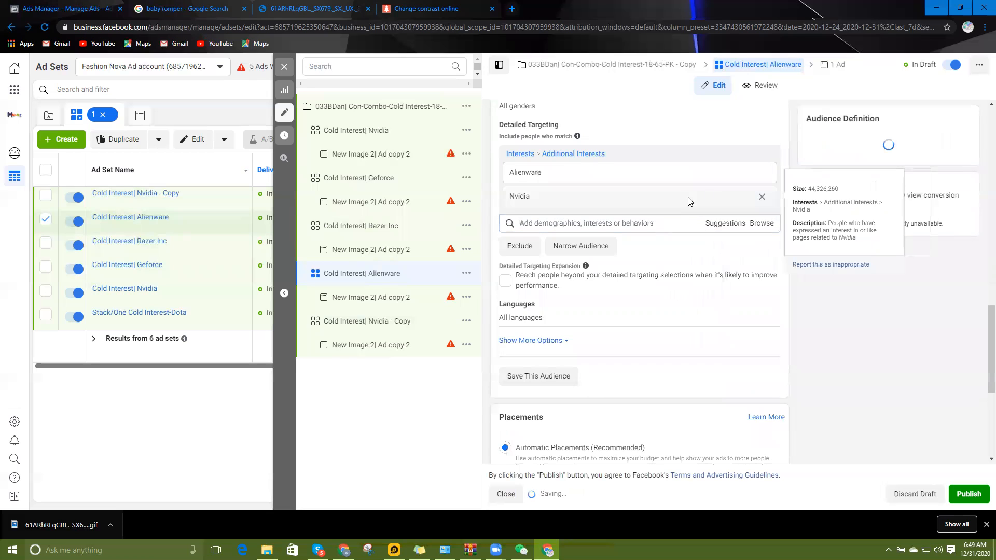
left_click(762, 197)
Check the suggested interests for another brand and rename the last copied ad set to Cold Interest| Steelseries.
left_click(726, 199)
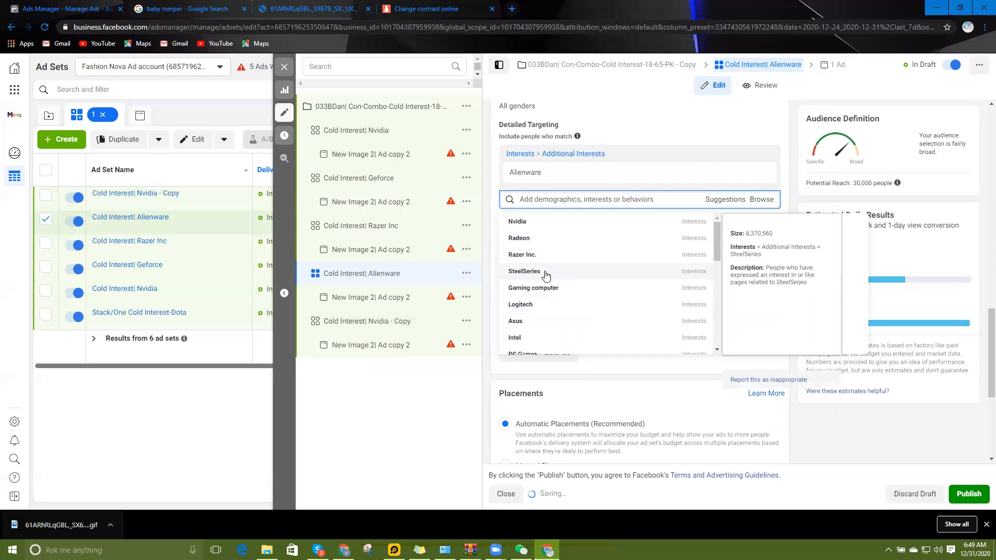
left_click(374, 321)
scroll(683, 399, "up", 15)
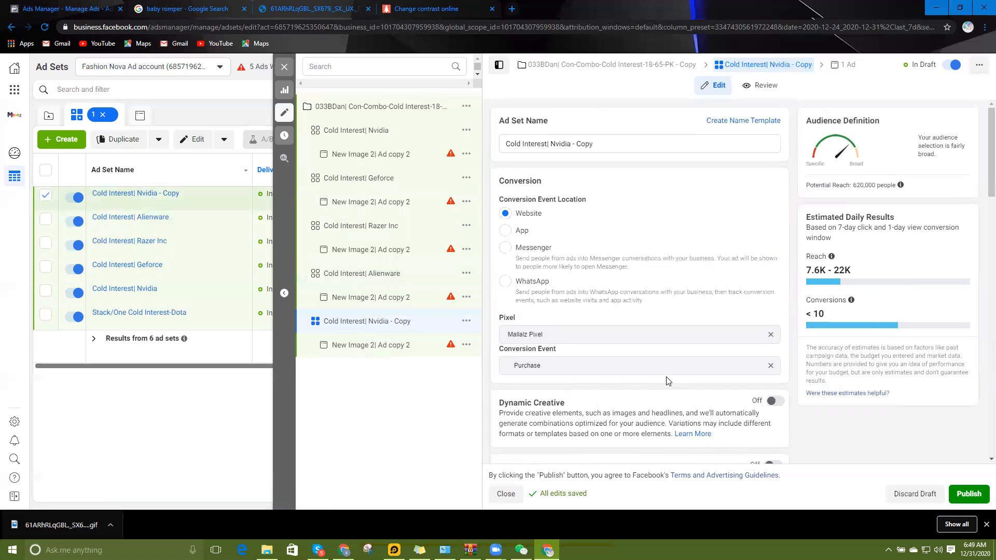
left_click_drag(593, 143, 555, 144)
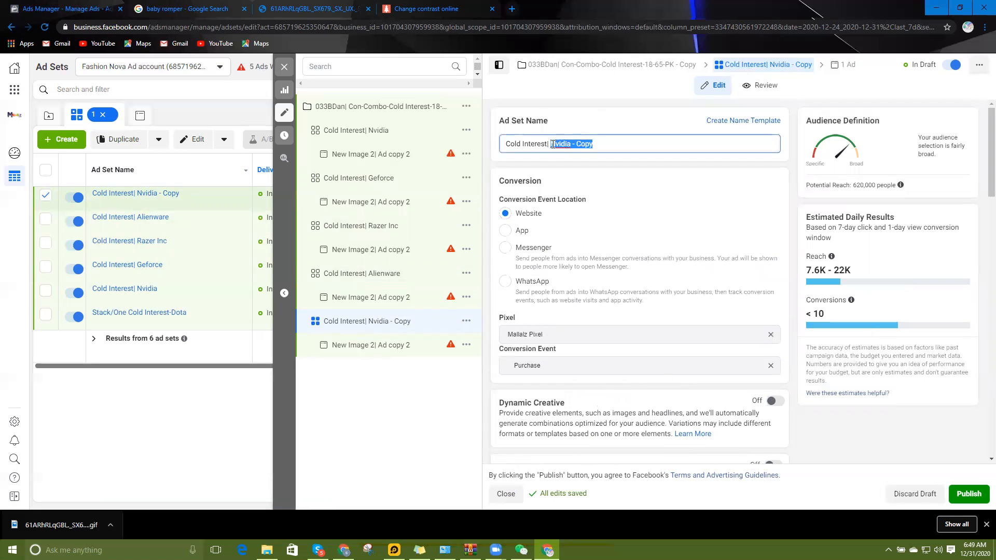
type("Stree")
key("BackSpace")
key("BackSpace")
type("eel")
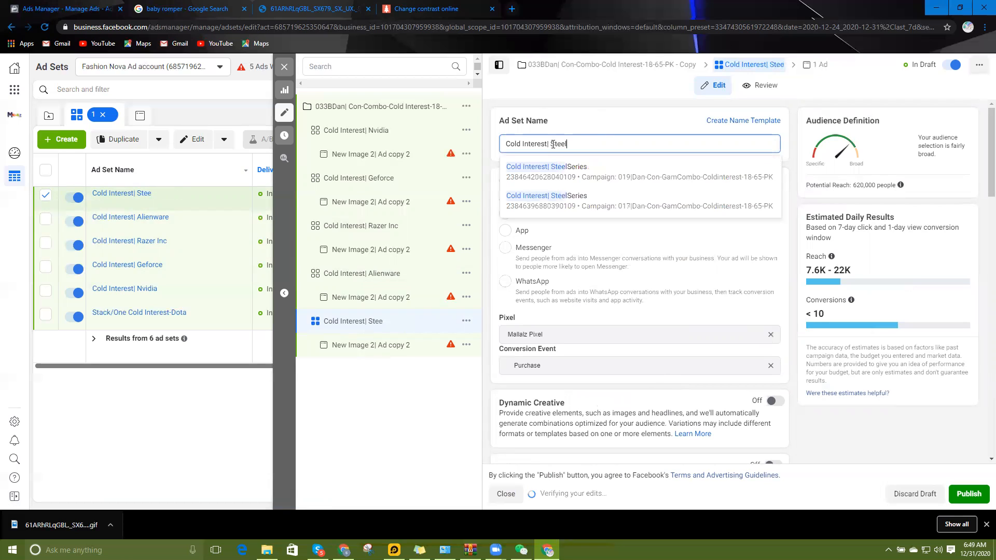
type("seri")
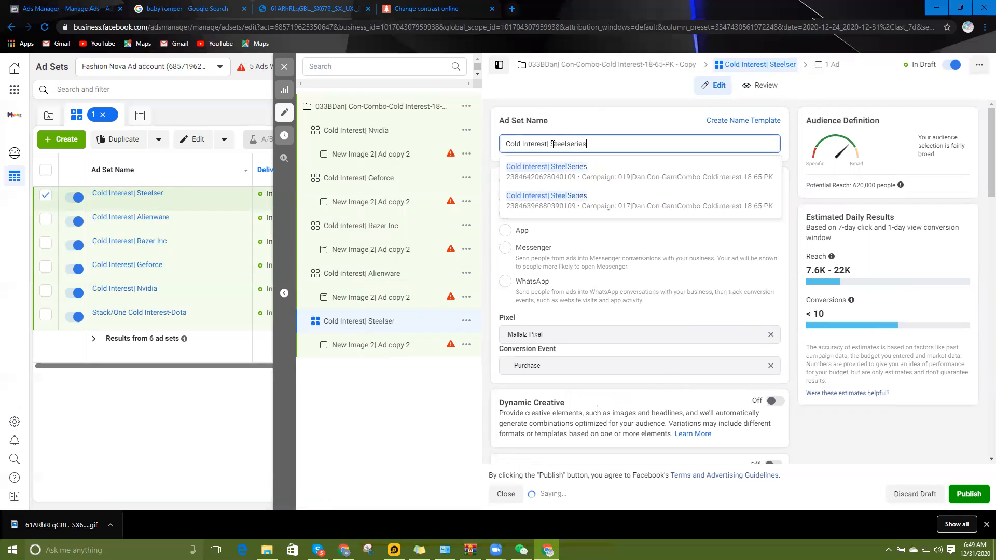
type("es")
Replace the Nvidia interest with SteelSeries in the Cold Interest| Steelseries ad set's detailed targeting.
scroll(607, 363, "down", 10)
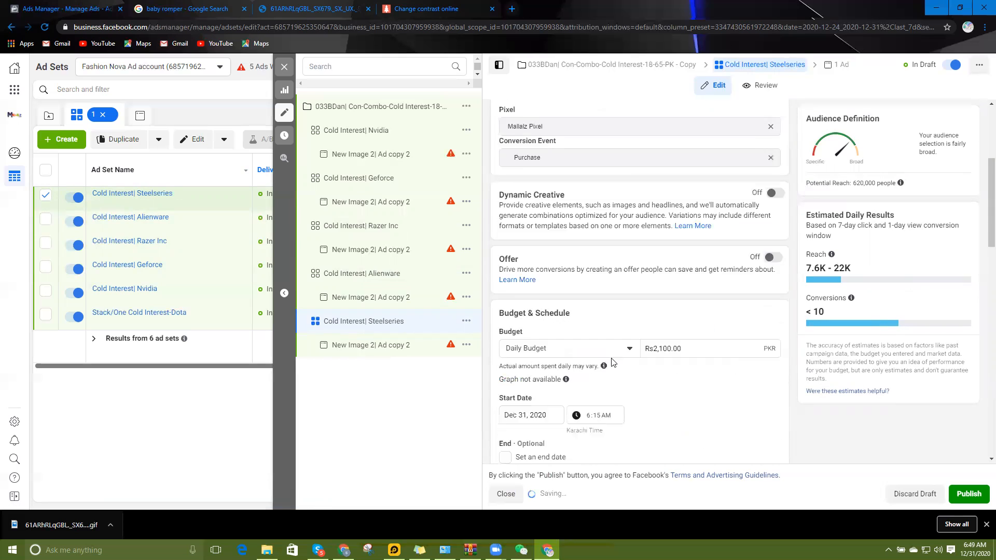
scroll(607, 380, "down", 5)
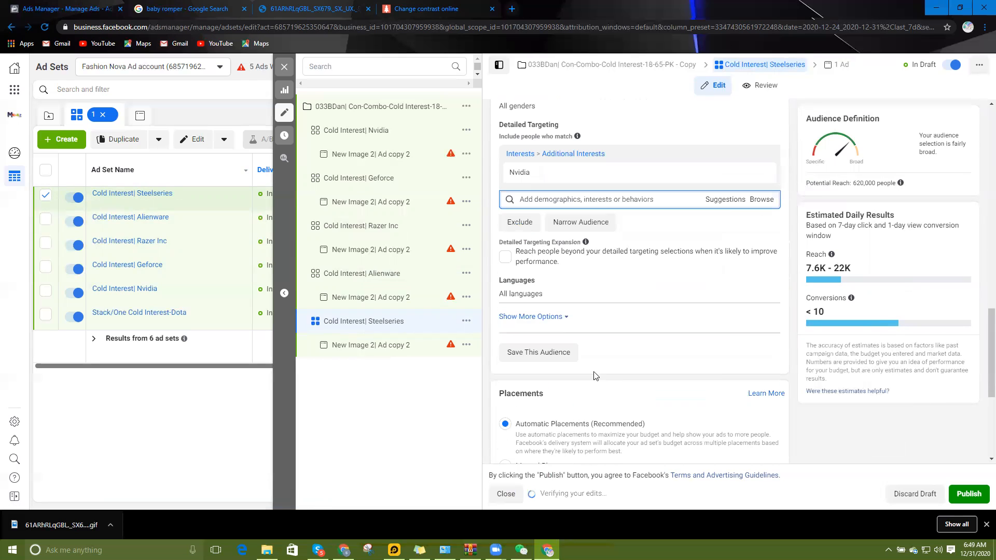
left_click(720, 201)
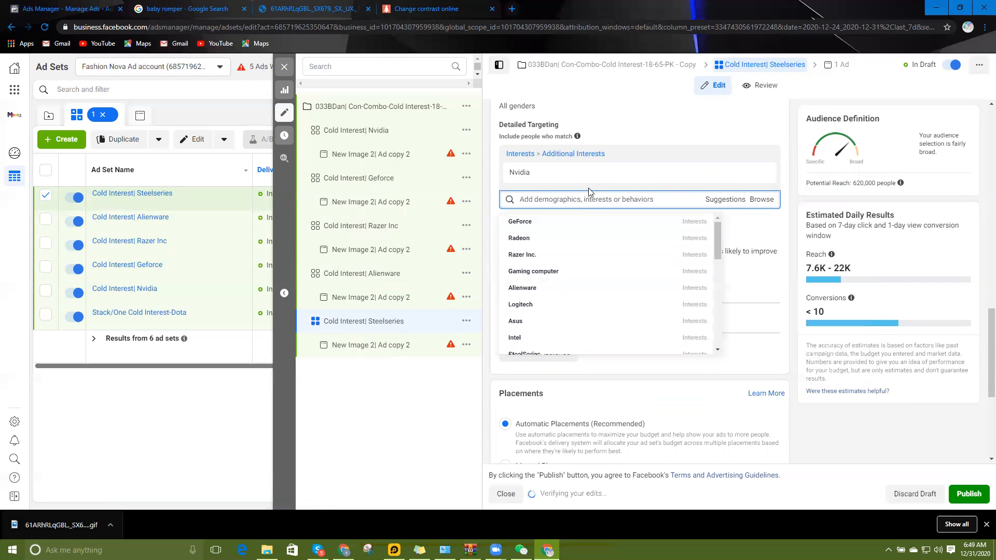
type("ser")
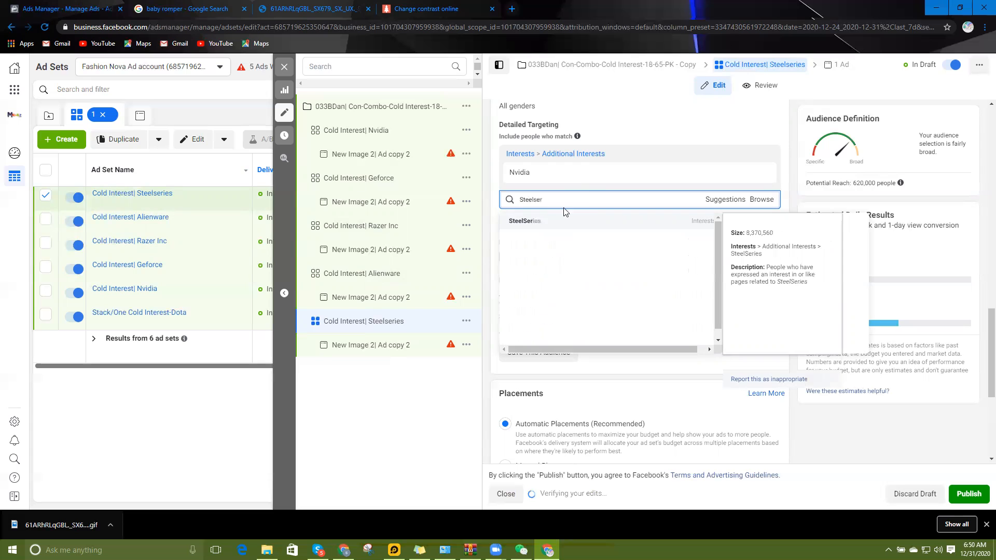
left_click(521, 221)
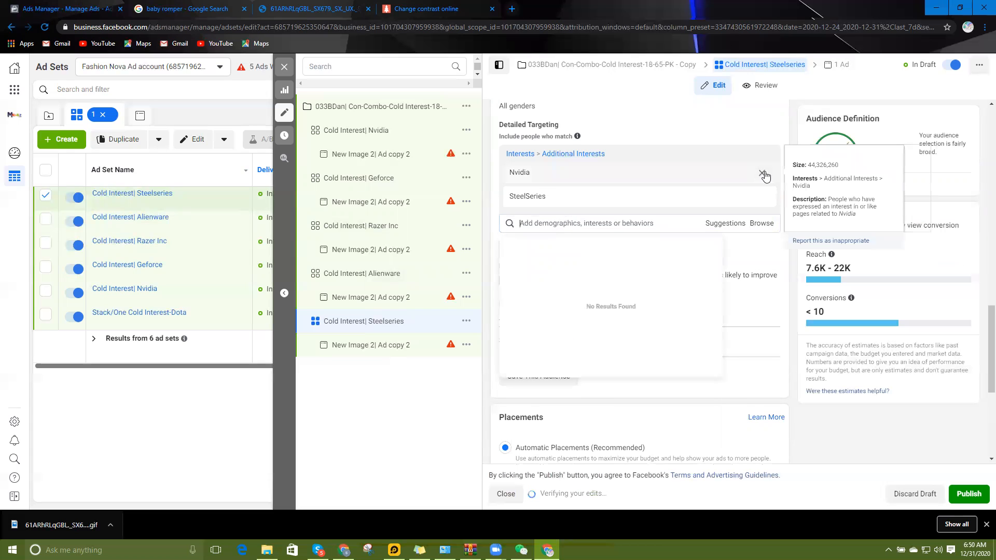
left_click(760, 173)
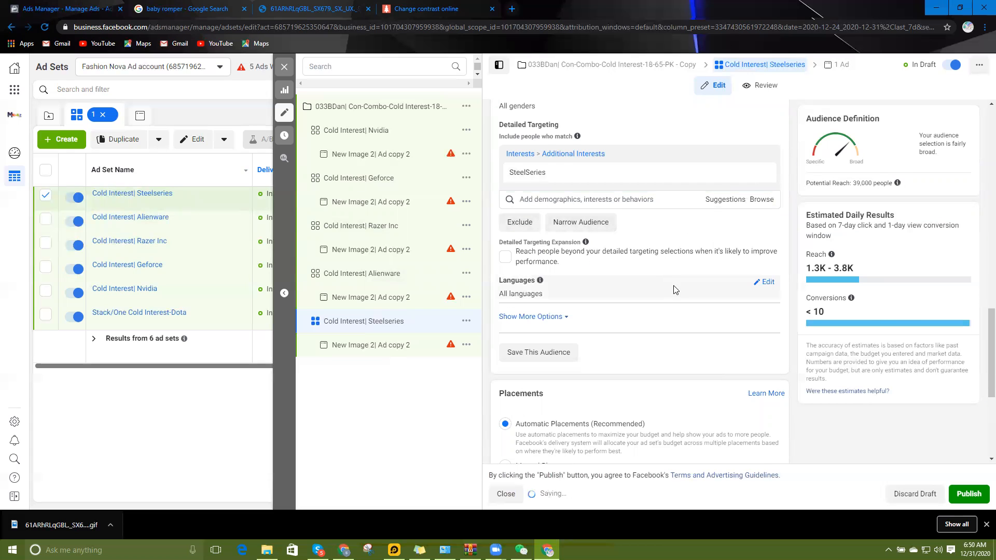
Review the Cold Interest| Steelseries ad set's conversion, audience, placement and delivery settings.
scroll(674, 280, "up", 15)
scroll(675, 287, "down", 15)
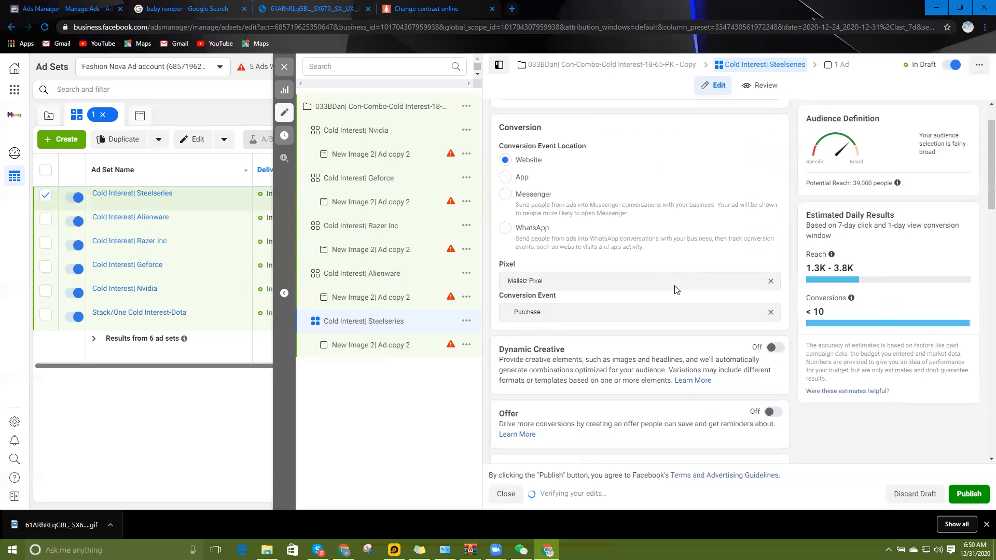
scroll(643, 296, "down", 4)
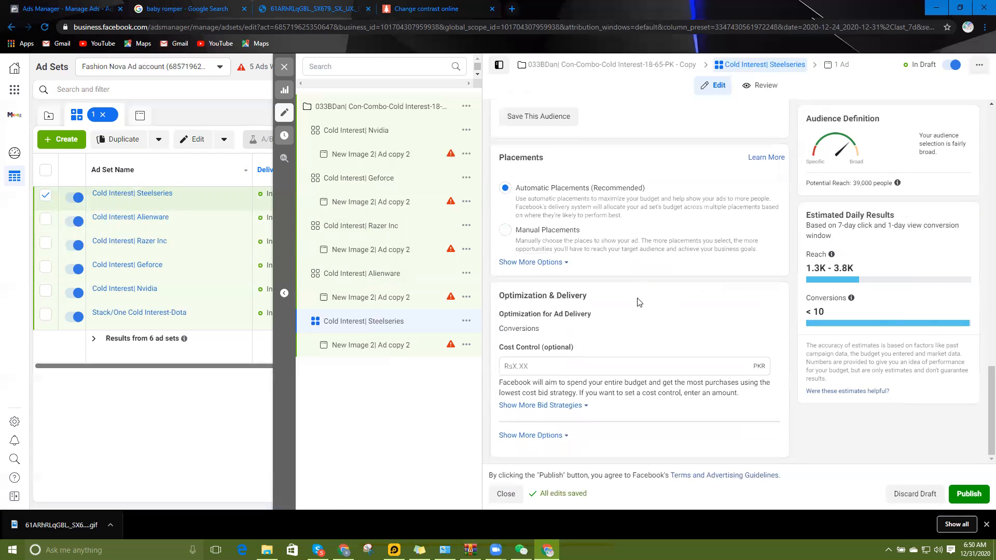
scroll(613, 338, "up", 6)
scroll(599, 388, "up", 4)
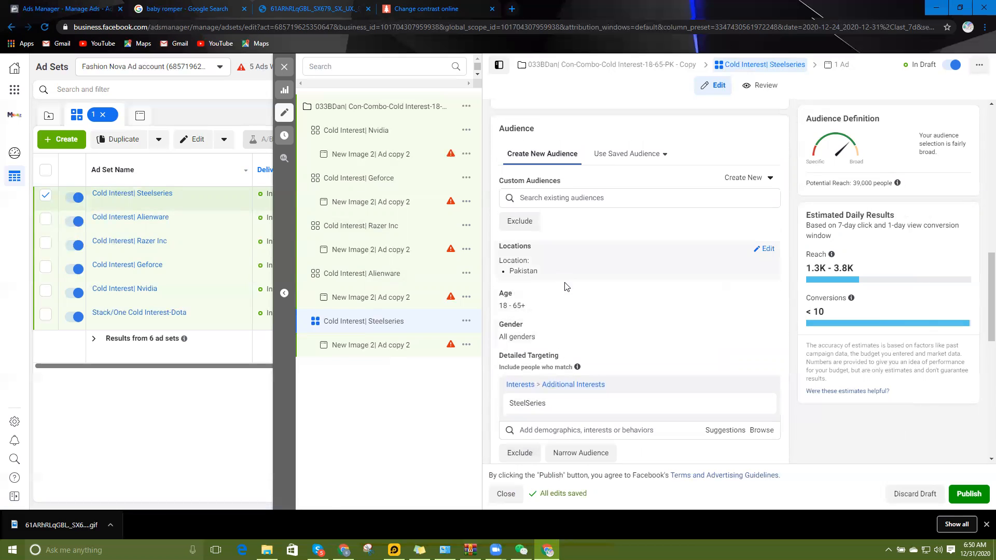
scroll(561, 288, "down", 3)
scroll(552, 338, "down", 3)
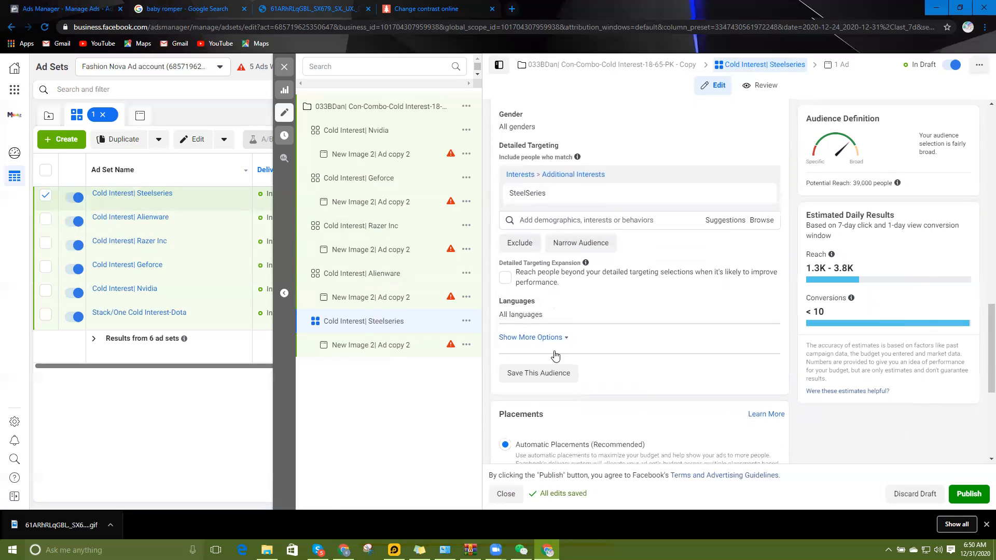
scroll(525, 161, "up", 2)
scroll(524, 160, "up", 2)
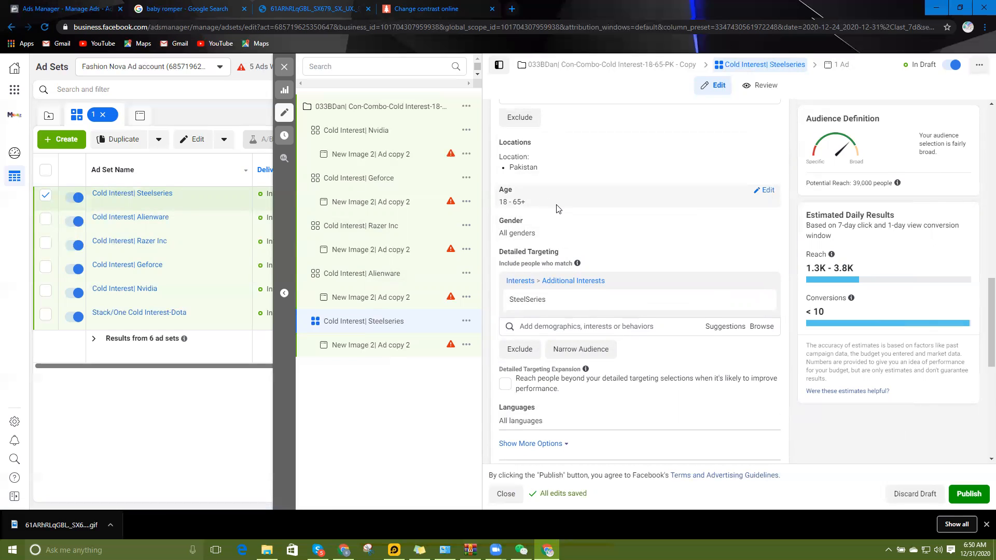
Exclude people with the Drop shipping interest from the Cold Interest| Steelseries ad set's detailed targeting.
scroll(560, 209, "down", 3)
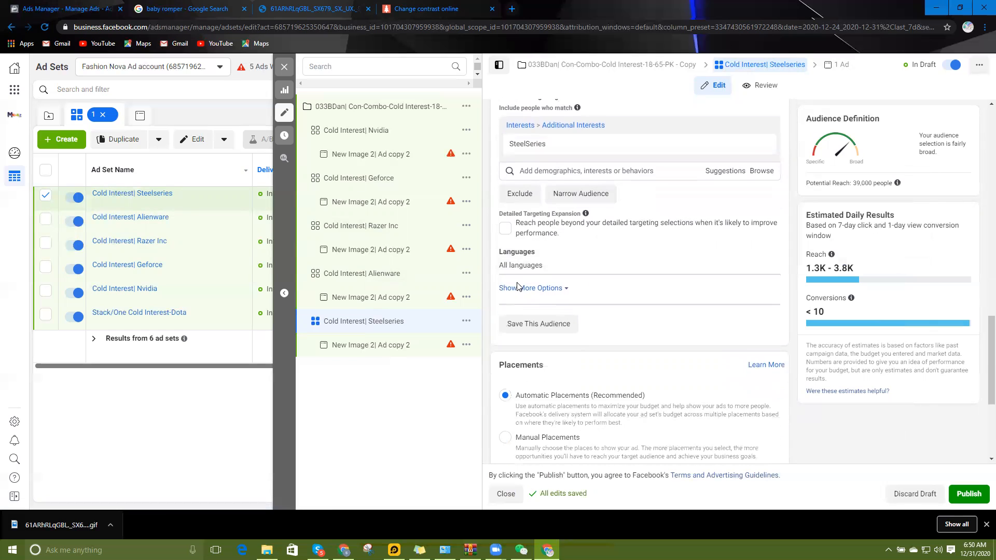
left_click(523, 196)
left_click(530, 228)
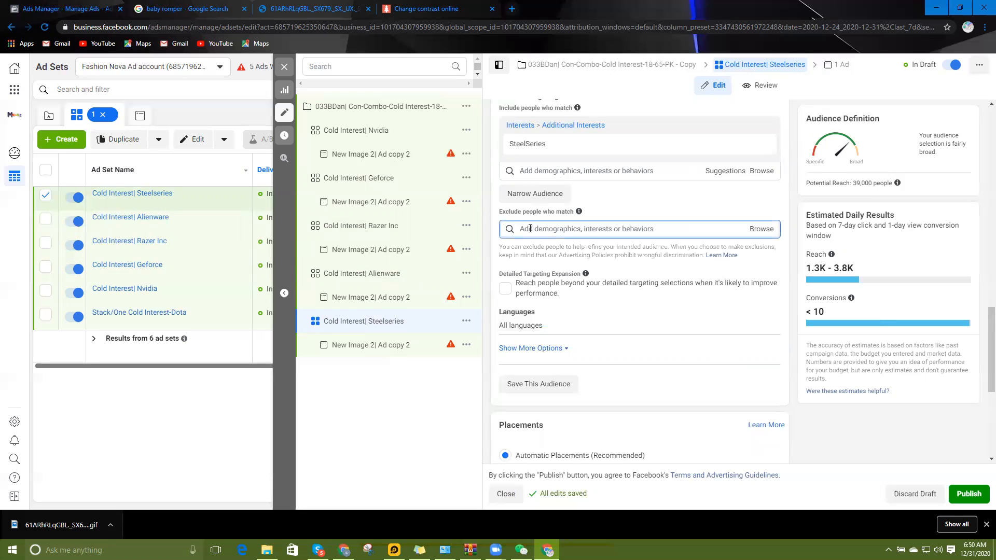
type("Dr")
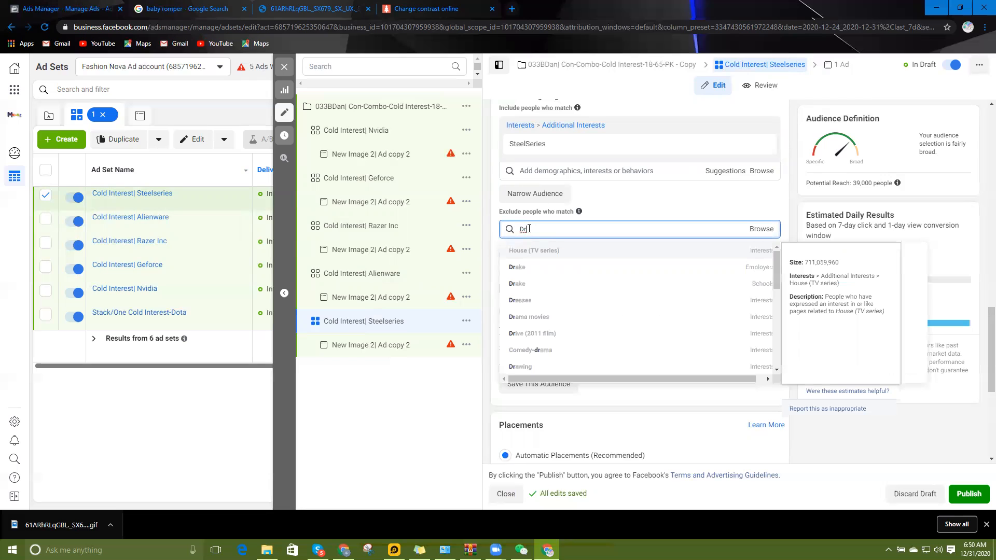
type("op")
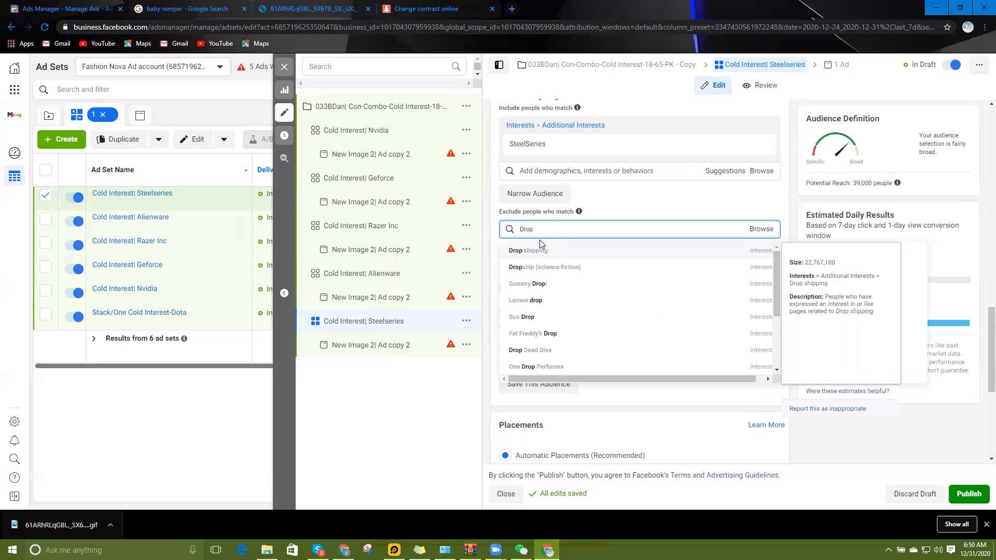
left_click(531, 254)
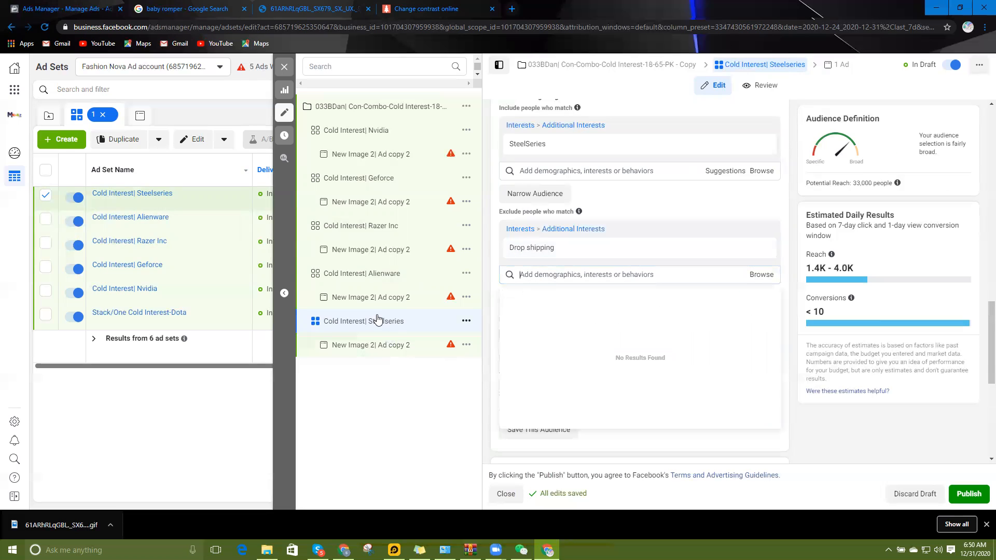
Exclude people with the Drop shipping interest from the Cold Interest| Alienware ad set's detailed targeting.
left_click(389, 276)
left_click(525, 195)
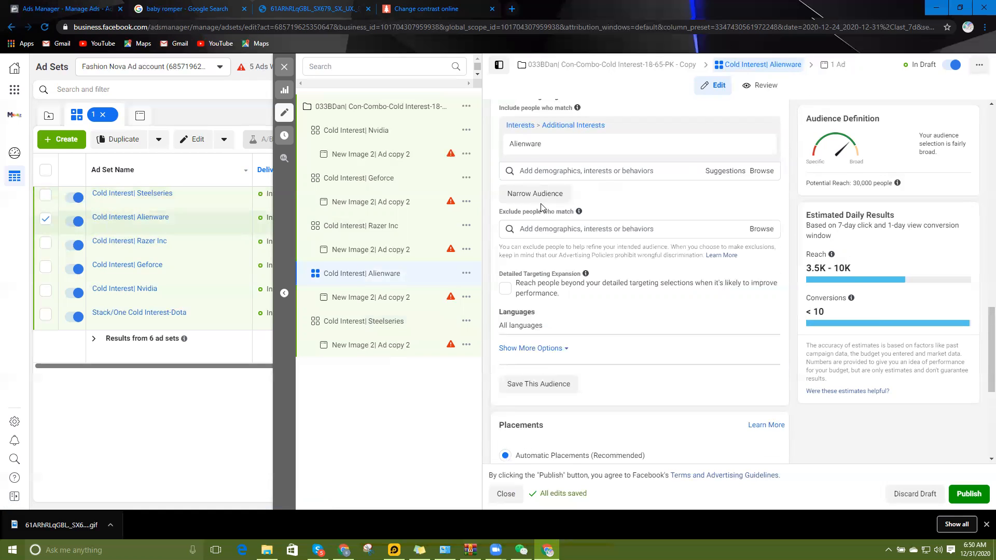
left_click(530, 230)
type("Dr")
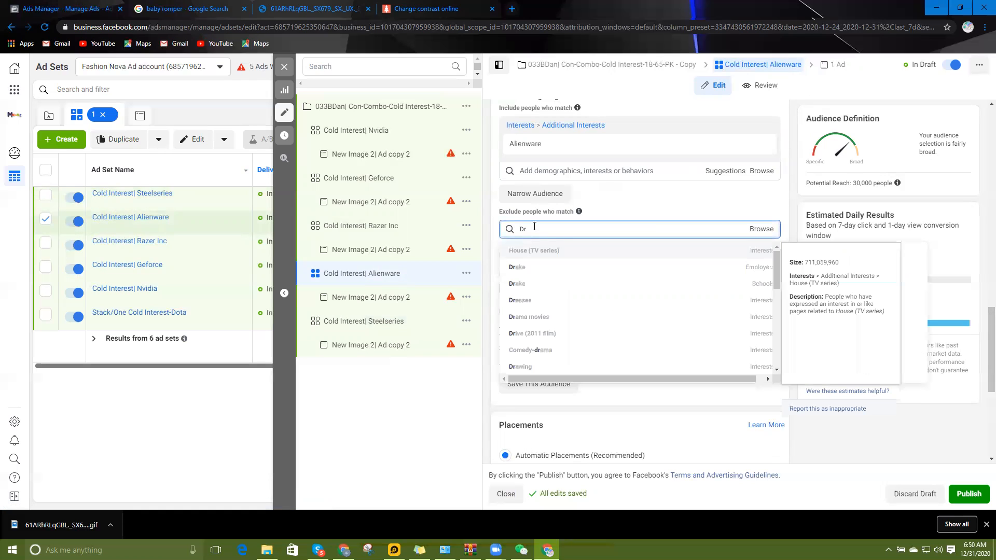
type("opshi")
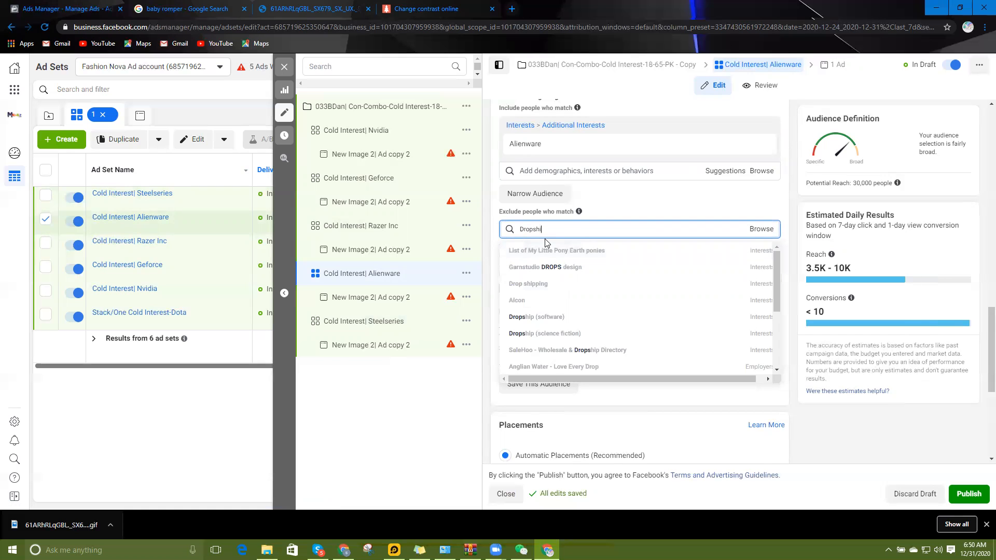
left_click(535, 250)
Open the Cold Interest| Razer Inc ad set and start an exclusion in its detailed targeting.
left_click(393, 227)
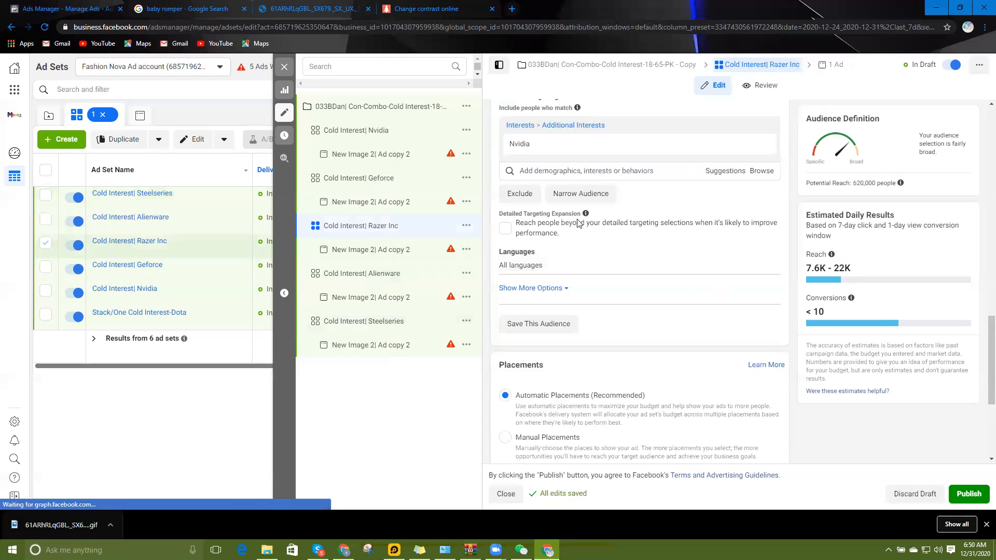
left_click(520, 193)
type("Dr")
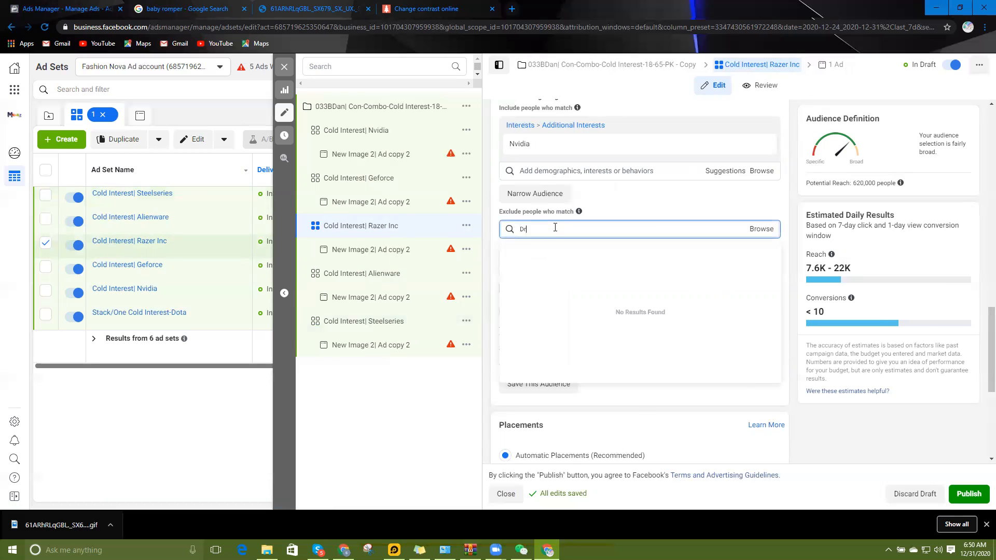
type("ops")
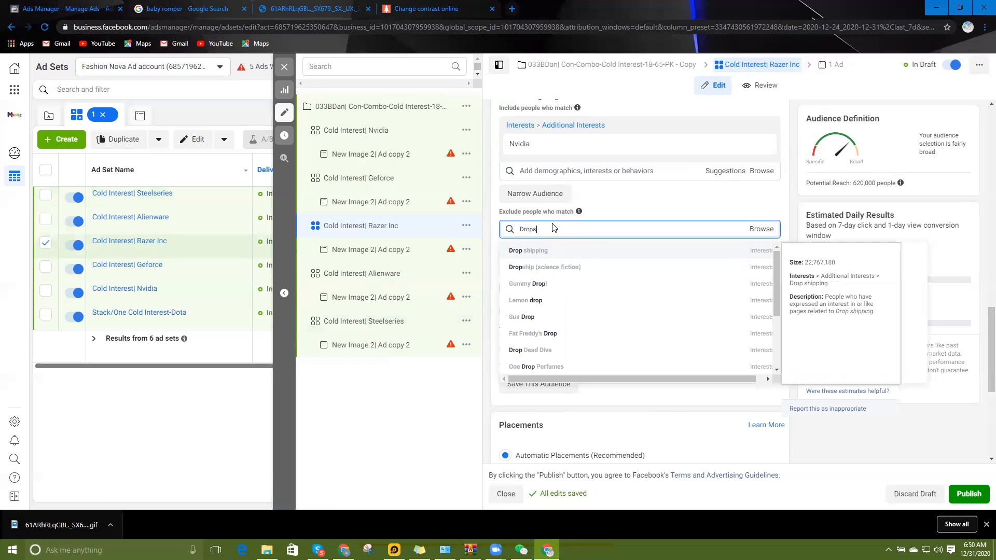
left_click(543, 253)
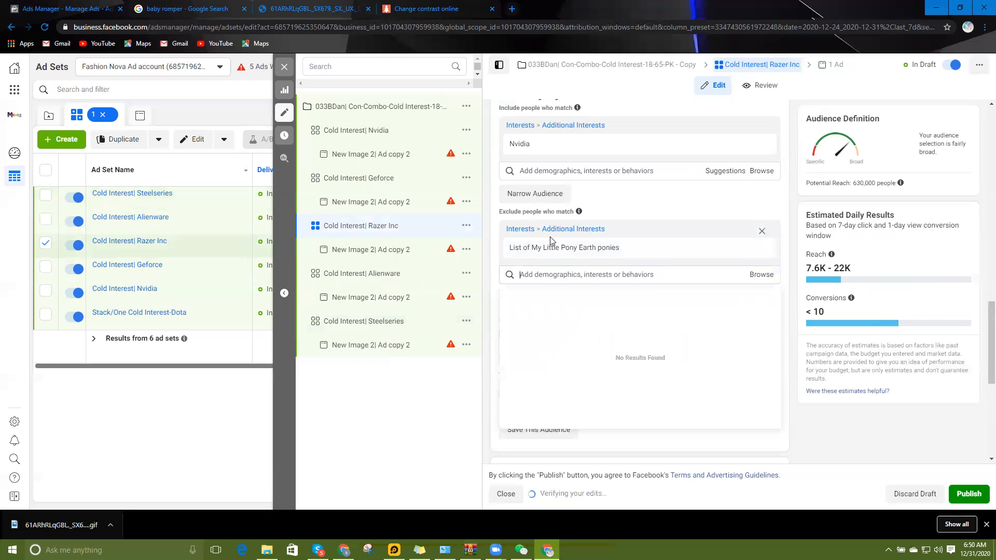
left_click(554, 281)
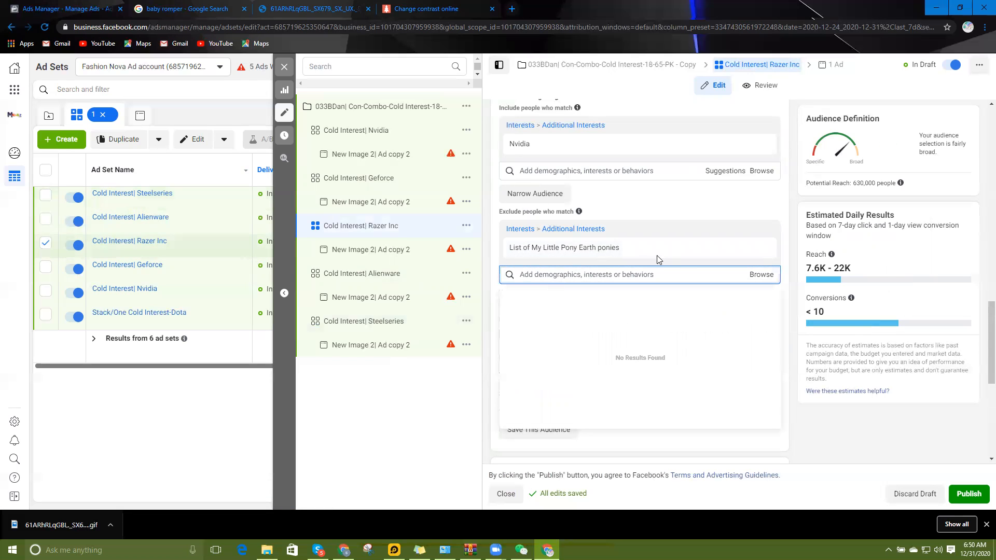
left_click(771, 248)
Exclude people with the Drop shipping interest from the Cold Interest| Razer Inc ad set's detailed targeting.
left_click(577, 229)
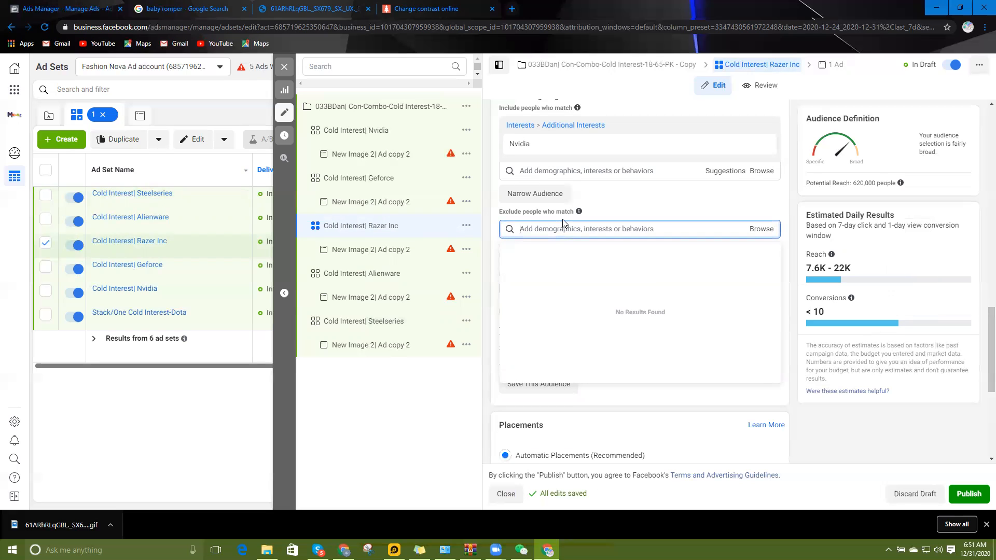
type("Dropship")
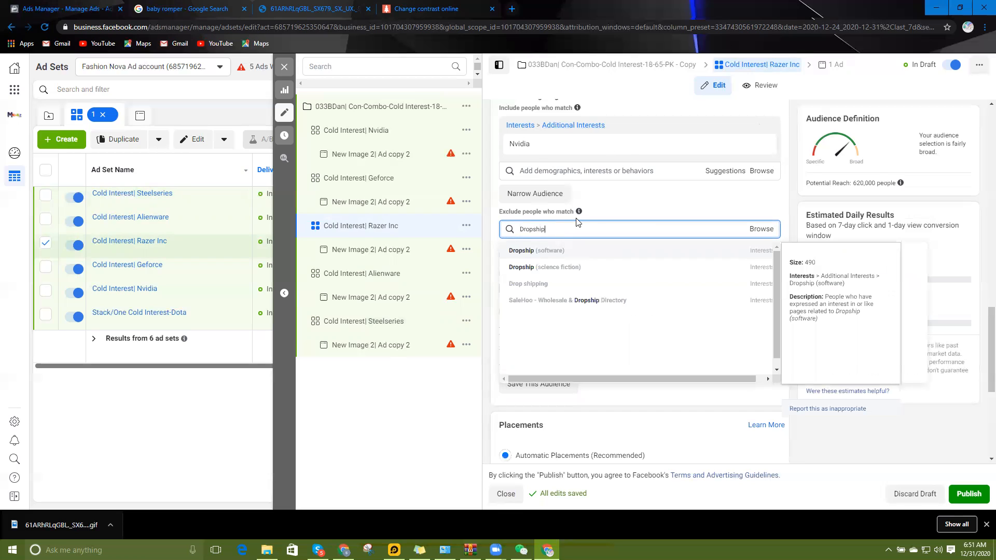
left_click(539, 285)
Copy the Drop shipping interest name and exclude people matching it from the Cold Interest| Geforce ad set's detailed targeting.
left_click_drag(555, 248, 507, 248)
key("ctrl+c")
left_click(366, 179)
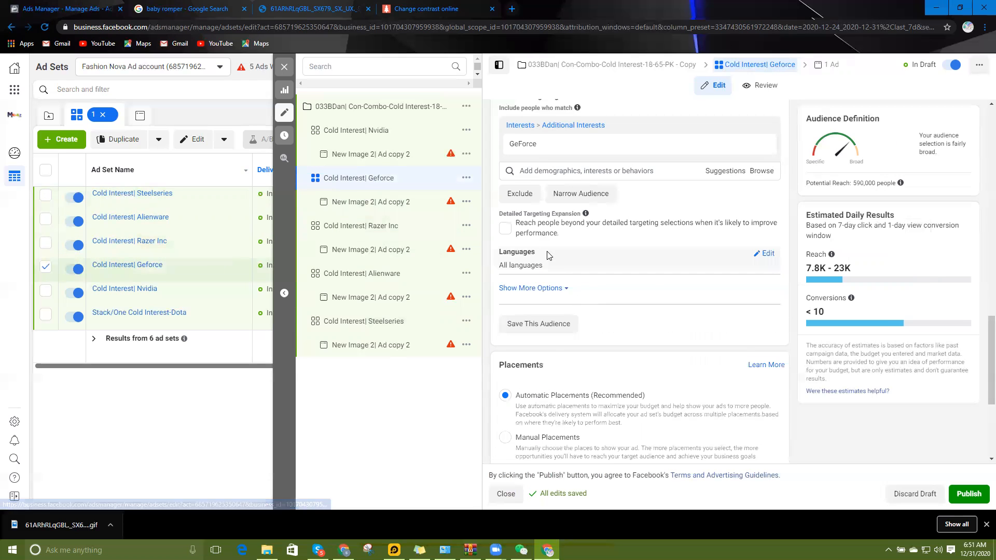
left_click(550, 231)
key("ctrl+v")
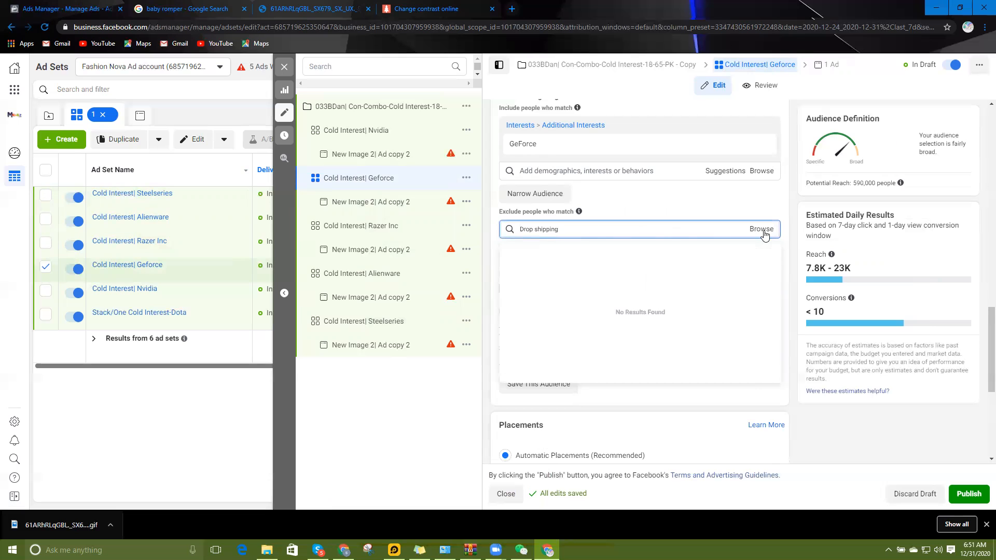
left_click(600, 255)
Exclude people with the Drop shipping interest from the Cold Interest| Nvidia ad set's detailed targeting.
left_click(354, 131)
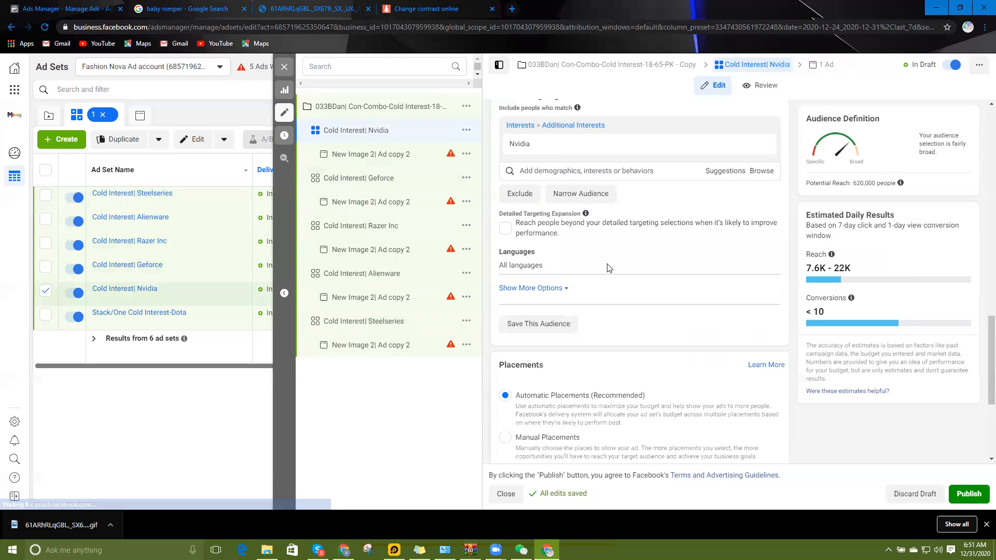
left_click(520, 194)
left_click(629, 230)
key("ctrl+v")
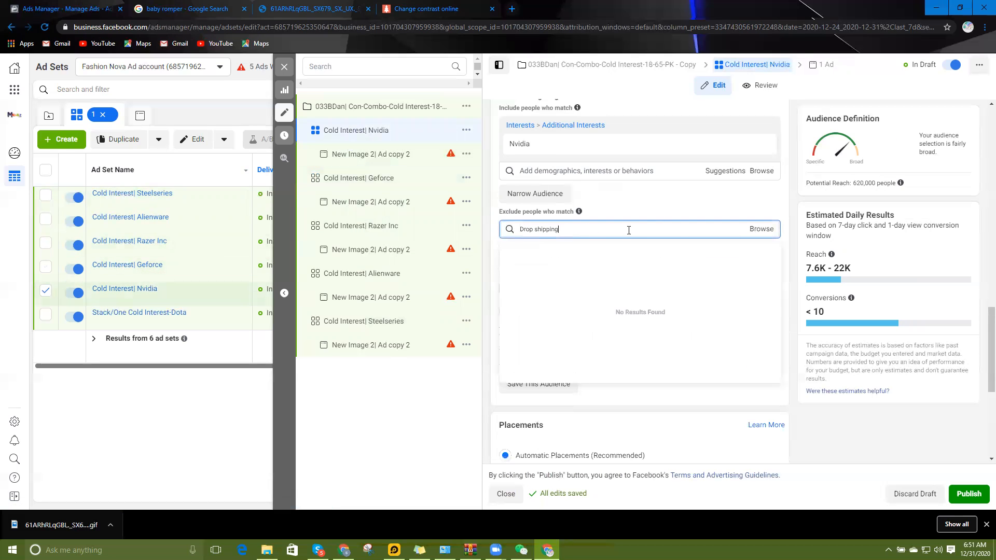
left_click(765, 229)
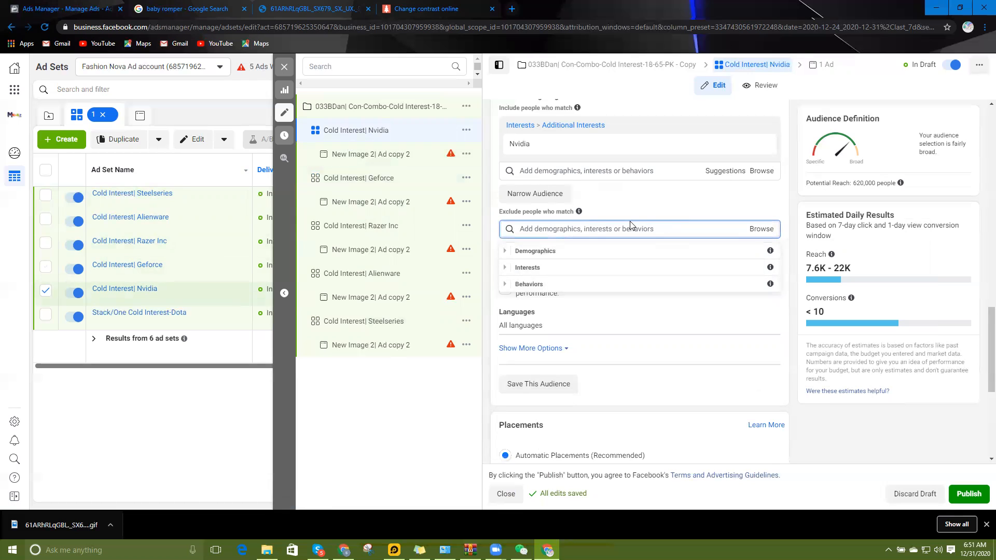
left_click(580, 230)
key("ctrl+v")
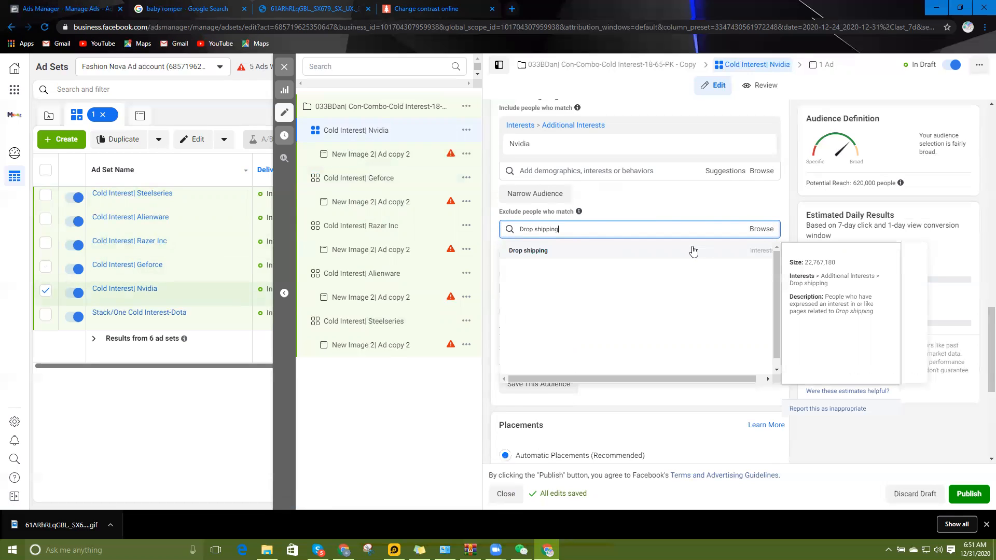
left_click(693, 251)
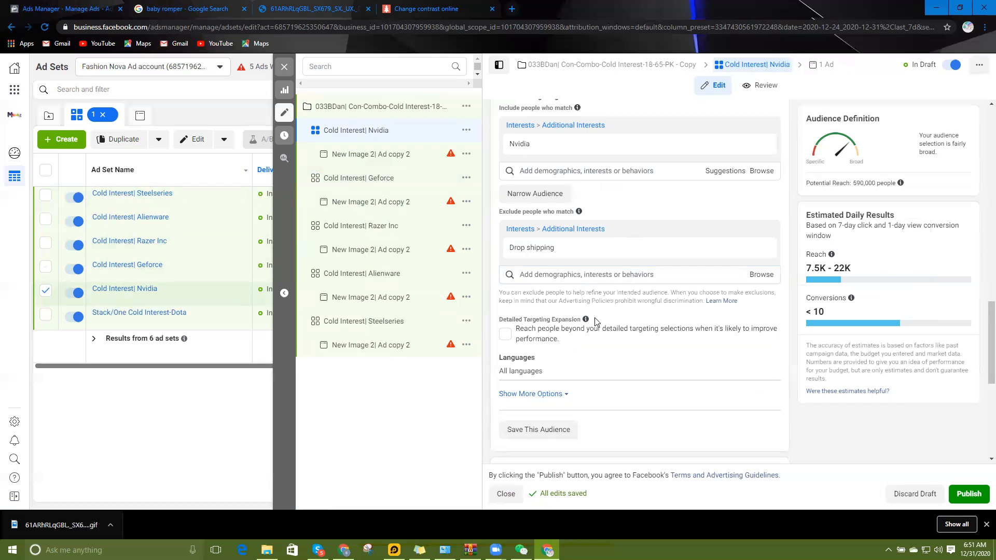
Review the Cold Interest| Nvidia ad set's schedule, audience, placement and delivery settings.
scroll(595, 322, "up", 3)
mouse_move(534, 305)
scroll(535, 305, "down", 3)
scroll(534, 302, "up", 1)
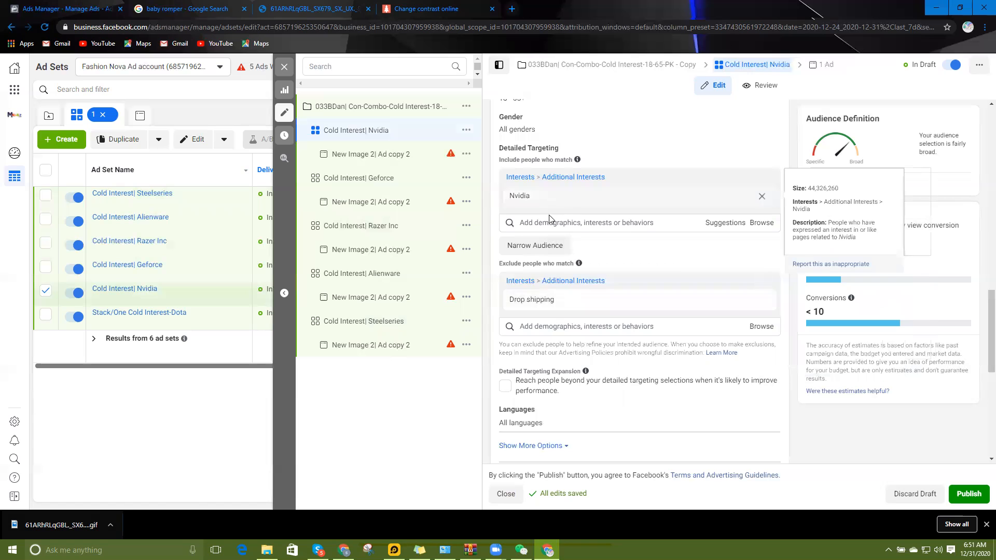
scroll(515, 255, "up", 2)
scroll(515, 255, "up", 3)
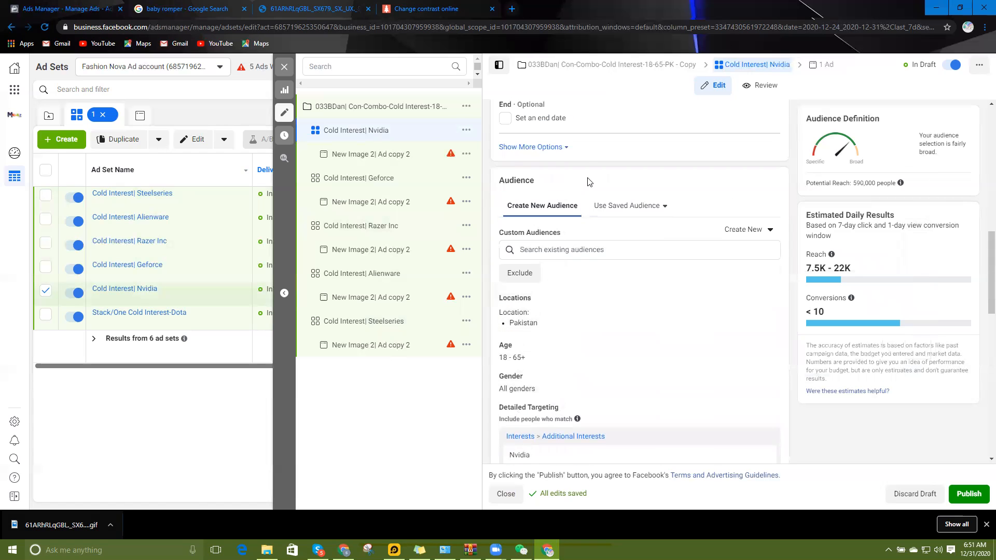
scroll(625, 243, "down", 12)
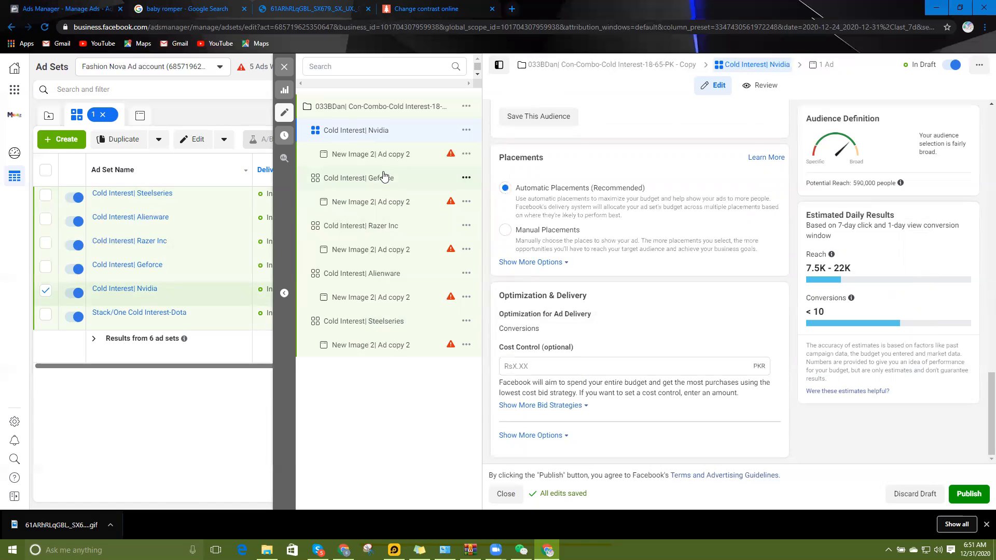
Open the ad in the Cold Interest| Nvidia ad set and locate Page Posts among the business tools.
left_click(391, 160)
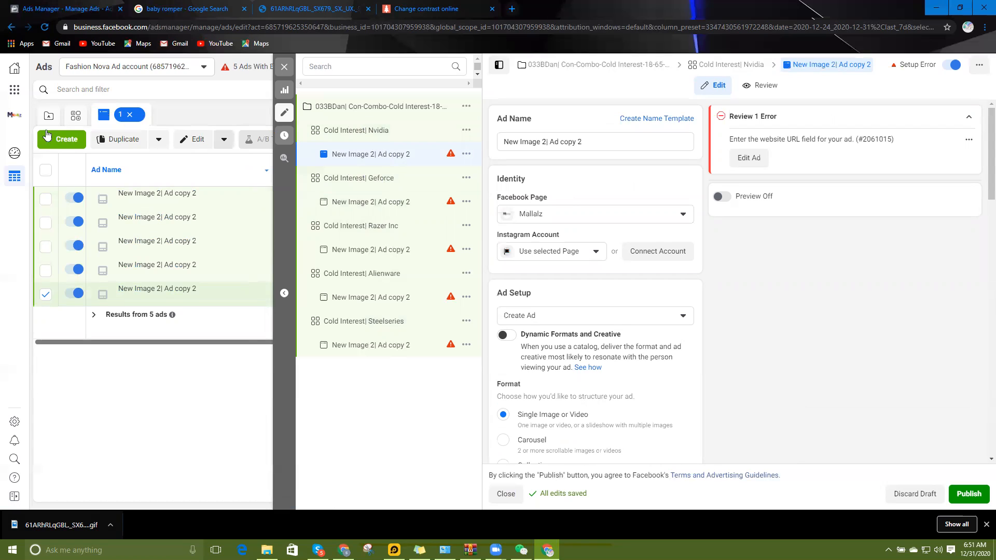
left_click(15, 90)
scroll(82, 289, "down", 5)
scroll(82, 289, "down", 6)
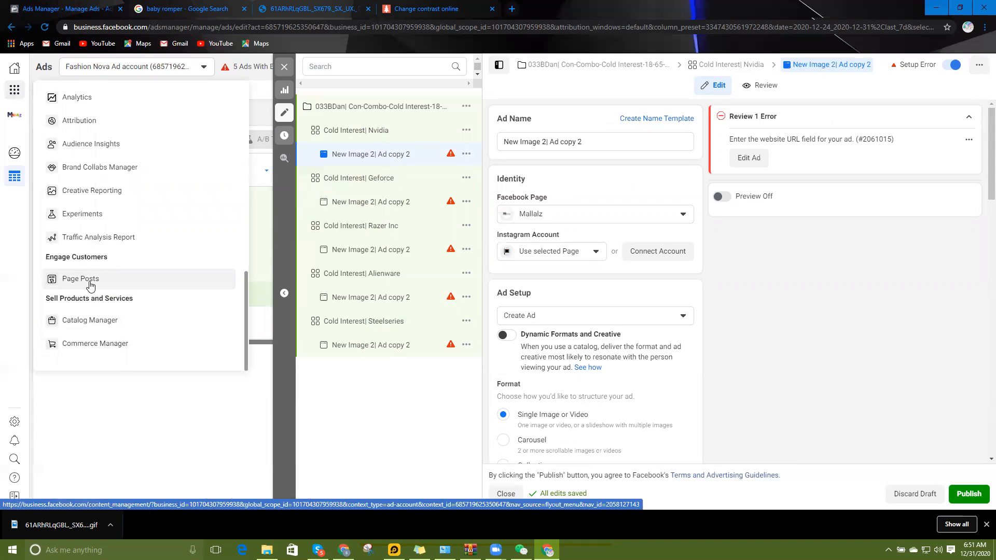
In the Cold Interest| Geforce ad, set the Instagram account to mallalz_shop and the ad setup to Use Existing Post.
left_click(368, 207)
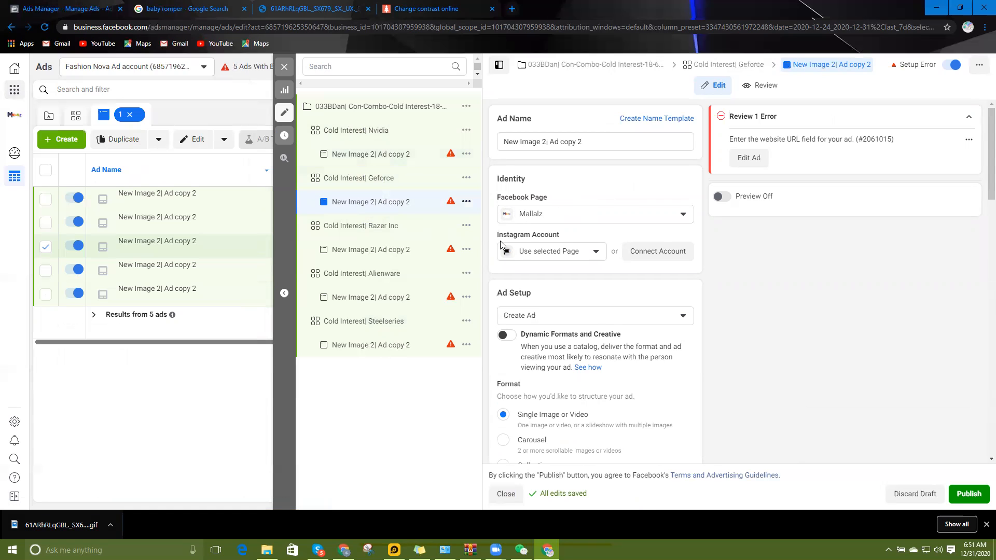
left_click(566, 252)
left_click(542, 287)
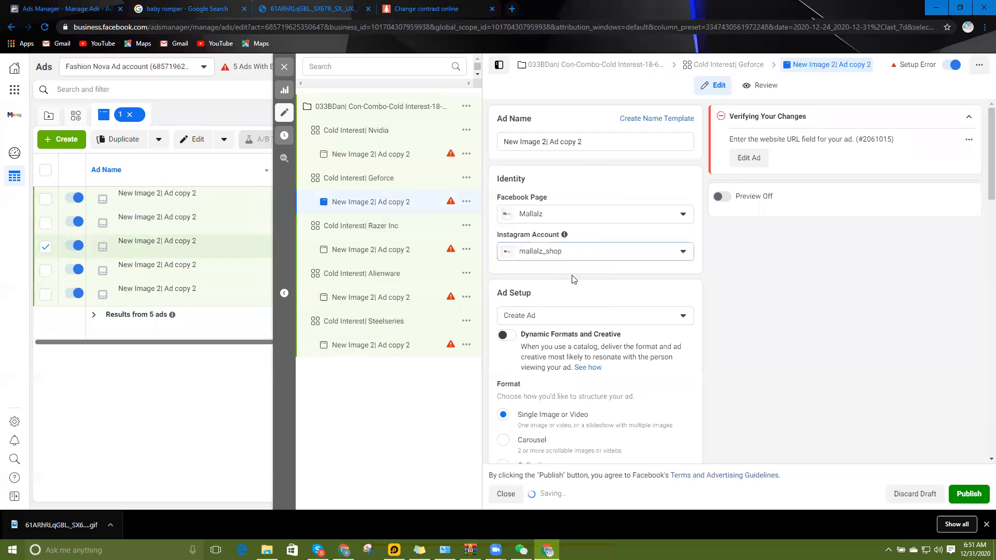
left_click(557, 319)
left_click(540, 355)
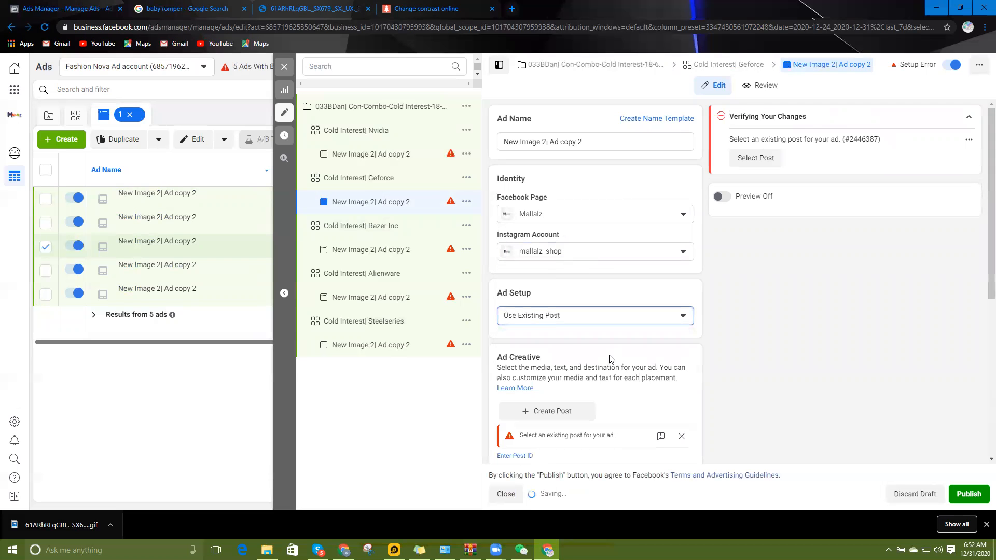
Browse the Facebook page's existing posts for the Geforce ad, filter them by Ads posts, and leave without selecting one.
scroll(552, 331, "down", 3)
left_click(544, 256)
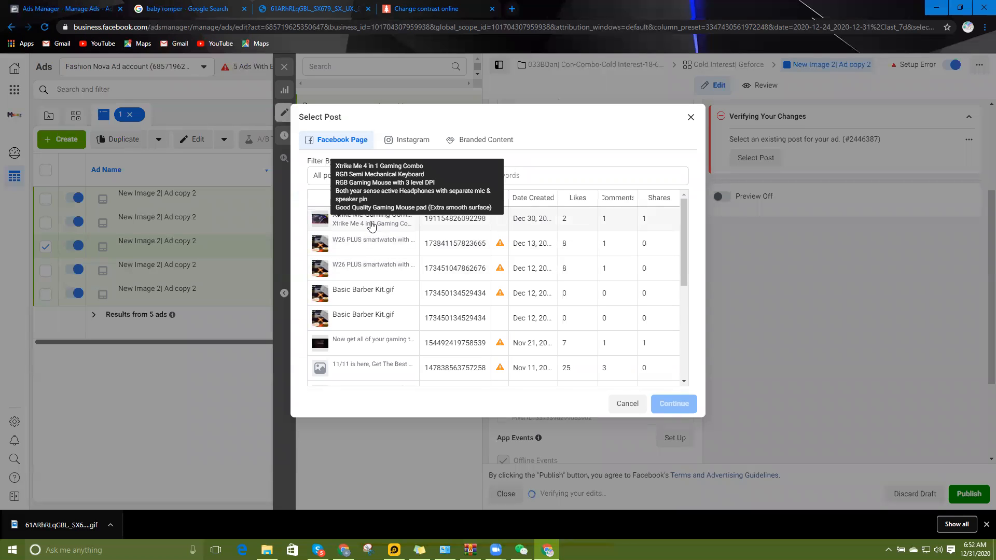
scroll(363, 311, "down", 3)
left_click(334, 176)
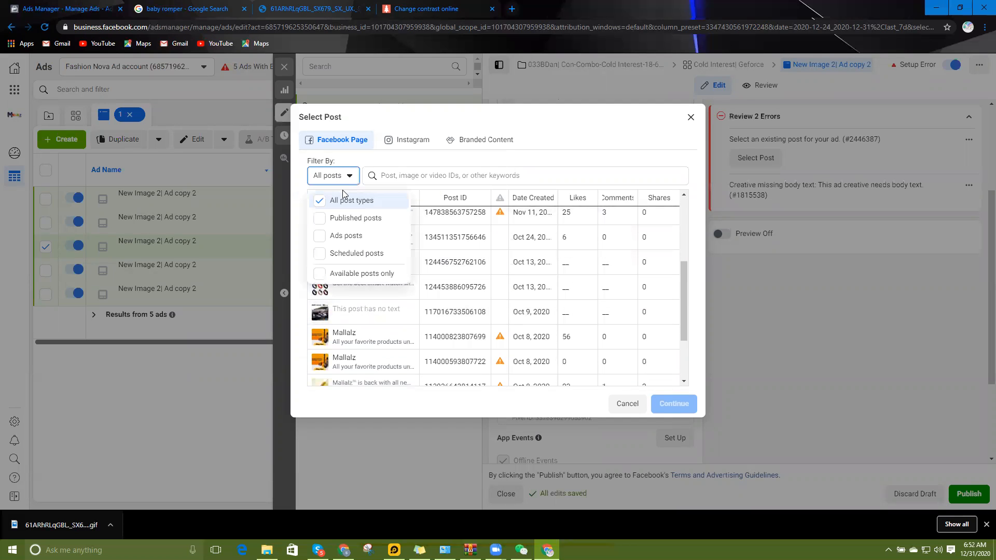
left_click(346, 236)
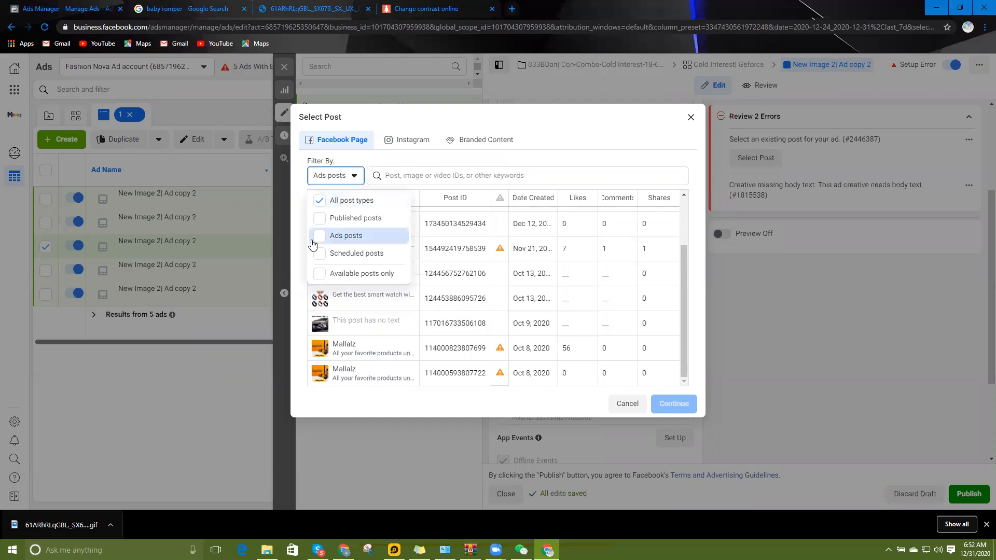
left_click(508, 169)
scroll(372, 273, "up", 2)
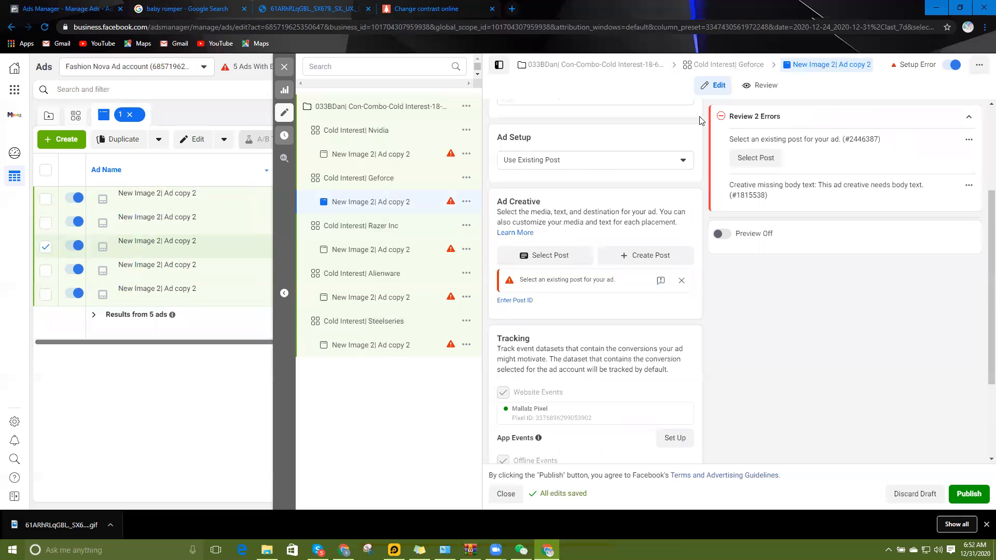
left_click(692, 117)
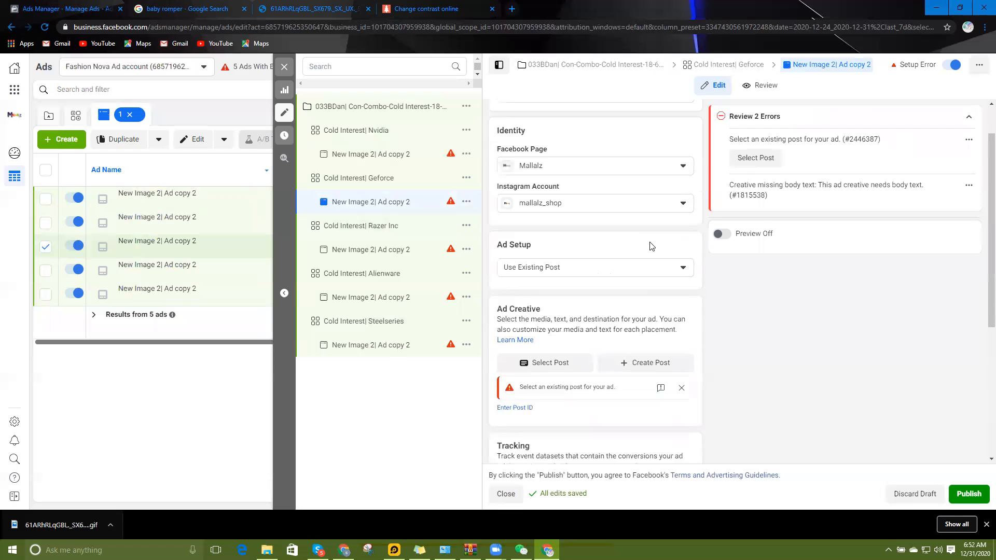
scroll(652, 246, "up", 1)
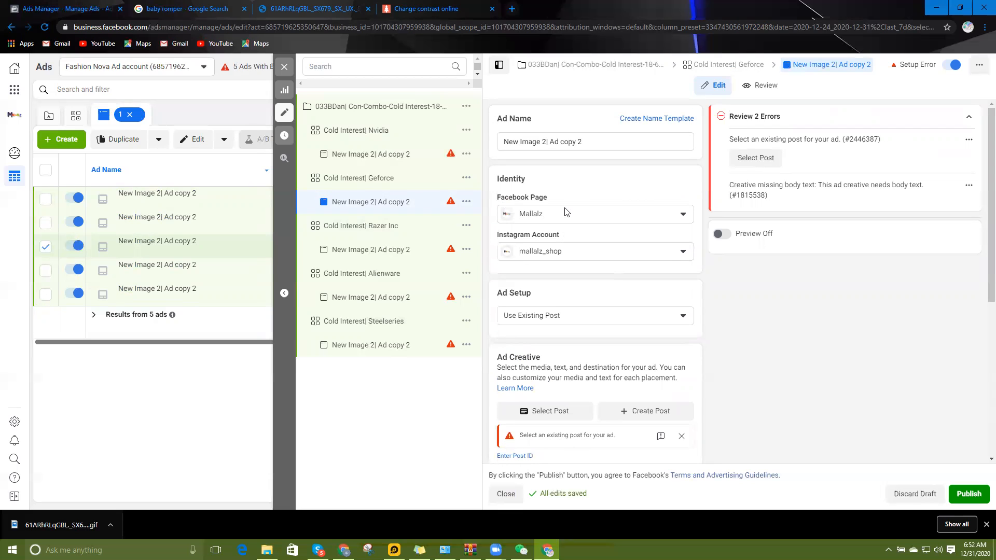
Set the Instagram account of the ad in the Cold Interest| Nvidia ad set to mallalz_shop.
left_click(404, 155)
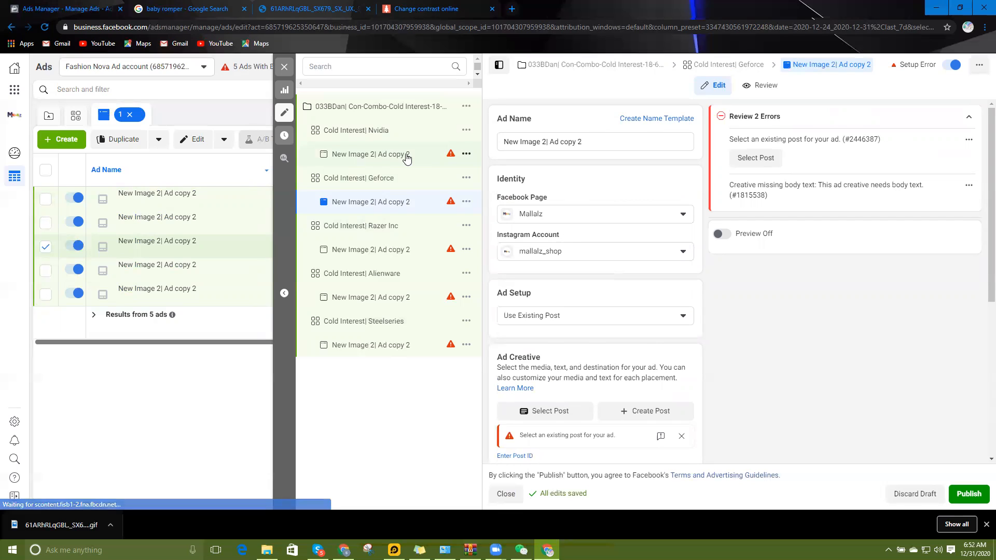
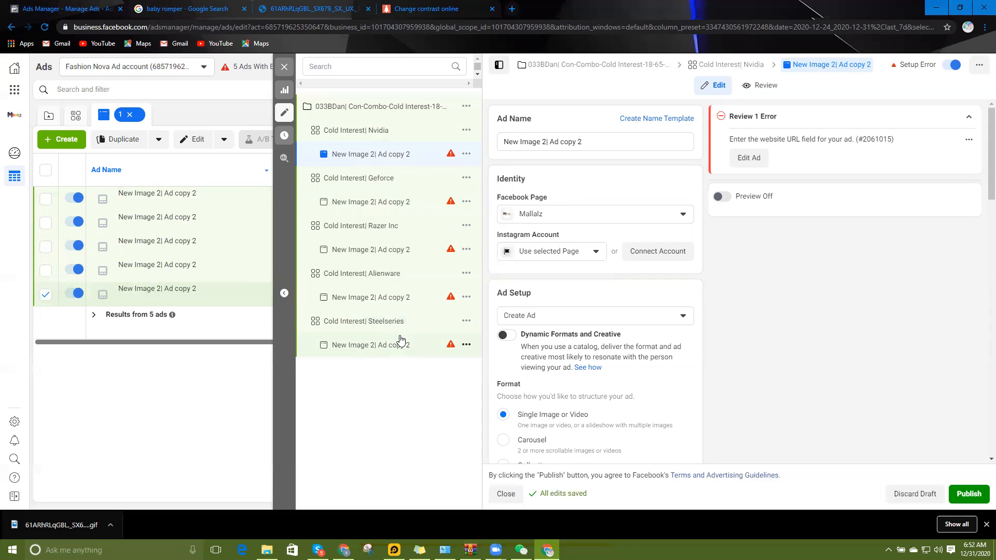
left_click(573, 254)
left_click(554, 296)
scroll(568, 312, "down", 8)
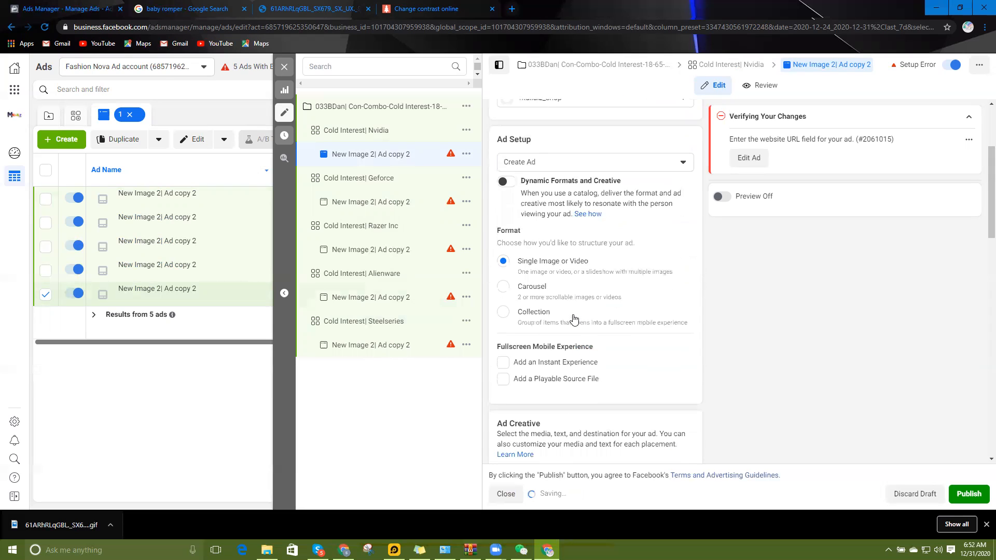
scroll(569, 317, "down", 2)
scroll(569, 312, "up", 3)
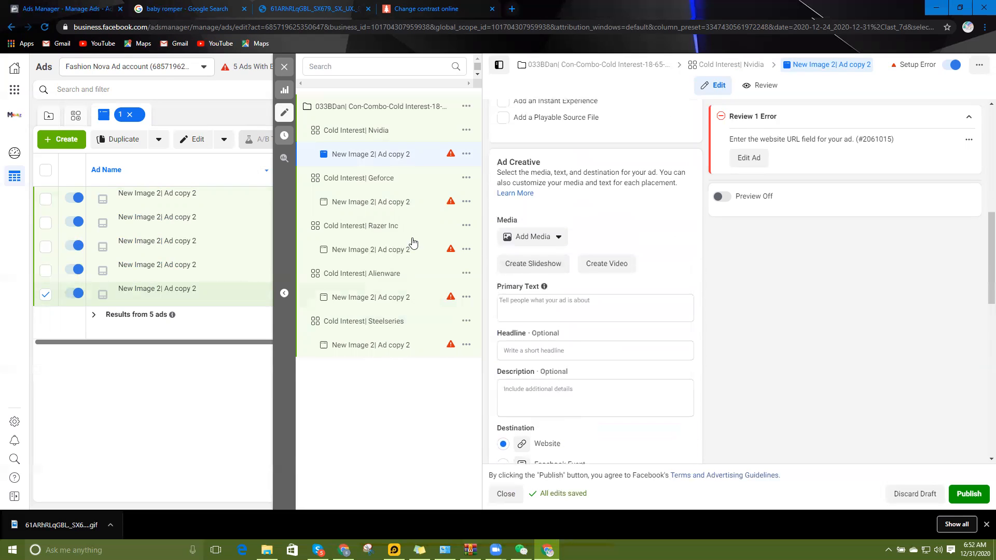
Add the 1000 × 1000 Xstrike Me gaming combo image from the account images to the Nvidia ad with the default placement adjustments.
left_click(531, 244)
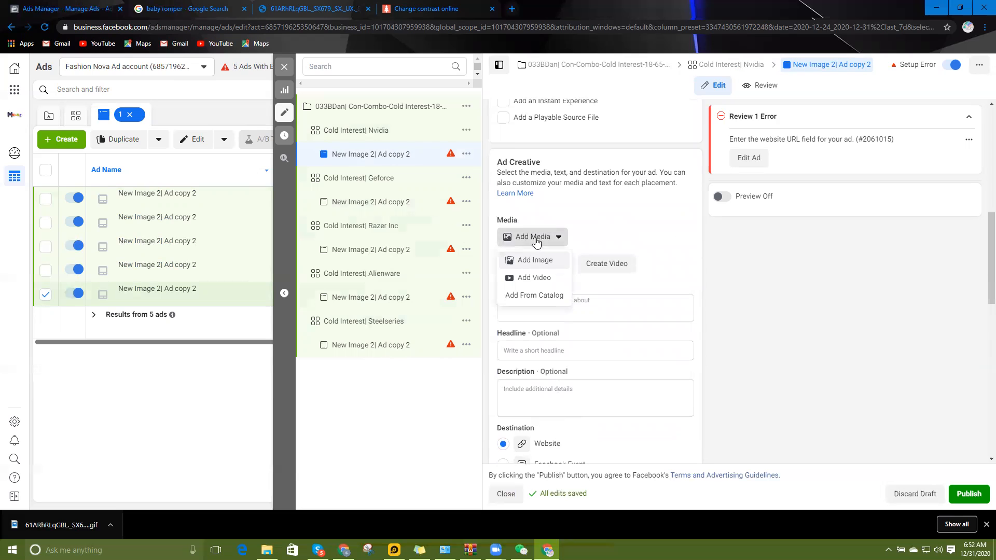
left_click(526, 262)
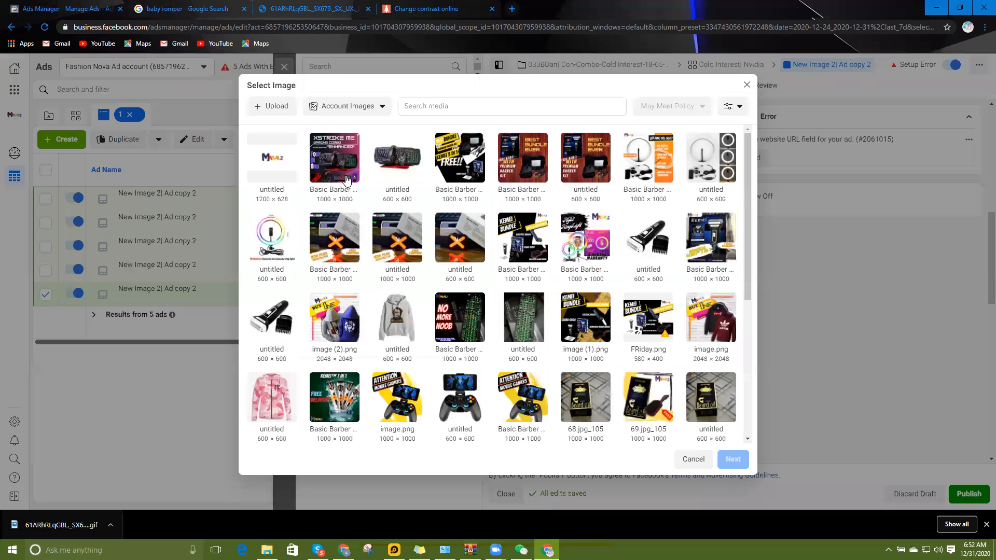
left_click(338, 160)
left_click(732, 457)
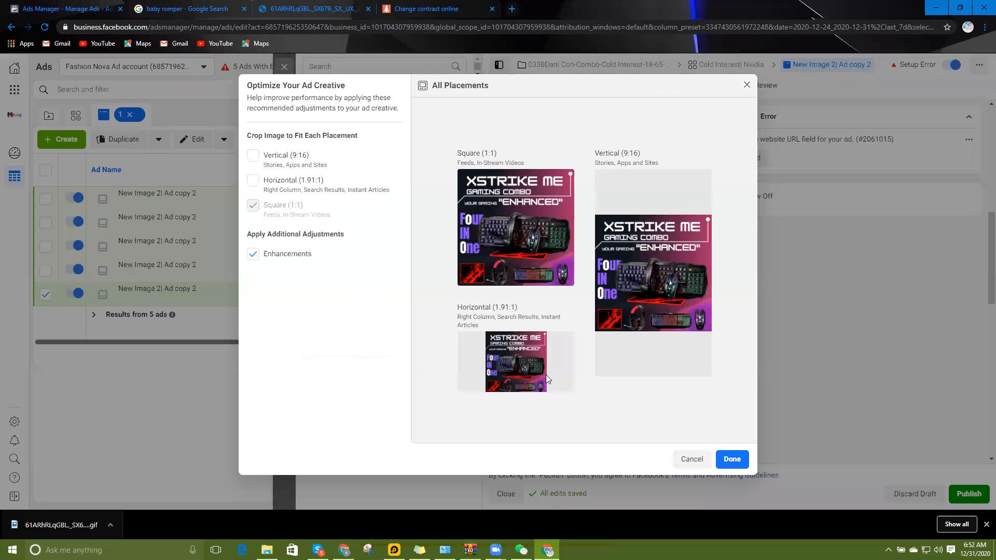
left_click(732, 459)
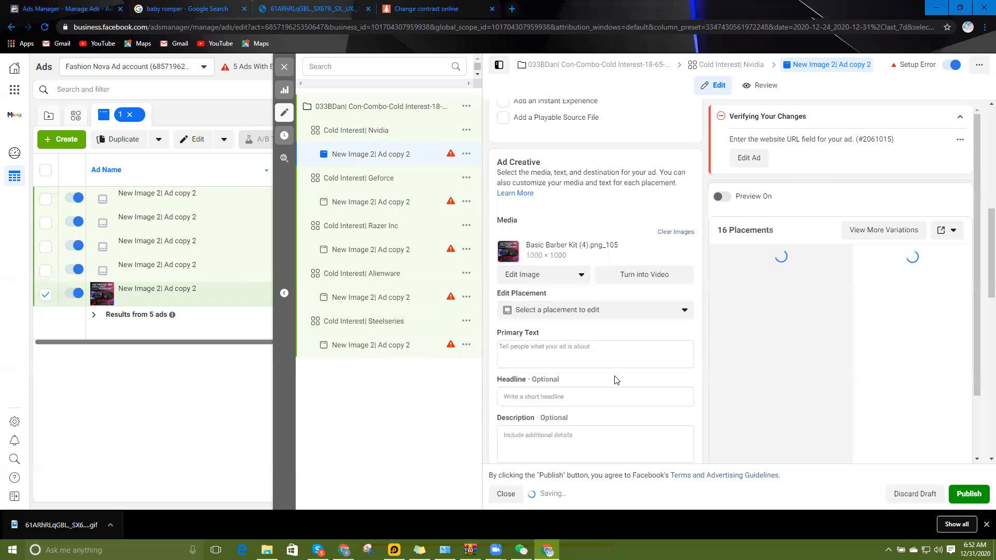
Enter the Nvidia ad's primary text "All four in one. Take your gaming to the next level with Xtrike Me. Shop Now!!".
left_click(547, 356)
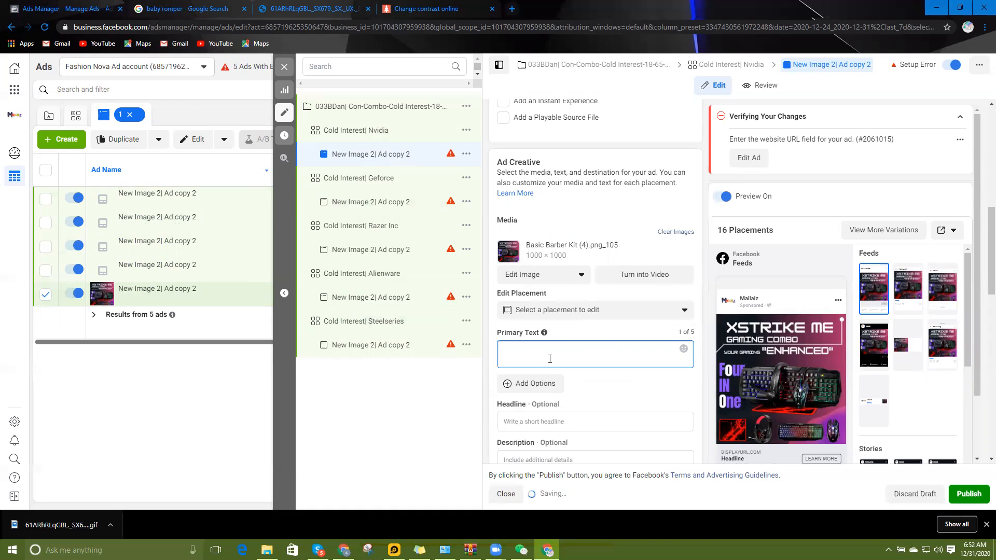
type("All four in o")
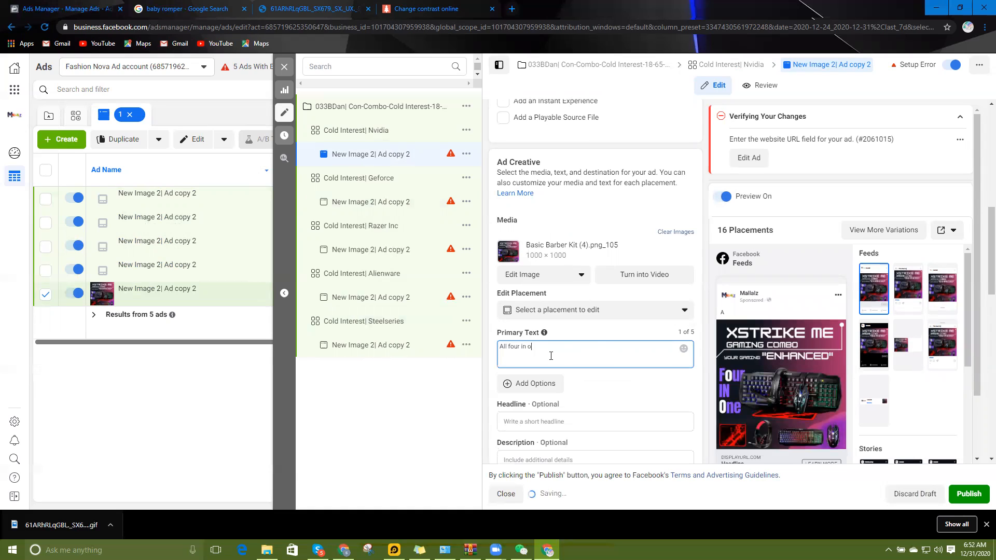
type("ne.")
type("Take your gaming to the next leve")
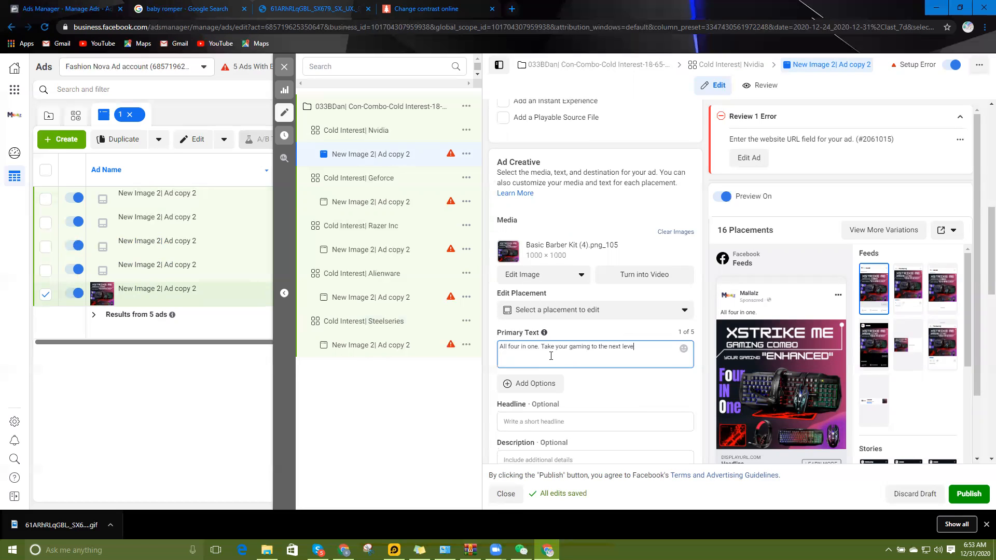
type("l with St")
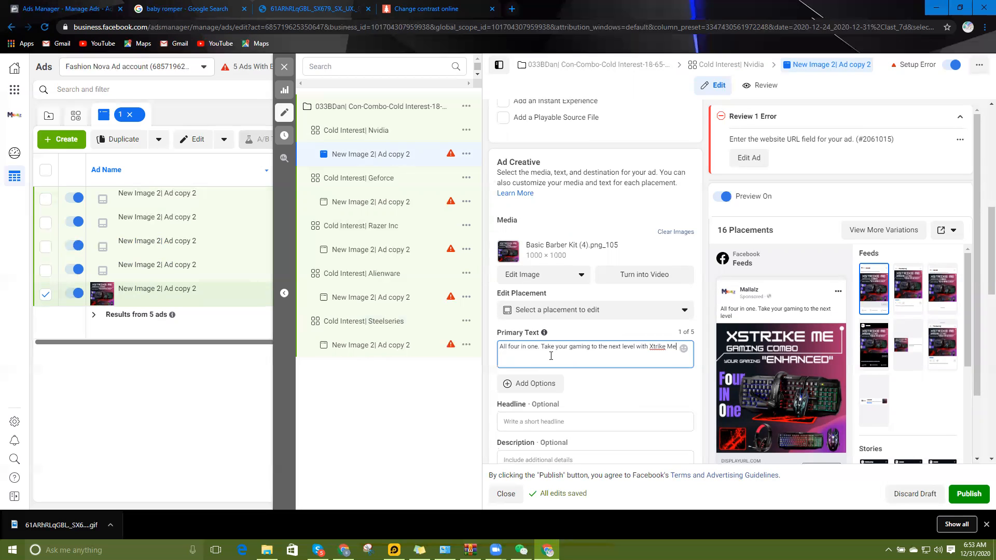
type(". Shop Now!!")
Set the Nvidia ad's headline to "Free Shipping| Today Only".
scroll(574, 322, "down", 2)
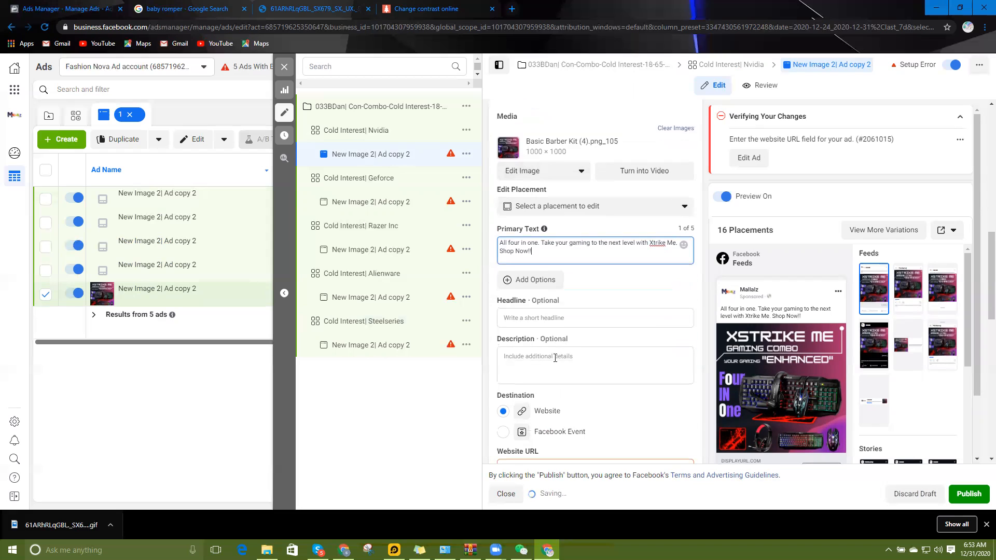
left_click(565, 319)
type("FreeSh")
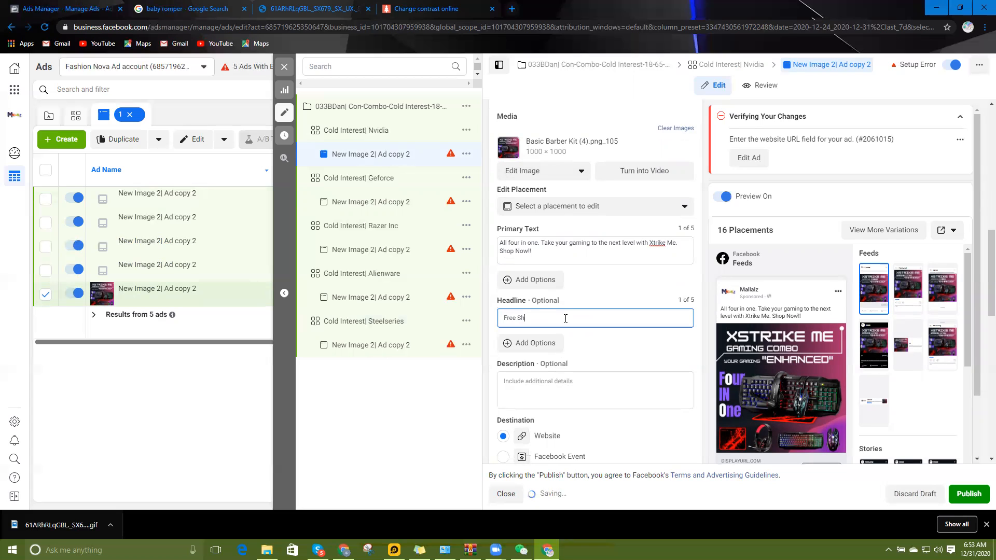
type("ipping| Today (")
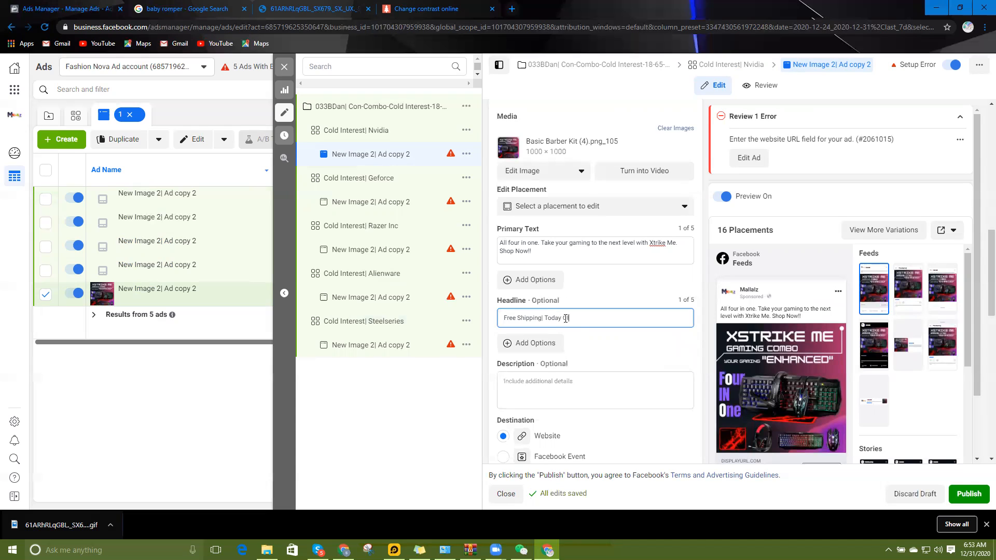
type("nly")
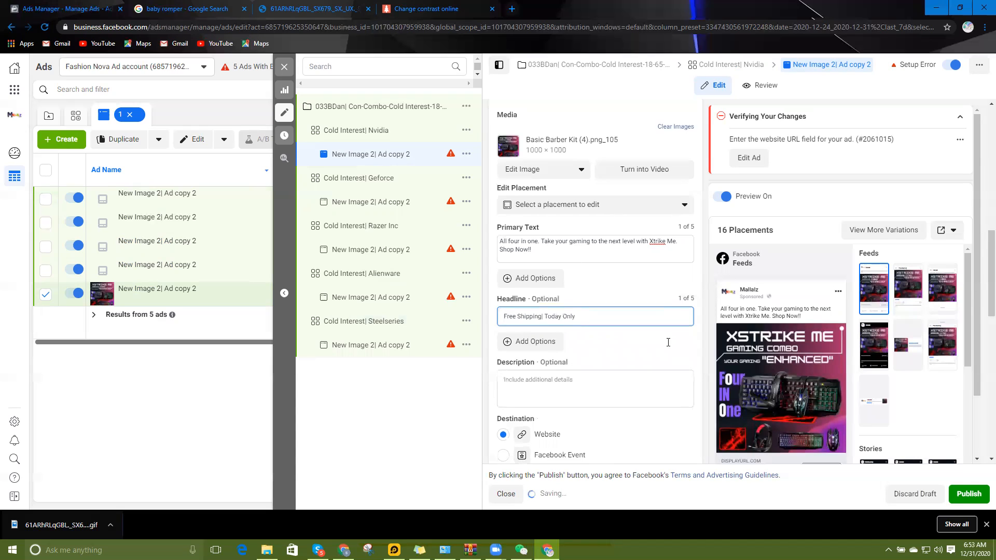
Set the Nvidia ad's website URL to mallalz.com.
scroll(545, 394, "down", 2)
left_click(523, 387)
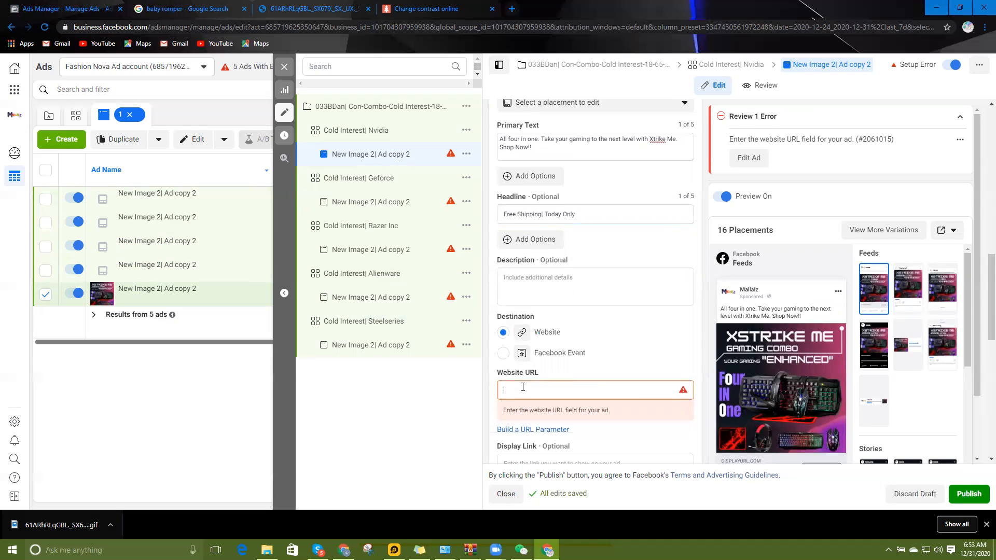
type("mallalz.com")
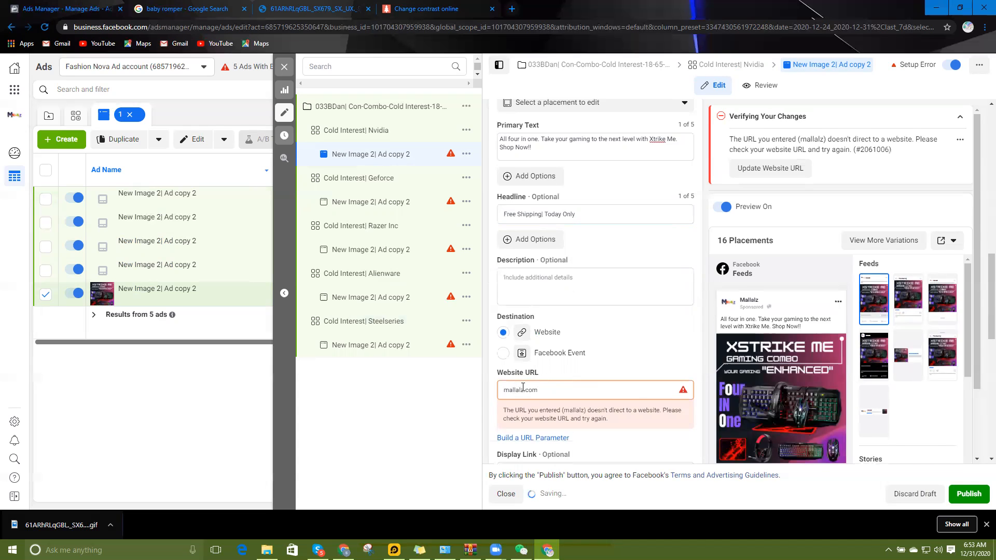
Build the Nvidia ad's tracking URL parameters with {{campaign.id}} as campaign source, medium, name and content, and apply them.
scroll(528, 384, "down", 2)
scroll(528, 384, "down", 7)
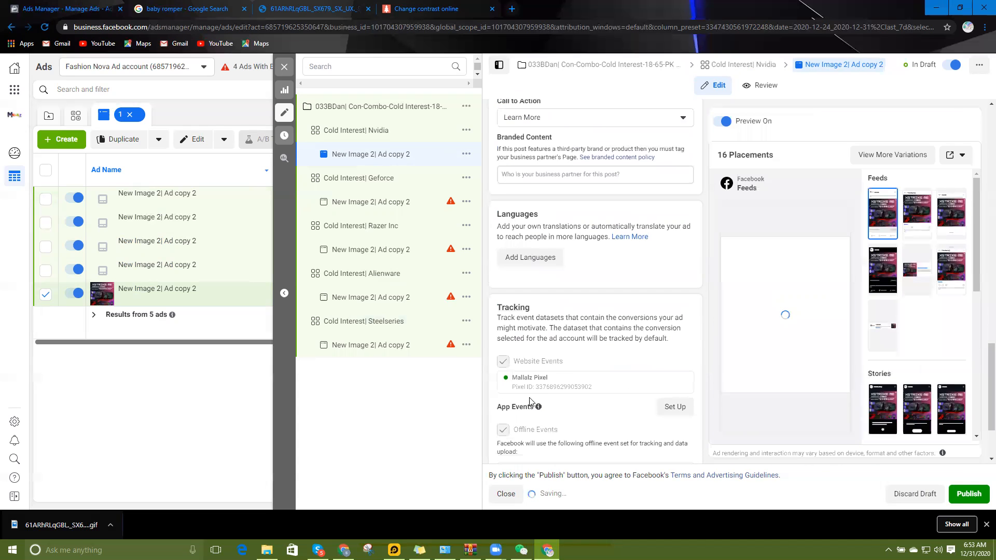
left_click(546, 422)
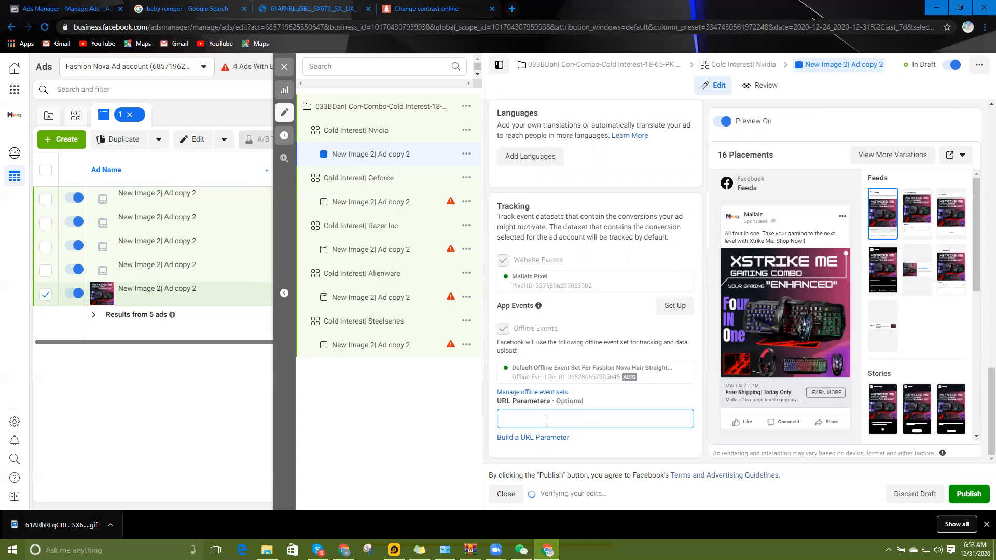
left_click(545, 437)
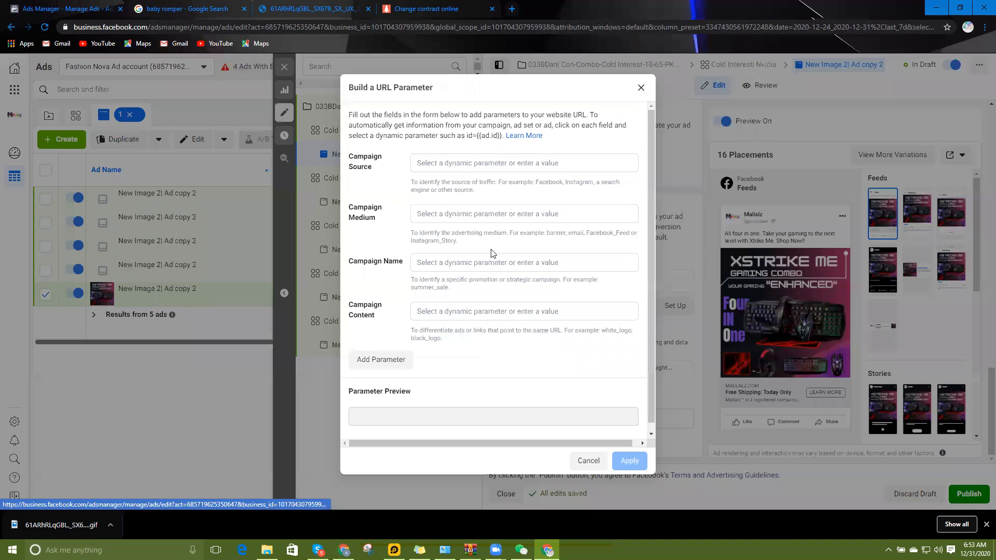
left_click(441, 166)
left_click(440, 183)
left_click(440, 217)
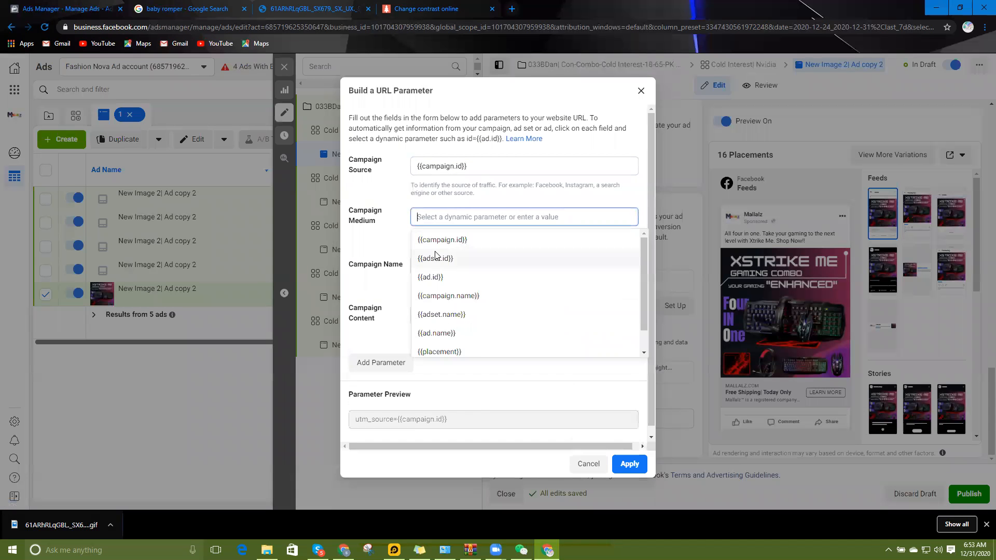
left_click(439, 239)
left_click(436, 265)
left_click(436, 289)
left_click(437, 308)
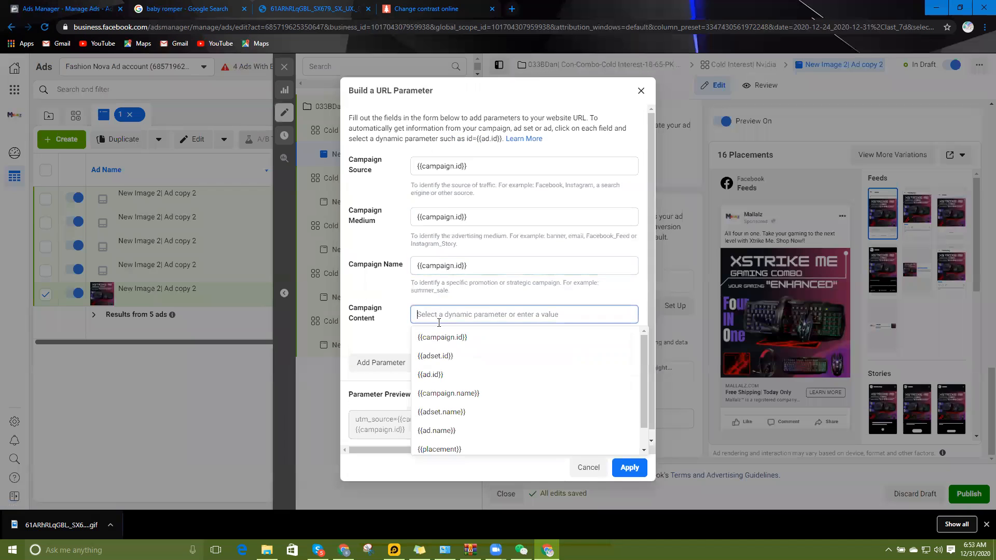
left_click(440, 337)
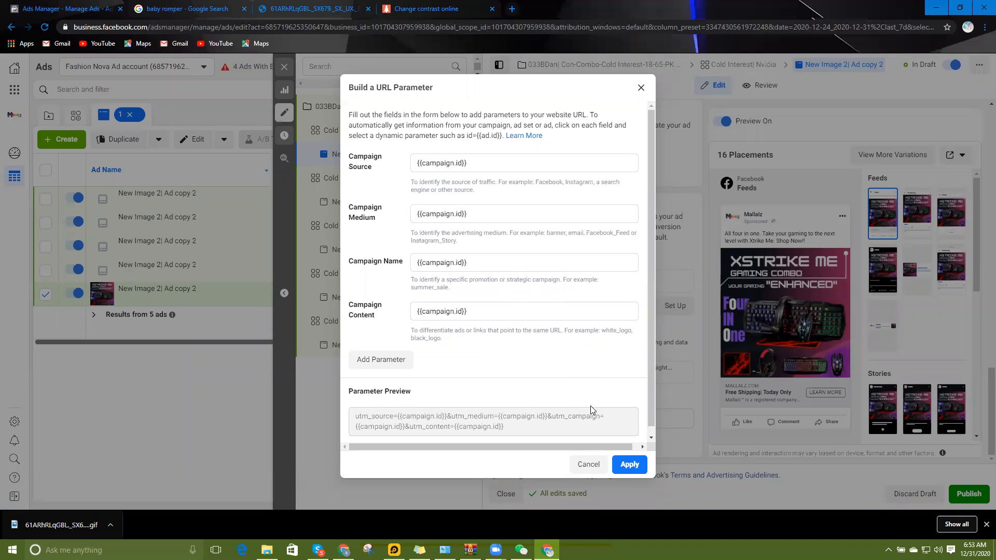
left_click(629, 465)
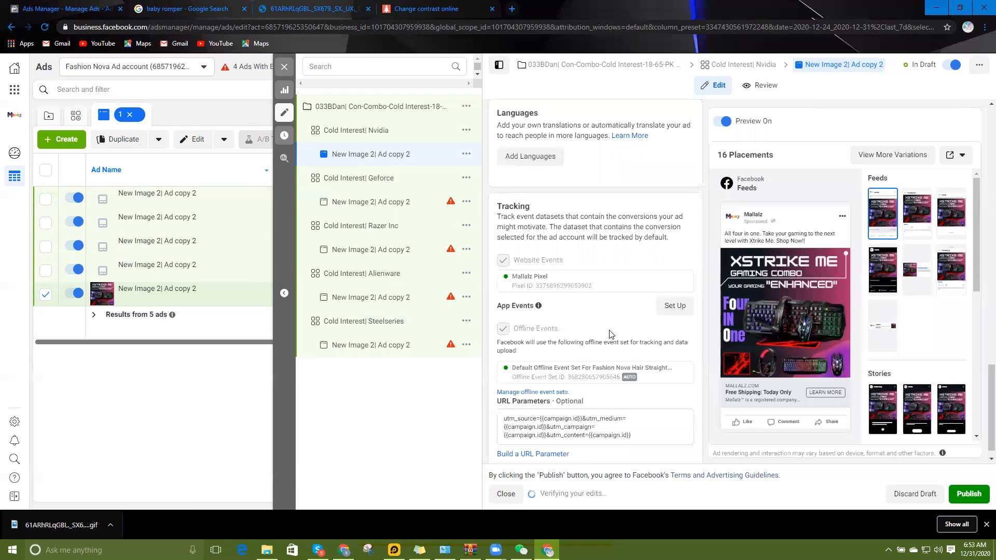
Check the Nvidia ad's destination settings and publish the ad.
scroll(579, 332, "up", 4)
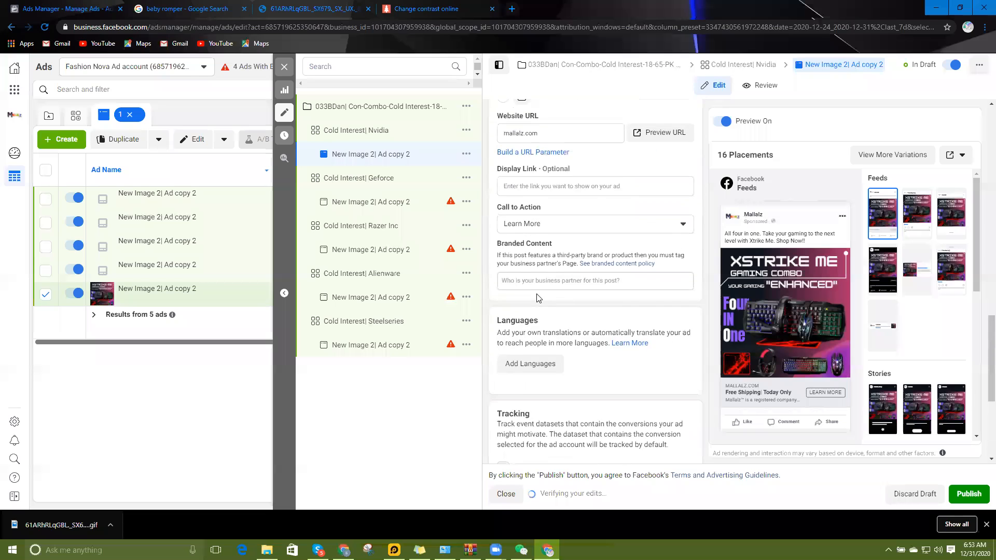
scroll(538, 298, "up", 3)
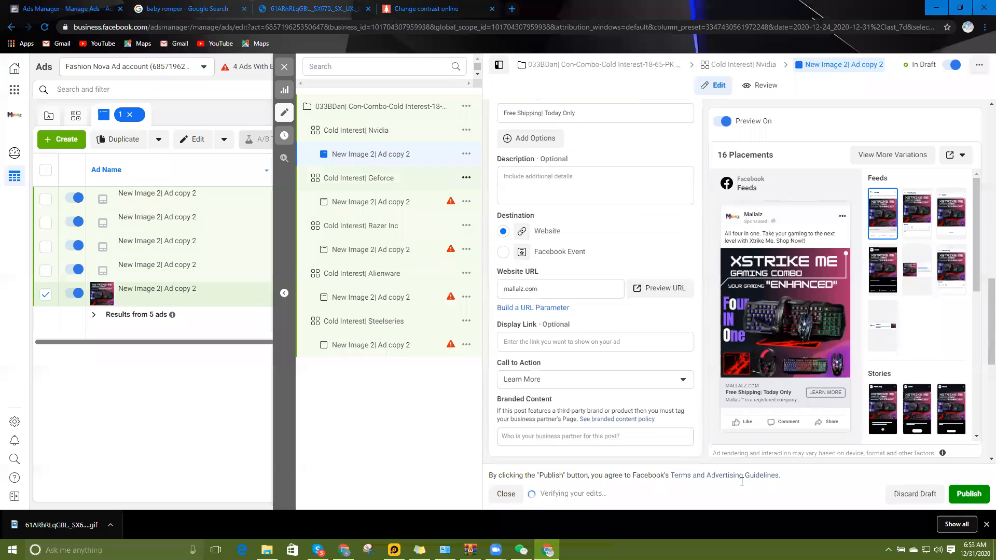
left_click(969, 494)
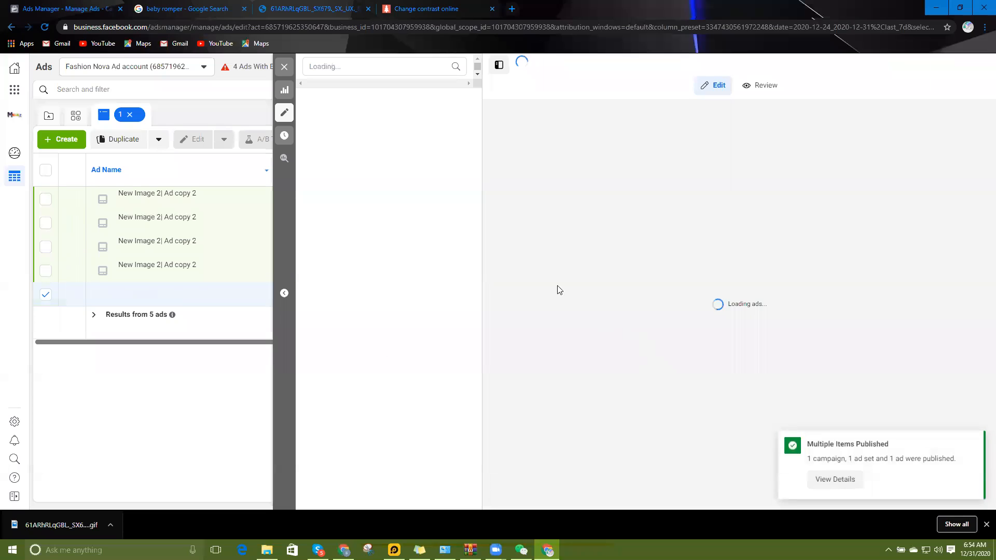
Find Page Posts among the business tools and open it in a new browser tab.
left_click(14, 89)
scroll(85, 252, "down", 5)
scroll(85, 252, "down", 5)
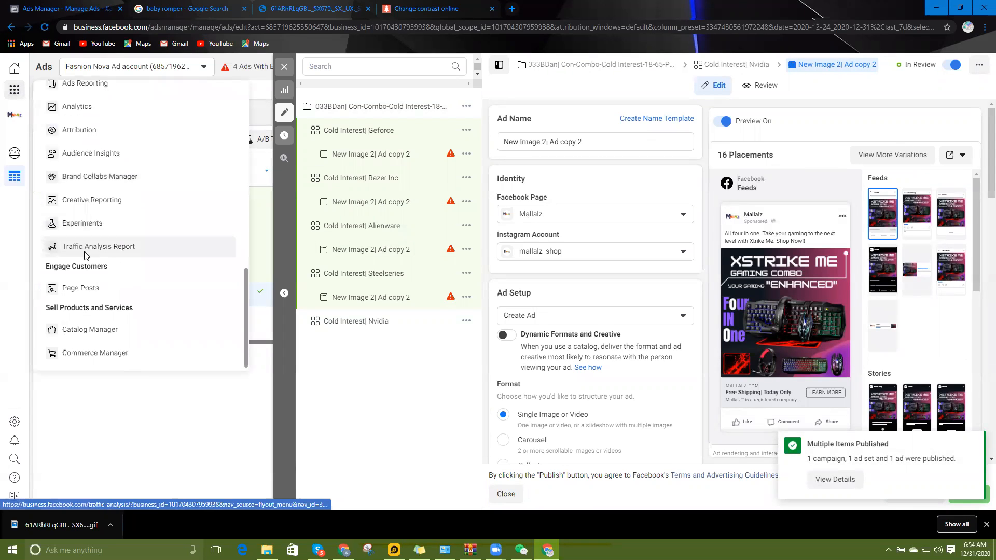
scroll(89, 283, "up", 4)
scroll(91, 282, "up", 6)
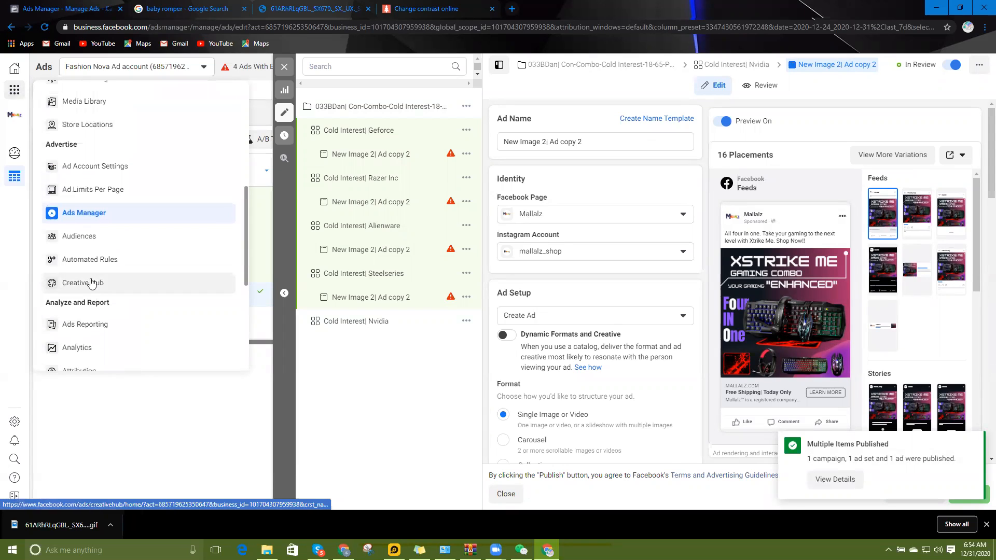
right_click(78, 139)
left_click(114, 145)
left_click(191, 10)
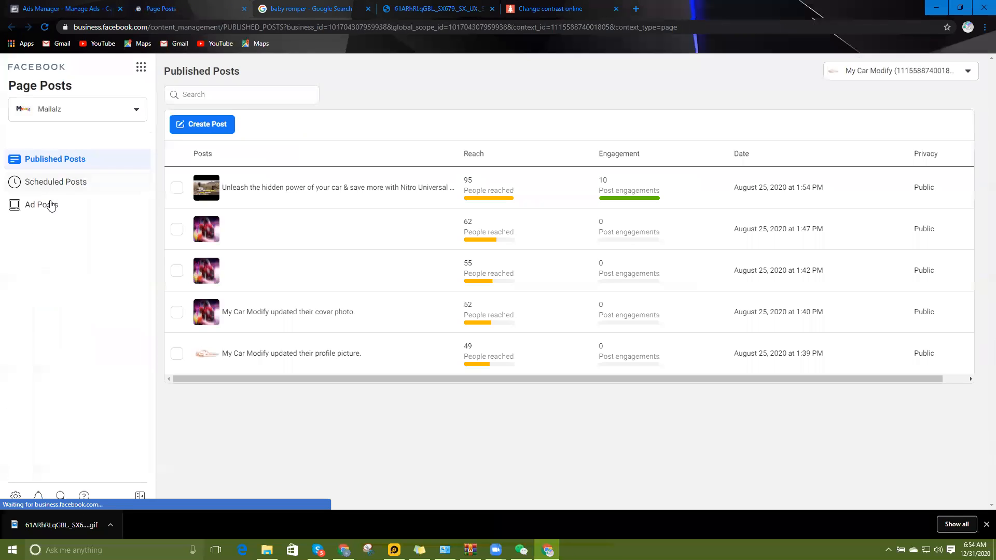
Show the ad posts of the Mallalz page.
left_click(46, 205)
left_click(891, 75)
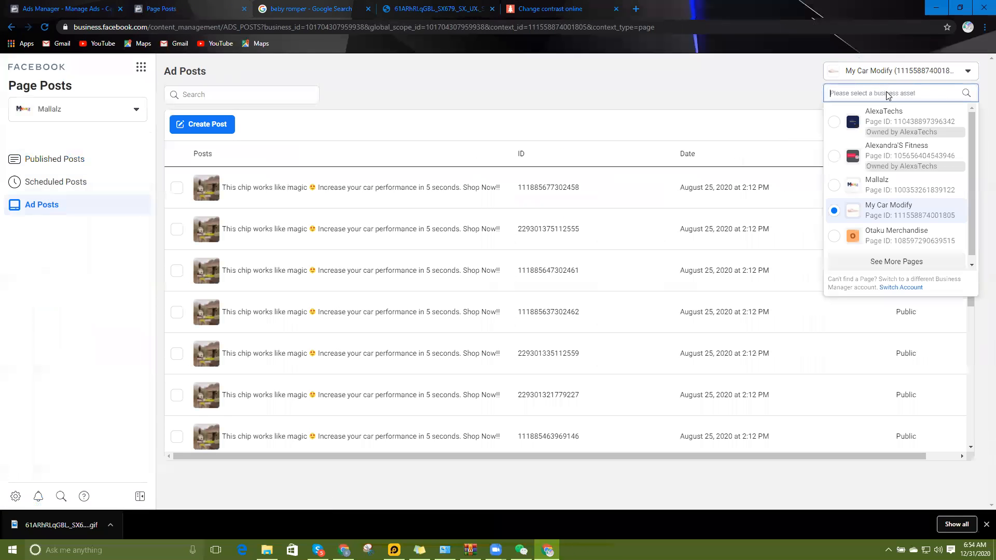
left_click(877, 189)
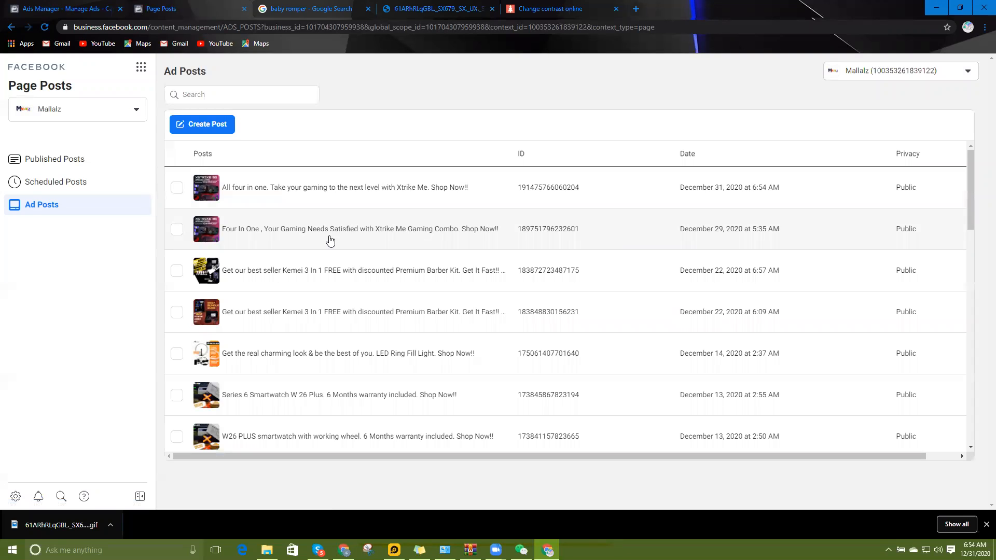
Select the "All four in one" ad post and copy its post ID.
left_click(361, 186)
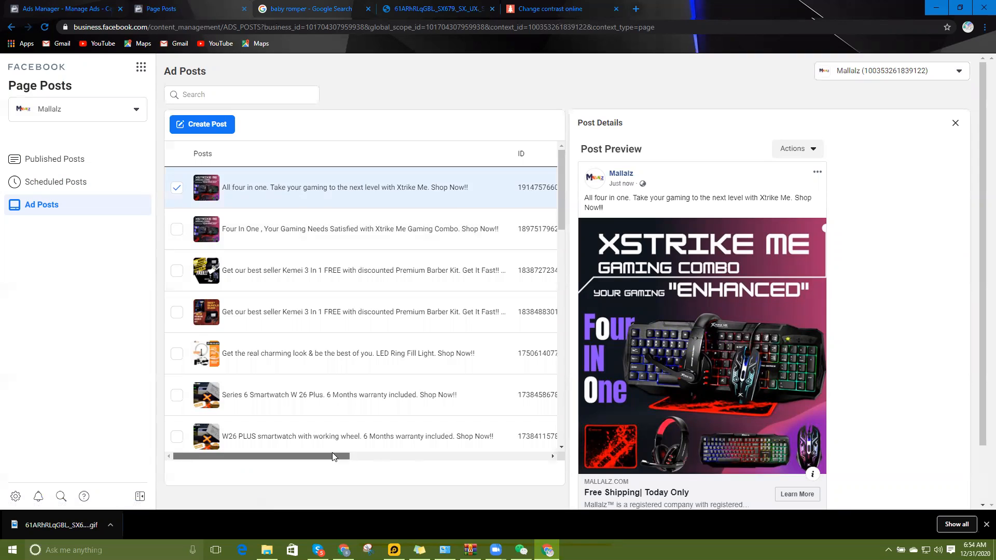
left_click_drag(332, 452, 385, 454)
left_click_drag(463, 192, 404, 191)
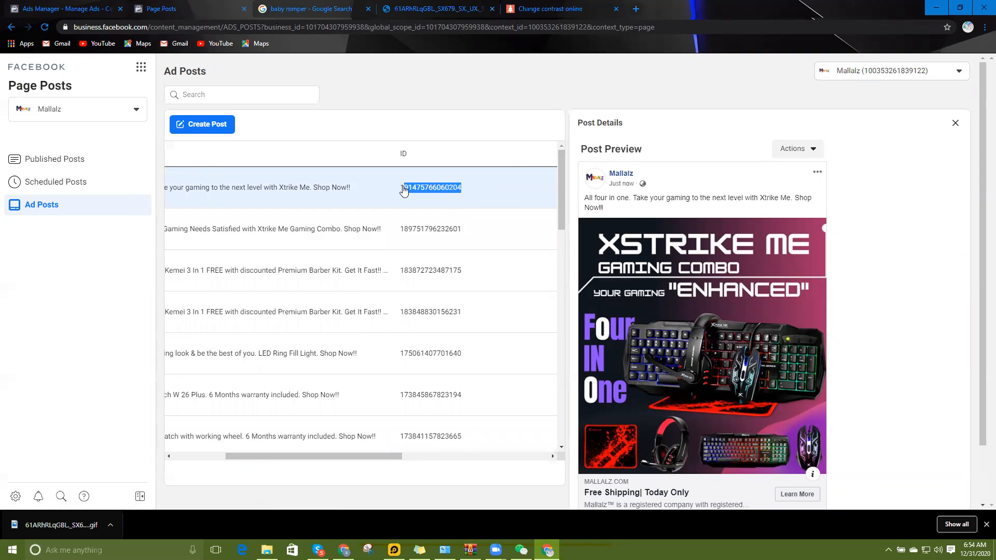
right_click(408, 188)
left_click(426, 196)
Return to the ad in the Cold Interest| Geforce ad set and try to submit the copied post ID as its existing post.
left_click(61, 6)
left_click(380, 155)
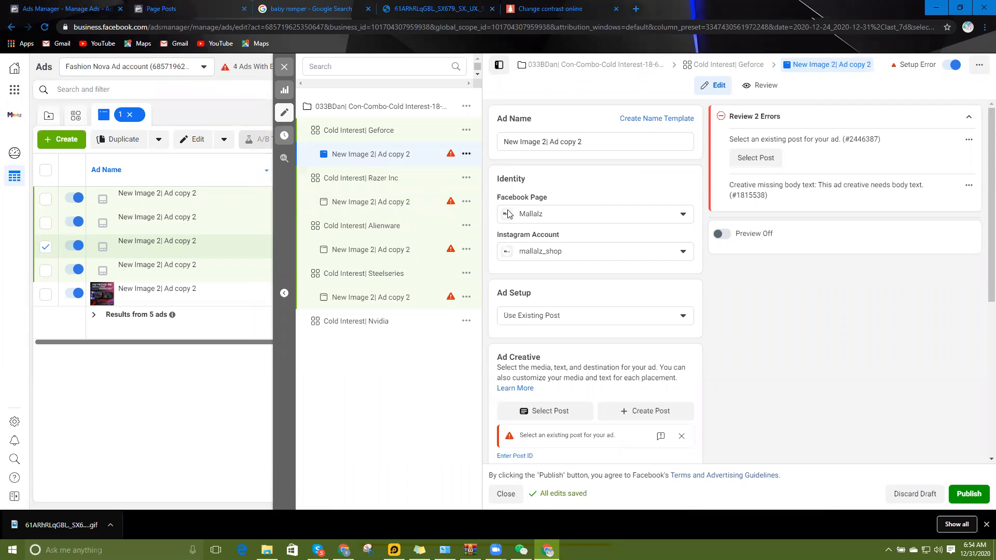
scroll(548, 171, "down", 3)
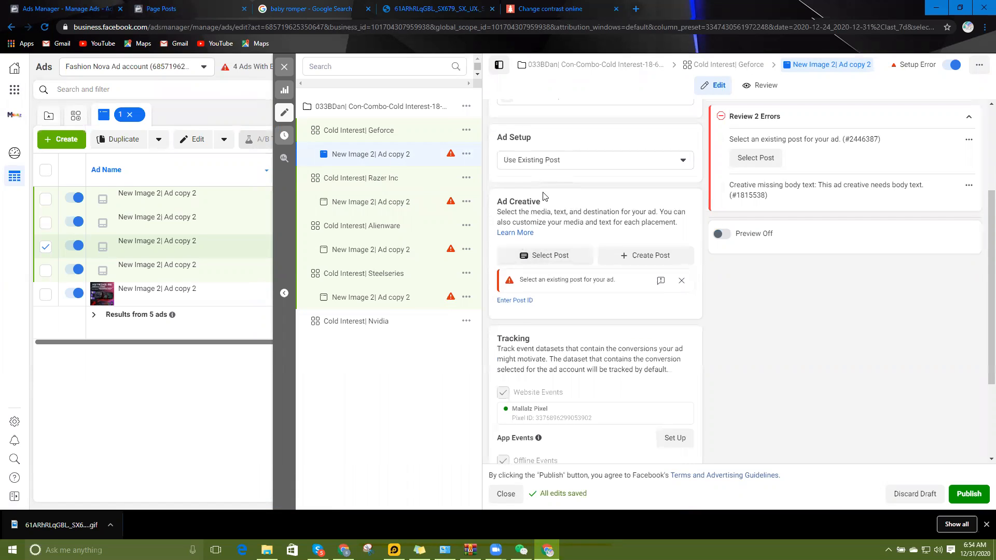
left_click(527, 302)
right_click(522, 303)
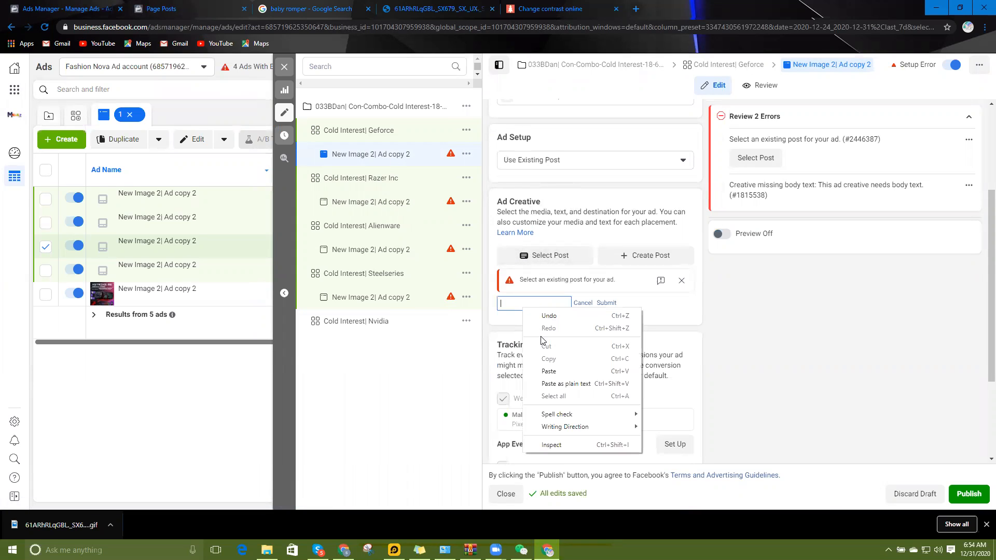
left_click(549, 369)
left_click(604, 304)
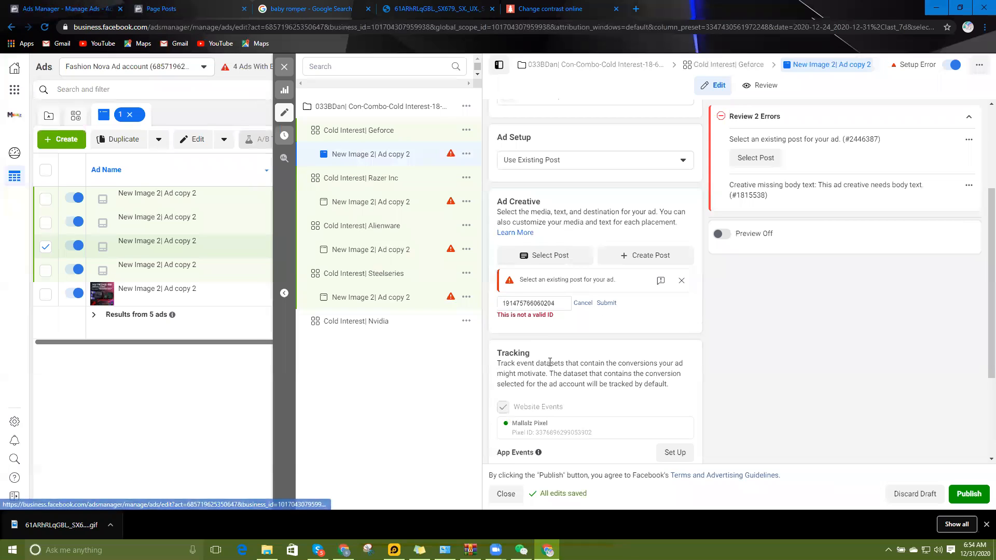
left_click(504, 305)
left_click(610, 304)
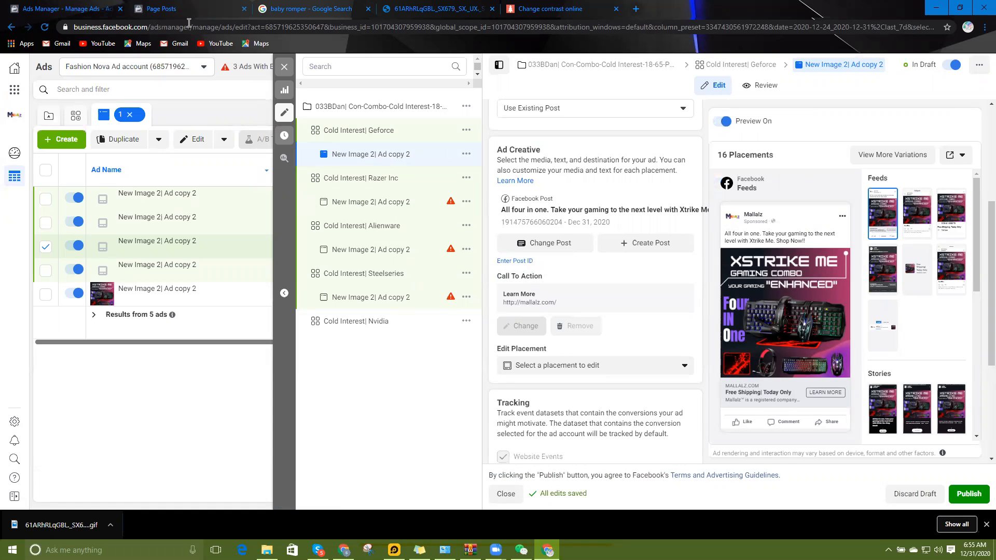
Switch to Page Posts and copy the post ID of the "Gaming Needs Satisfied with Xtrike Me Gaming Combo" ad post.
left_click(224, 5)
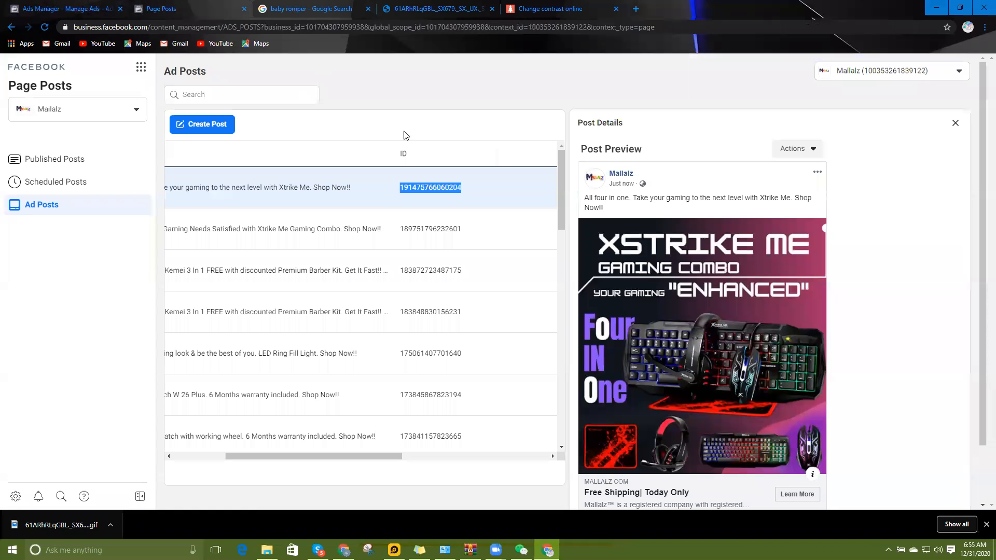
left_click(461, 231)
left_click_drag(461, 230, 386, 235)
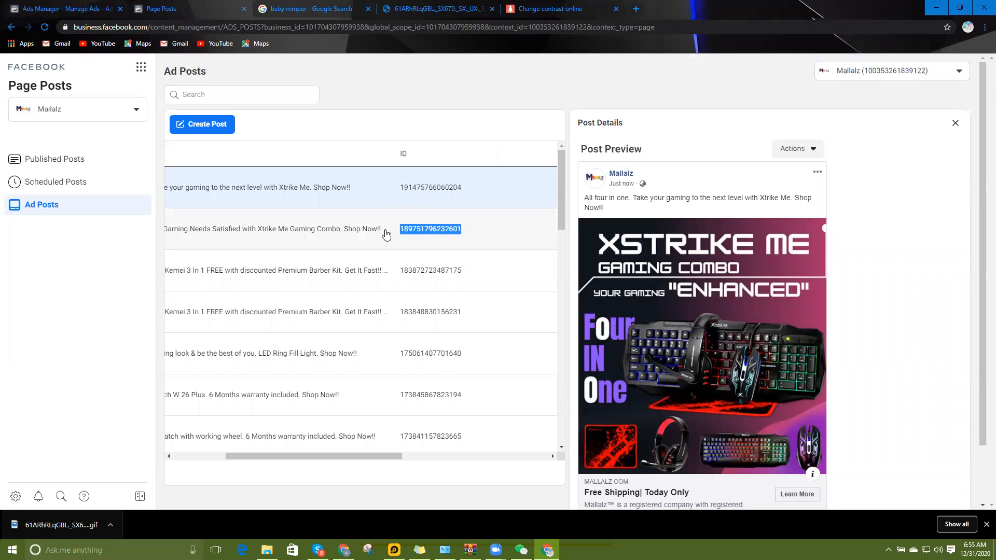
right_click(425, 235)
left_click(446, 239)
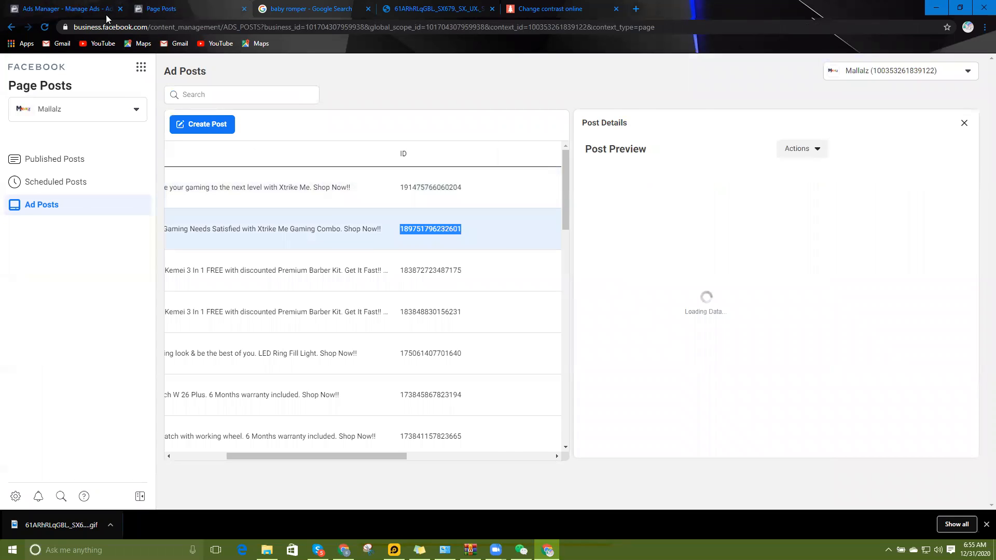
left_click(106, 7)
left_click(521, 263)
right_click(533, 268)
left_click(544, 332)
left_click(607, 263)
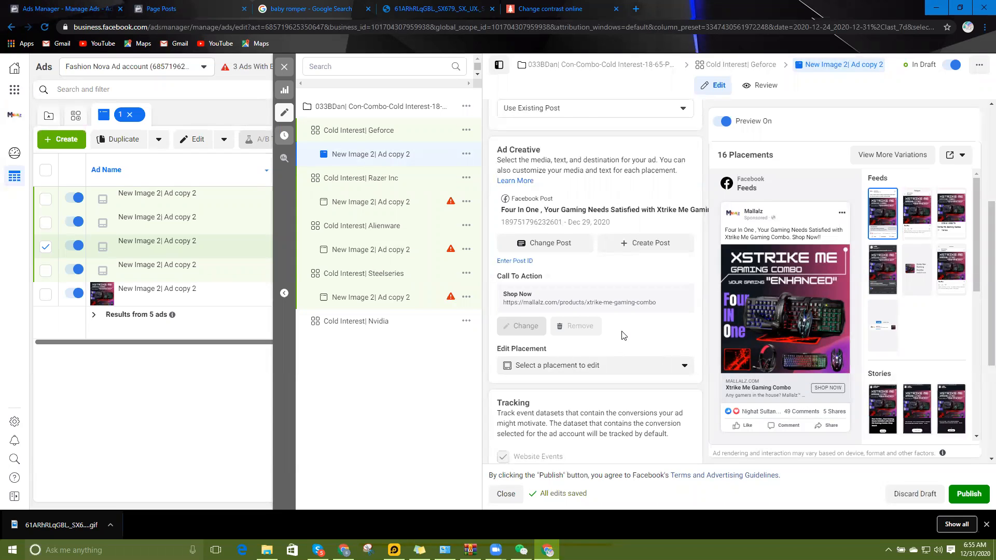
scroll(623, 336, "down", 3)
Open the ad in the Cold Interest| Razer Inc ad set and set its ad setup to Use Existing Post.
left_click(380, 208)
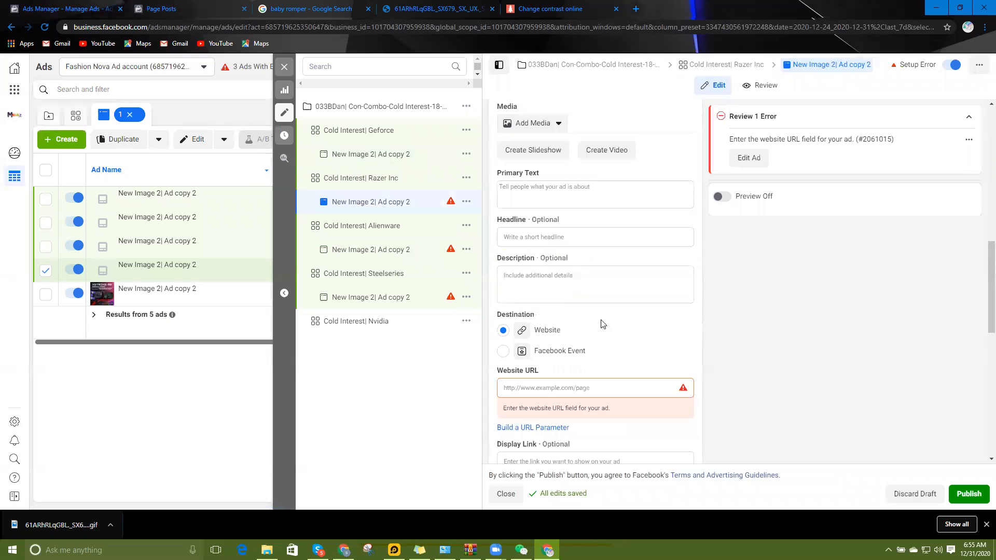
scroll(541, 258, "up", 2)
scroll(542, 265, "down", 2)
scroll(543, 282, "up", 4)
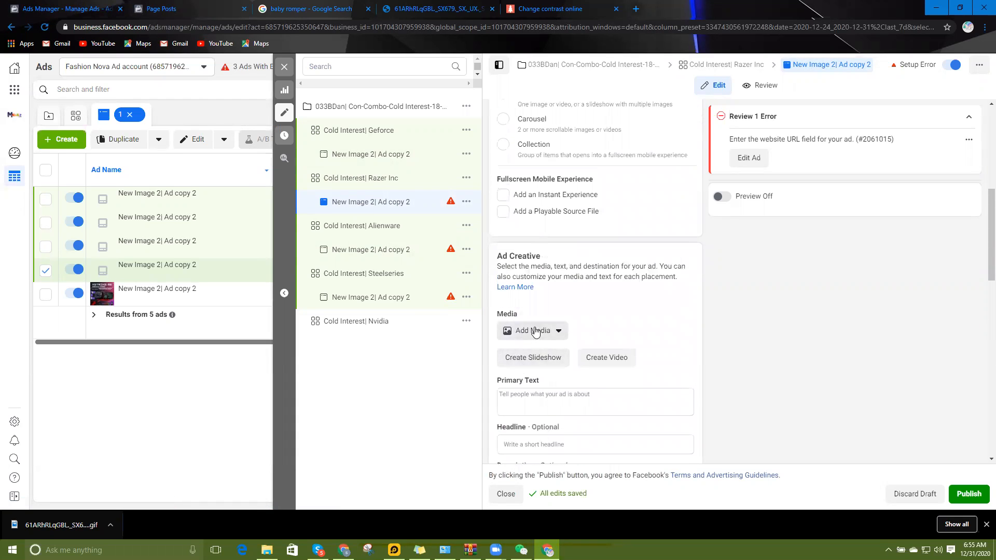
scroll(540, 180, "up", 3)
left_click(547, 150)
left_click(531, 191)
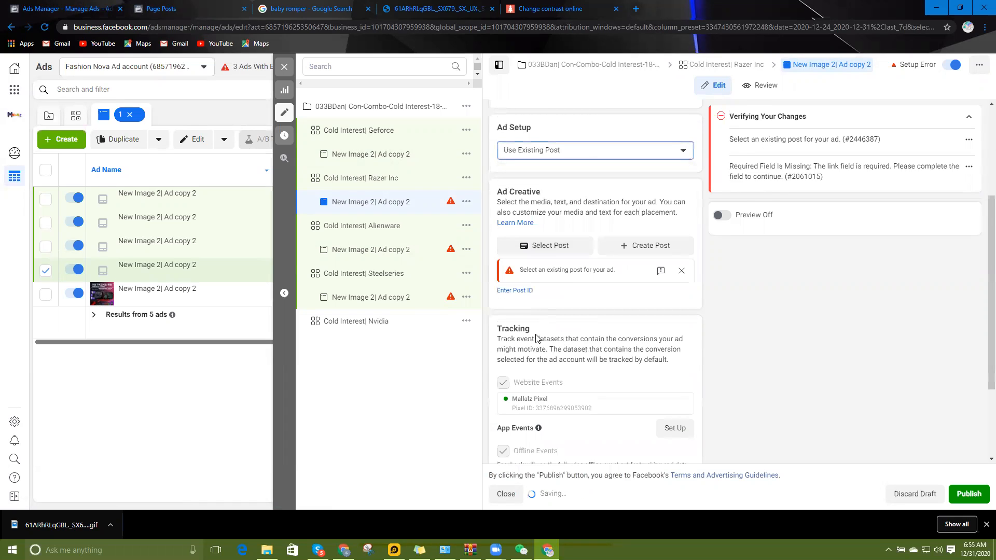
left_click(530, 291)
right_click(519, 296)
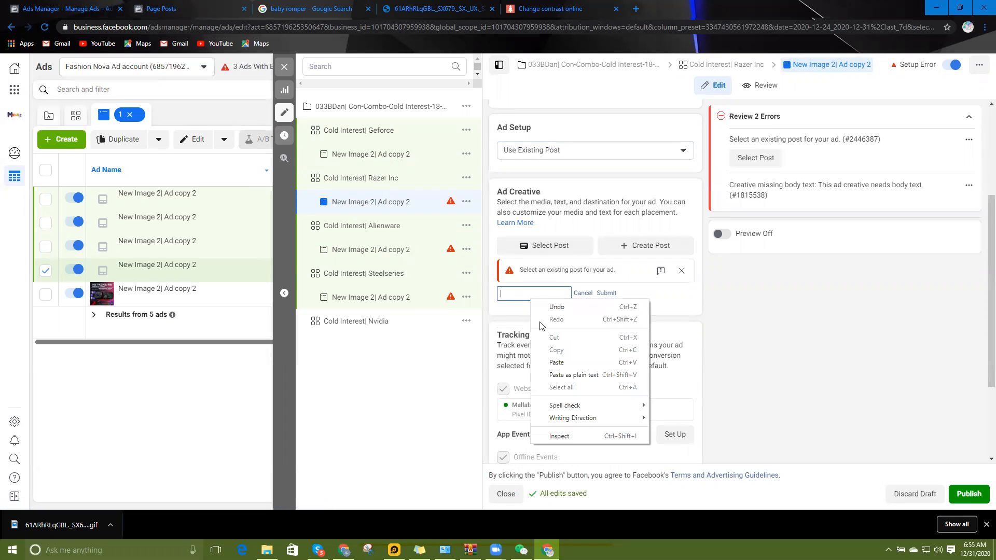
left_click(555, 360)
left_click(606, 294)
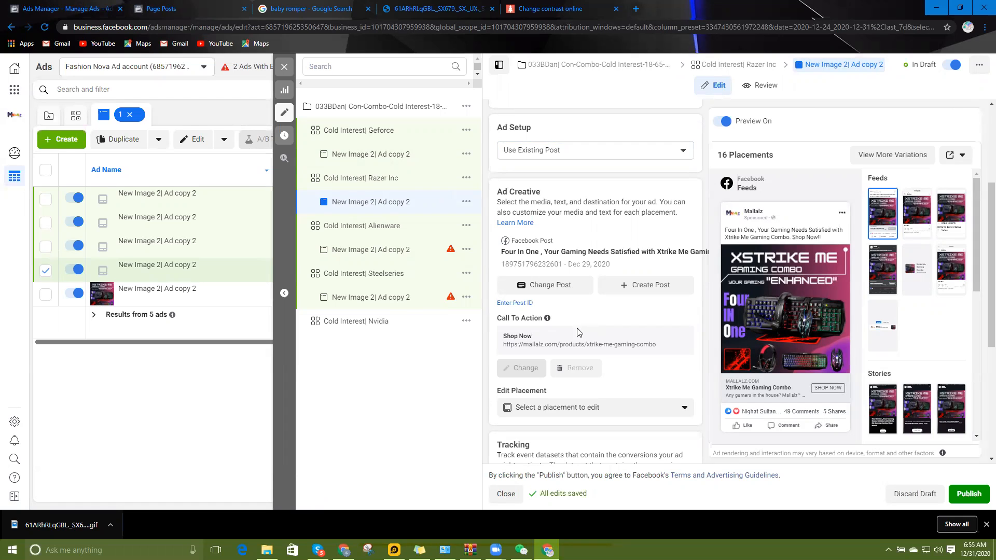
Open the Cold Interest| Alienware ad, choose mallalz_shop as its Instagram account and set the ad setup to Use Existing Post.
left_click(395, 251)
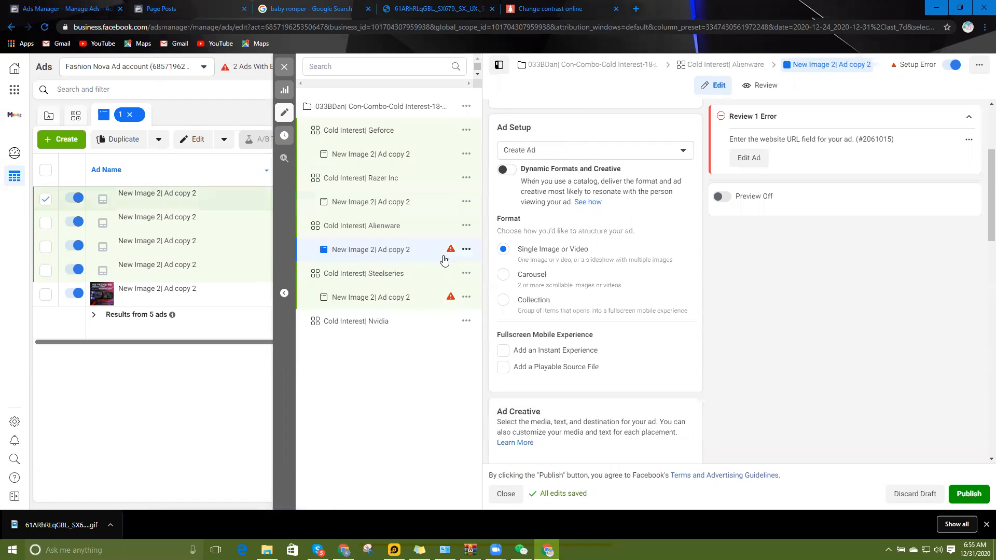
scroll(524, 316, "down", 2)
scroll(517, 290, "up", 3)
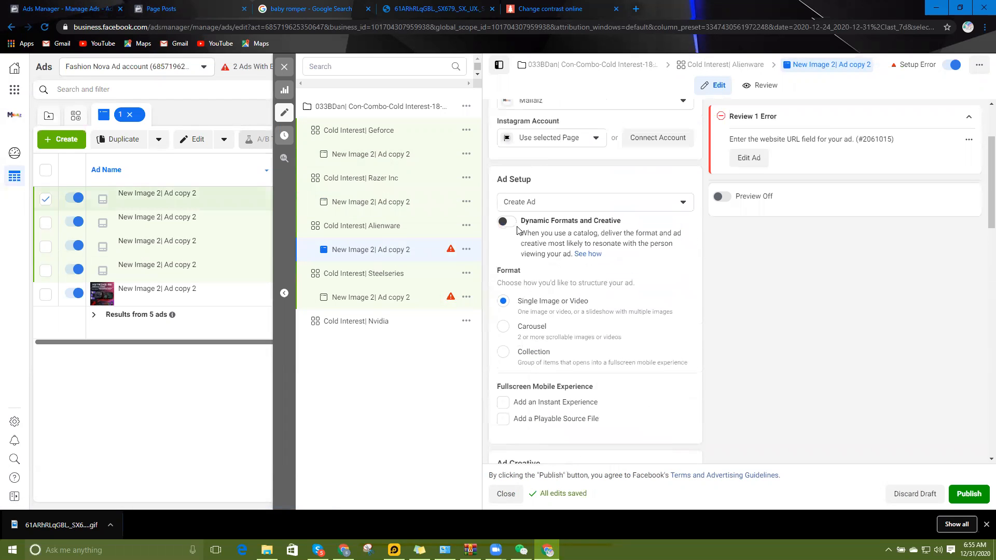
left_click(545, 139)
left_click(536, 173)
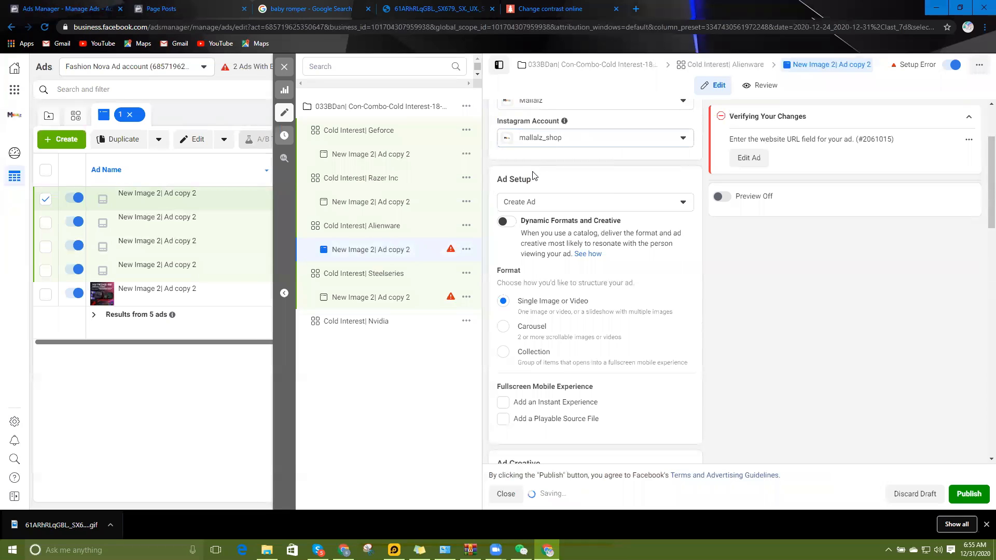
left_click(535, 203)
left_click(535, 244)
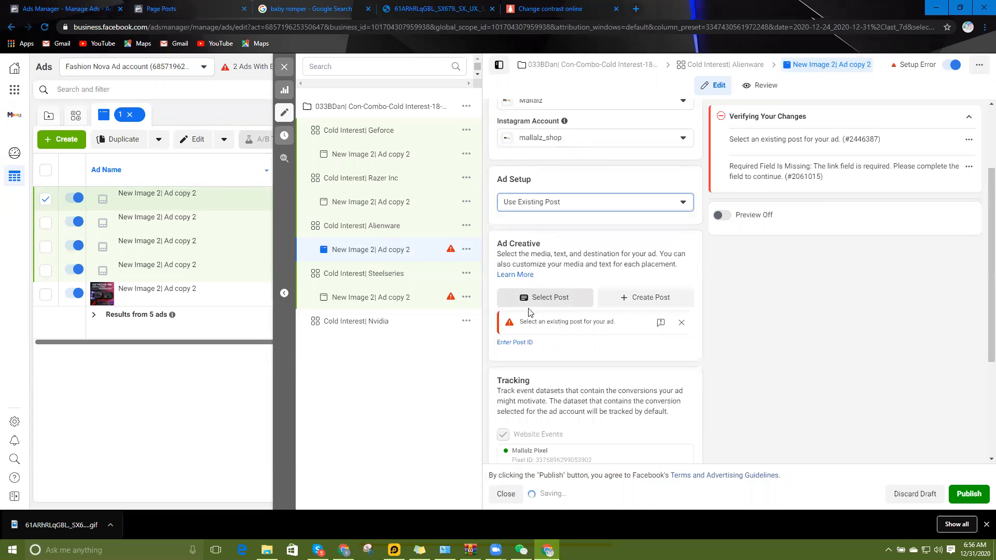
scroll(522, 242, "down", 2)
left_click(522, 240)
right_click(524, 243)
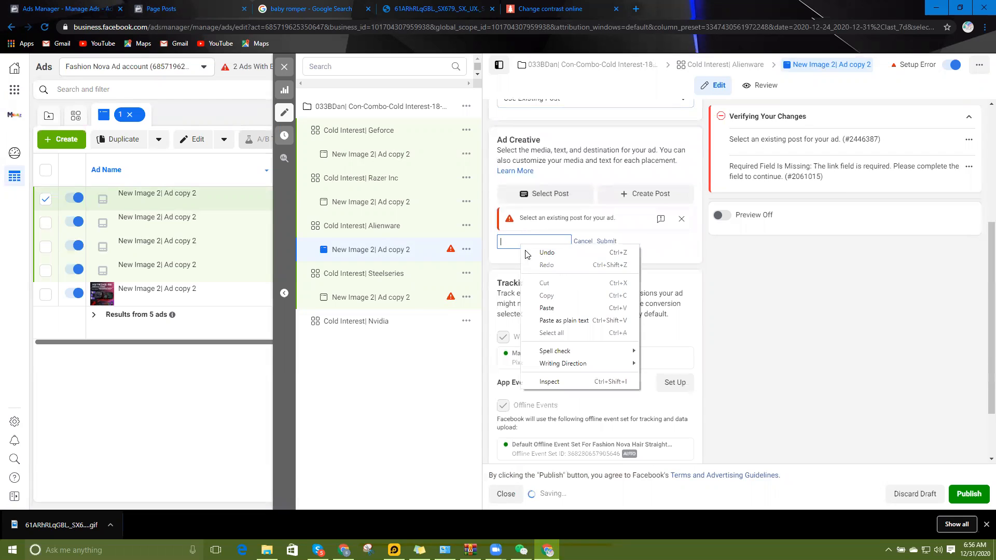
left_click(545, 307)
left_click(605, 242)
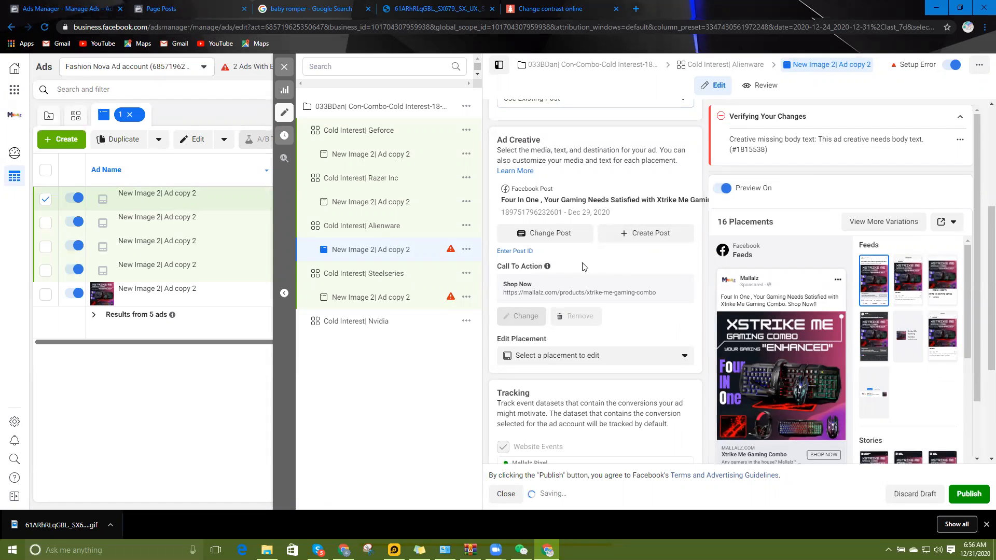
scroll(519, 321, "up", 3)
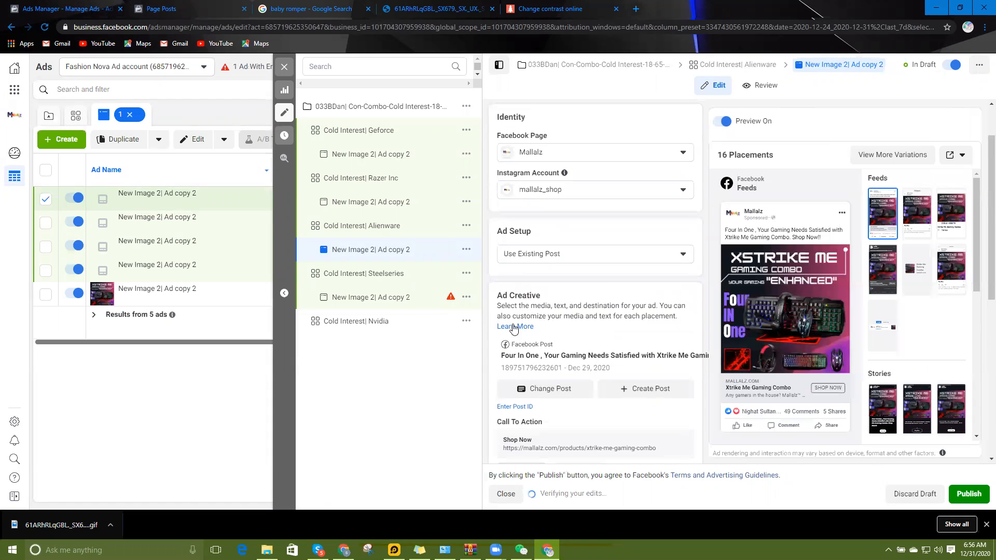
Open the Cold Interest| Steelseries ad, choose mallalz_shop as its Instagram account and set the ad setup to Use Existing Post.
left_click(352, 297)
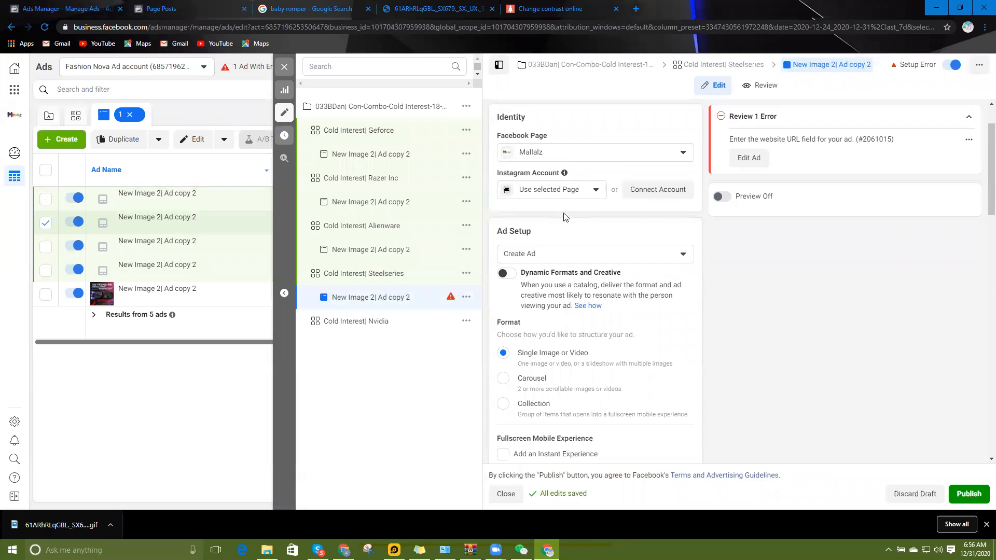
left_click(569, 194)
left_click(545, 232)
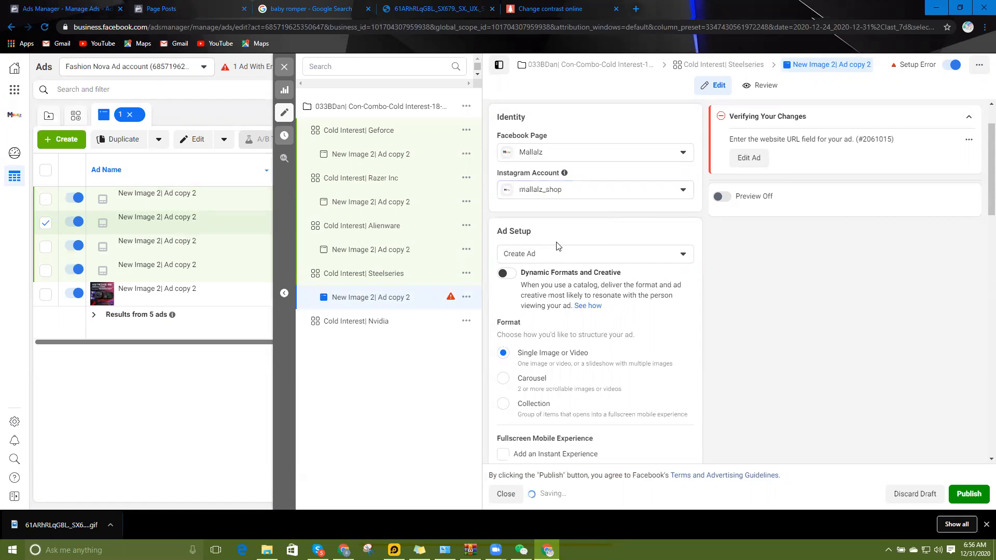
left_click(540, 254)
left_click(526, 292)
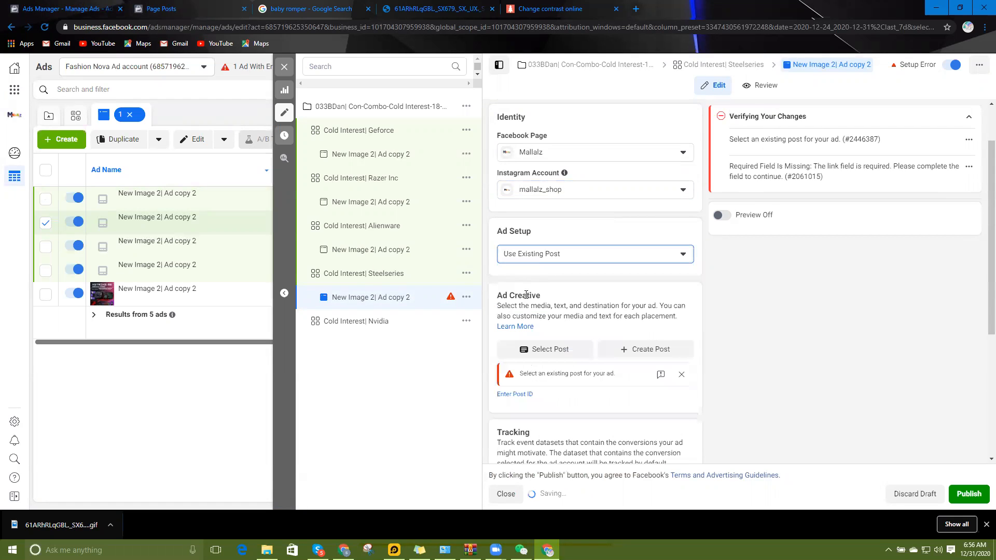
scroll(531, 307, "down", 2)
left_click(524, 291)
right_click(527, 299)
left_click(552, 363)
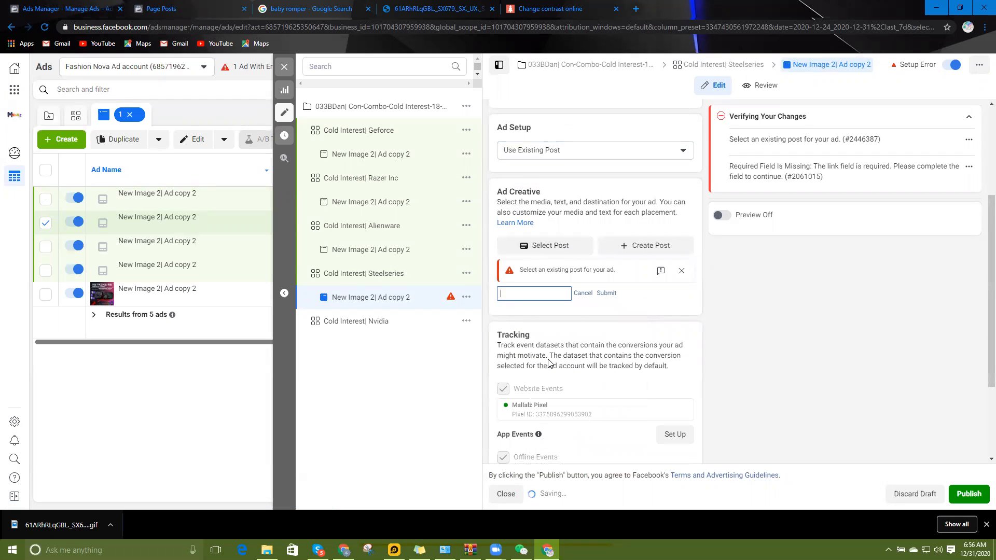
left_click(605, 293)
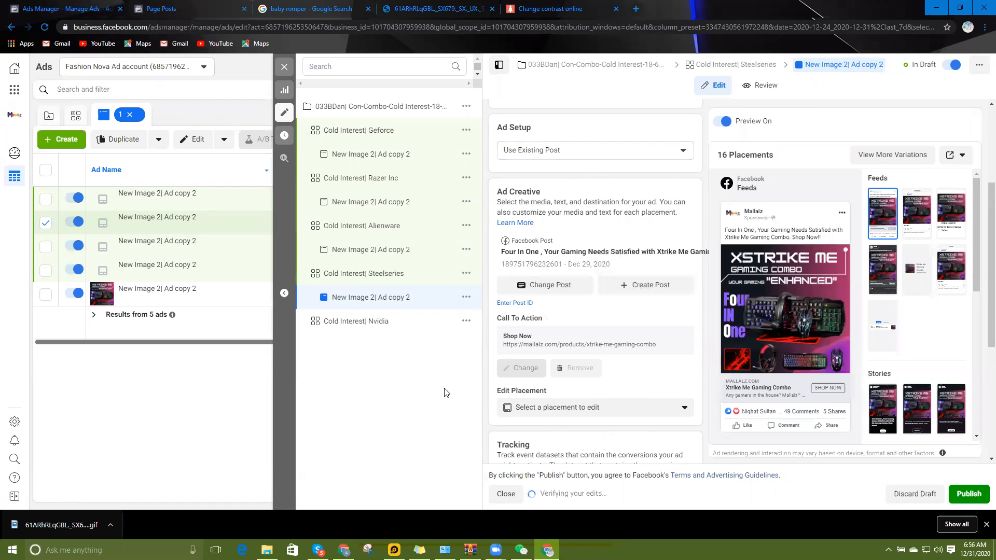
scroll(581, 404, "down", 3)
scroll(581, 410, "up", 5)
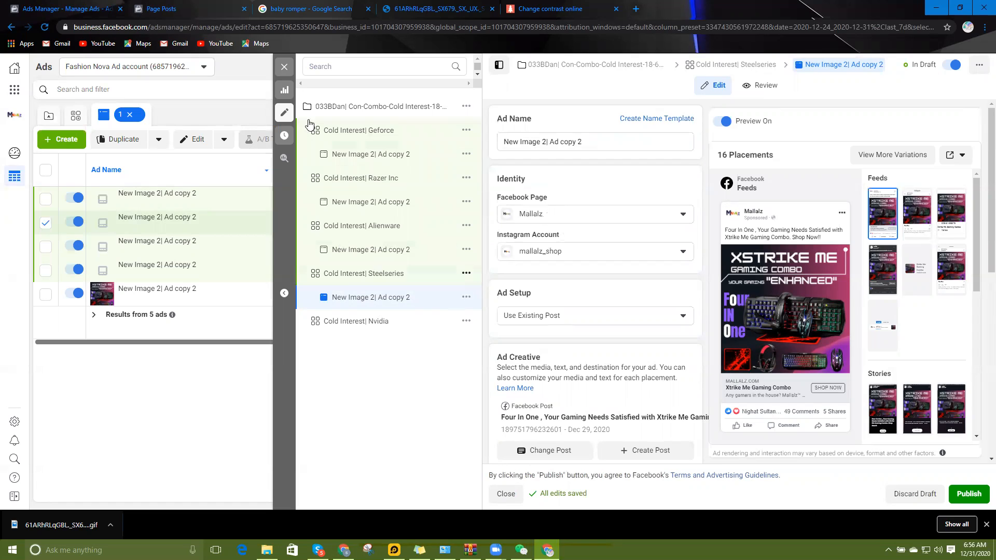
Close the ad editor without publishing the draft items and show the campaign's ad sets.
left_click(284, 67)
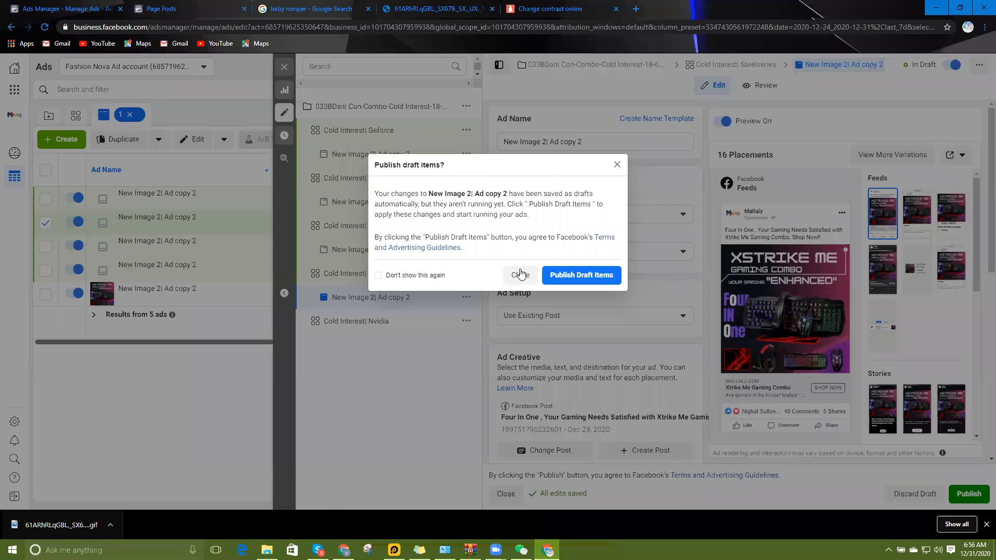
left_click(521, 274)
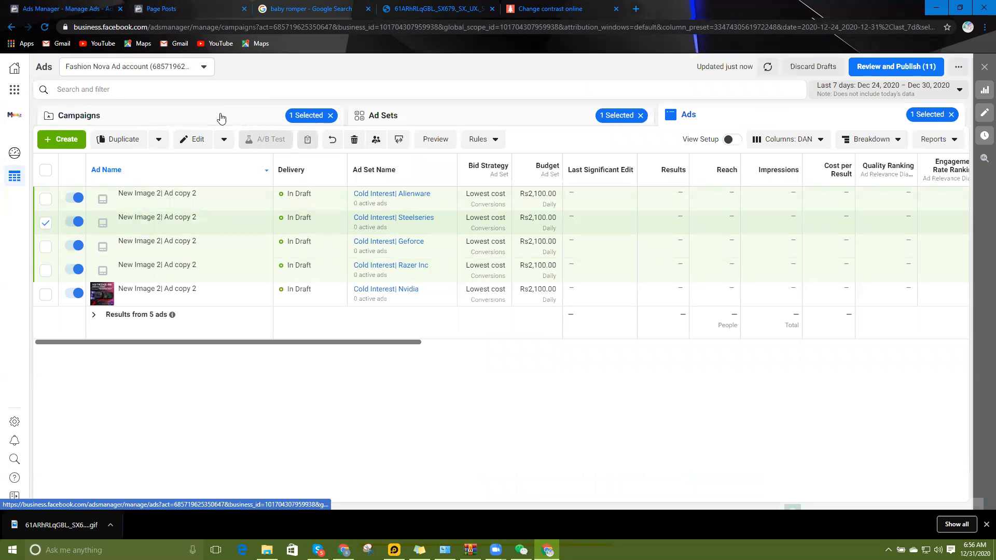
left_click(220, 119)
left_click(151, 218)
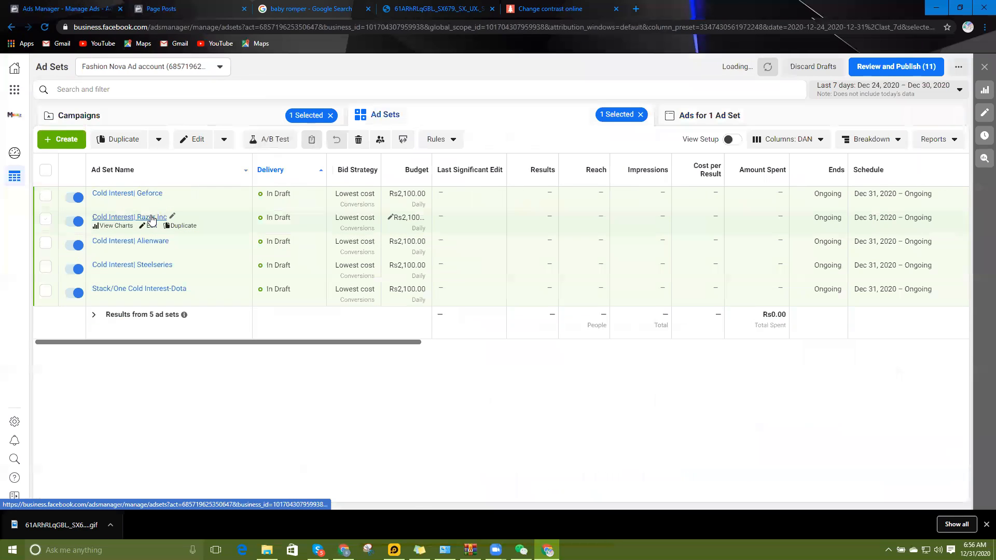
left_click(177, 118)
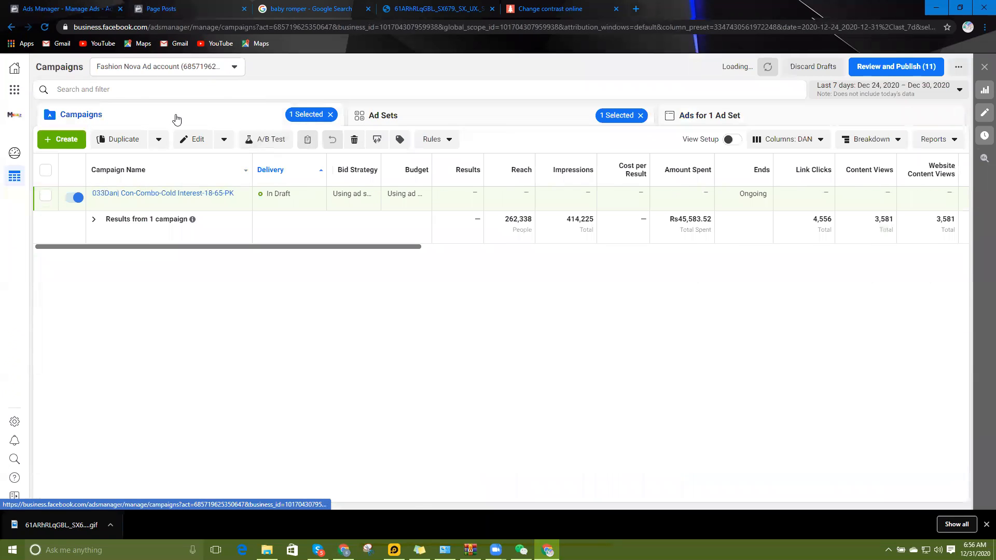
left_click(180, 221)
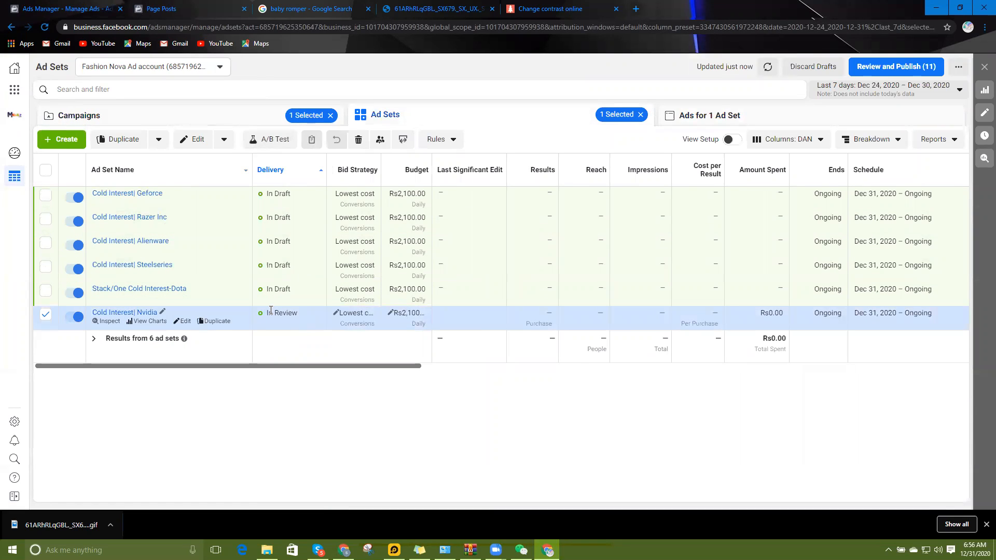
left_click(182, 322)
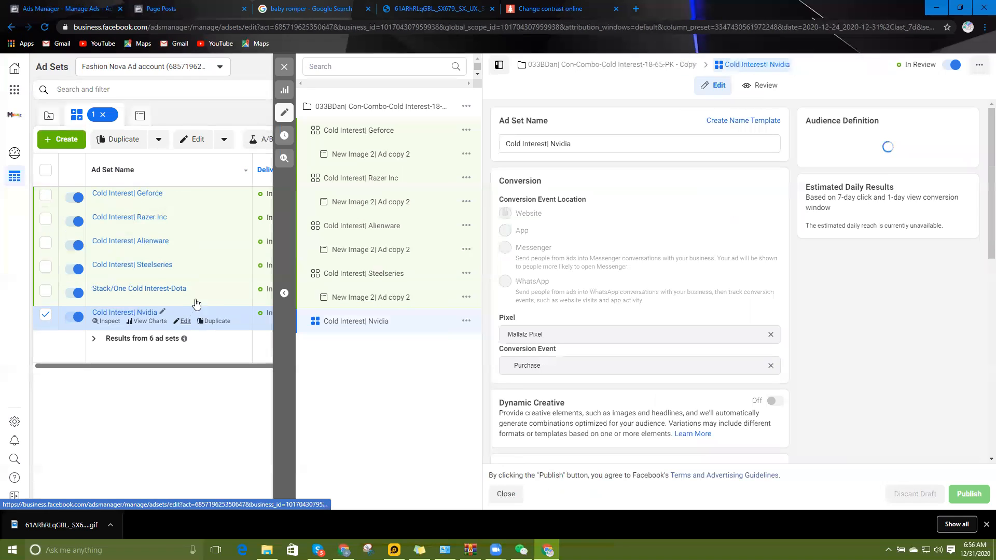
left_click(467, 321)
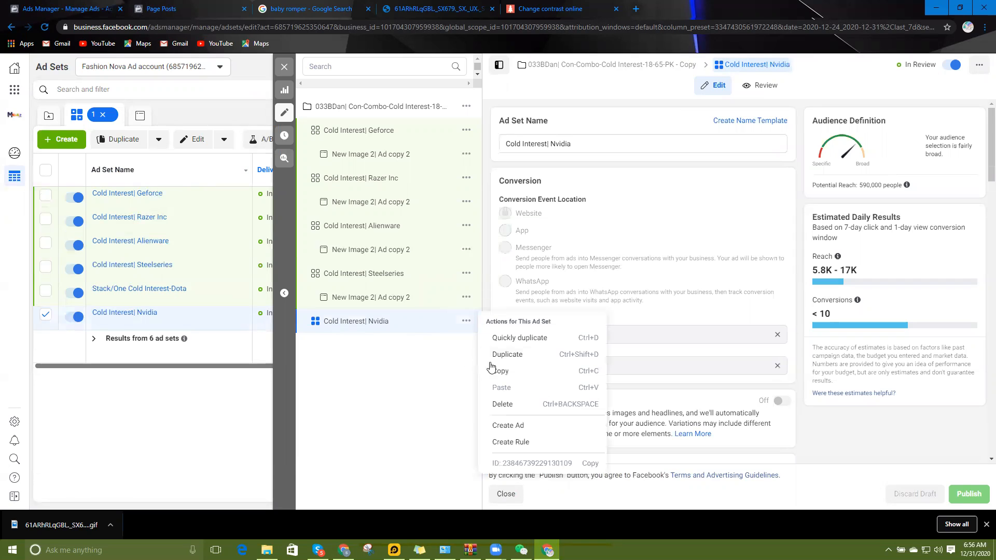
left_click(182, 322)
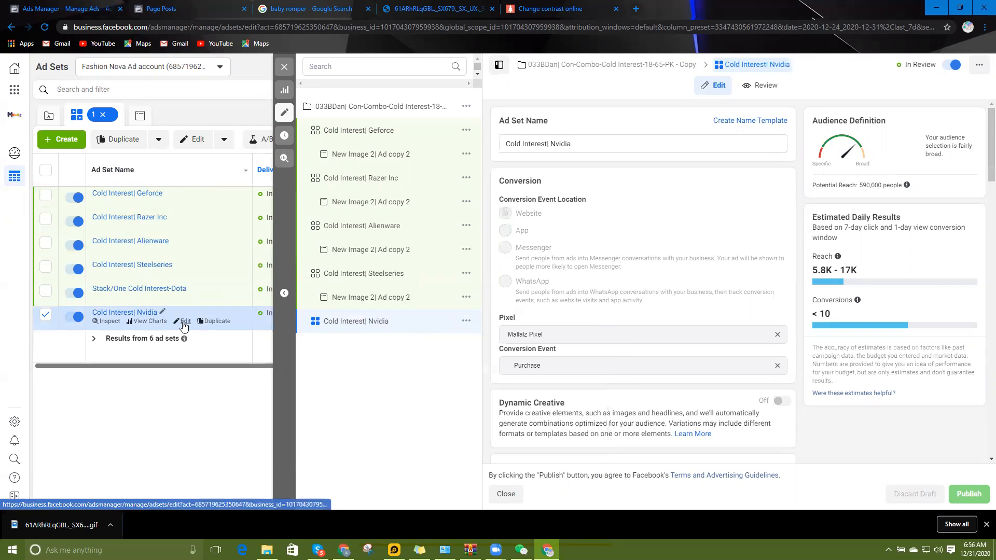
left_click(285, 64)
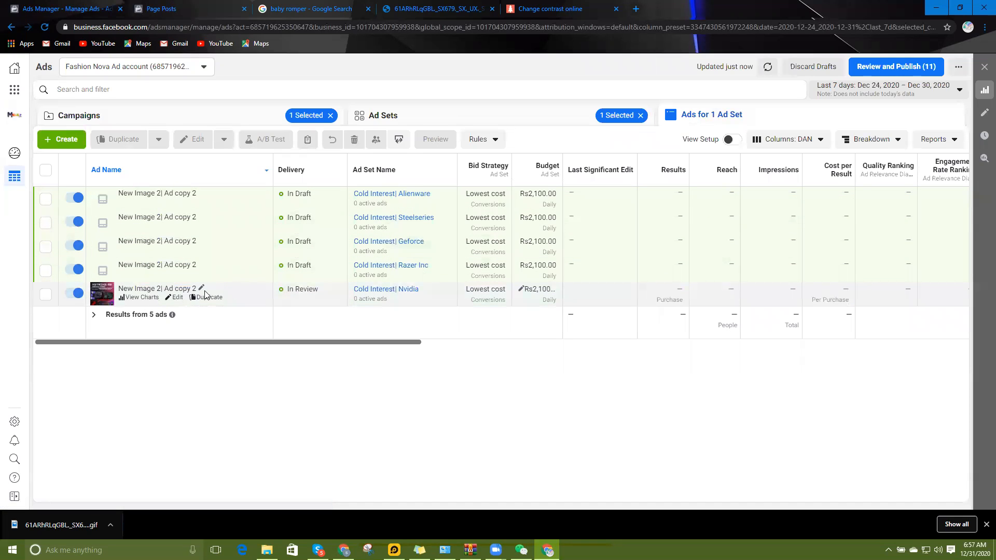
Open the ad in the Cold Interest| Nvidia ad set for editing and set its ad setup to Use Existing Post.
left_click(179, 299)
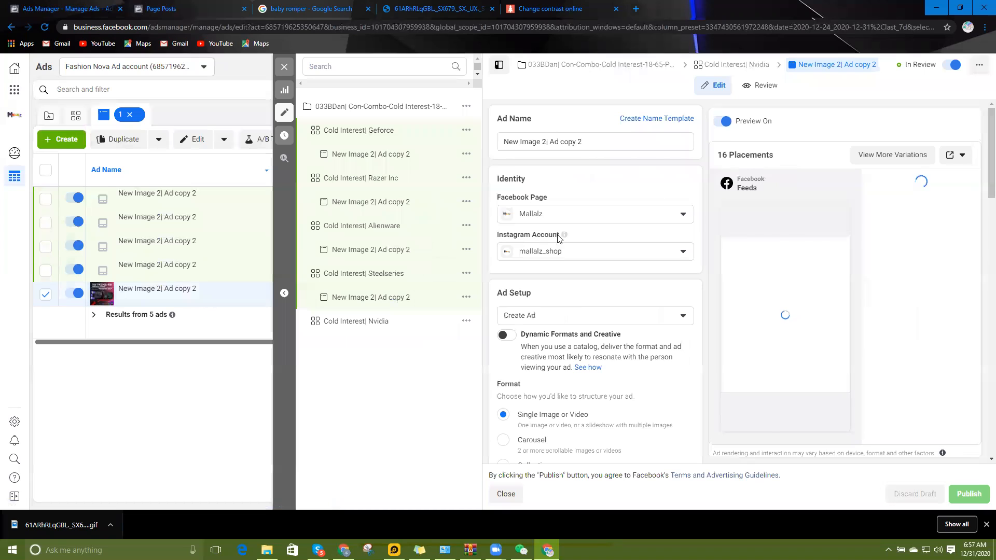
left_click(554, 317)
left_click(519, 358)
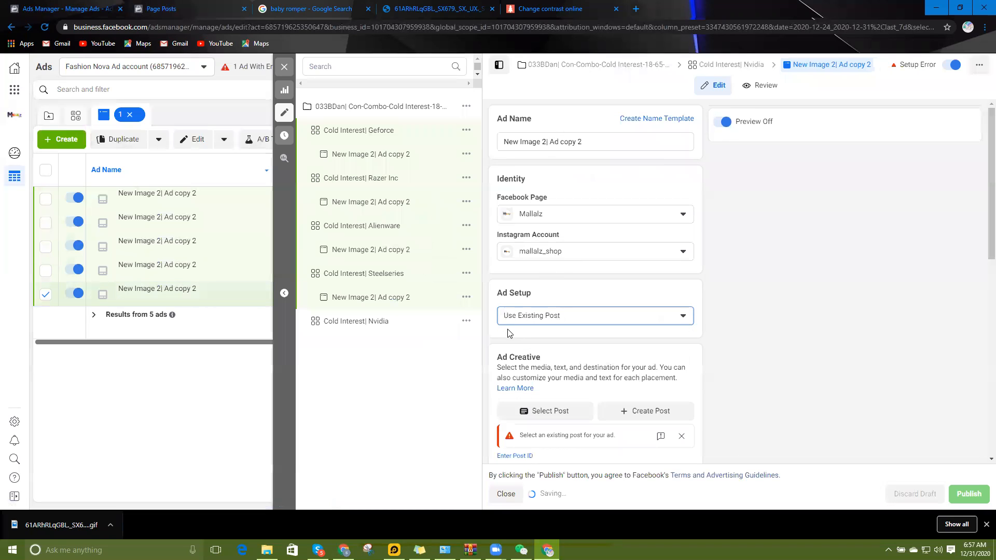
scroll(545, 321, "down", 2)
left_click(519, 301)
right_click(538, 300)
left_click(577, 356)
left_click(608, 305)
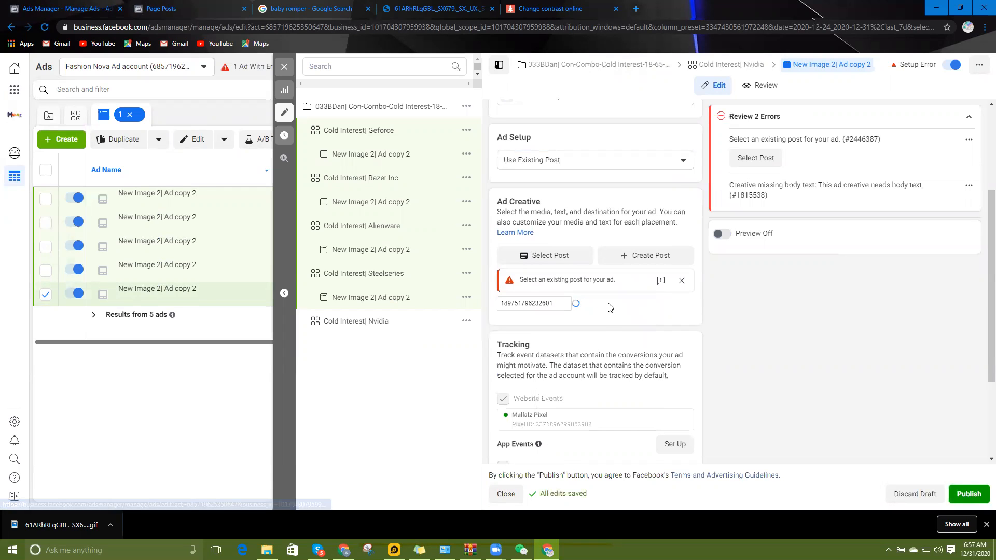
Publish the Nvidia ad with the existing post, close the ad editor and return to the campaigns list.
left_click(974, 493)
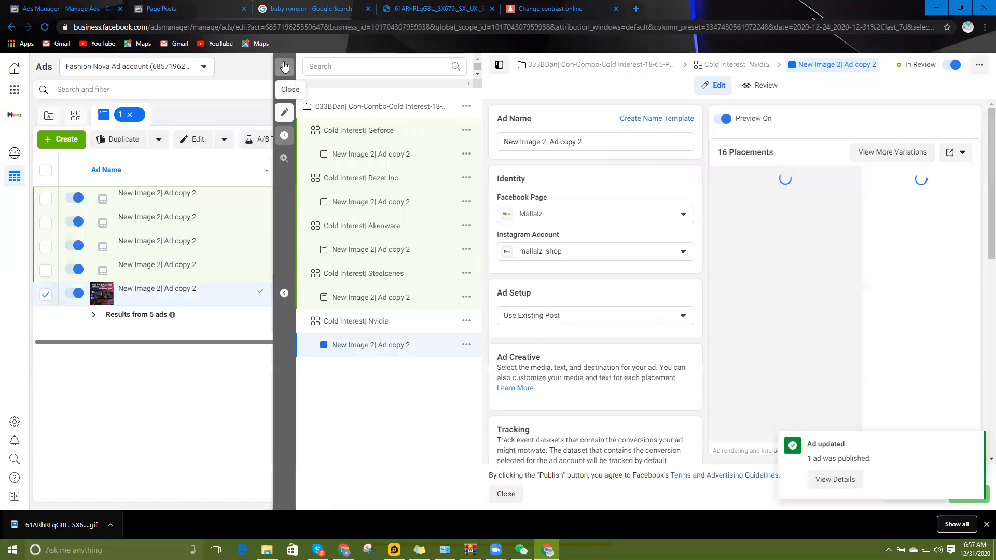
left_click(284, 66)
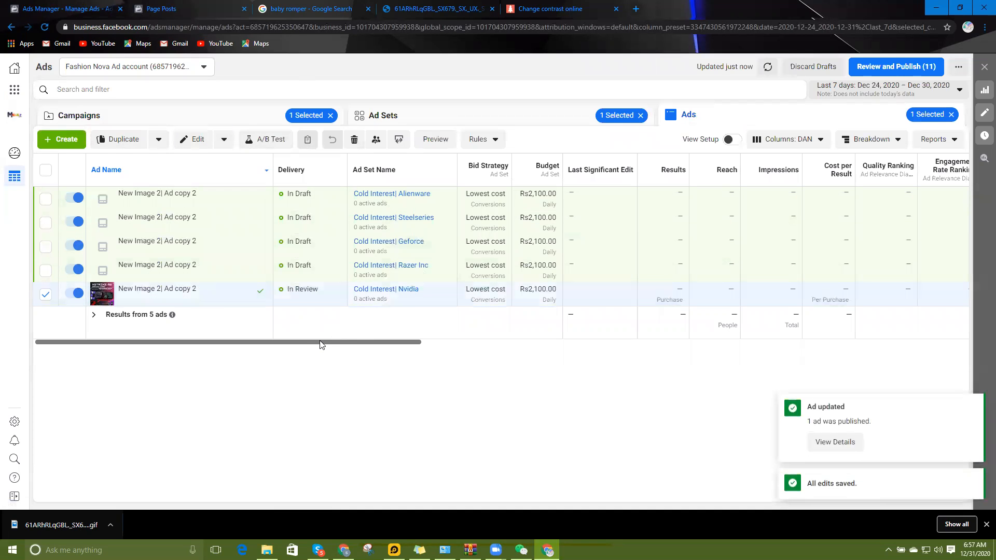
left_click(242, 114)
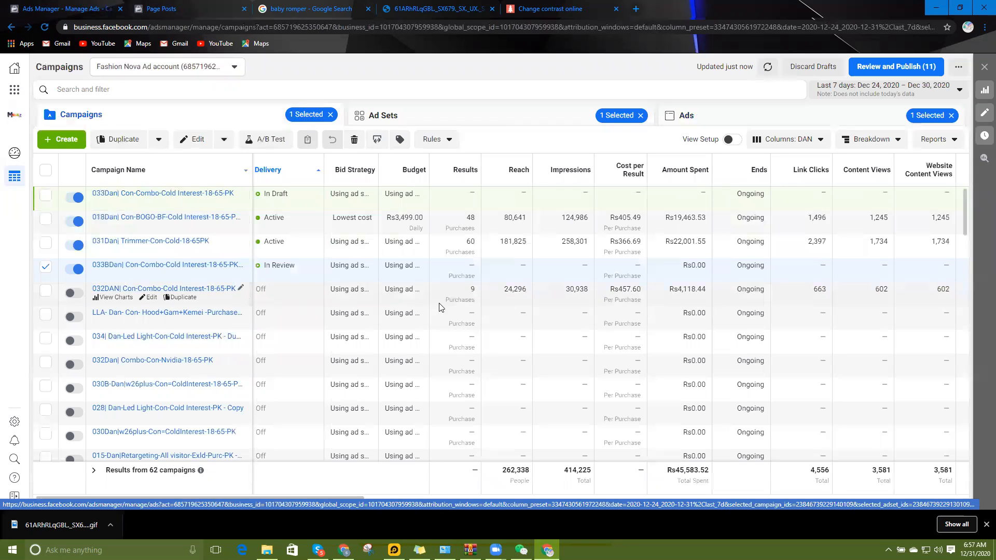
Open the ad sets of the 032DAN| Con-Combo-Cold Interest-18-65-PK campaign, examine their performance metrics and return to the campaigns list.
left_click(175, 291)
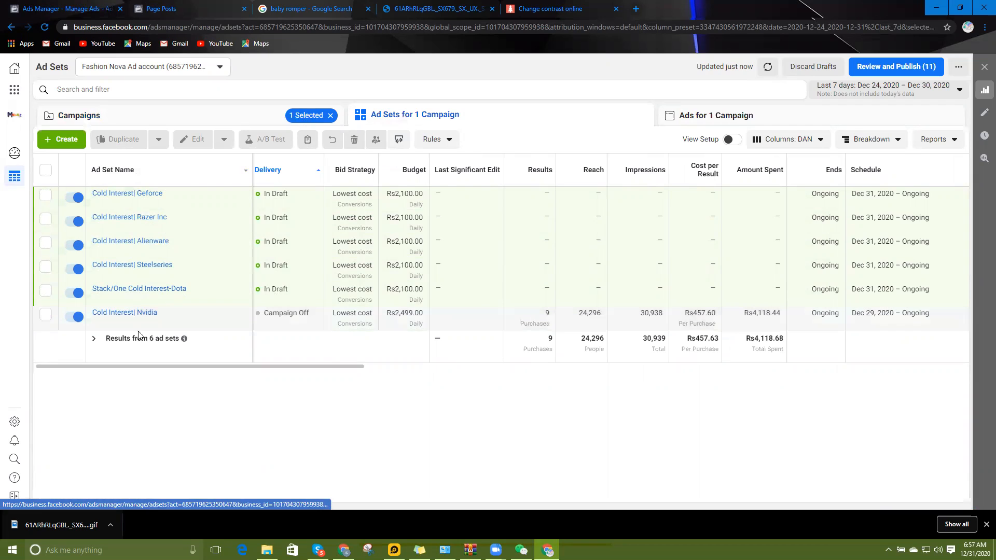
left_click_drag(156, 366, 267, 341)
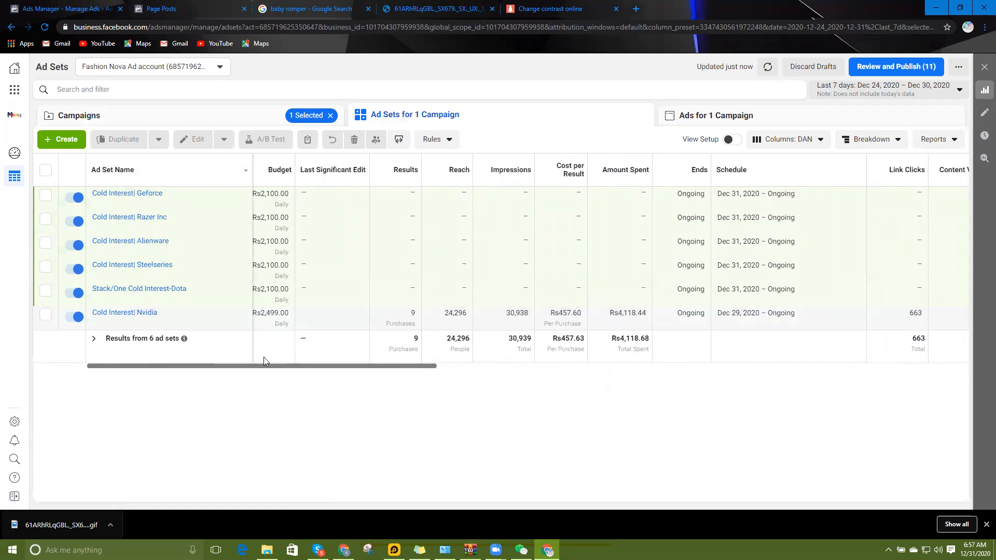
left_click_drag(257, 367, 870, 382)
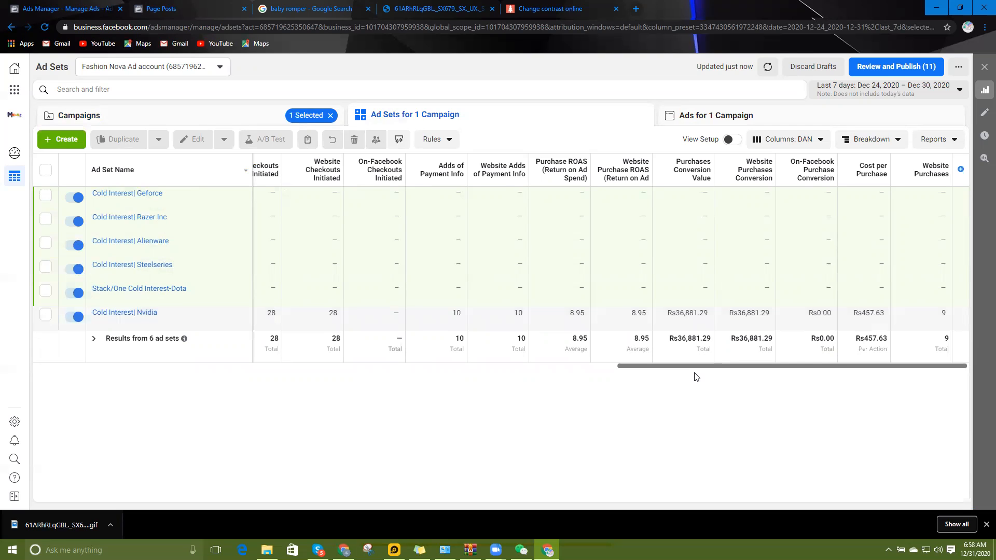
left_click_drag(696, 369, 121, 346)
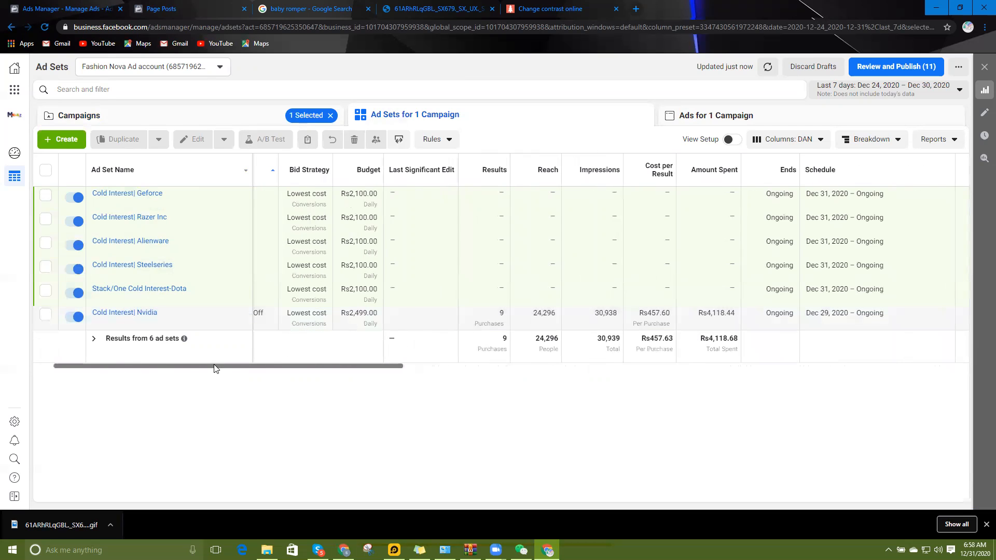
left_click_drag(216, 366, 122, 355)
left_click(182, 122)
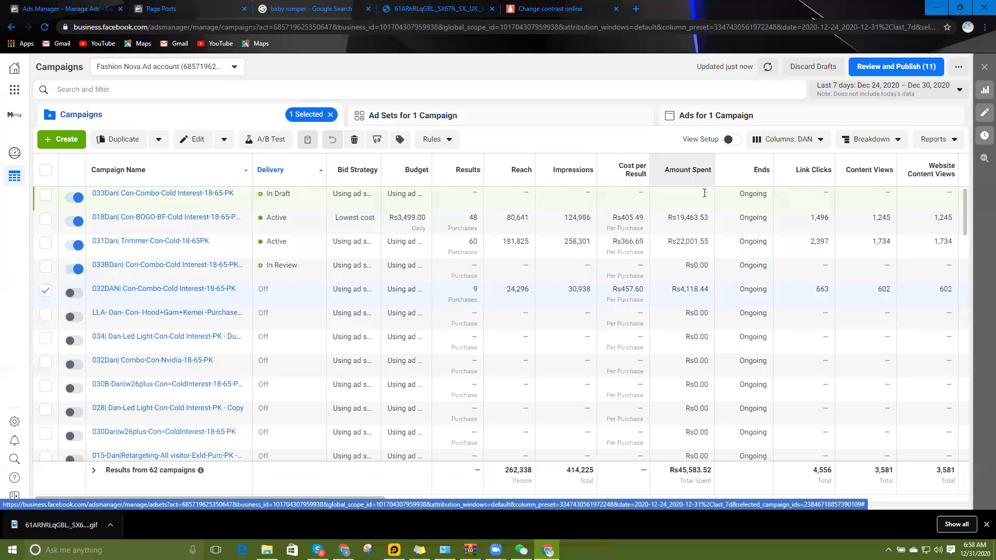
Set the reporting date range of the campaigns list to Lifetime.
left_click(882, 89)
left_click(919, 135)
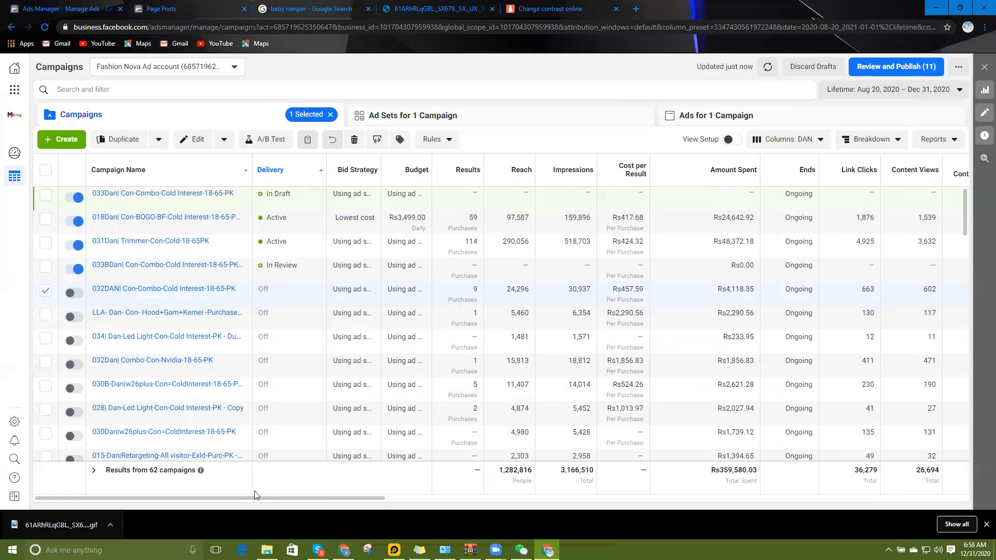
left_click_drag(250, 498, 180, 493)
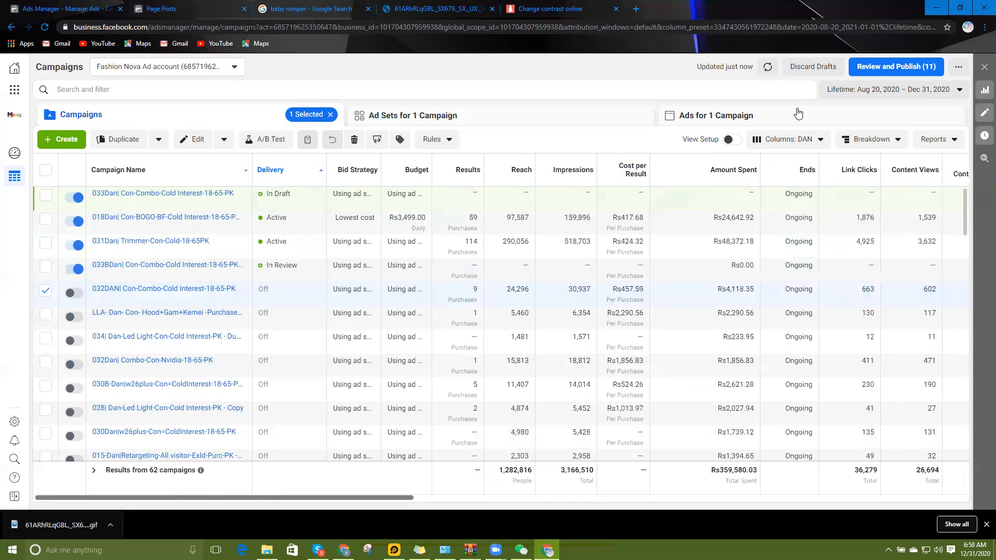
Discard all unpublished drafts in the account, check the ad sets and ads lists, and return to the campaigns list.
left_click(812, 66)
left_click(581, 246)
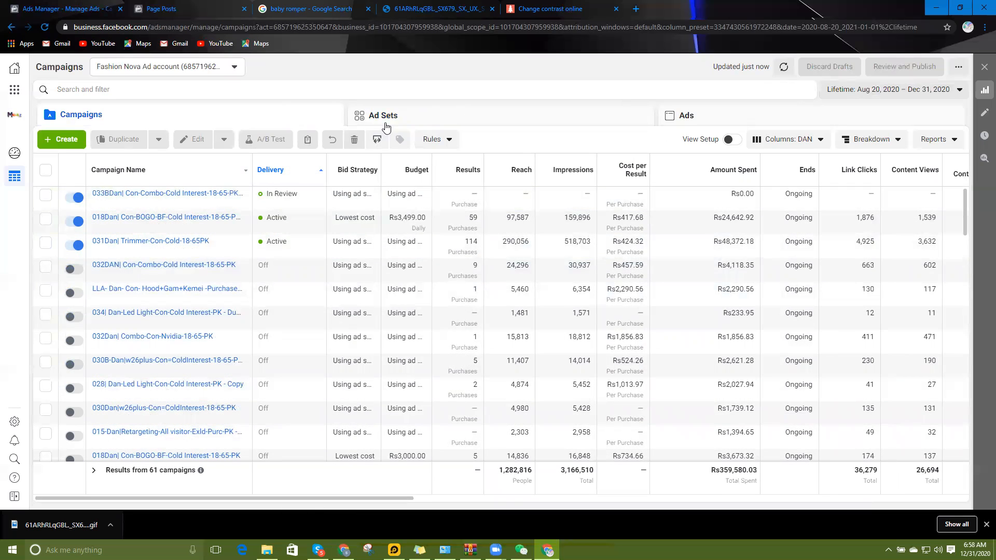
left_click(418, 119)
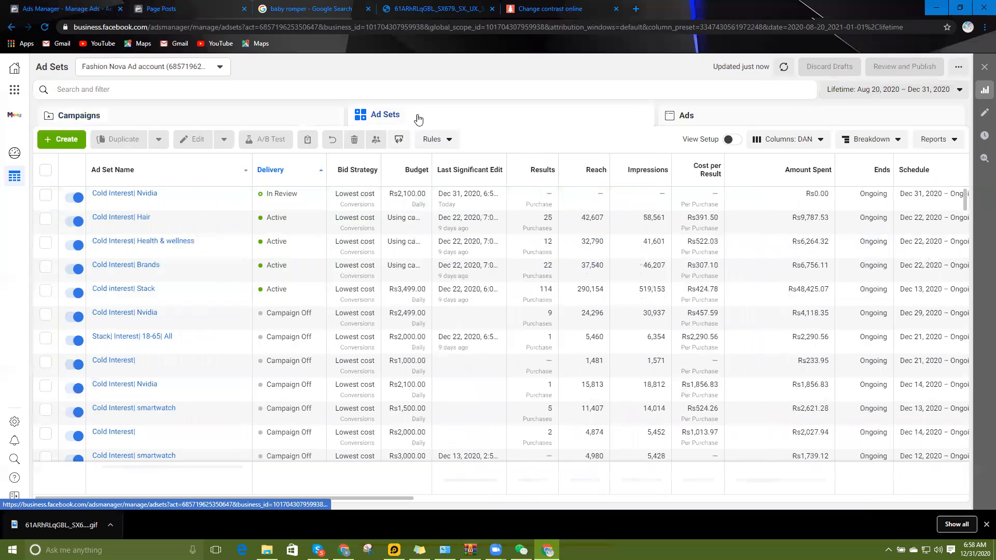
left_click(724, 124)
left_click_drag(327, 497, 285, 489)
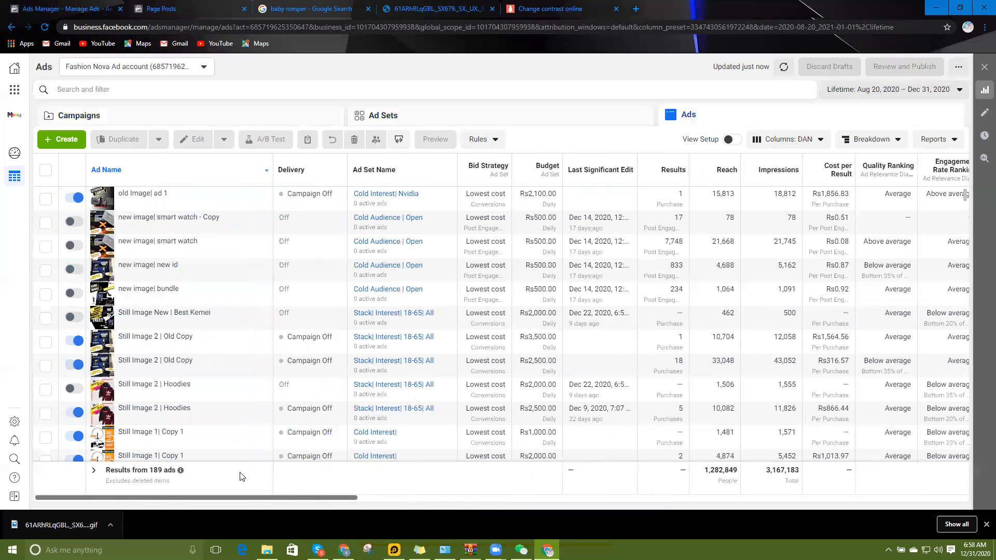
left_click(260, 124)
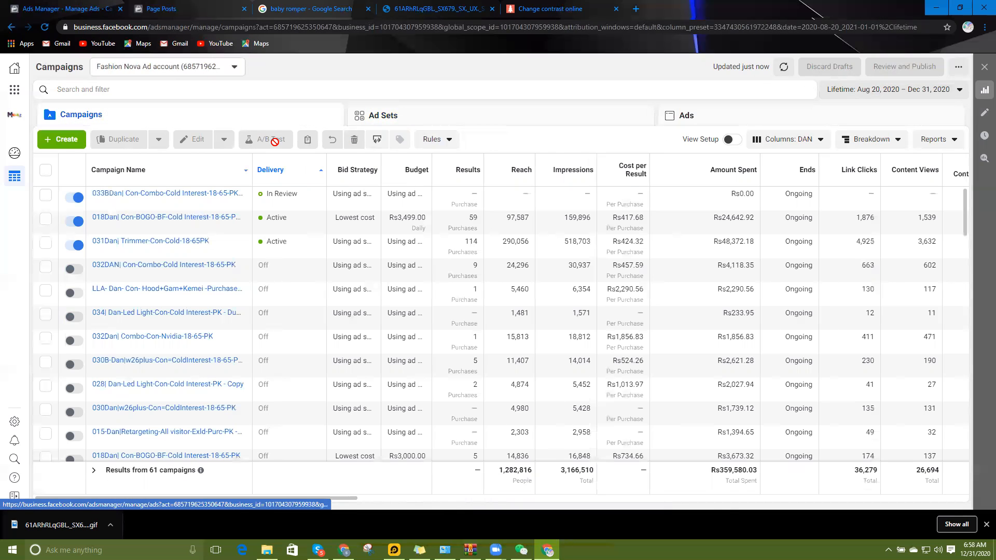